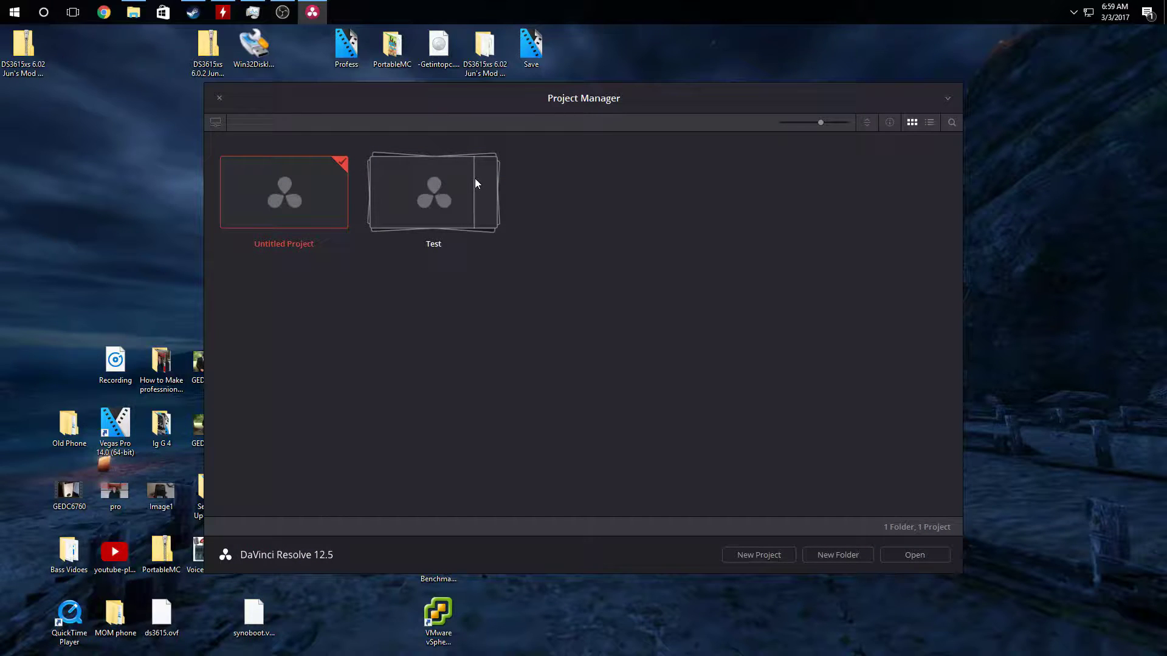
# Open Untitled Project and select GEDC6775.MOV in the Desktop\2017 Setup folder of the IDK (F:) drive
pyautogui.click(440, 188)
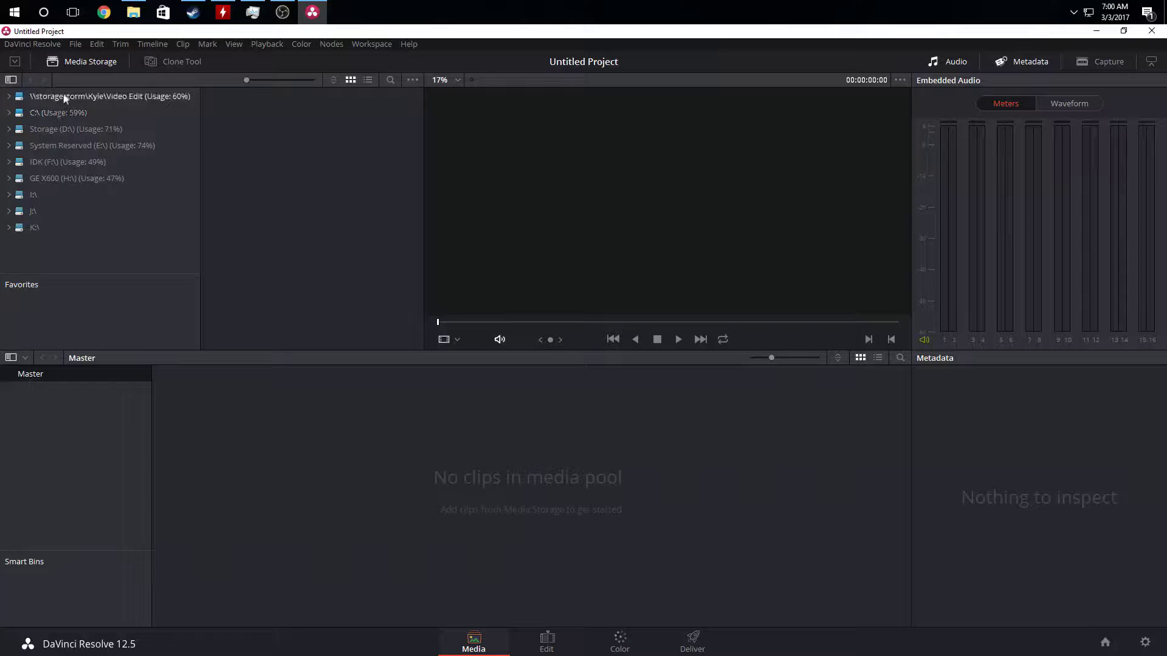
pyautogui.click(41, 162)
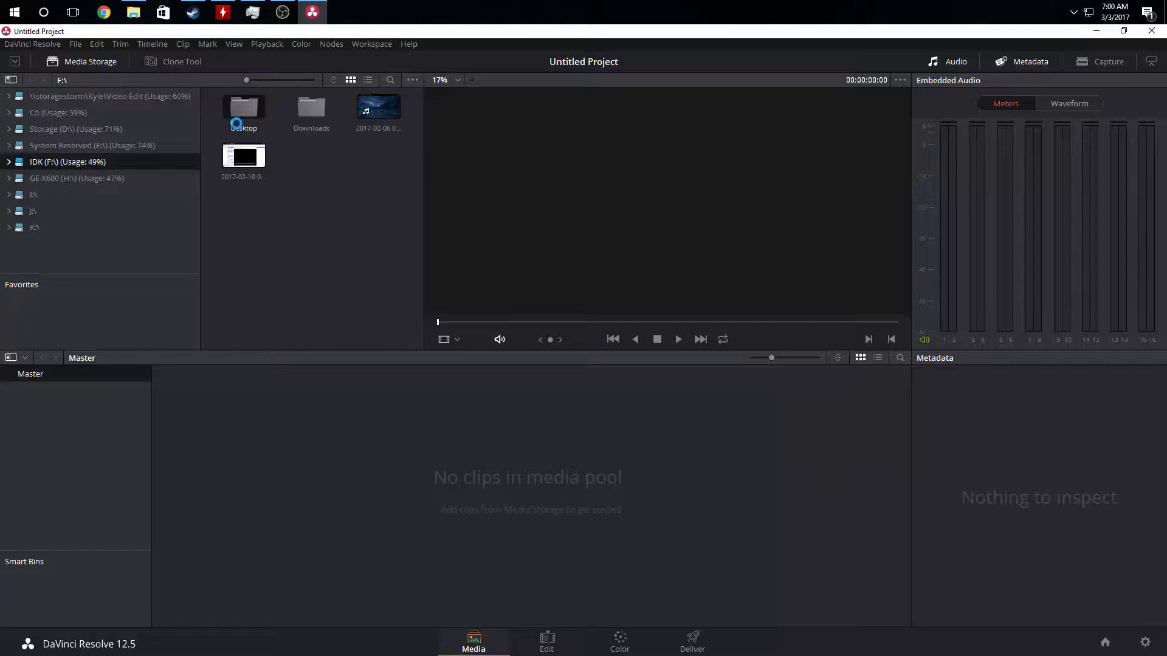
pyautogui.doubleClick(236, 123)
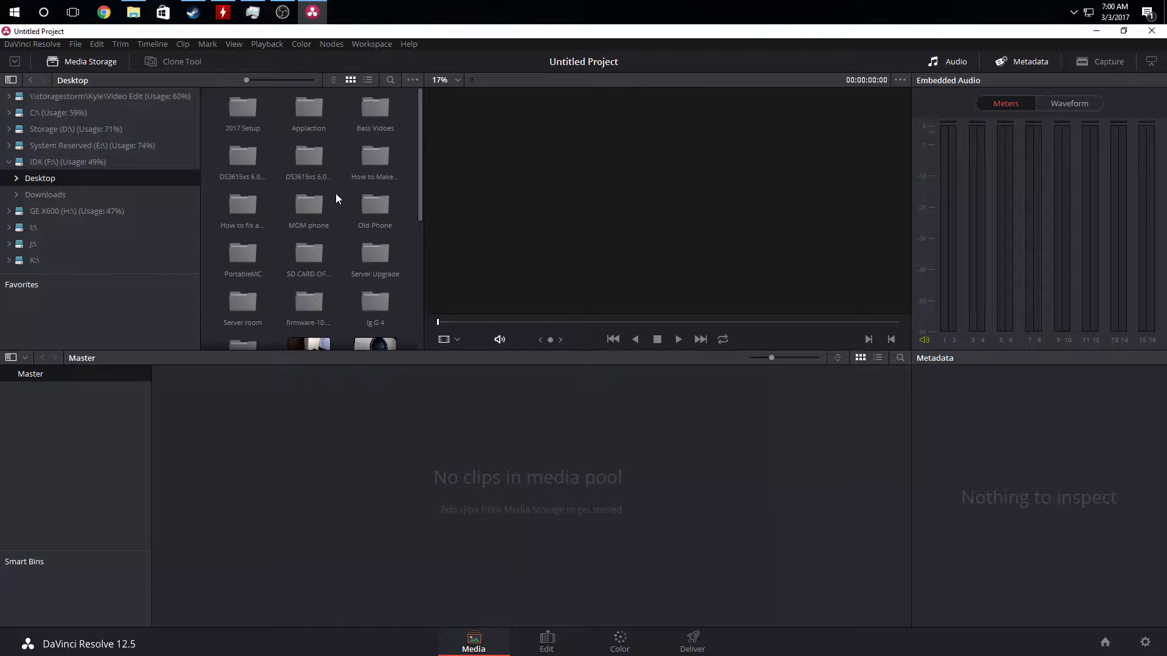
pyautogui.doubleClick(241, 122)
pyautogui.click(308, 113)
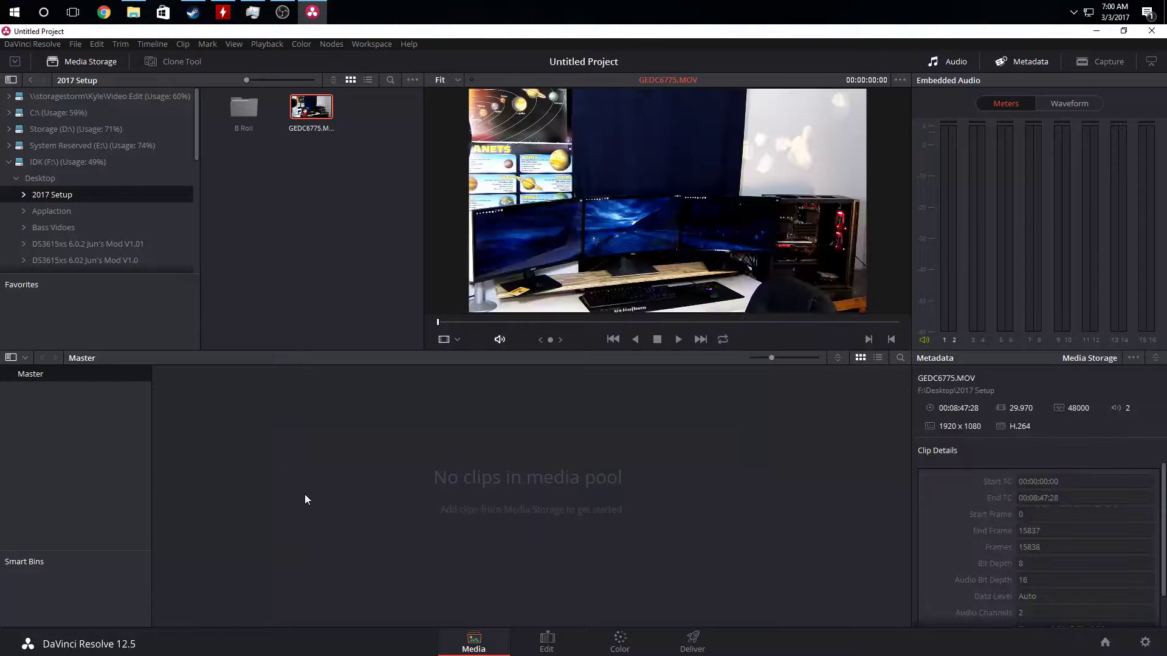
# Add GEDC6775.MOV to the media pool and change the timeline frame rate and video format to match the clip
pyautogui.click(547, 641)
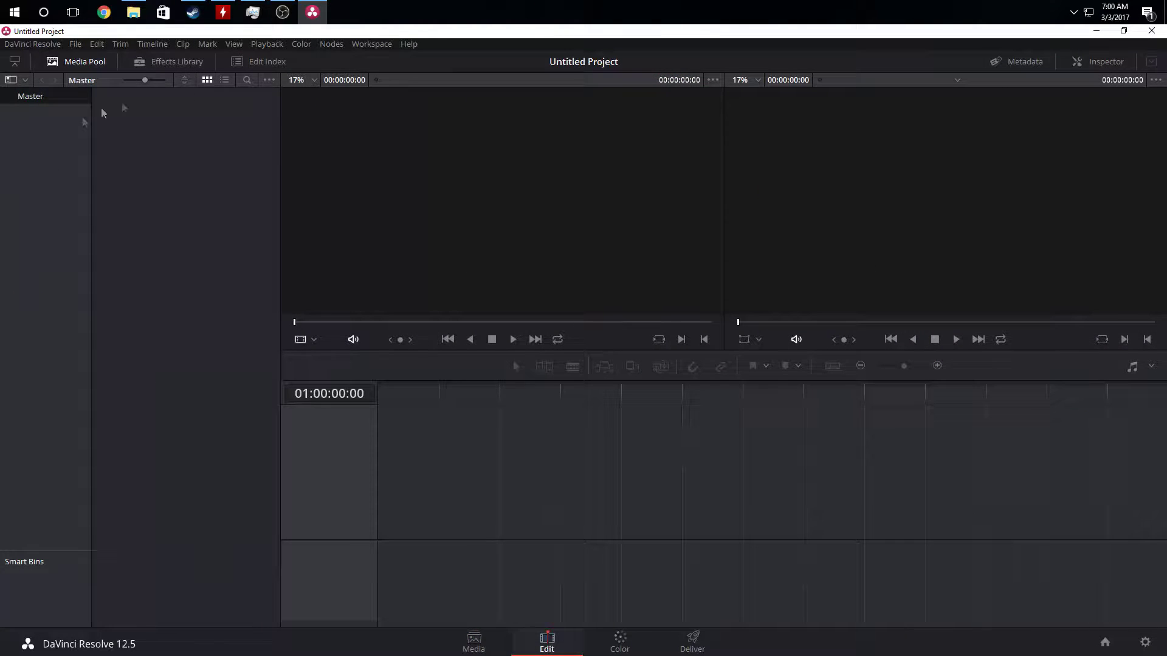
pyautogui.click(474, 642)
pyautogui.moveTo(322, 108); pyautogui.dragTo(429, 496)
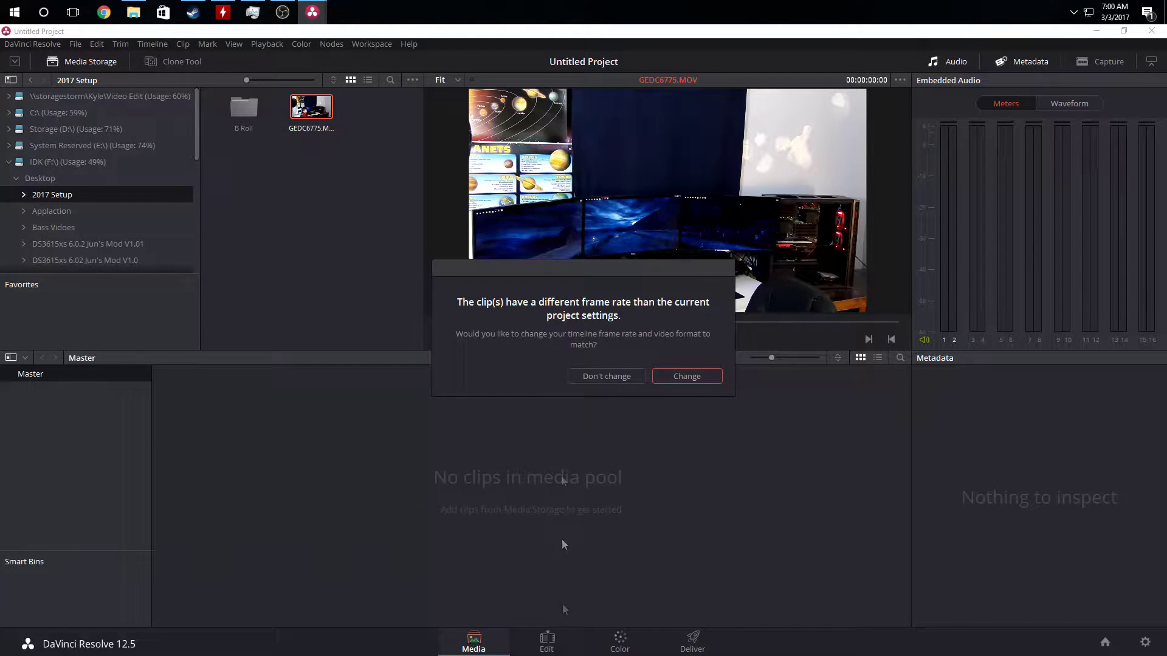
pyautogui.click(677, 378)
# Place the GEDC6775 clip from the media pool onto an empty timeline on the Edit page
pyautogui.click(535, 641)
pyautogui.moveTo(152, 105); pyautogui.dragTo(463, 464)
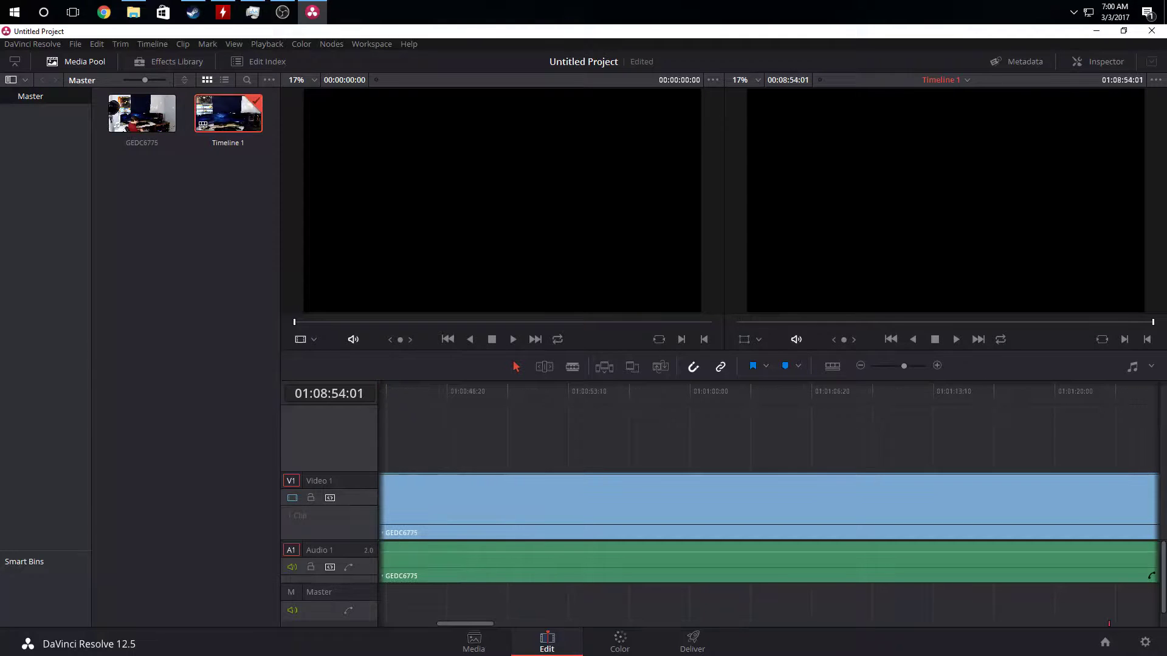
# Switch to the Color page and show a single Waveform scope beside the viewer, clear of the picture
pyautogui.hotkey('shift', '6')
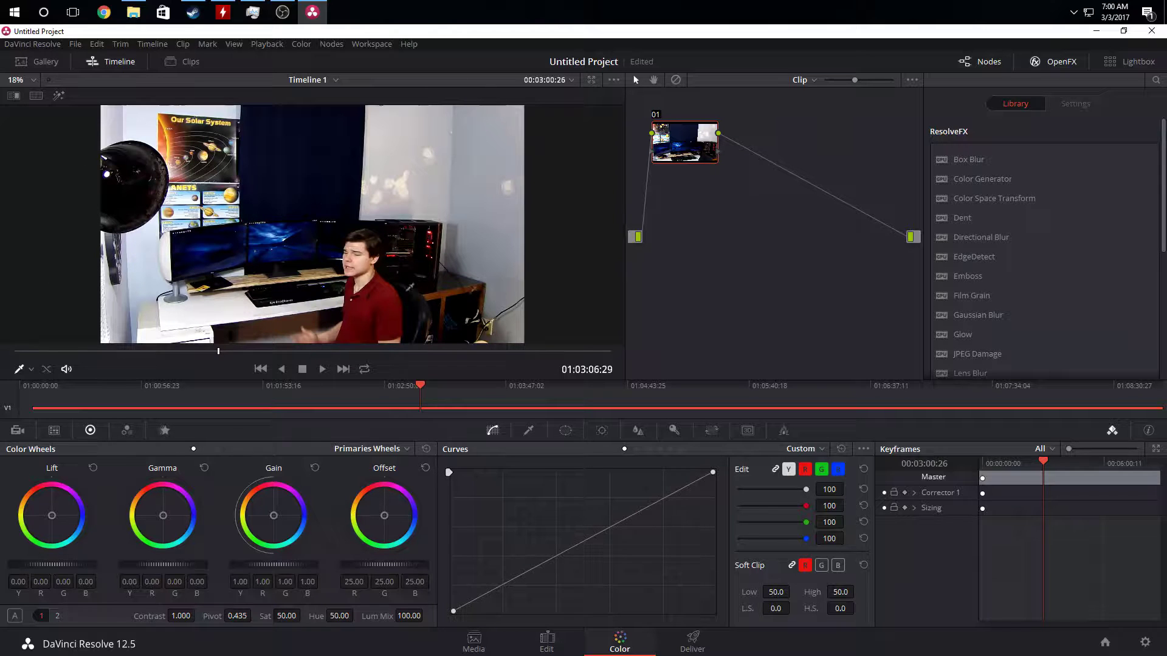
pyautogui.hotkey('ctrl', 'shift', 'w')
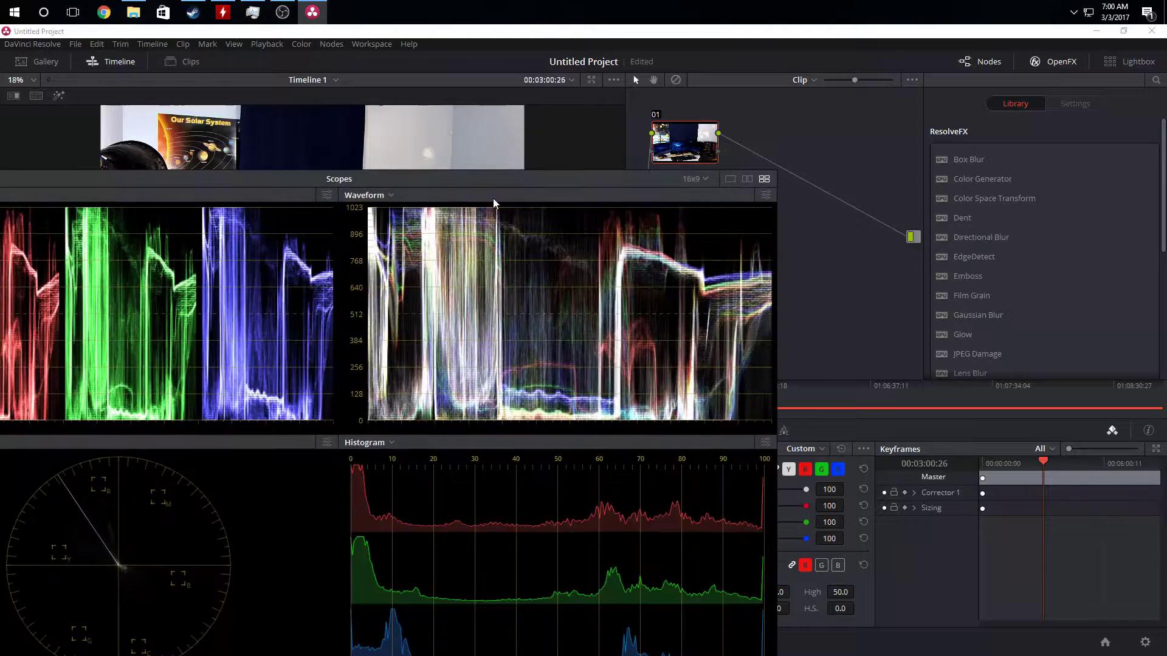
pyautogui.moveTo(451, 188); pyautogui.dragTo(624, 175)
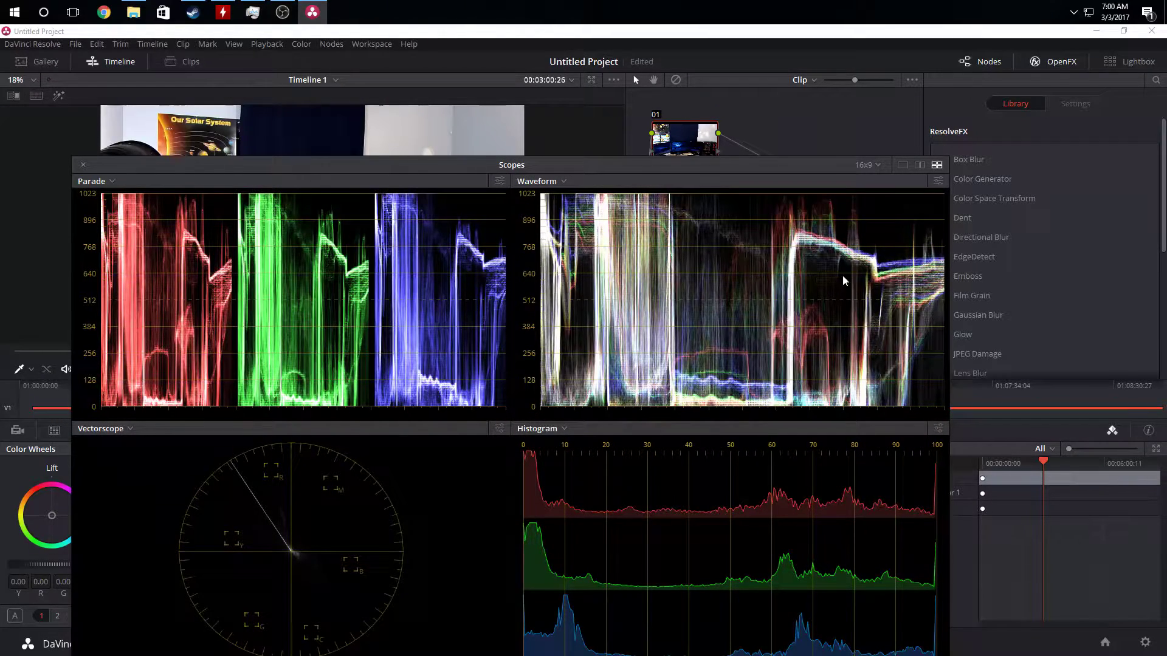
pyautogui.hotkey('ctrl', 'shift', 'w')
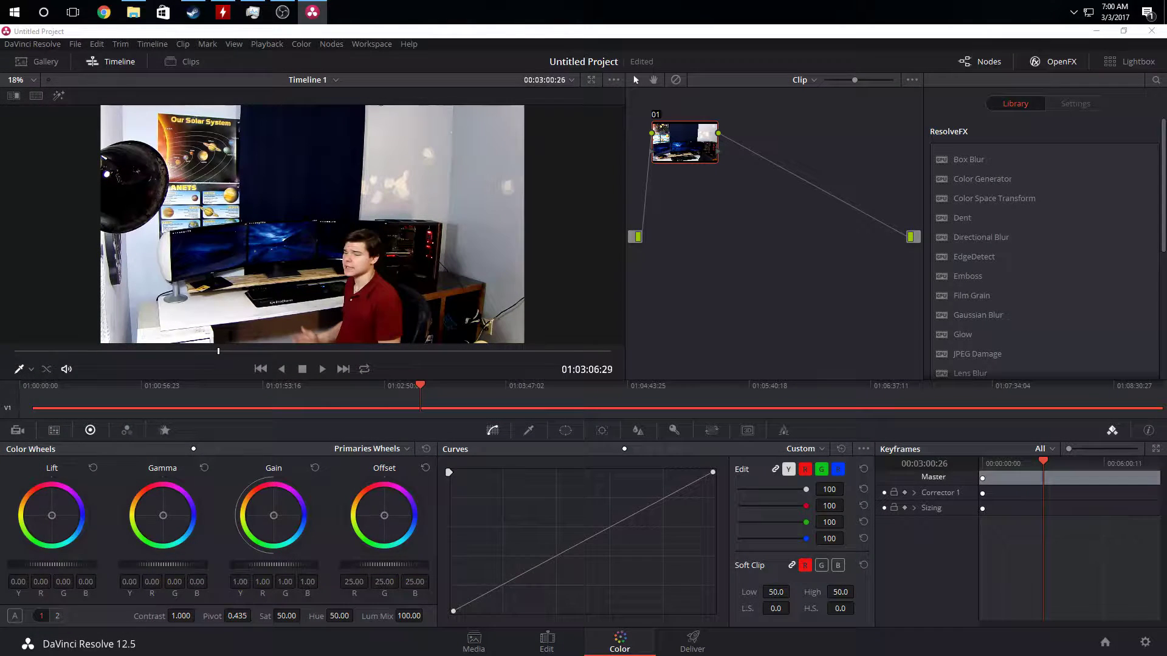
pyautogui.moveTo(0, 83); pyautogui.dragTo(510, 83)
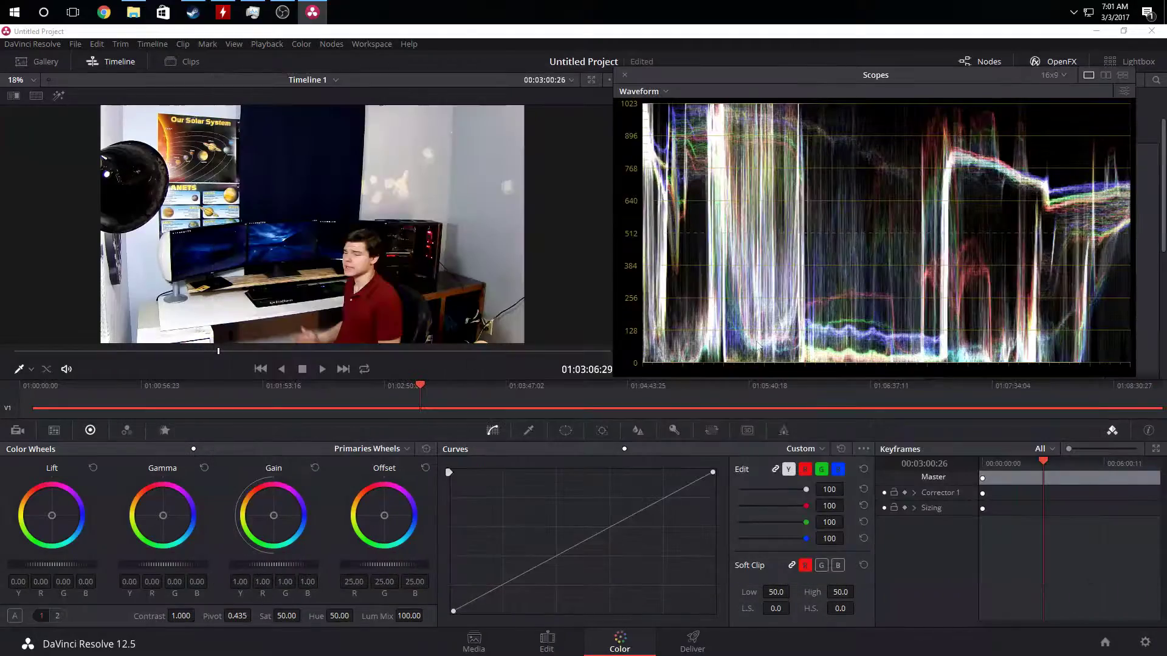
# Raise the clip's overall lift to 0.08 and lower its gamma to -0.02
pyautogui.click(43, 567)
pyautogui.moveTo(44, 567); pyautogui.dragTo(55, 567)
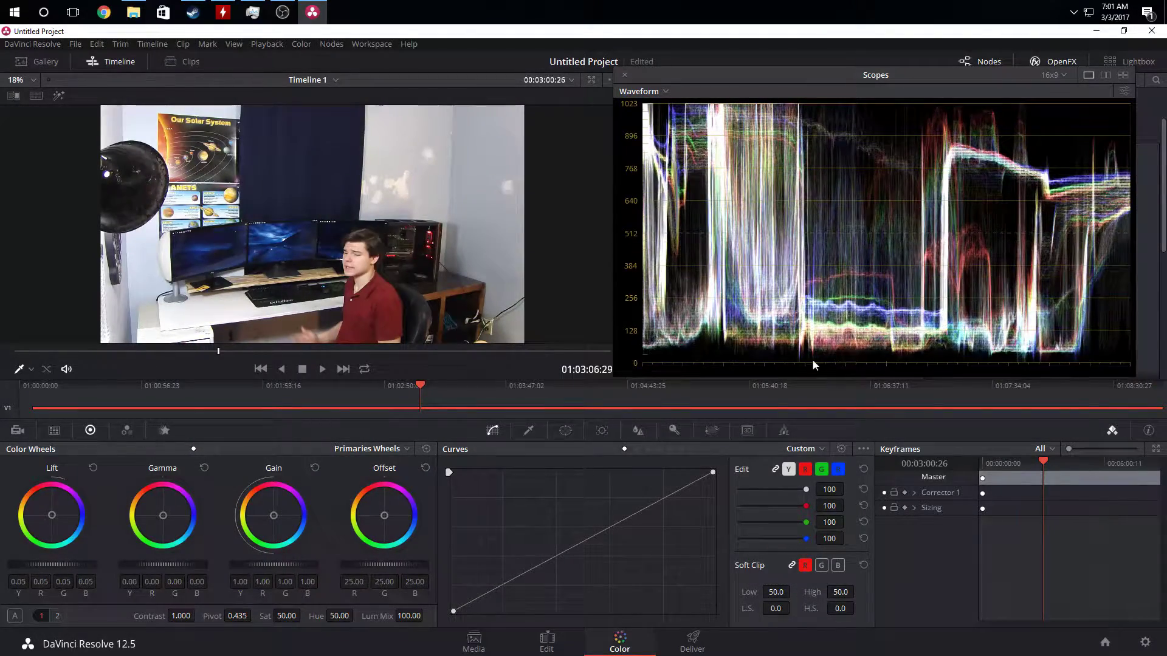
pyautogui.moveTo(55, 567); pyautogui.dragTo(63, 567)
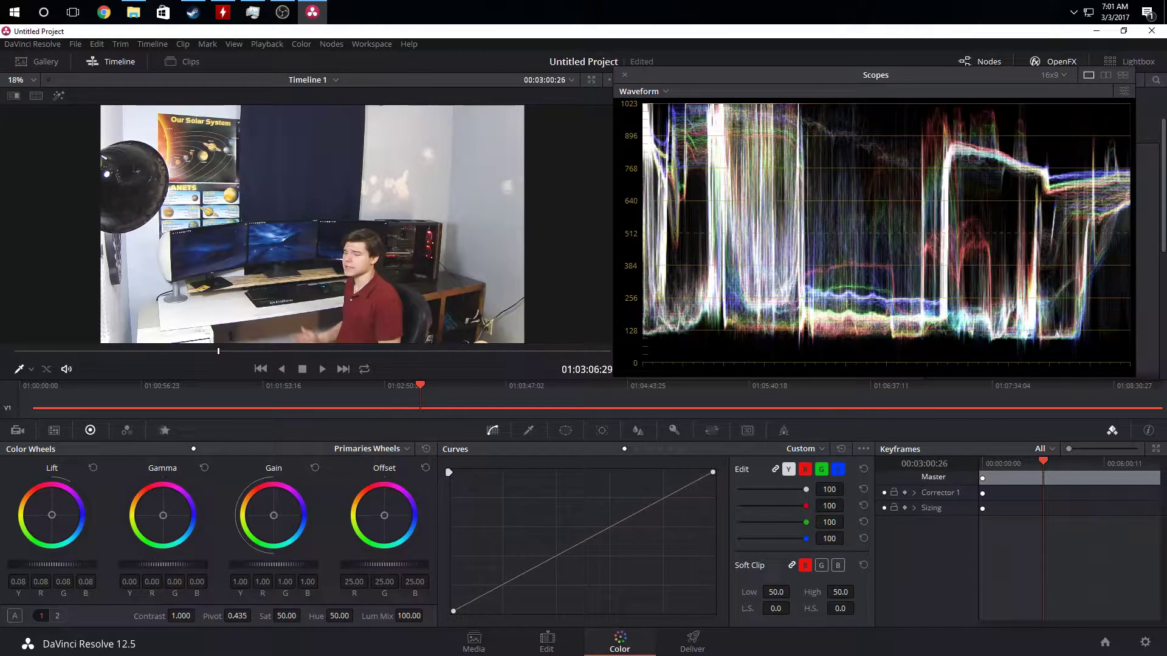
pyautogui.moveTo(163, 565); pyautogui.dragTo(158, 564)
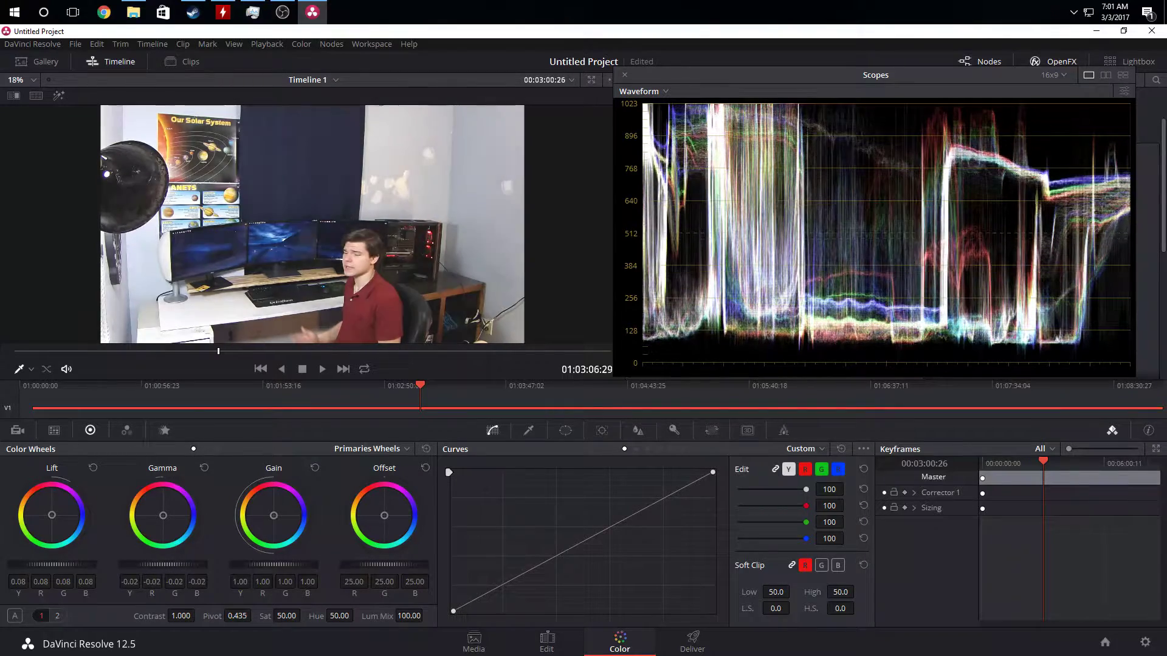
pyautogui.moveTo(161, 564); pyautogui.dragTo(159, 564)
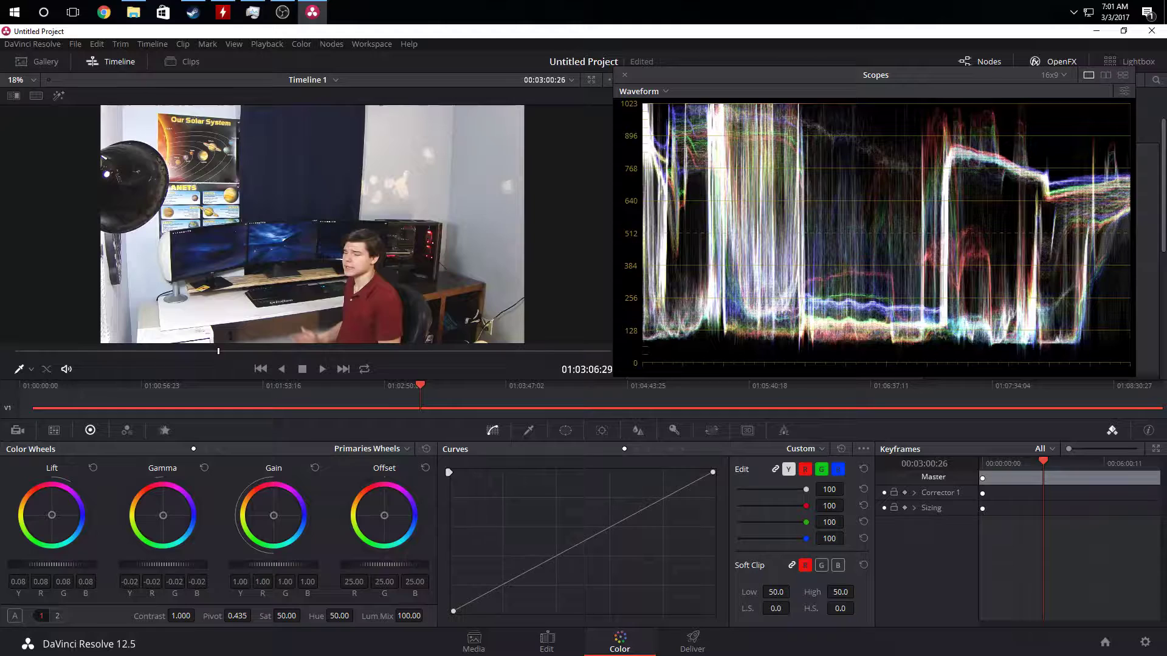
# Set the primary correction to gain 0.81, offset 29.20 and contrast 1.162
pyautogui.moveTo(268, 567); pyautogui.dragTo(257, 567)
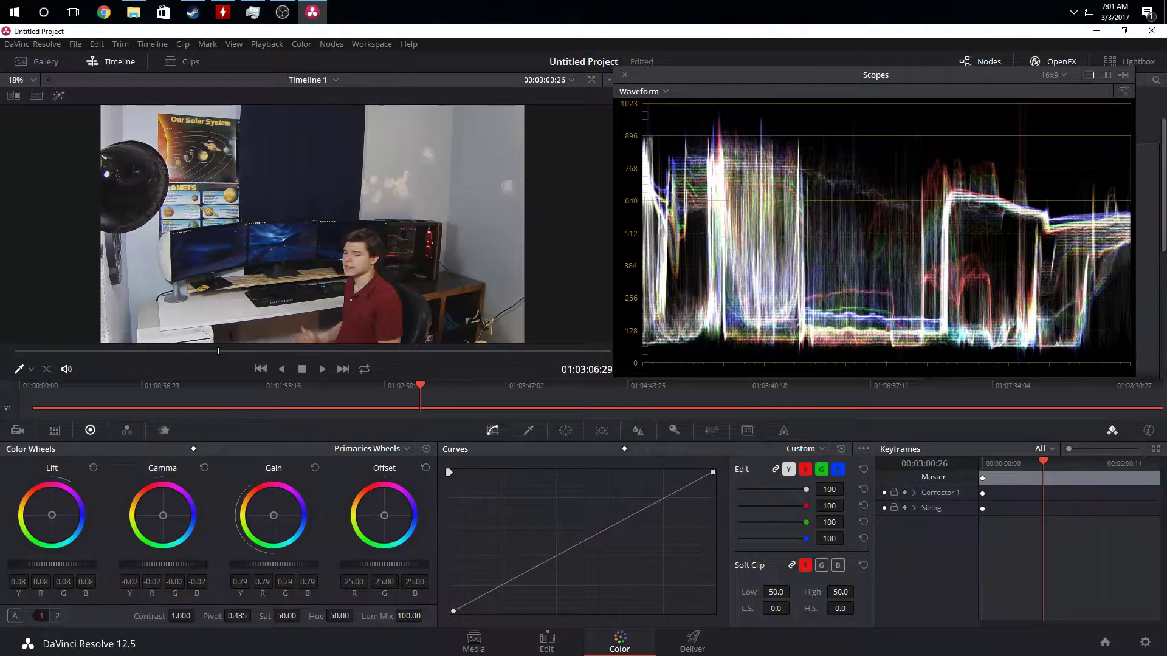
pyautogui.moveTo(384, 565); pyautogui.dragTo(395, 564)
pyautogui.moveTo(198, 615); pyautogui.dragTo(148, 616)
# Set the clip's color temperature to 120.0 and return to the first set of primary adjustments
pyautogui.click(57, 616)
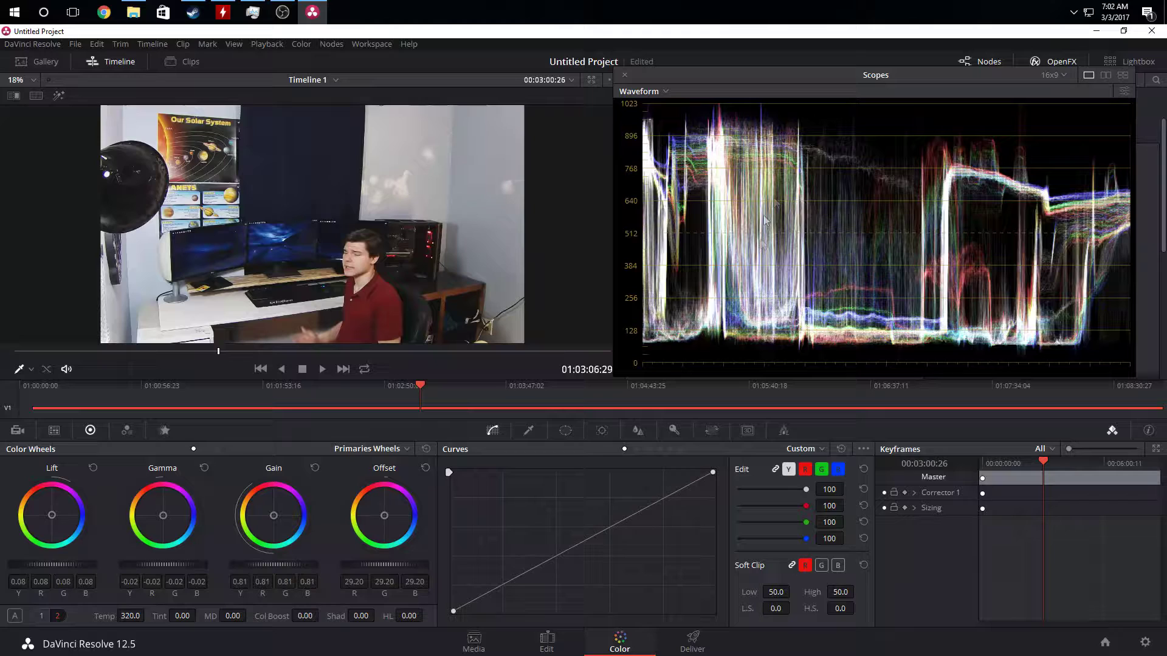
pyautogui.moveTo(130, 616); pyautogui.dragTo(150, 615)
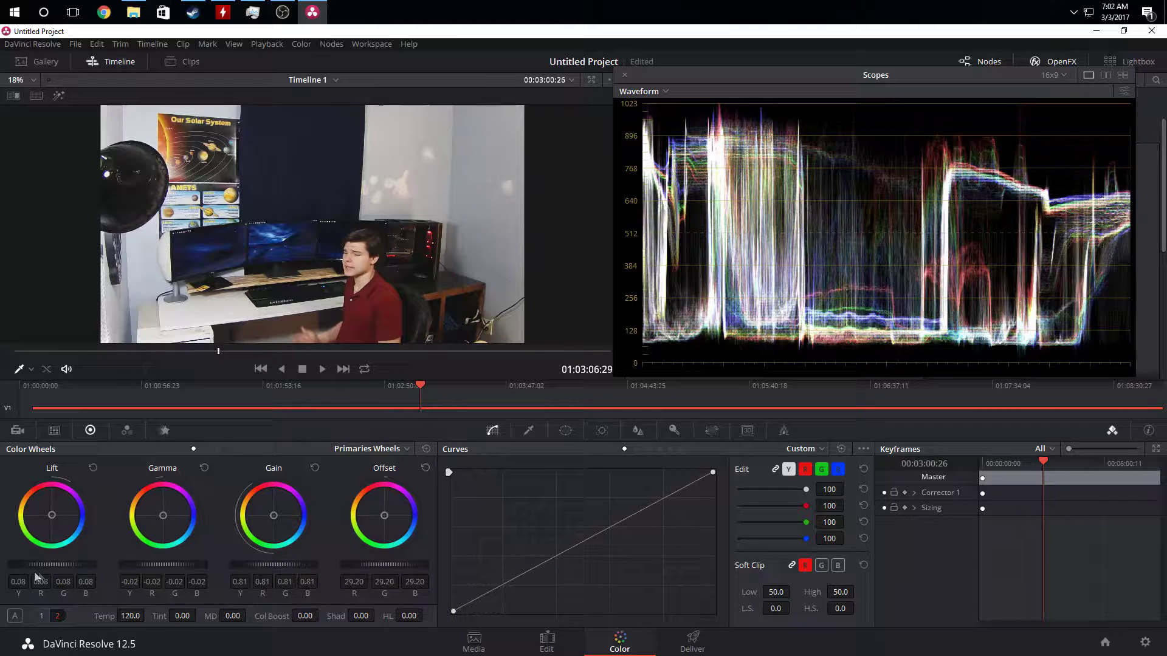
pyautogui.click(40, 616)
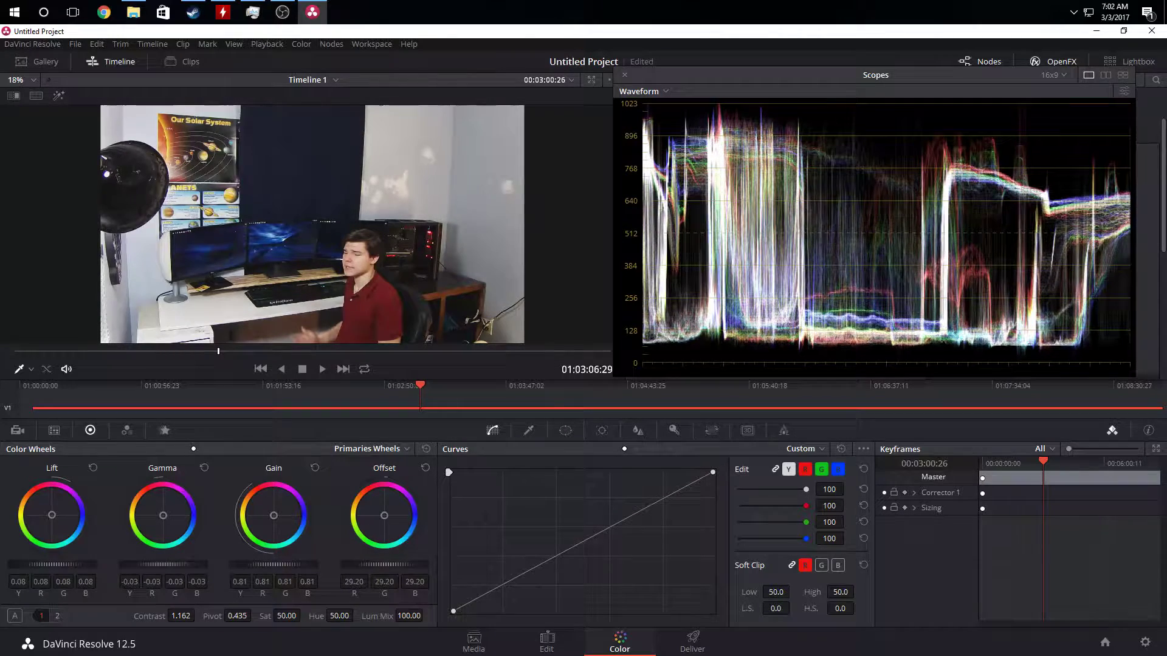
# Fine-tune the primary wheels to gamma -0.03, gain 0.80 and offset 29.40
pyautogui.moveTo(163, 564); pyautogui.dragTo(155, 565)
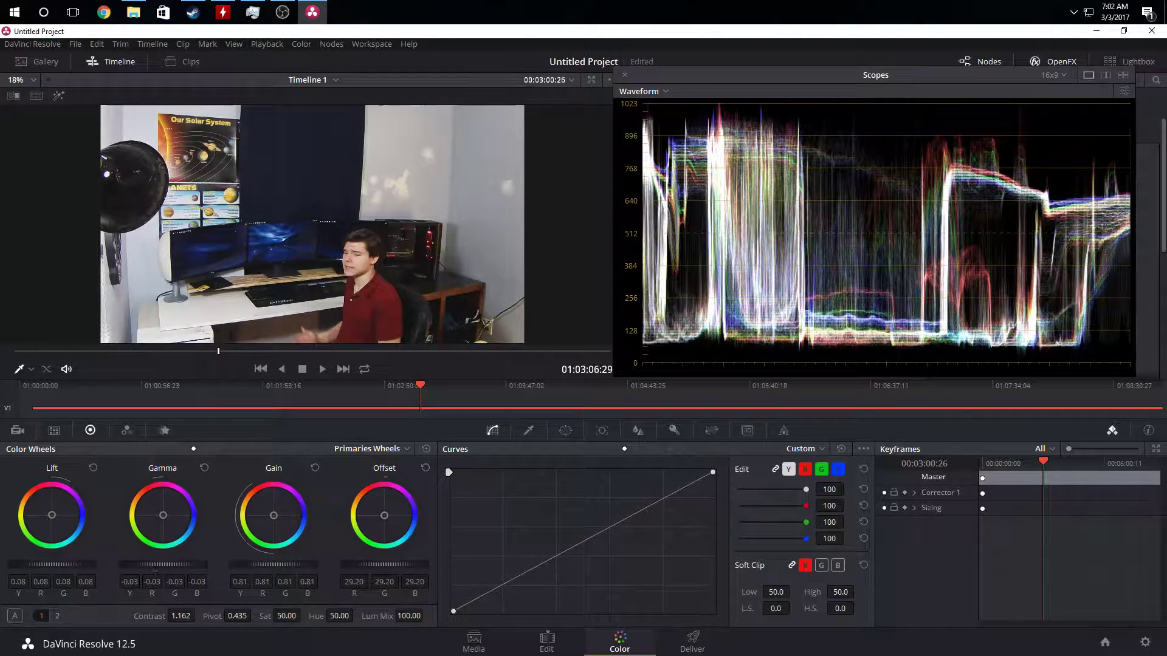
pyautogui.moveTo(267, 565); pyautogui.dragTo(262, 565)
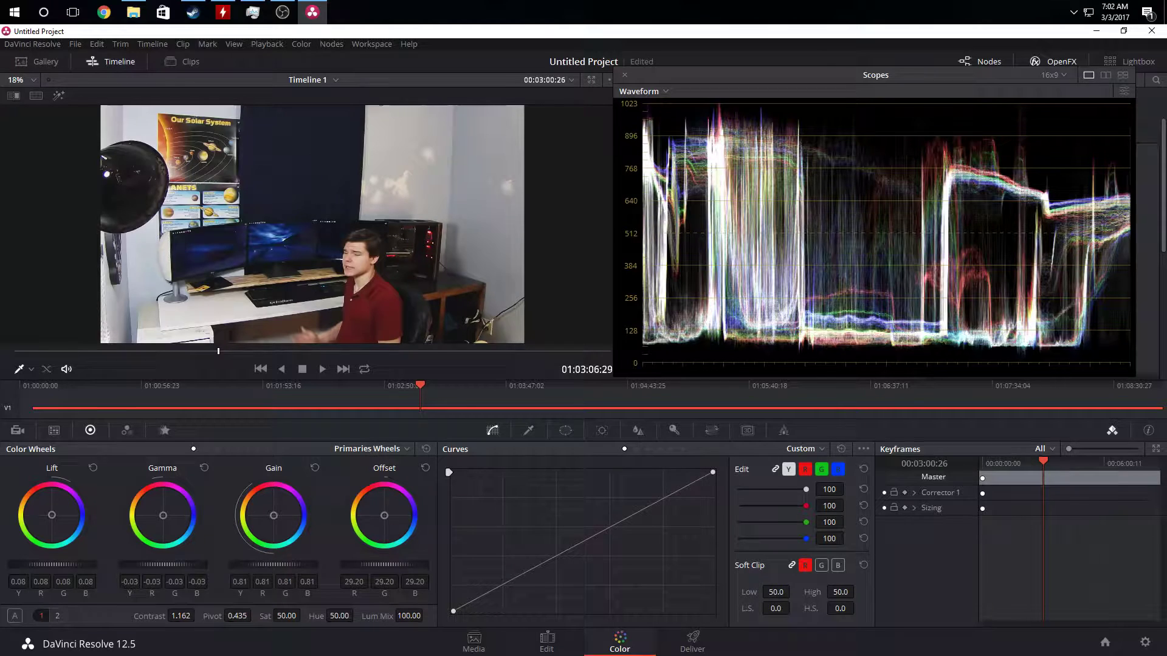
pyautogui.moveTo(419, 565); pyautogui.dragTo(419, 571)
pyautogui.moveTo(84, 567); pyautogui.dragTo(79, 567)
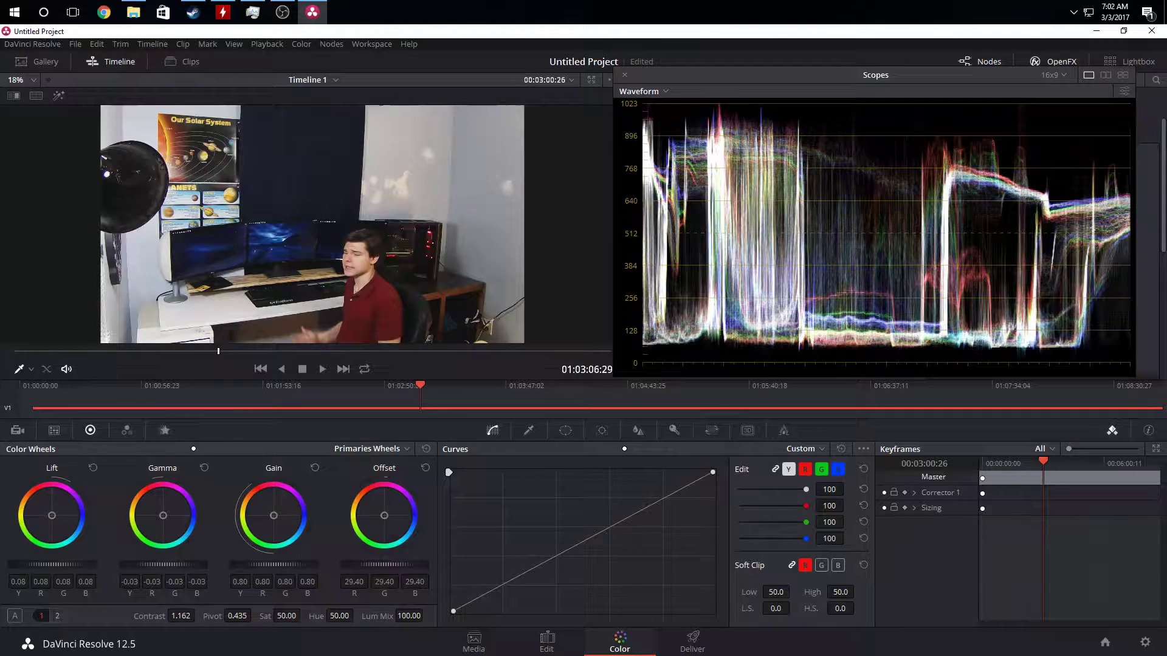
pyautogui.moveTo(182, 565); pyautogui.dragTo(176, 565)
pyautogui.moveTo(273, 566); pyautogui.dragTo(273, 567)
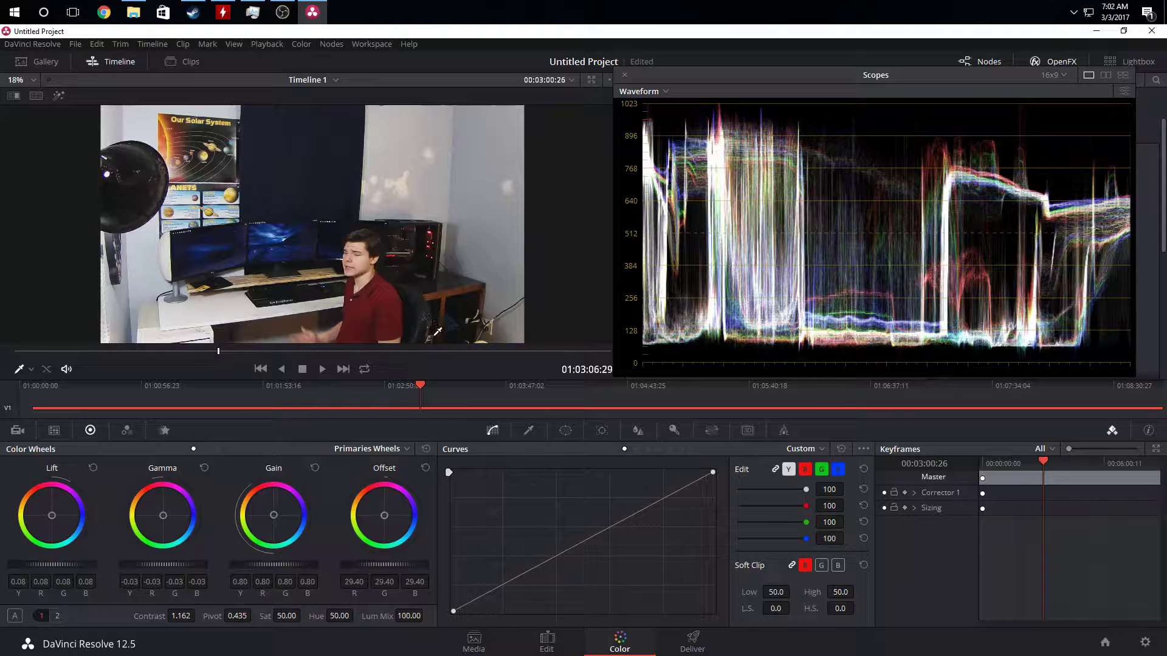
# Refine the primary correction to lift 0.09, gamma -0.04, gain 0.78, offset 30.15 and contrast 1.190
pyautogui.moveTo(77, 565); pyautogui.dragTo(84, 565)
pyautogui.moveTo(160, 575); pyautogui.dragTo(155, 575)
pyautogui.moveTo(276, 565); pyautogui.dragTo(274, 566)
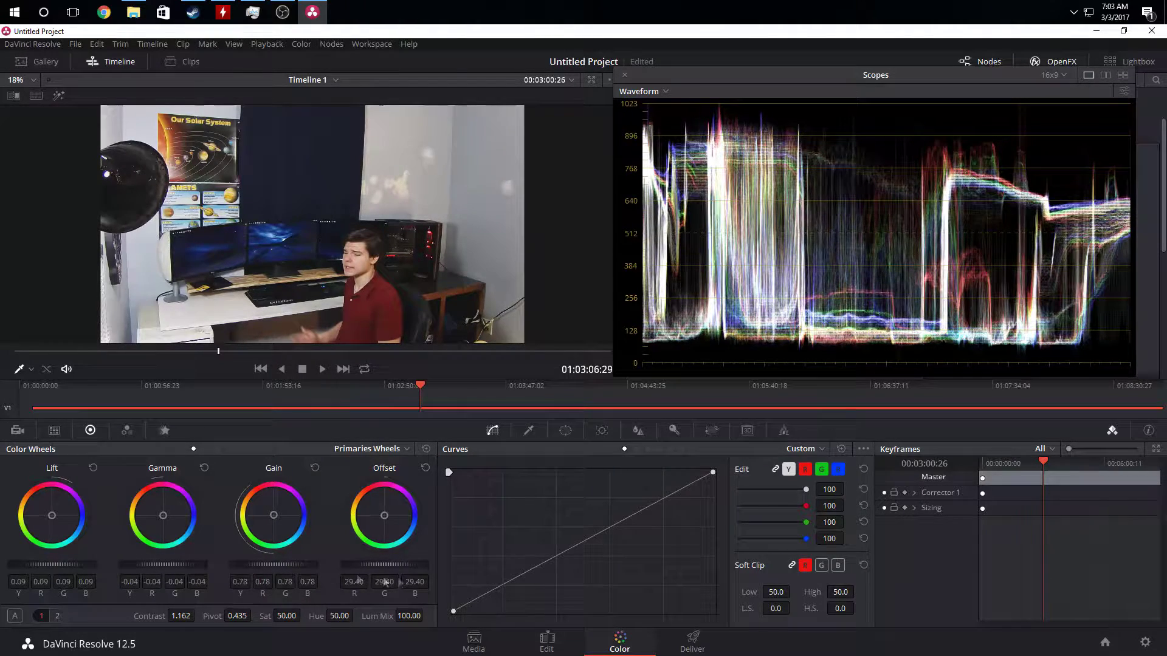
pyautogui.moveTo(398, 565); pyautogui.dragTo(344, 571)
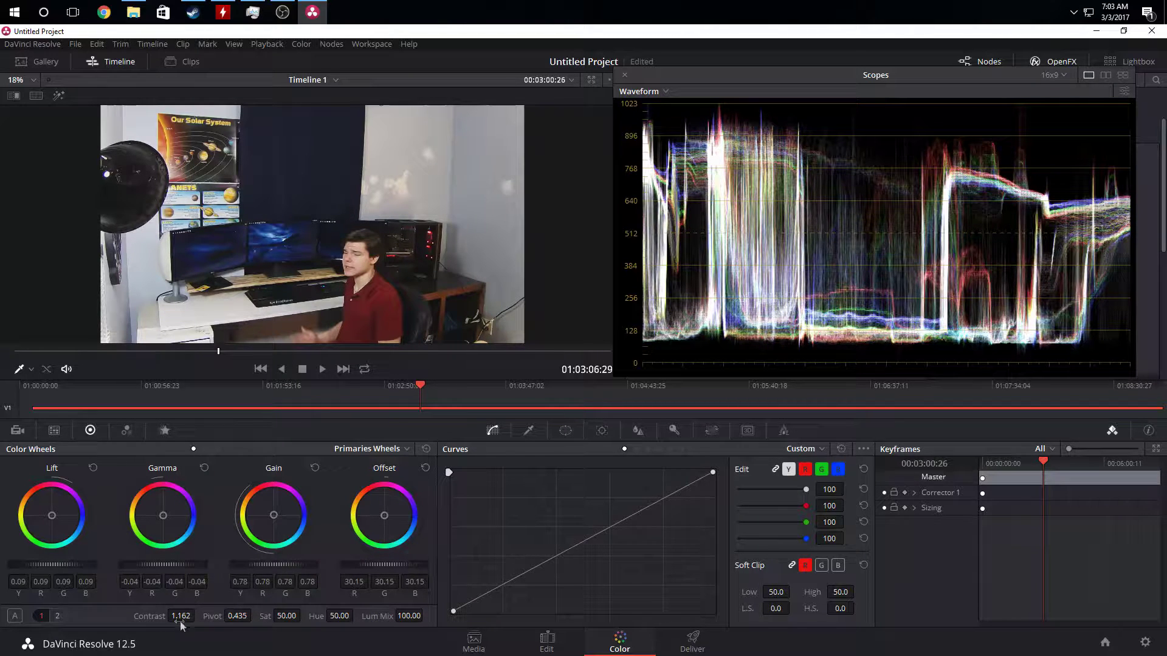
pyautogui.moveTo(184, 615)
pyautogui.mouseDown()
pyautogui.moveTo(378, 616)
pyautogui.moveTo(75, 616)
pyautogui.moveTo(198, 616)
pyautogui.mouseUp()
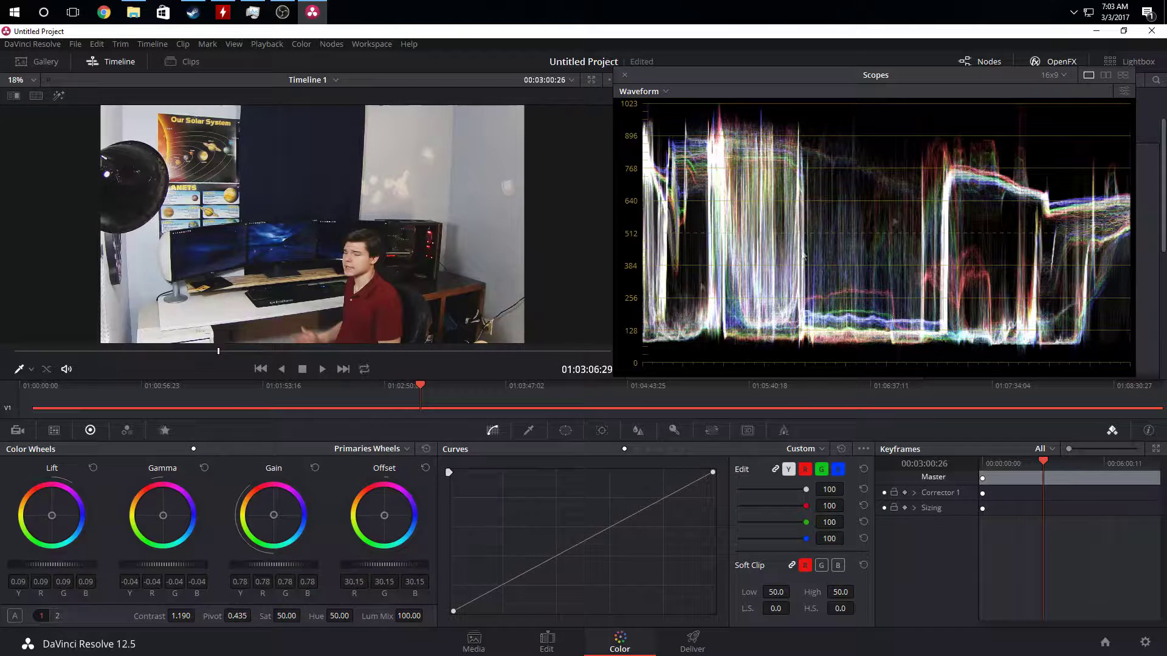
# Close the Scopes window and switch to the Deliver page
pyautogui.moveTo(820, 79); pyautogui.dragTo(534, 128)
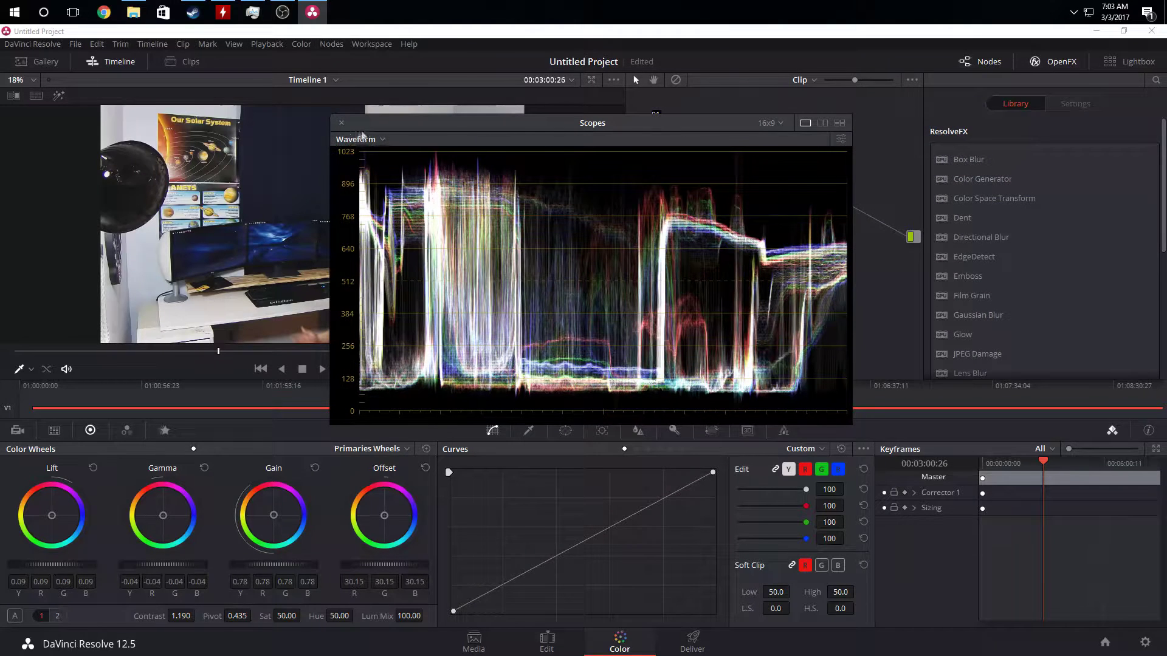
pyautogui.click(338, 124)
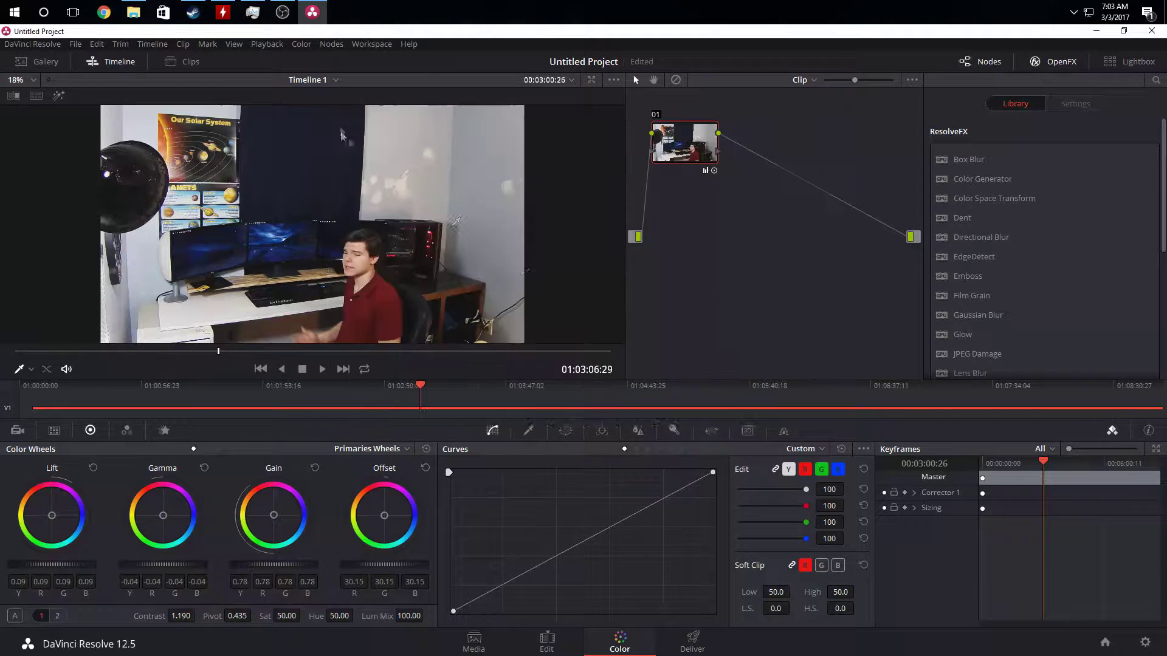
pyautogui.click(673, 640)
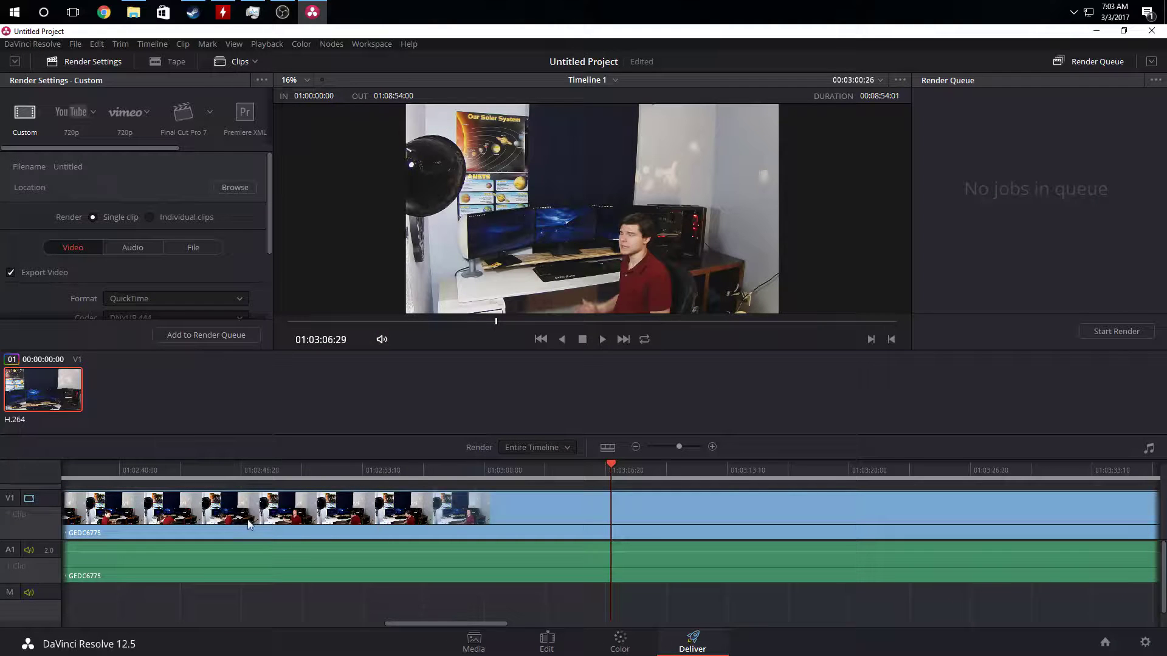
# Choose the YouTube render preset at 1080p
pyautogui.moveTo(269, 206)
pyautogui.mouseDown()
pyautogui.moveTo(270, 234)
pyautogui.moveTo(268, 196)
pyautogui.mouseUp()
pyautogui.click(68, 122)
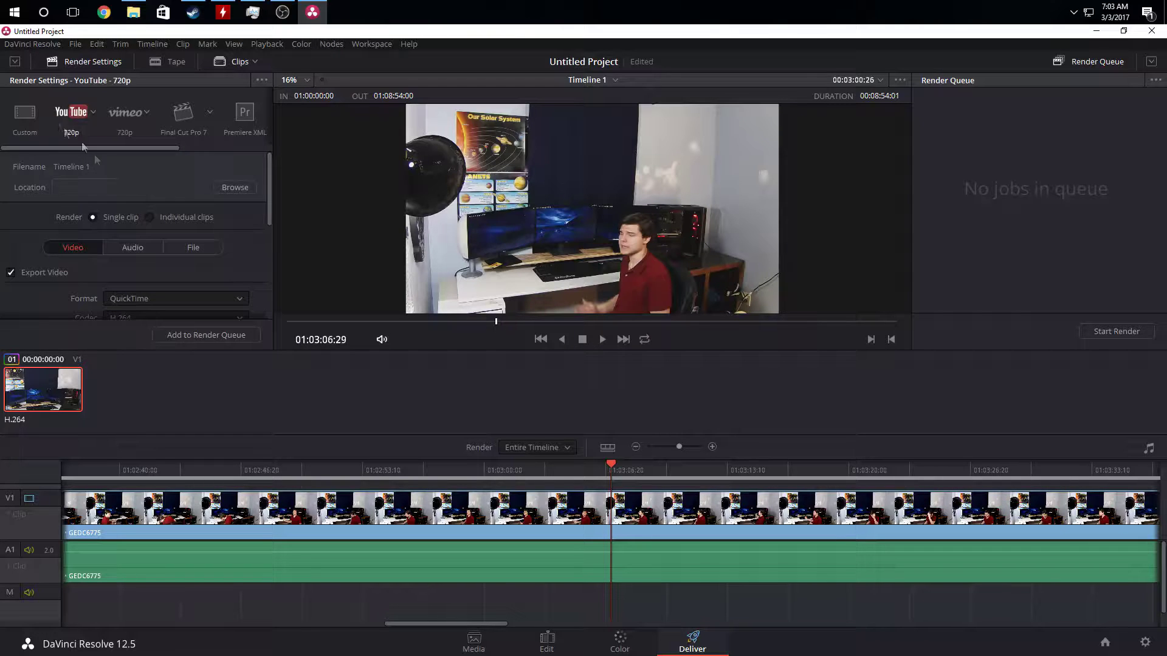
pyautogui.click(93, 113)
pyautogui.click(69, 147)
# Review the YouTube 1080p preset's video export settings, including format, resolution, frame rate and quality
pyautogui.scroll(-5, 248, 311)
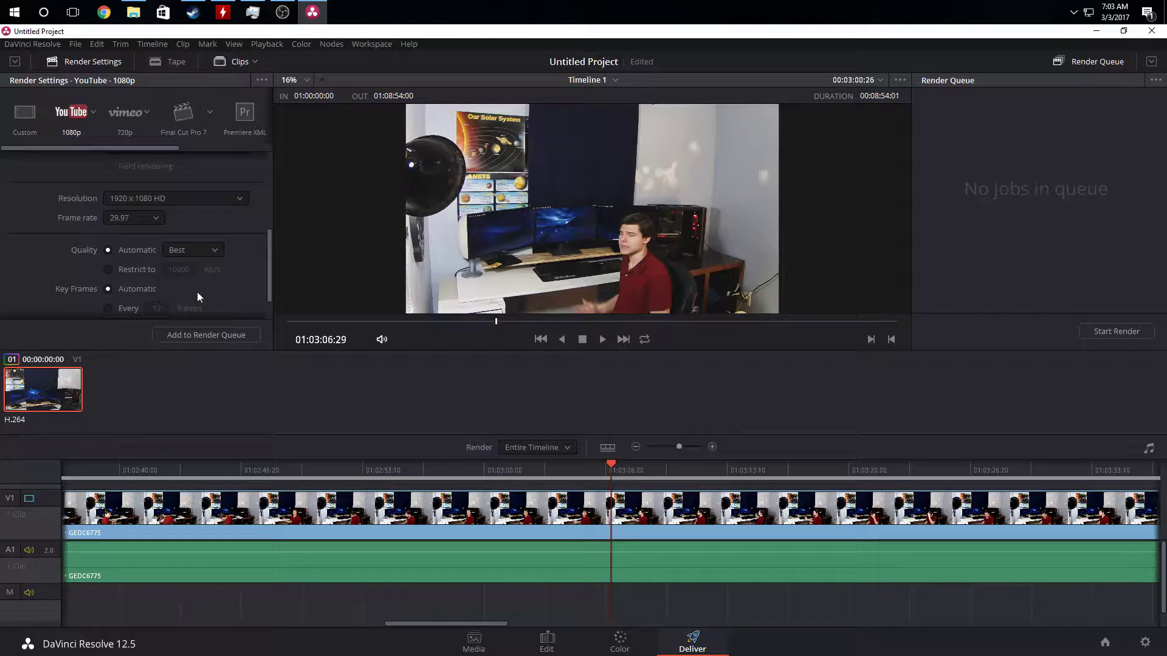
pyautogui.click(184, 202)
pyautogui.click(184, 204)
pyautogui.scroll(3, 206, 229)
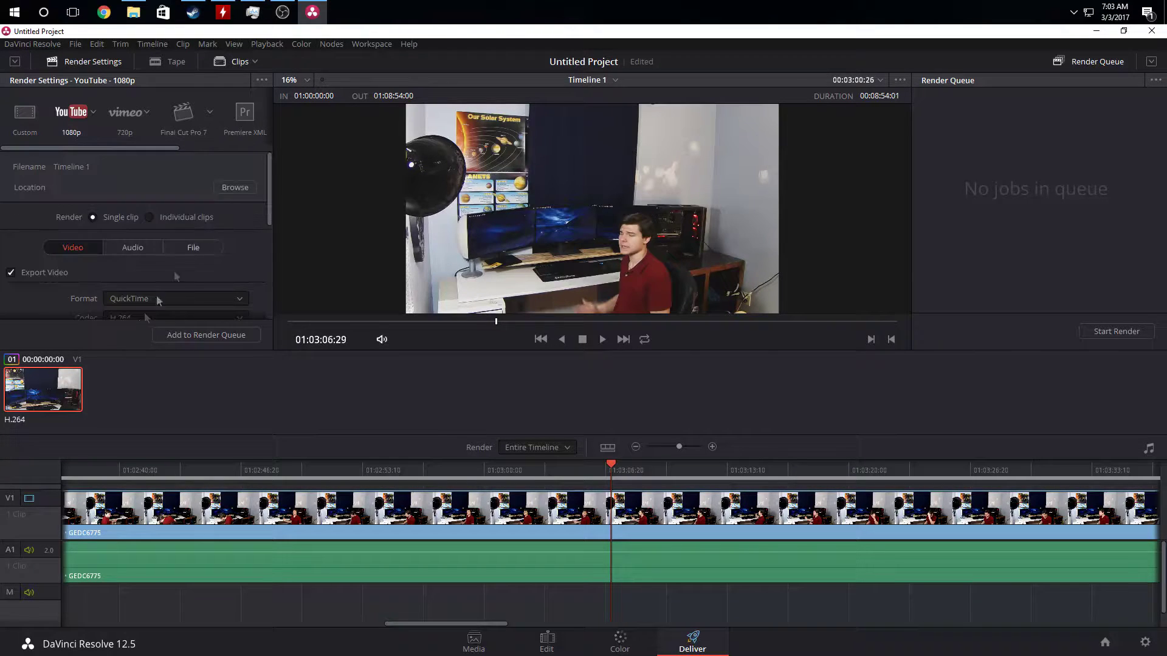
pyautogui.click(169, 246)
pyautogui.click(209, 203)
pyautogui.scroll(-3, 207, 273)
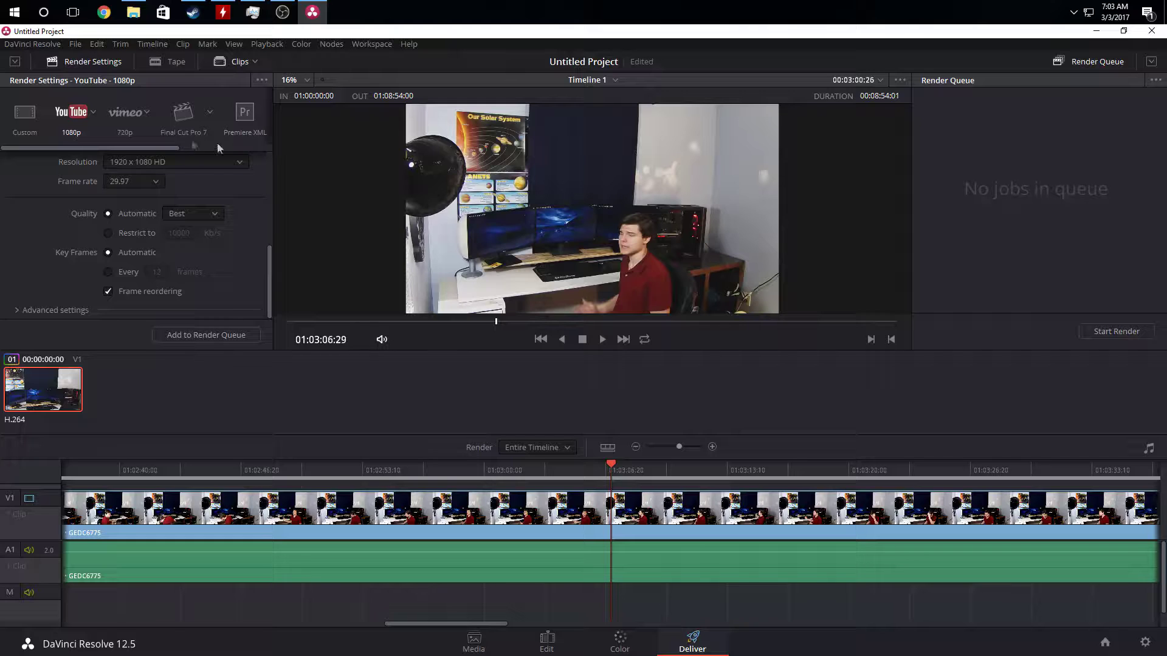
# Add the timeline to the render queue and browse the file destination to Desktop\2017 Setup on the F: drive
pyautogui.click(219, 336)
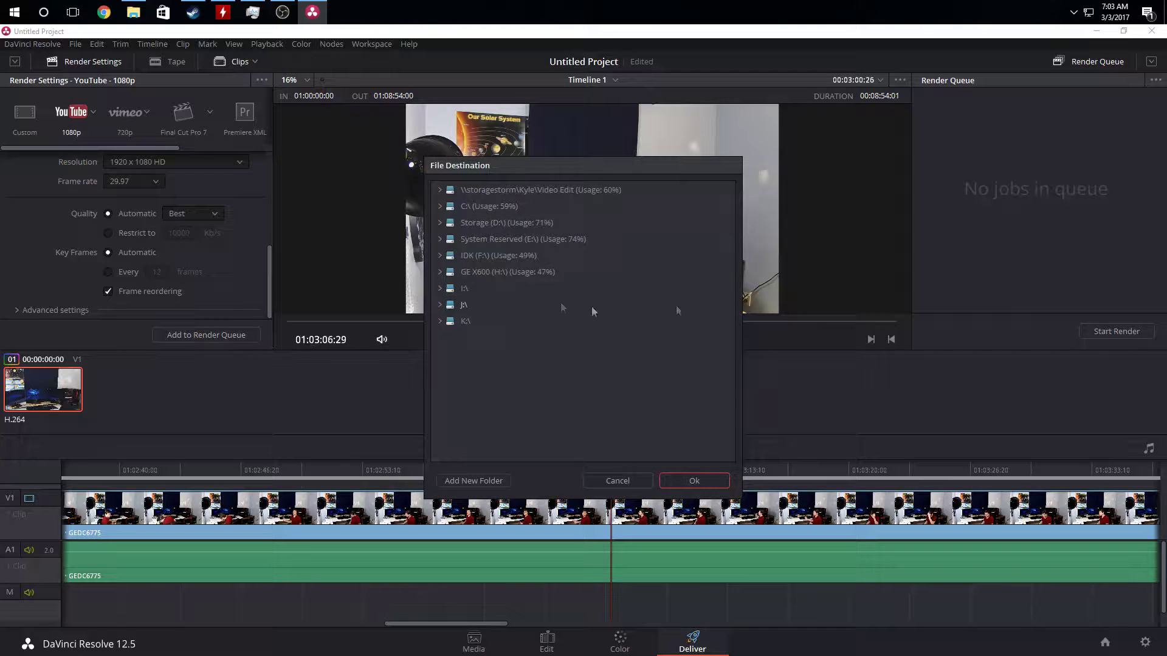
pyautogui.click(440, 255)
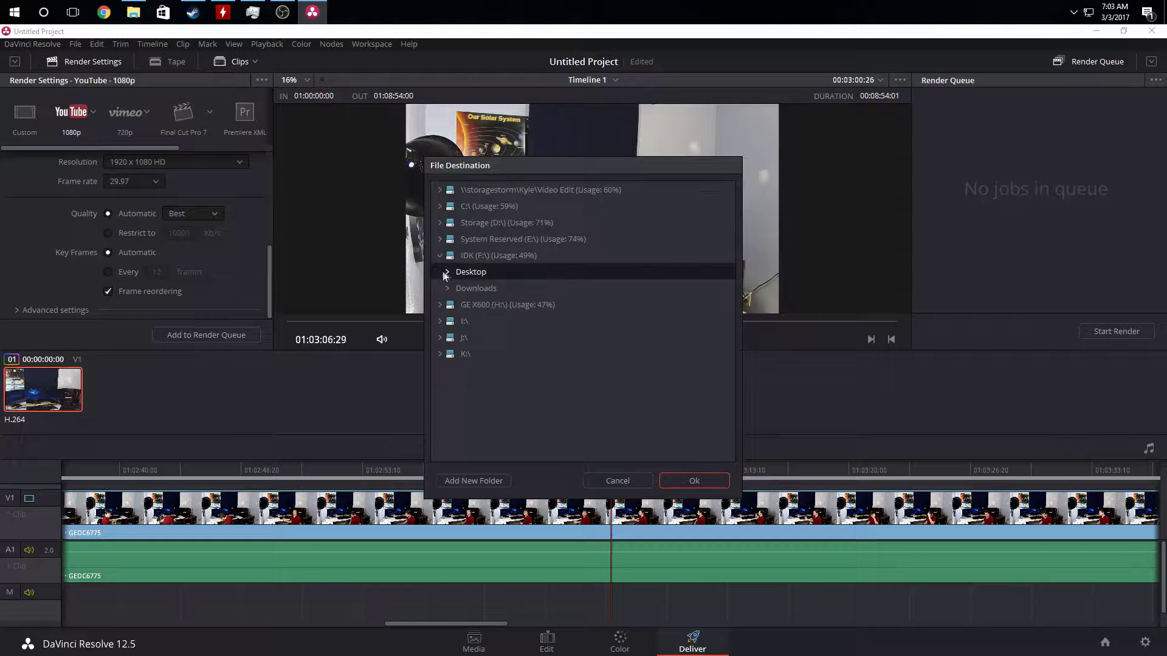
pyautogui.click(446, 271)
pyautogui.scroll(-2, 469, 294)
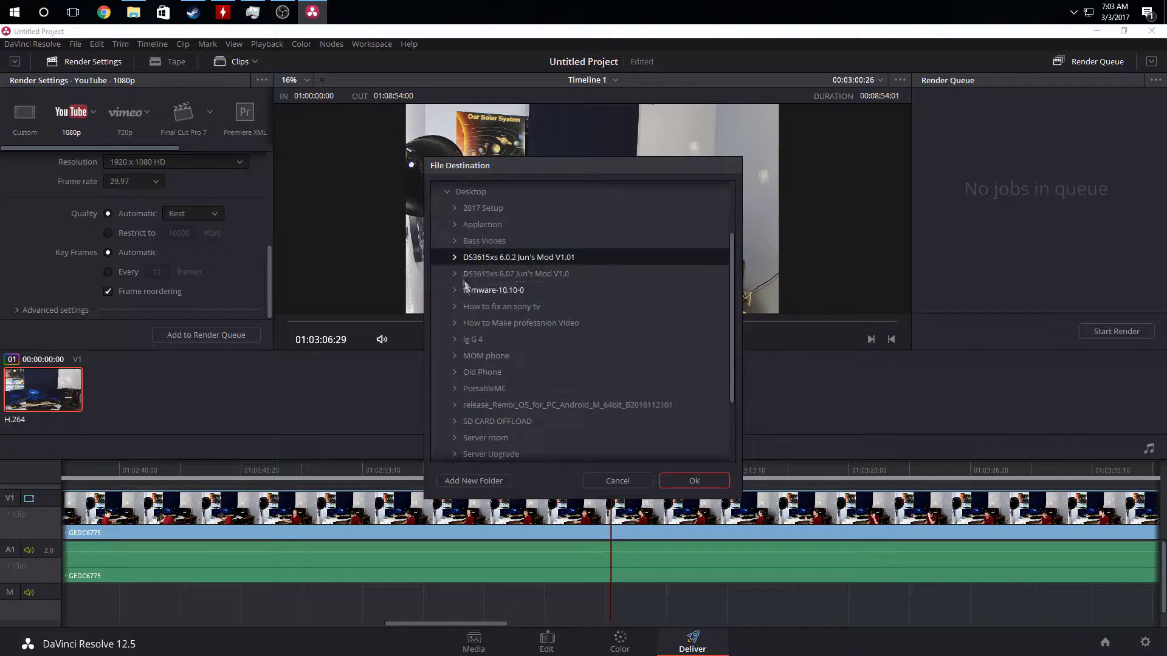
pyautogui.click(454, 213)
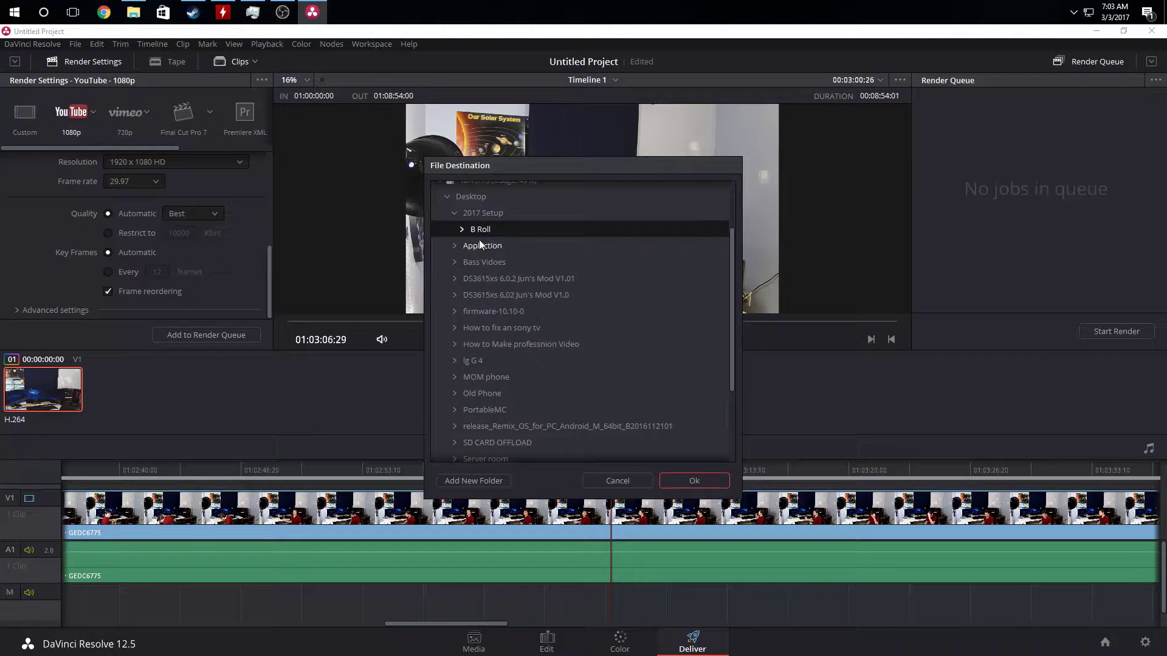
# Create a folder named Color inside 2017 Setup and confirm it as the render destination
pyautogui.click(474, 480)
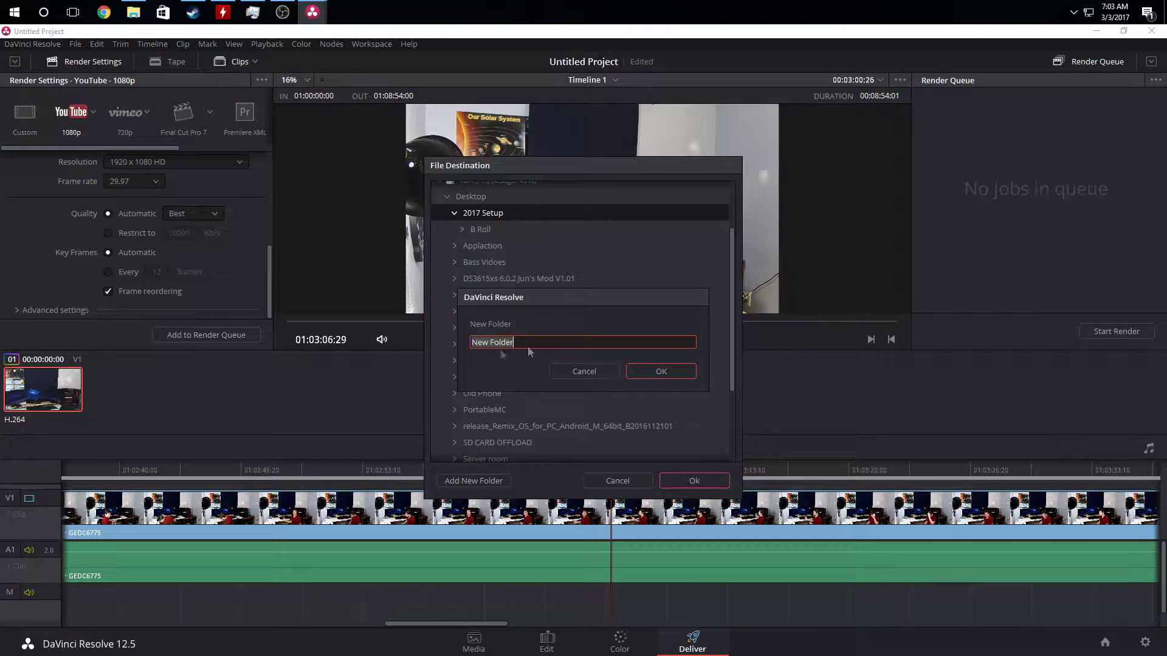
pyautogui.press('BackSpace')
pyautogui.click(662, 370)
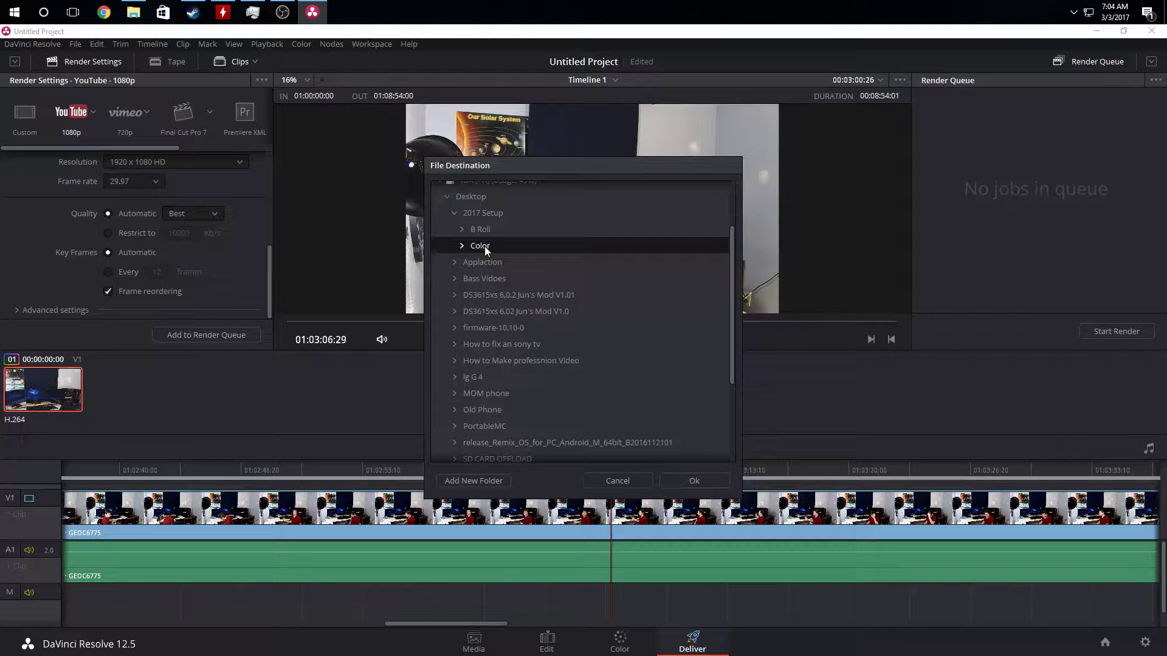
pyautogui.click(680, 482)
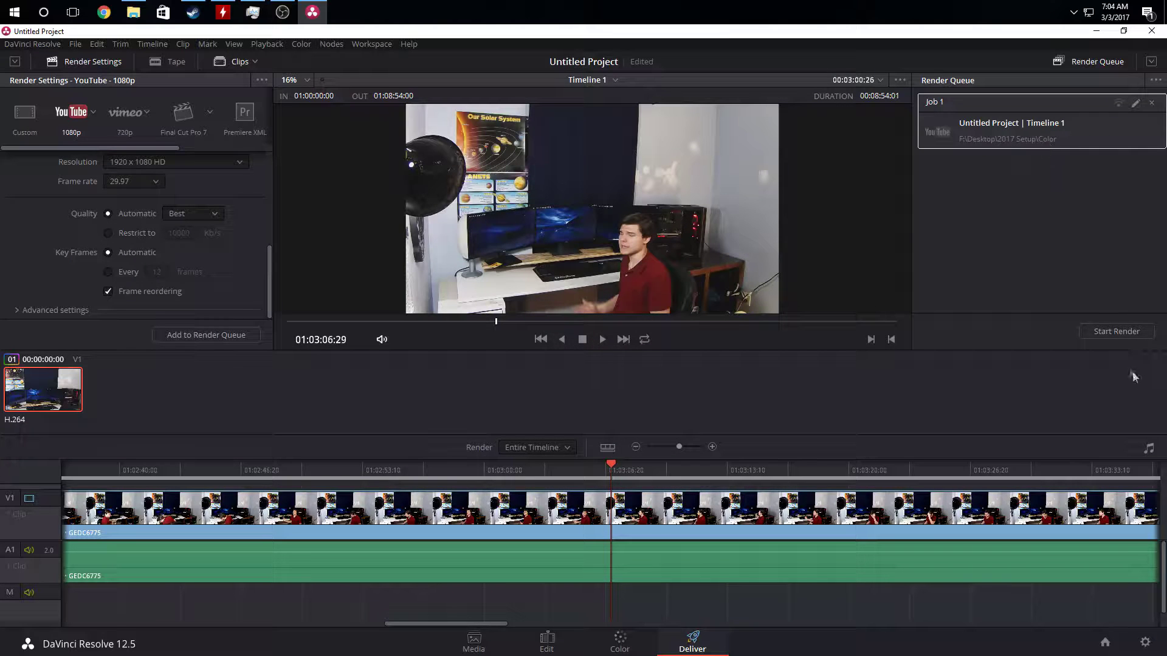
# Start rendering the queued job and minimize DaVinci Resolve
pyautogui.click(1106, 331)
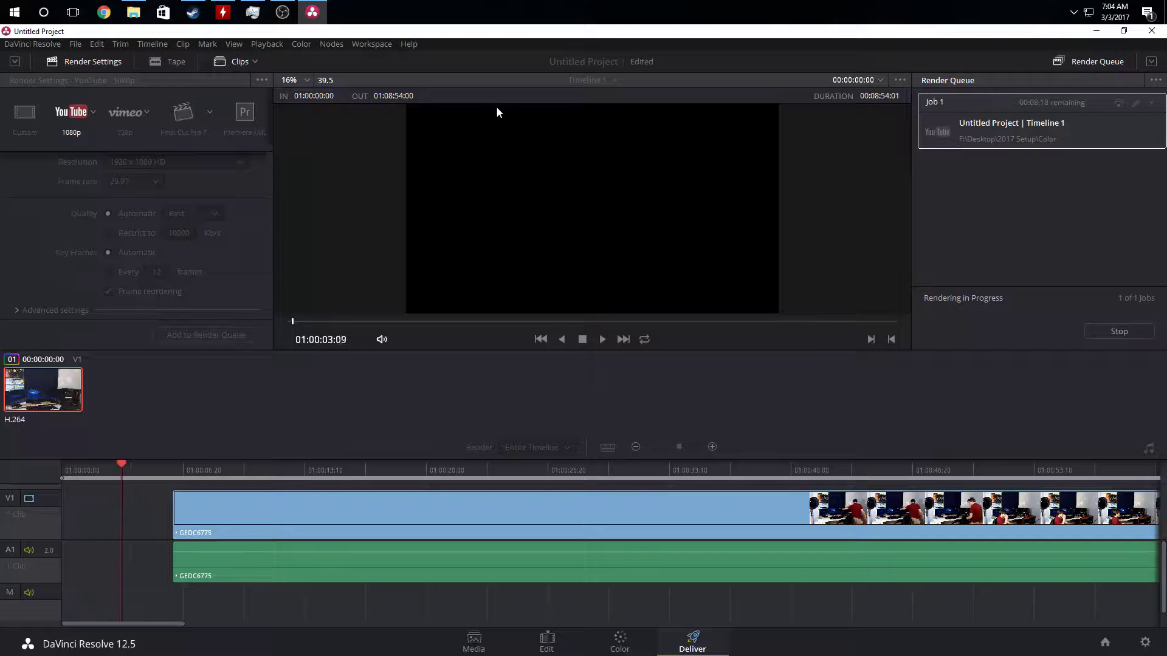
pyautogui.click(1096, 31)
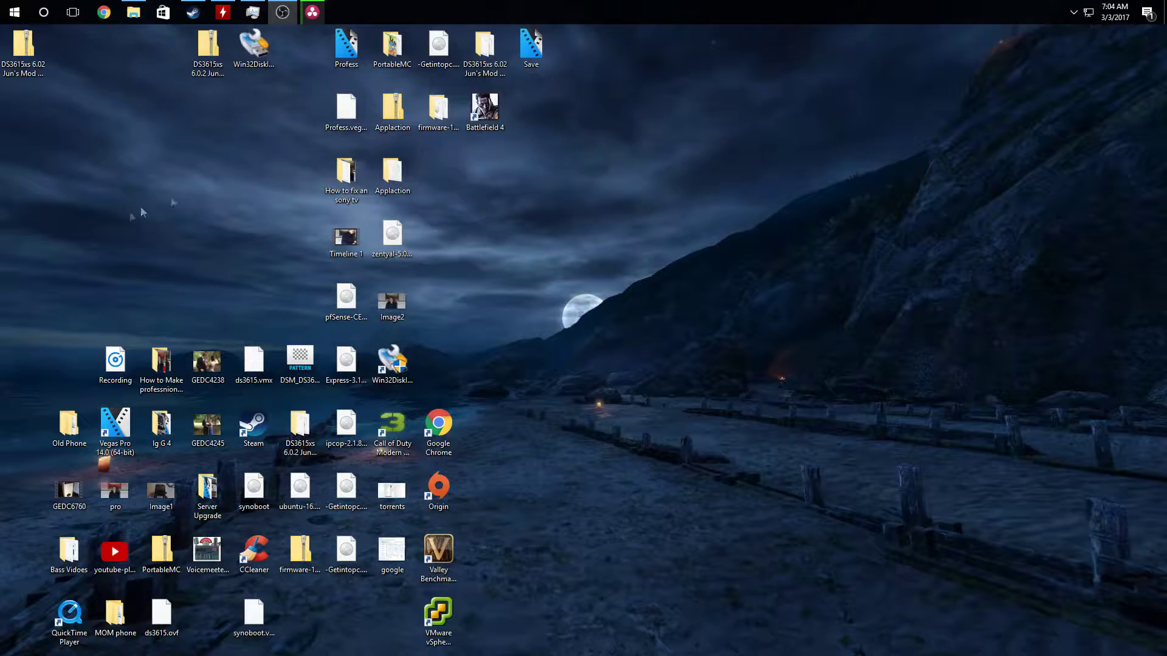
# Bring up HWMonitor and Task Manager's performance graphs to examine temperatures and CPU, GPU and memory load during the render
pyautogui.rightClick(584, 3)
pyautogui.click(223, 12)
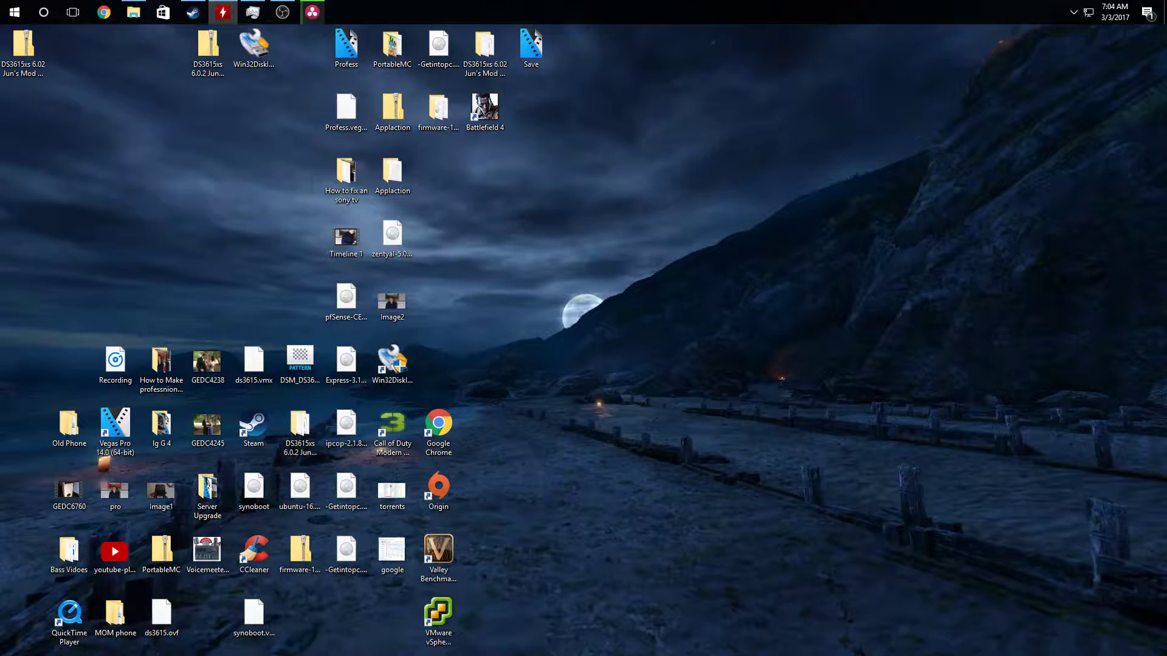
pyautogui.moveTo(0, 143); pyautogui.dragTo(358, 107)
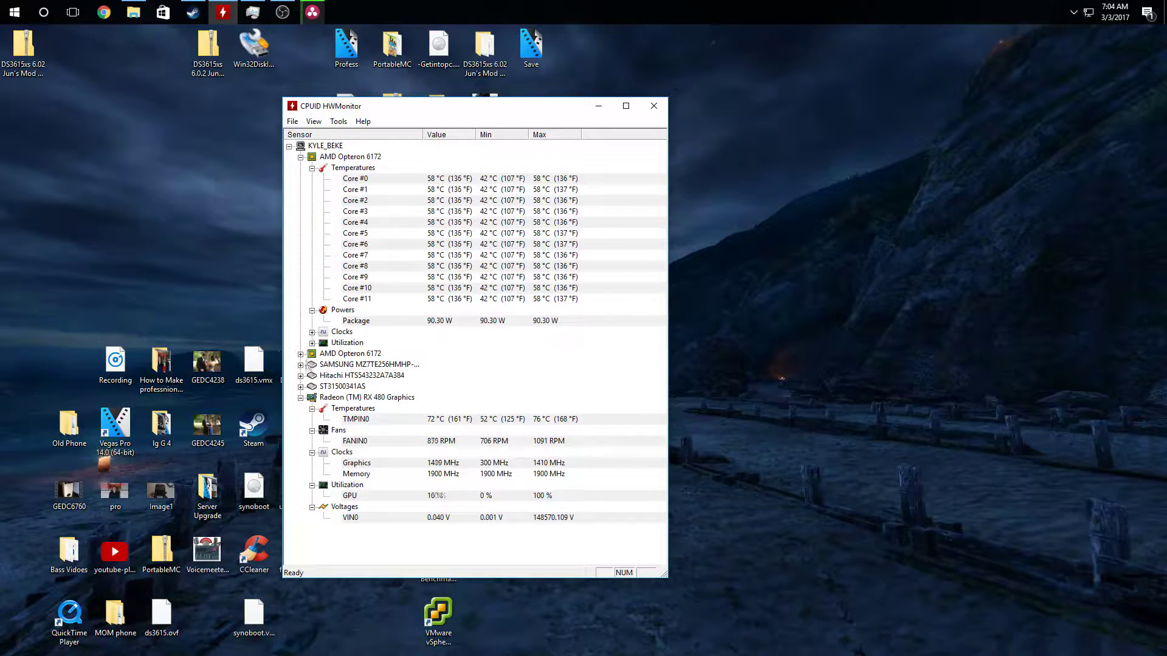
pyautogui.rightClick(587, 6)
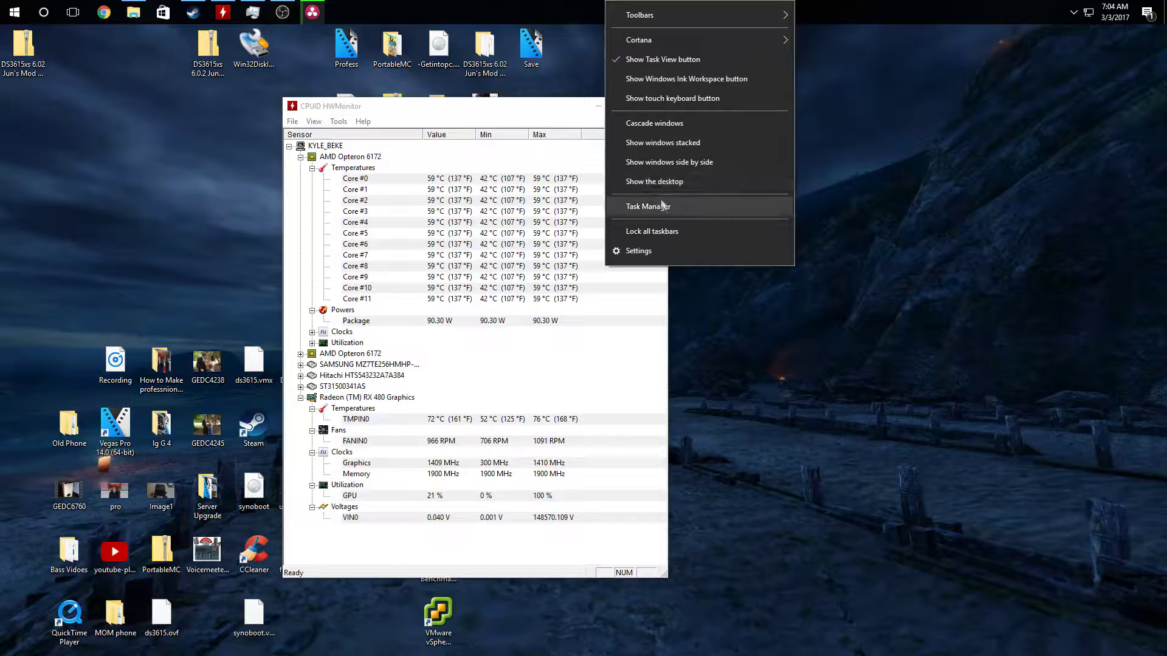
pyautogui.click(252, 14)
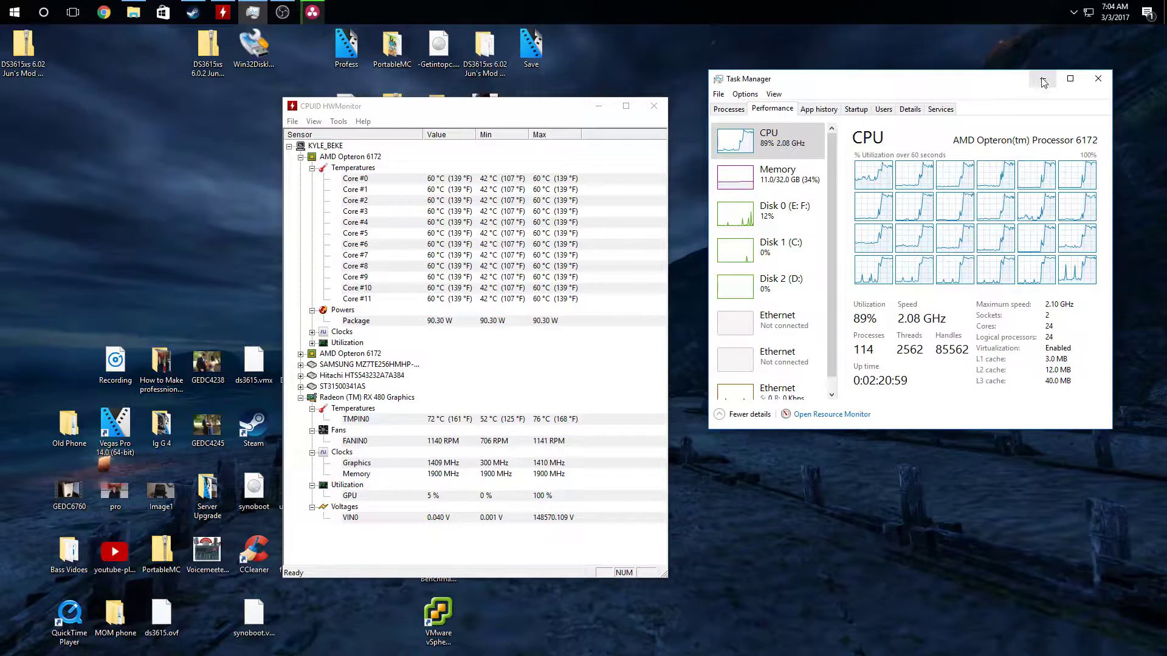
pyautogui.click(747, 172)
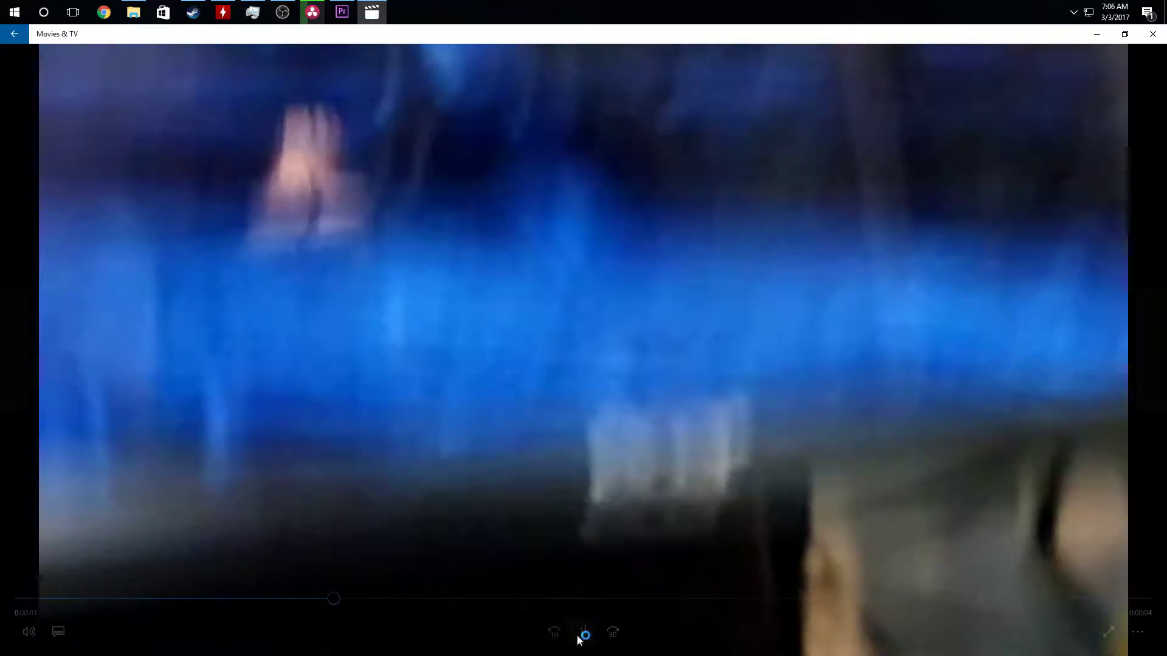
# Pause the GEDC6778 clip in Movies & TV, mute the system volume at 0 and resume playback
pyautogui.click(582, 634)
pyautogui.click(1073, 13)
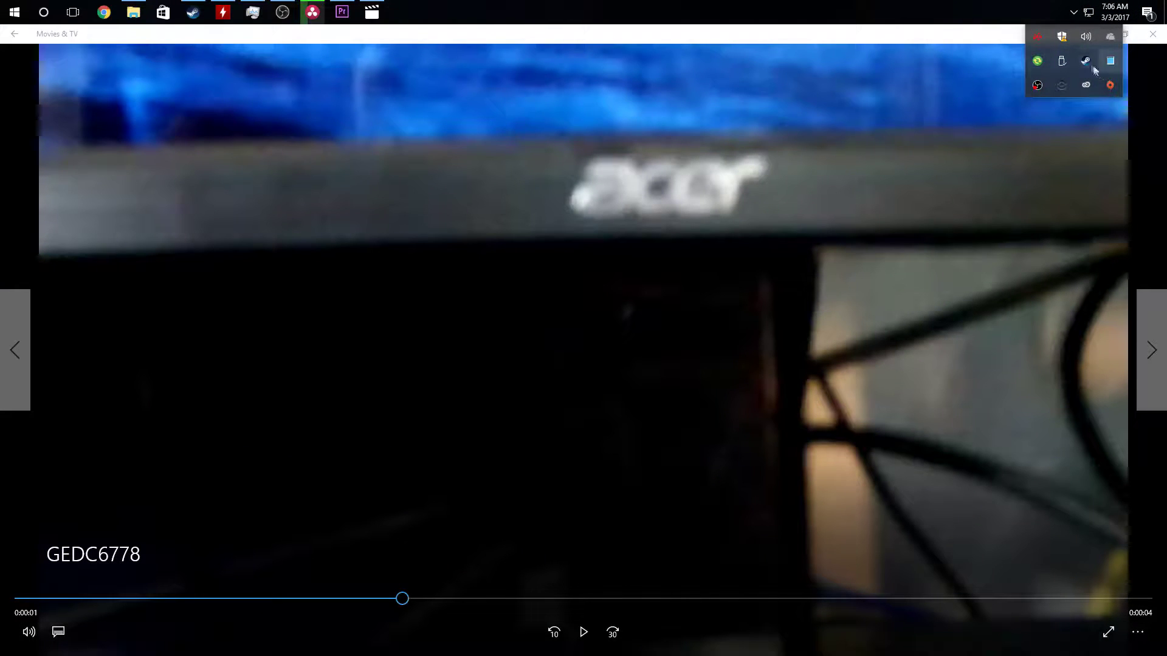
pyautogui.click(1085, 37)
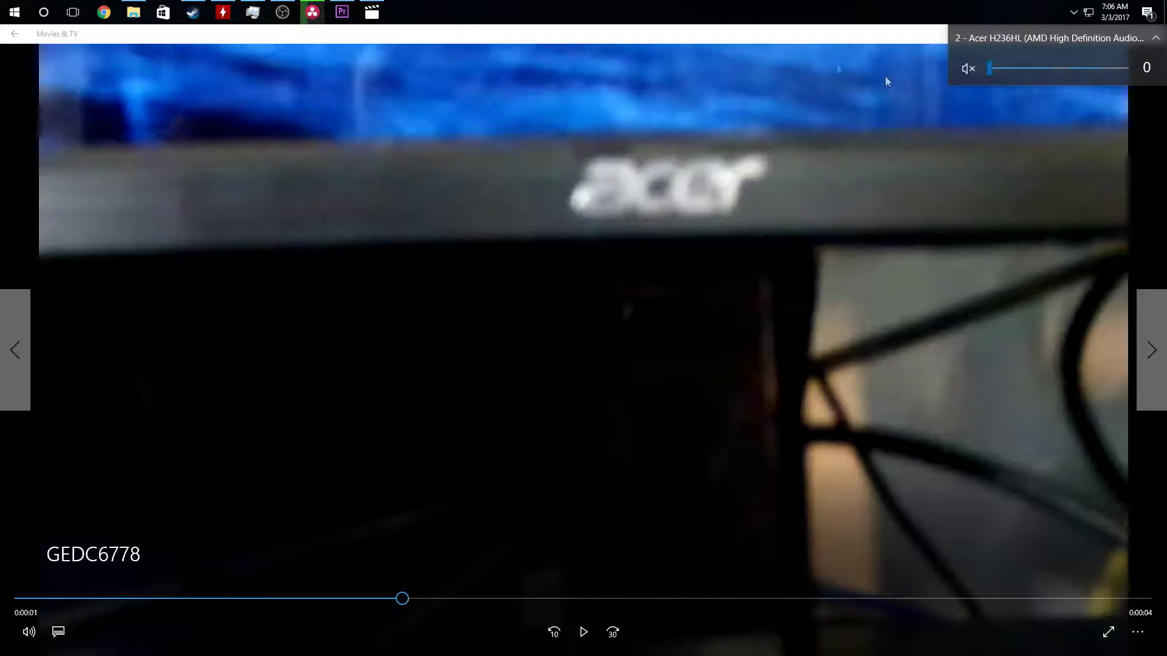
pyautogui.click(796, 28)
pyautogui.click(583, 632)
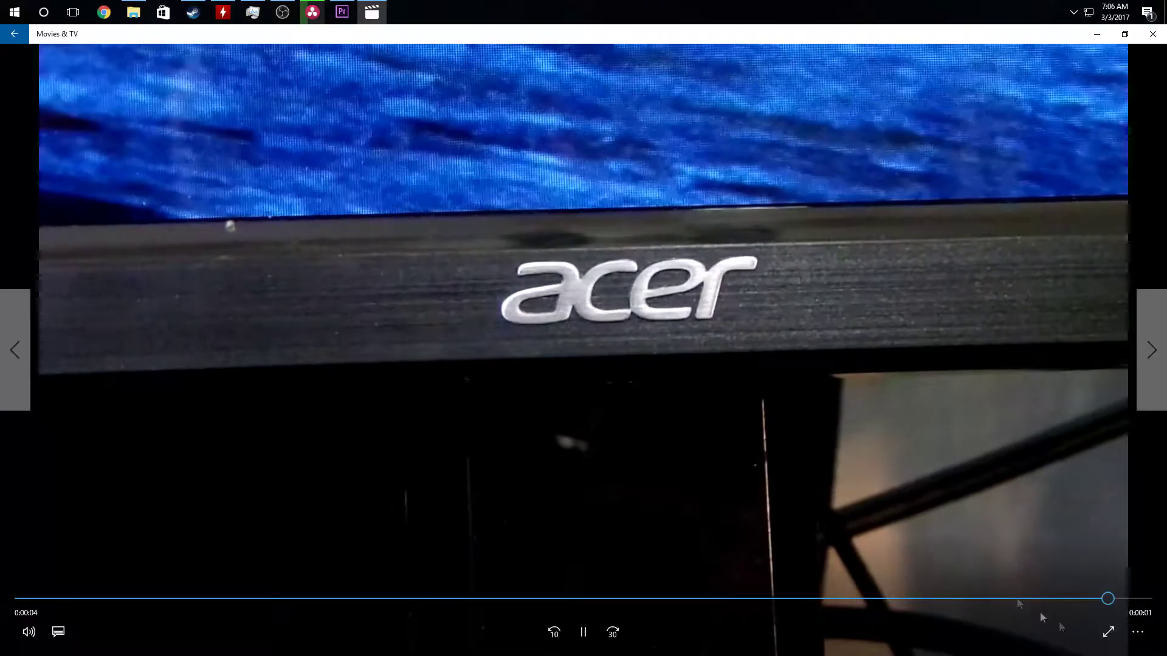
# Preview the recorded clips in Movies & TV by skipping forward through them, and close the player
pyautogui.click(1152, 35)
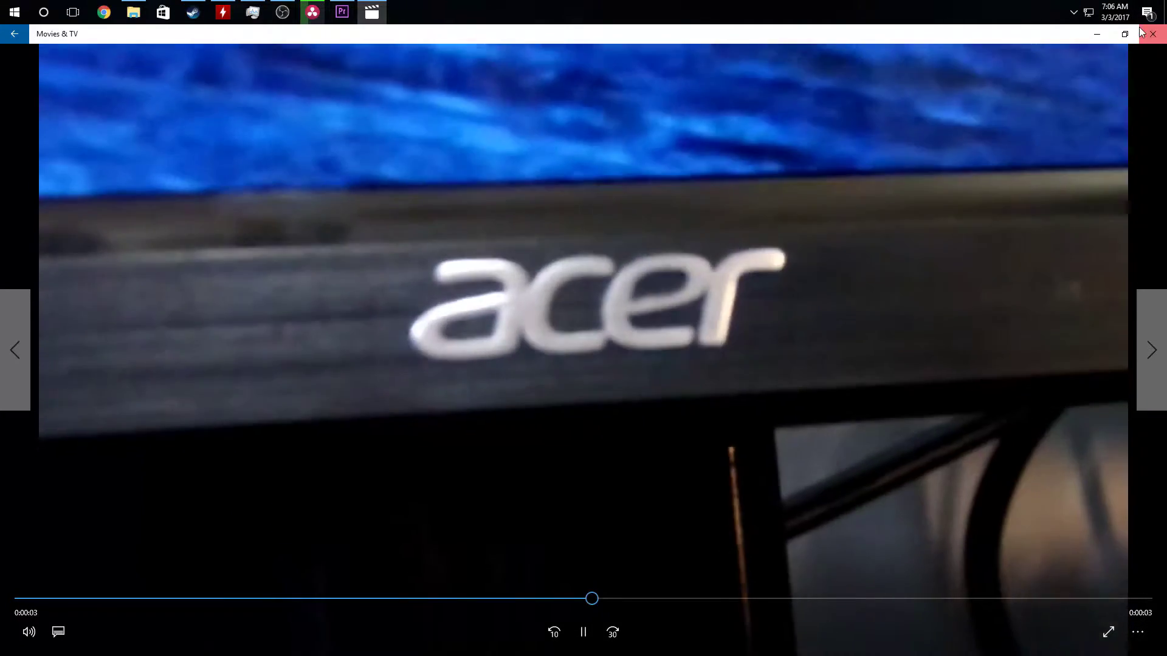
pyautogui.click(1140, 32)
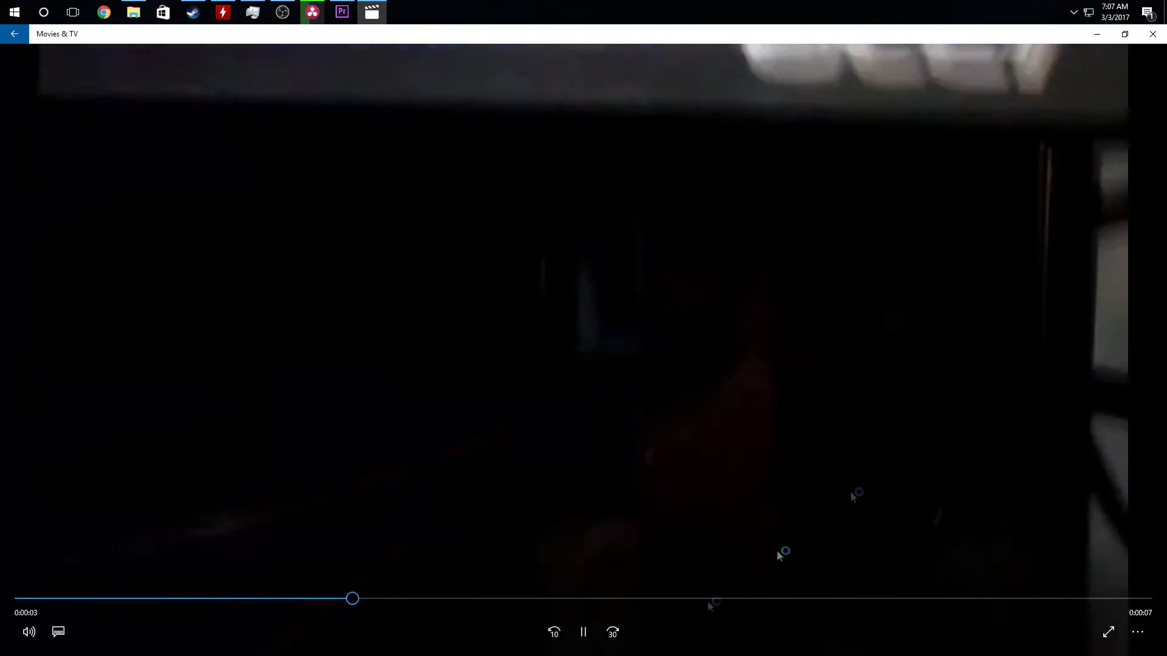
pyautogui.moveTo(573, 599); pyautogui.dragTo(808, 598)
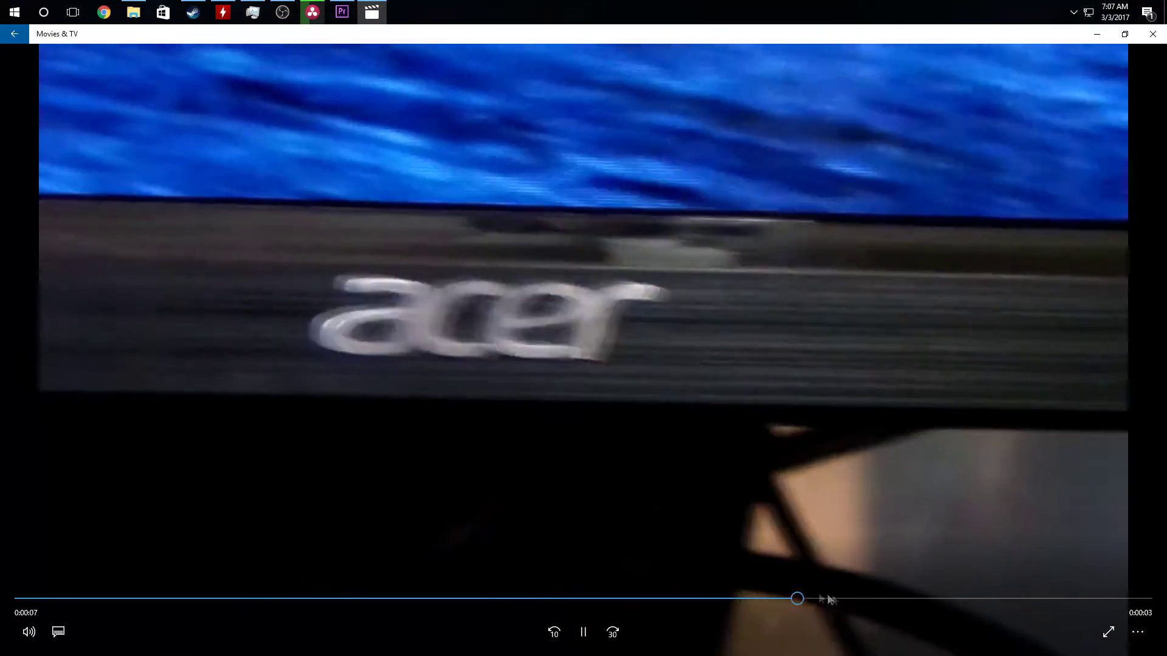
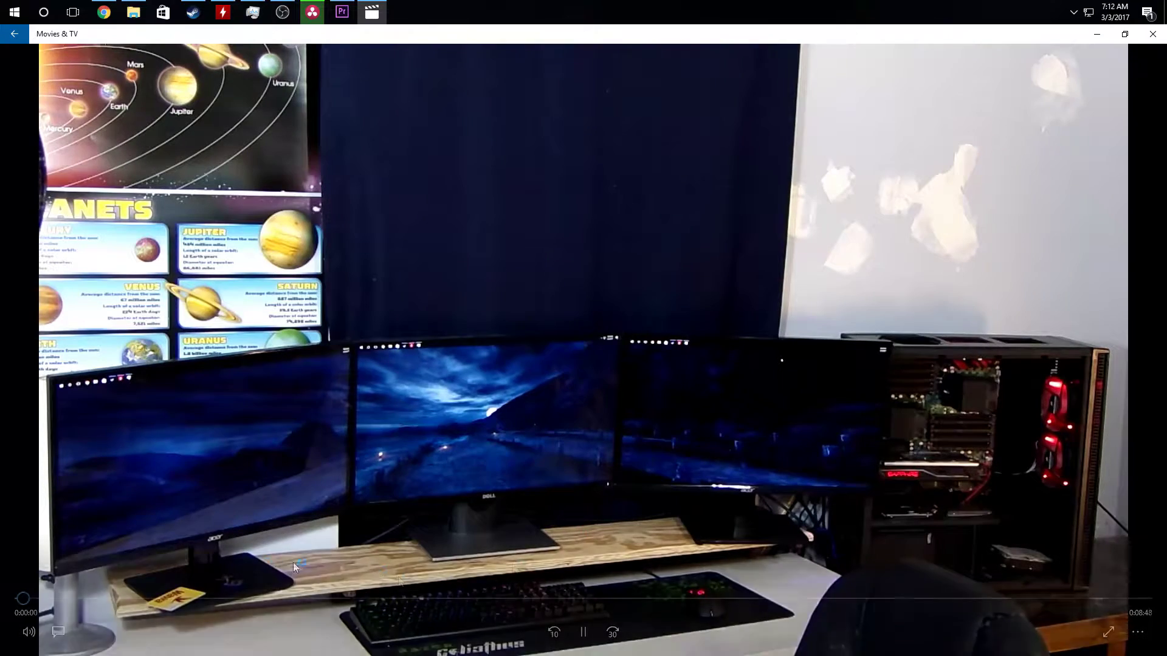
pyautogui.moveTo(346, 599); pyautogui.dragTo(581, 599)
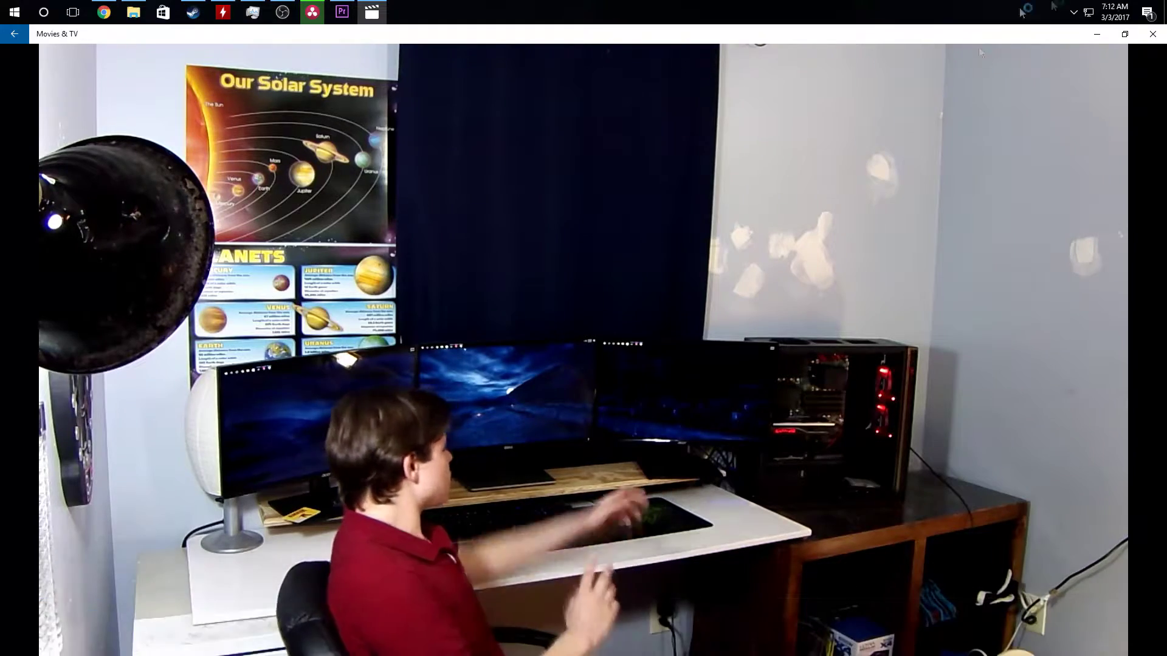
pyautogui.click(1151, 33)
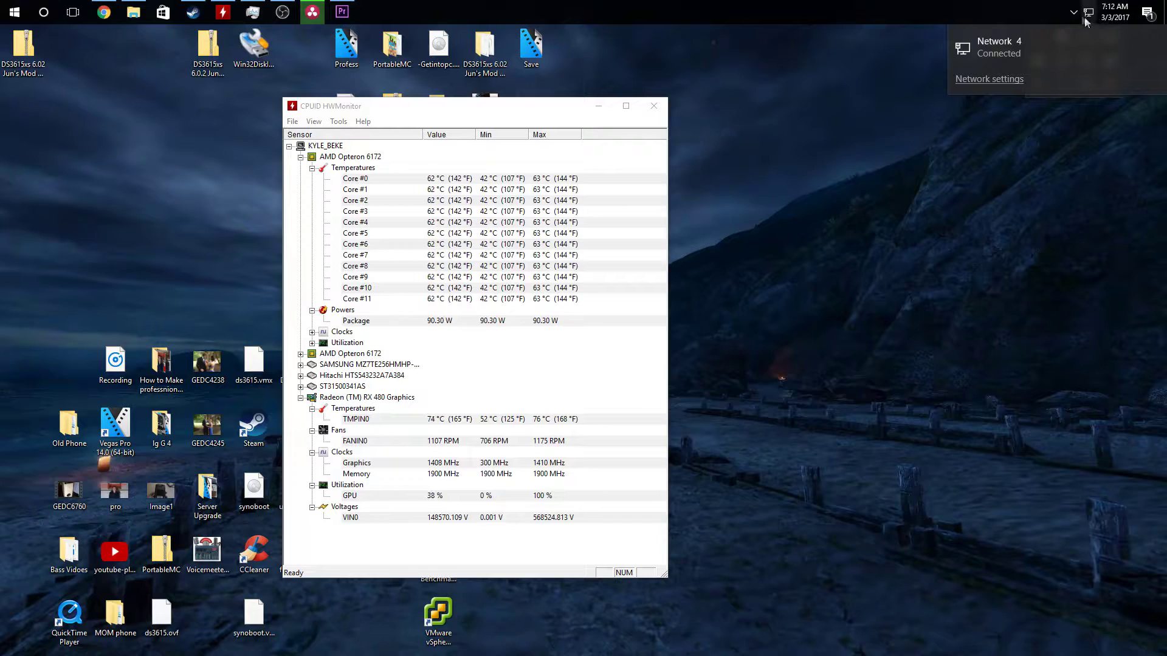
# Set the system volume to 100 and check the render job's status in DaVinci Resolve before minimizing it
pyautogui.click(1074, 13)
pyautogui.click(1086, 36)
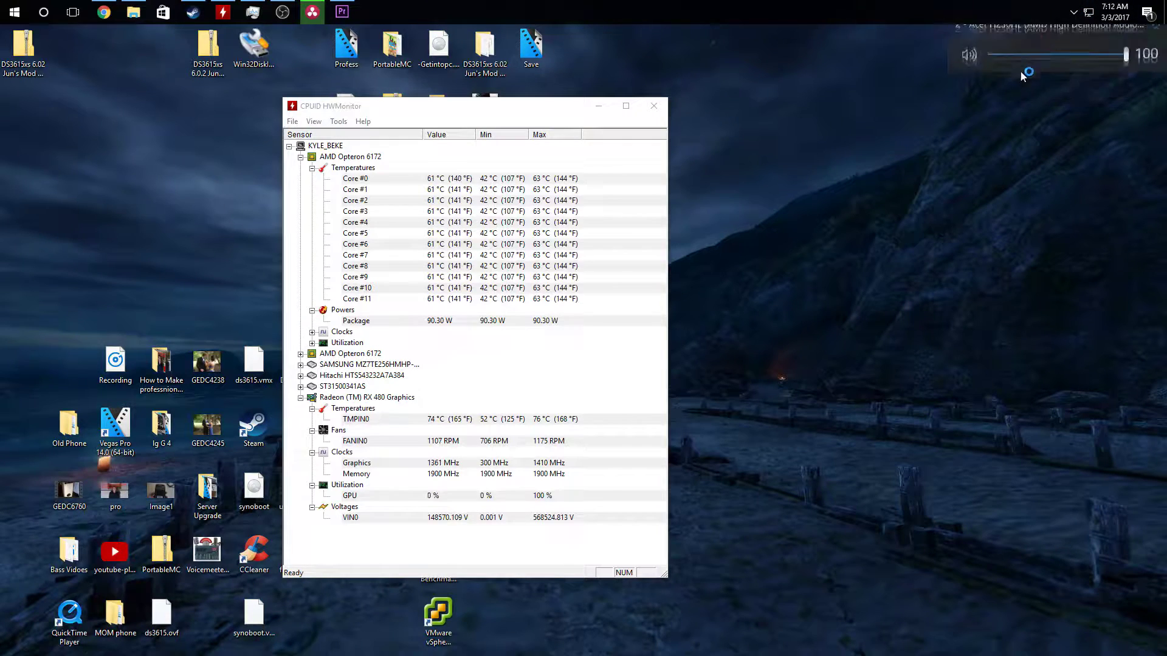
pyautogui.click(121, 171)
pyautogui.click(311, 12)
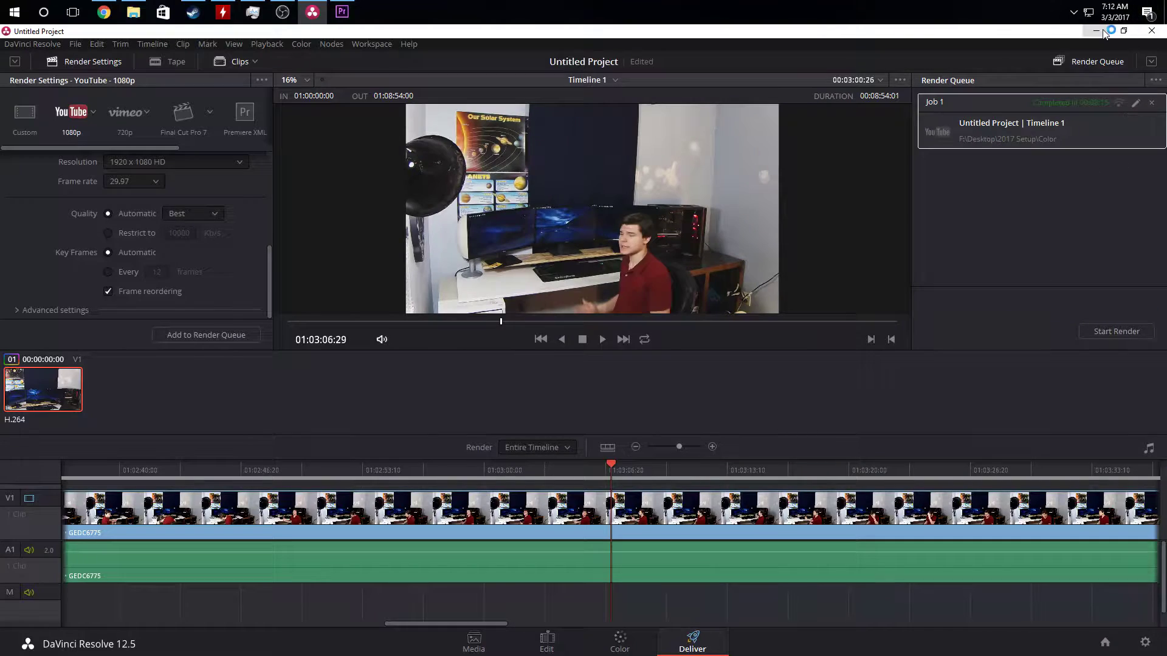
pyautogui.click(1096, 30)
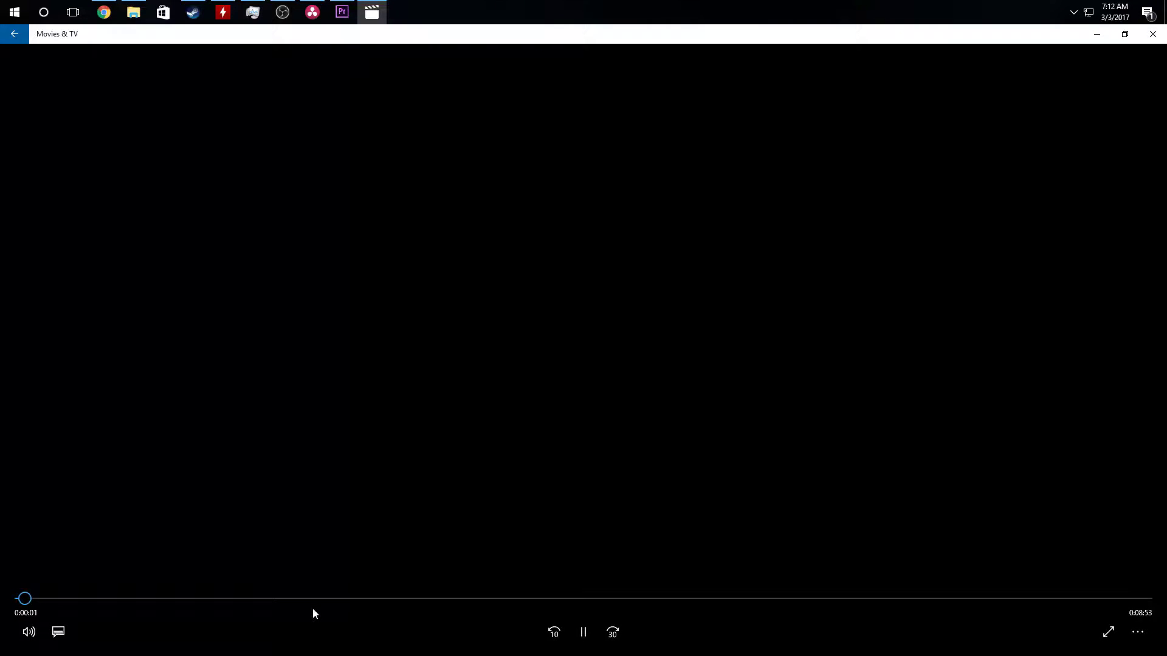
# Compare the rendered Timeline 1 video, paused at about 2:04, with the original GEDC6775 clip, paused at about 0:50
pyautogui.click(275, 600)
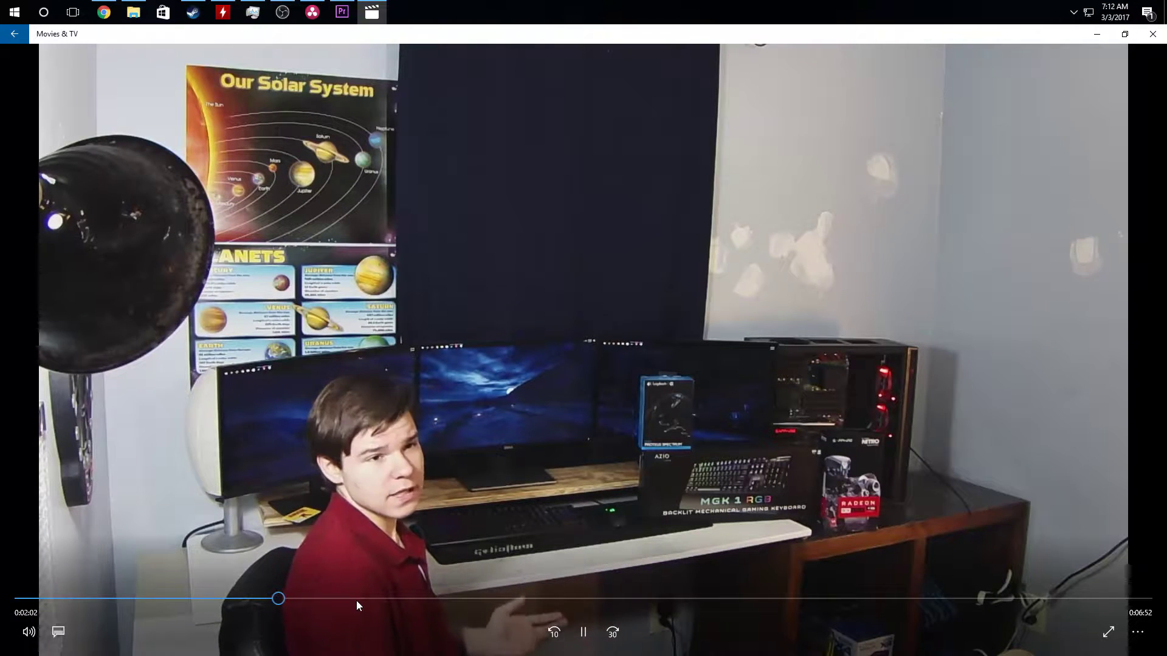
pyautogui.click(583, 632)
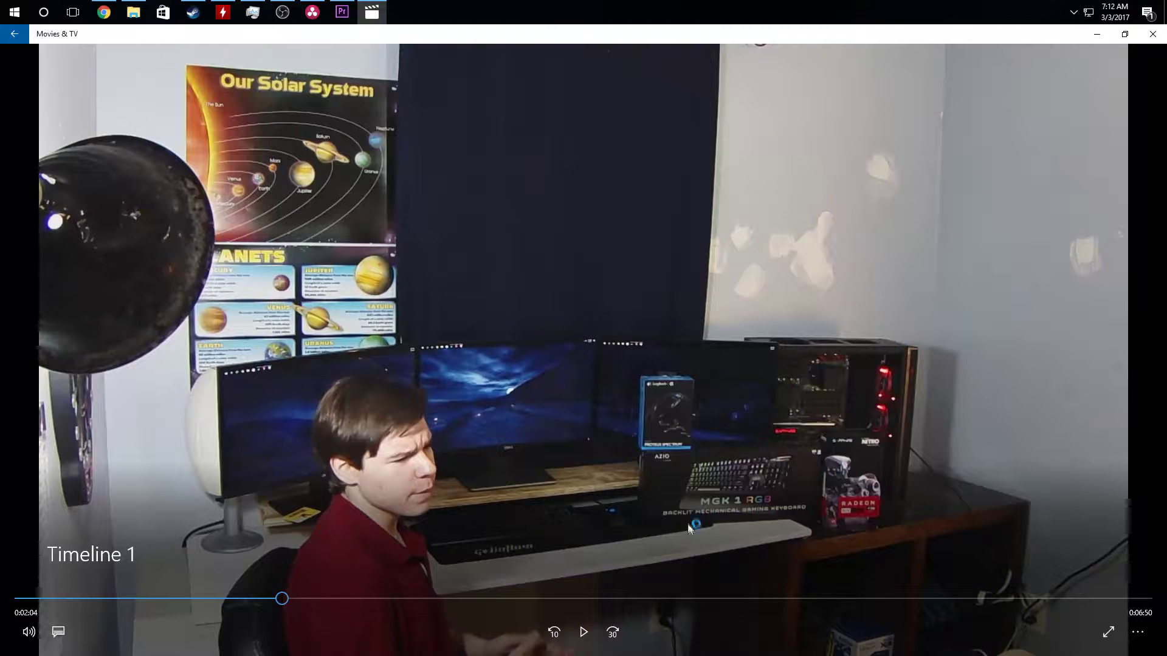
pyautogui.hotkey('alt', 'Tab')
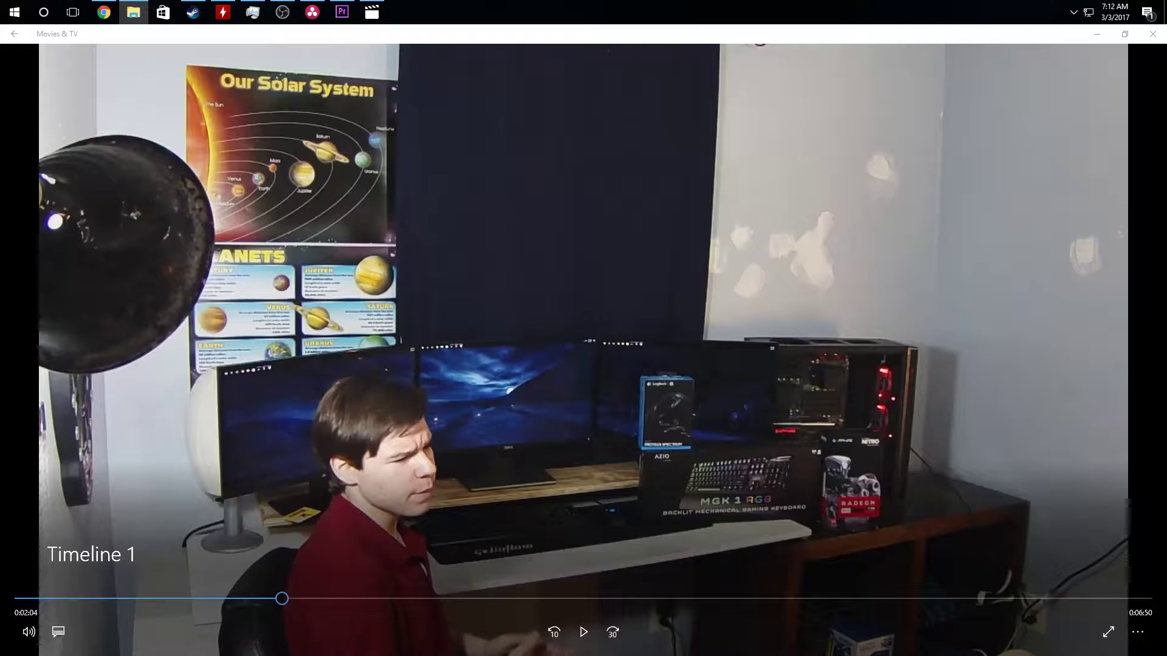
pyautogui.press('Return')
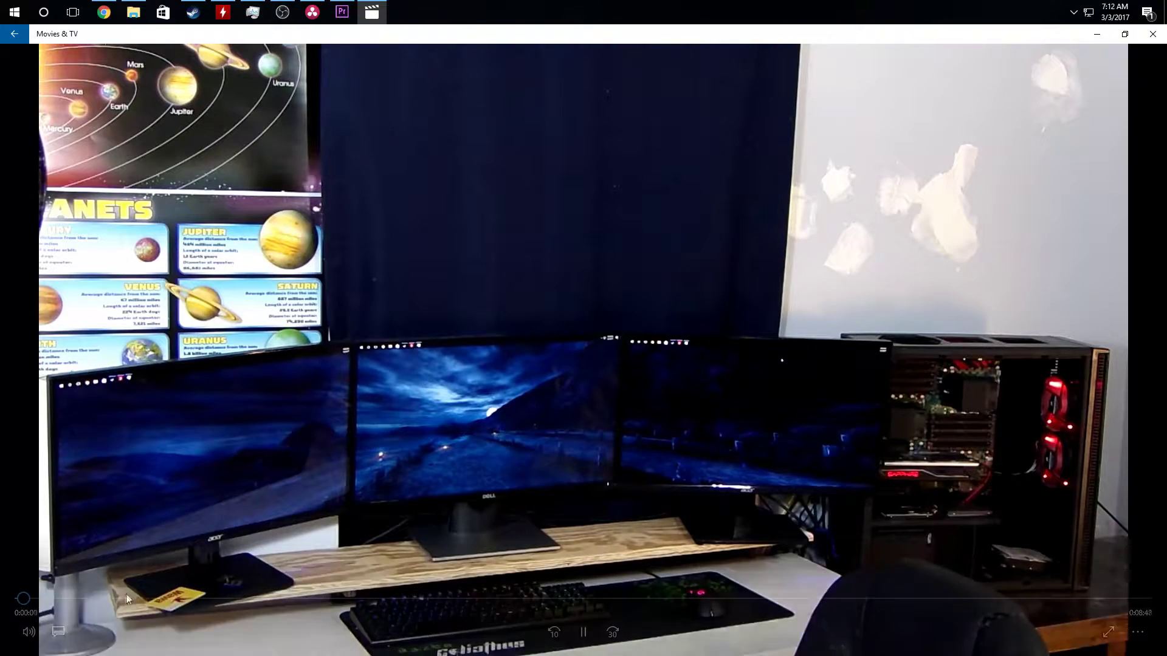
pyautogui.click(125, 599)
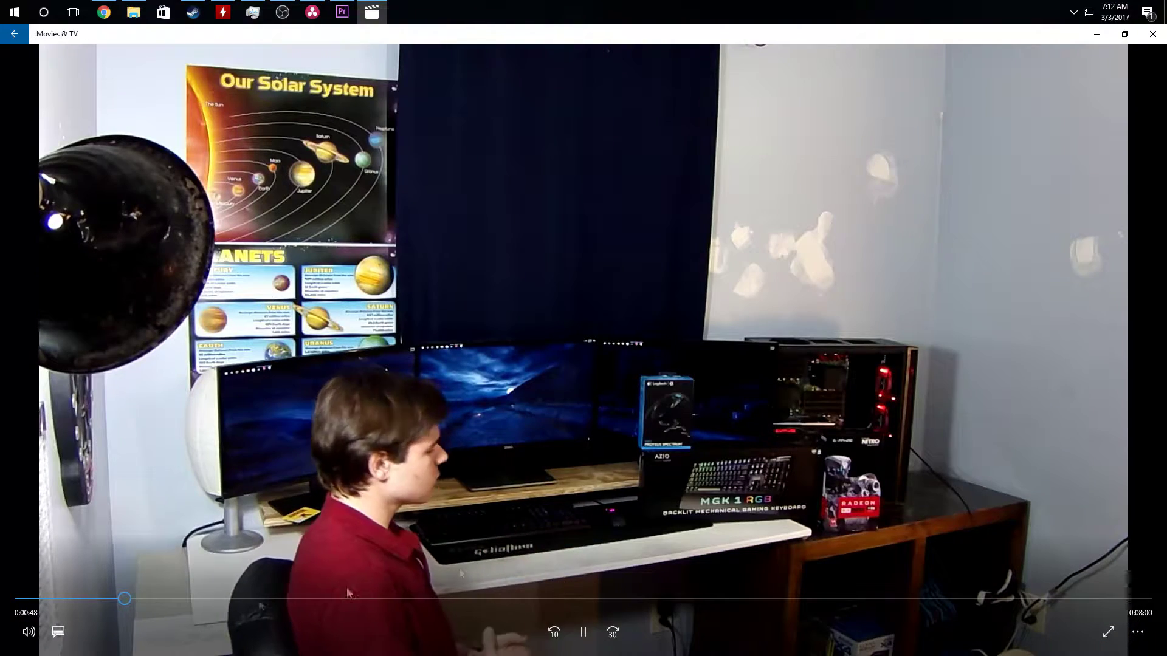
pyautogui.click(581, 630)
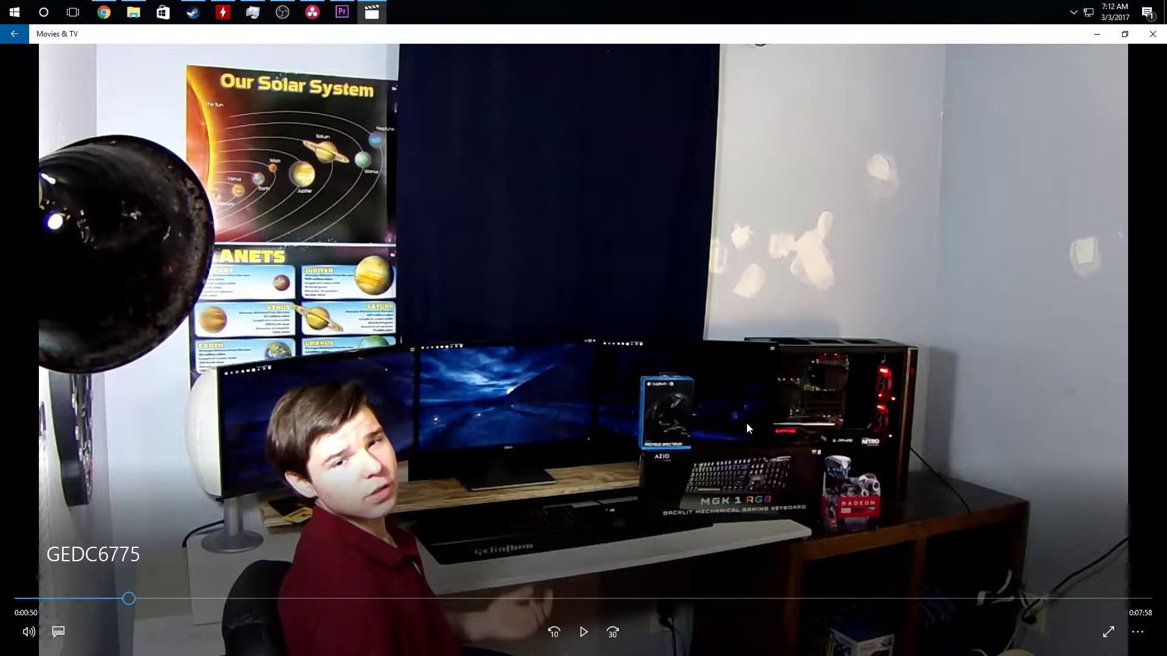
# Check an earlier point of the rendered Timeline 1 video, close the player and minimize the HWMonitor window
pyautogui.hotkey('alt', 'Tab')
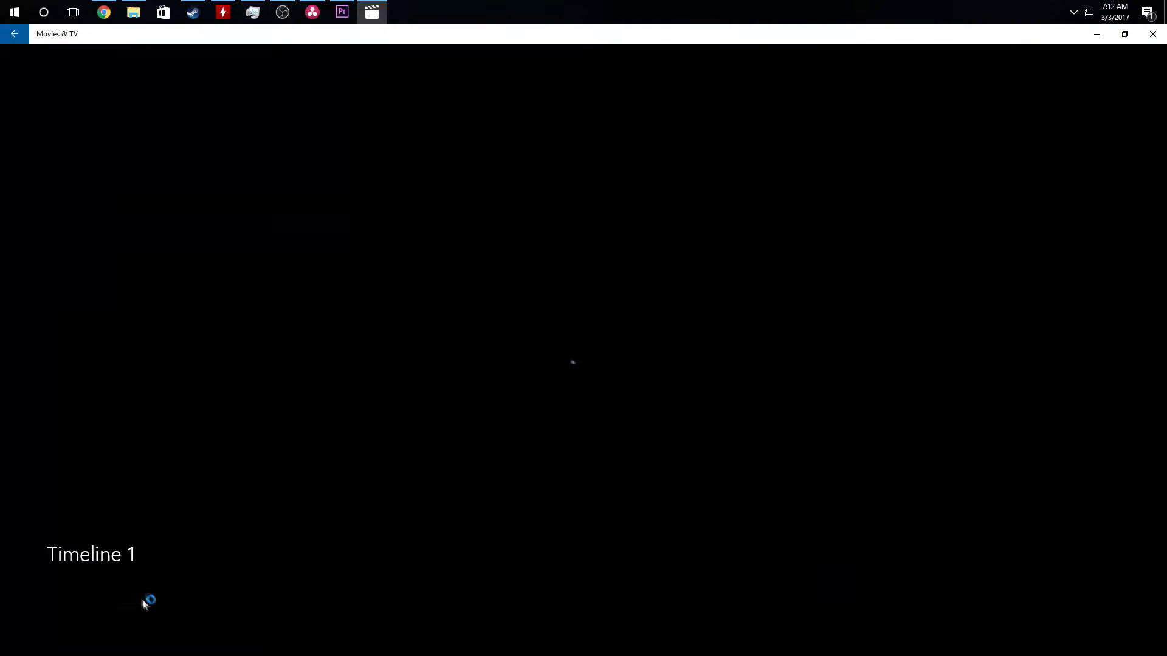
pyautogui.click(122, 598)
pyautogui.click(136, 599)
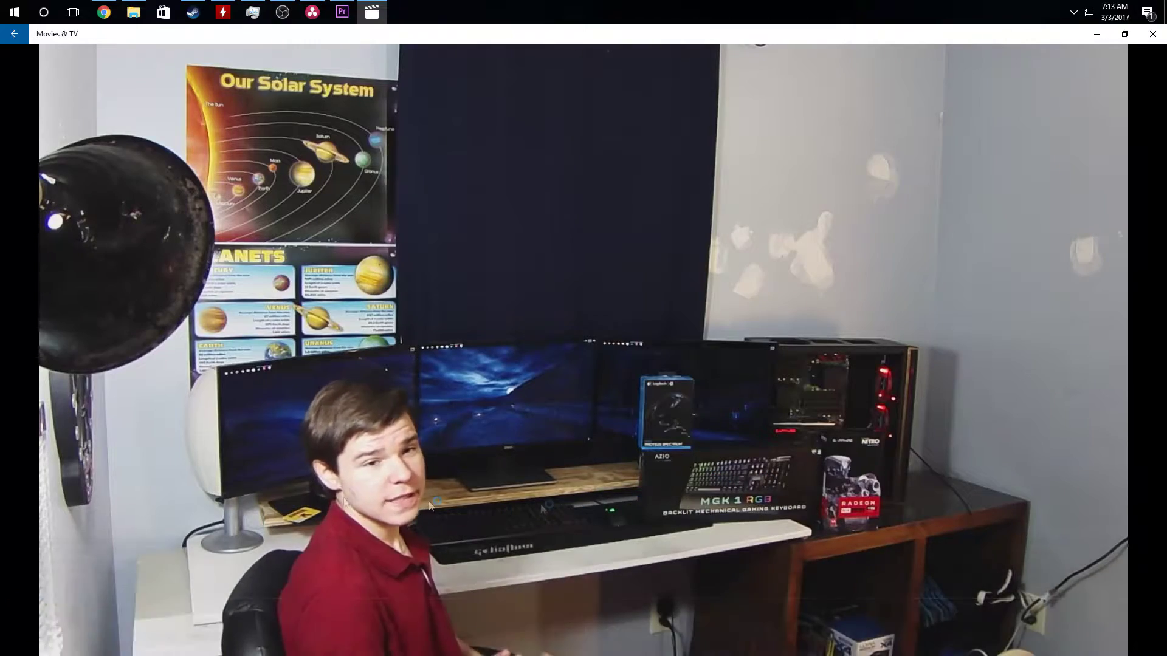
pyautogui.click(1153, 35)
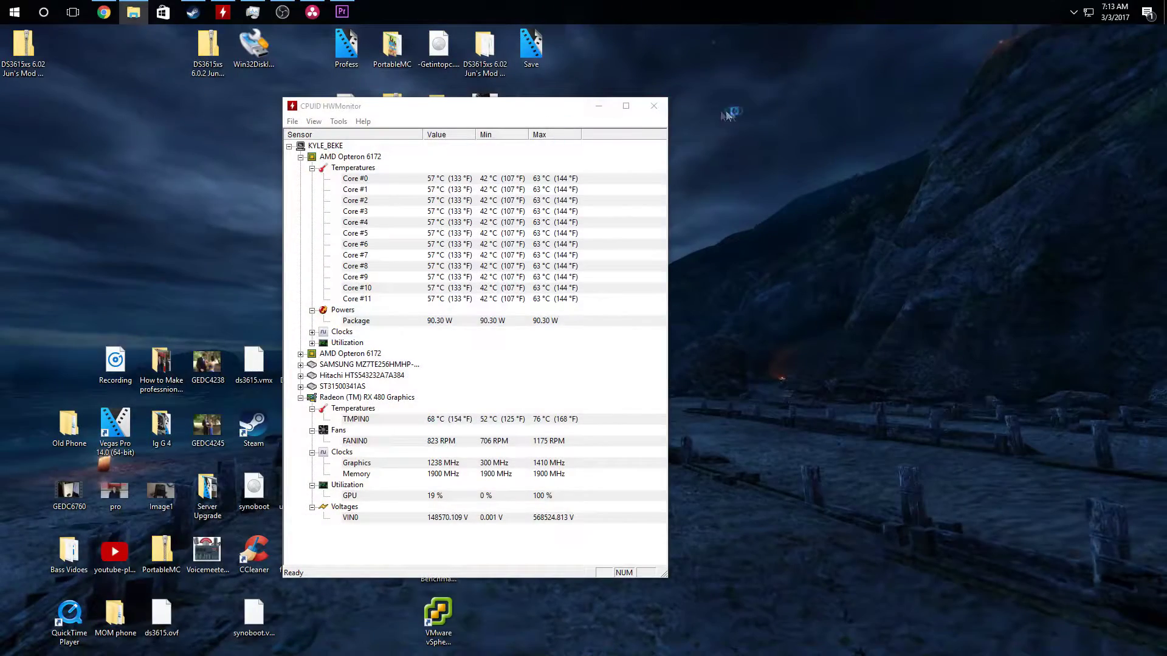
pyautogui.click(599, 106)
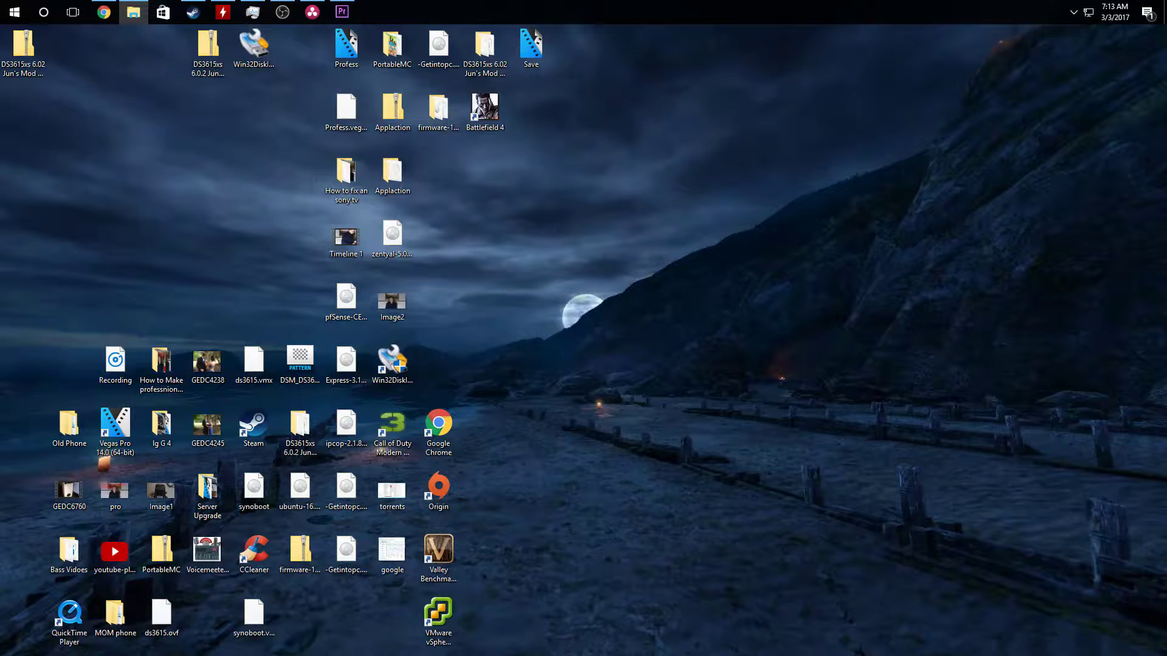
# Switch to Chrome, pause the LFZ - Echoes [NCS Release] video on YouTube and copy its web address
pyautogui.click(104, 12)
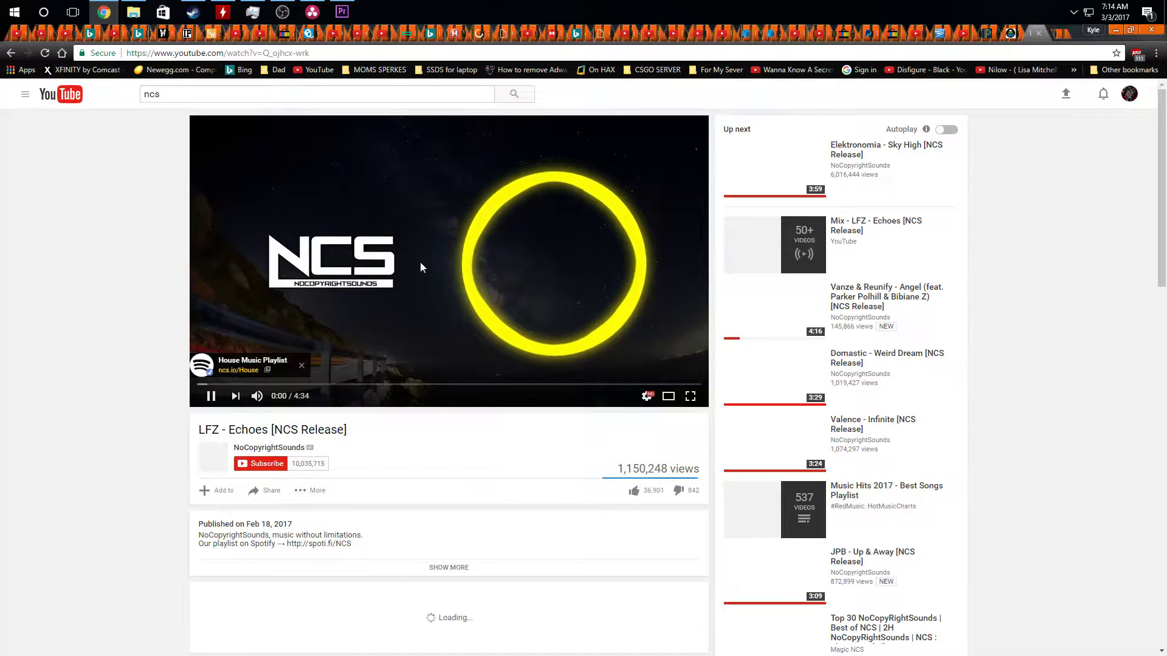
pyautogui.click(421, 263)
pyautogui.click(248, 55)
pyautogui.rightClick(248, 58)
pyautogui.click(267, 107)
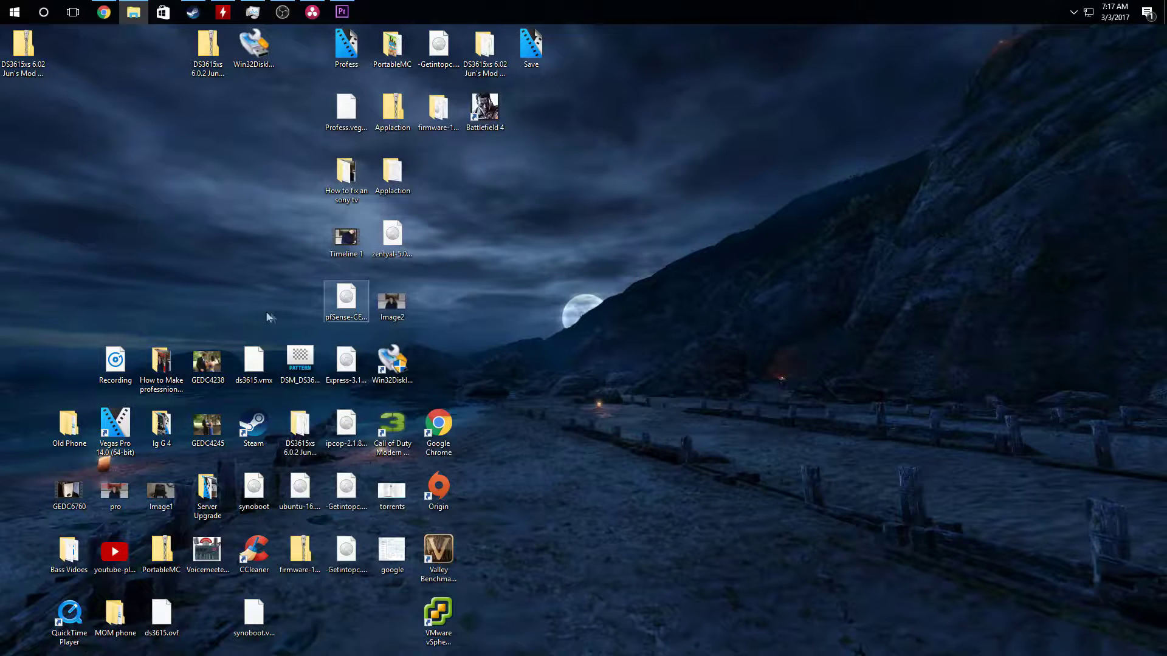
# Switch to Premiere Pro and place the B-roll clips on the empty timeline as a new sequence
pyautogui.click(342, 12)
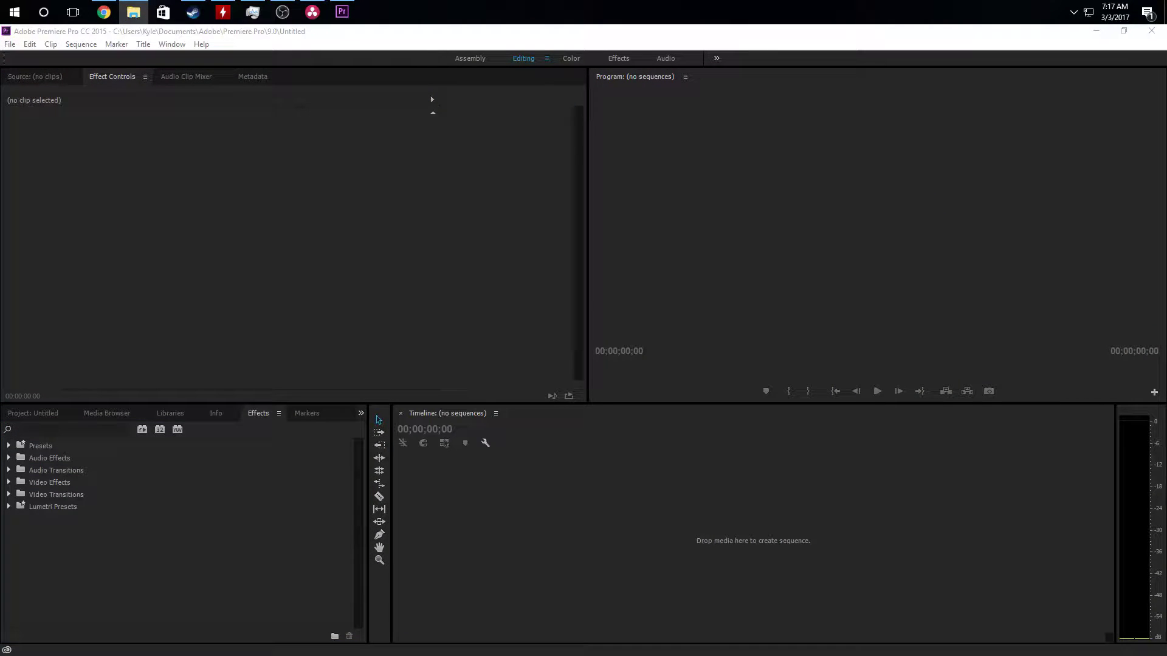
pyautogui.moveTo(596, 446); pyautogui.dragTo(441, 551)
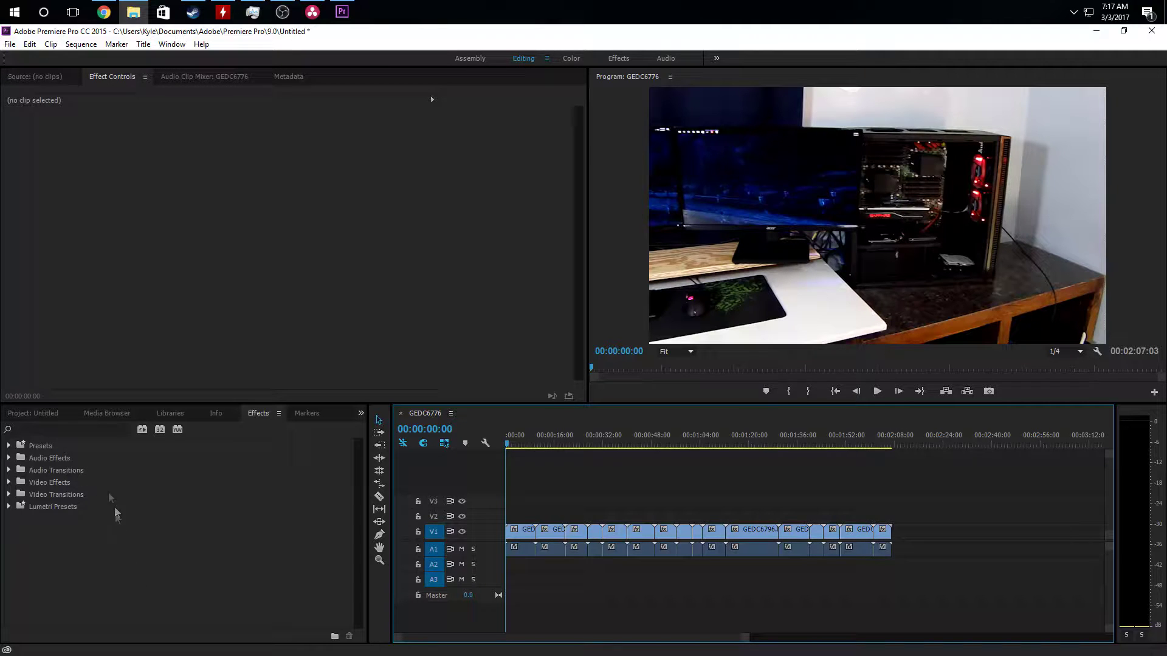
# Search the effects for "warp", apply Warp Stabilizer to the first clip, GEDC6776, and enable Preserve Scale
pyautogui.click(26, 428)
pyautogui.write('warp')
pyautogui.moveTo(64, 506); pyautogui.dragTo(521, 532)
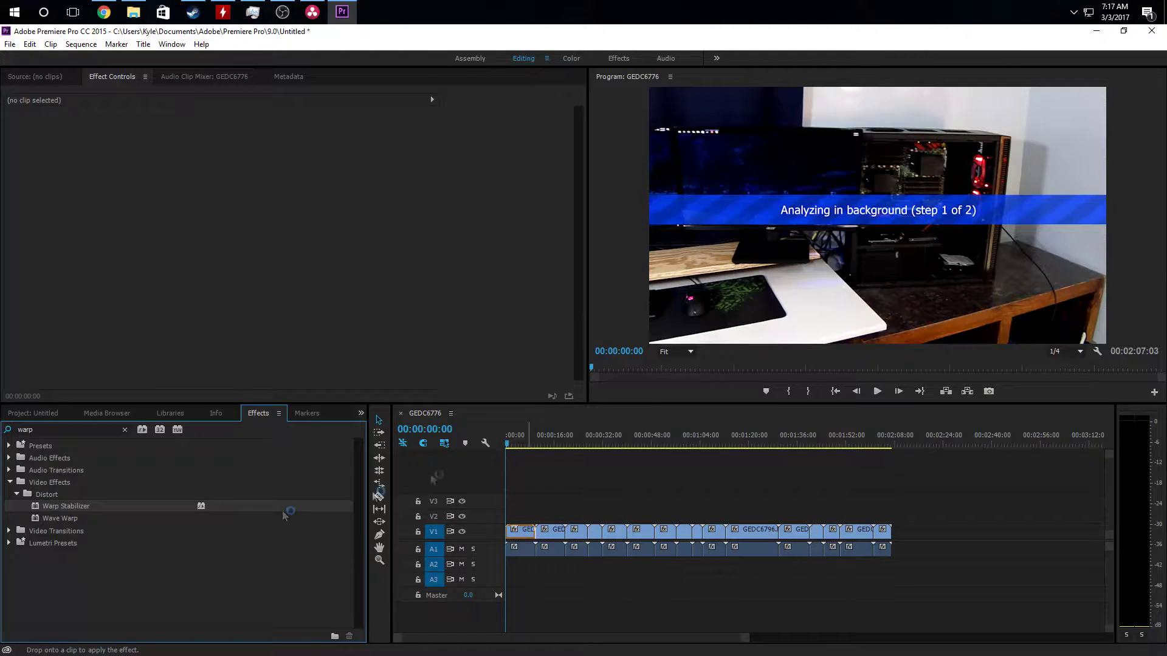
pyautogui.click(223, 254)
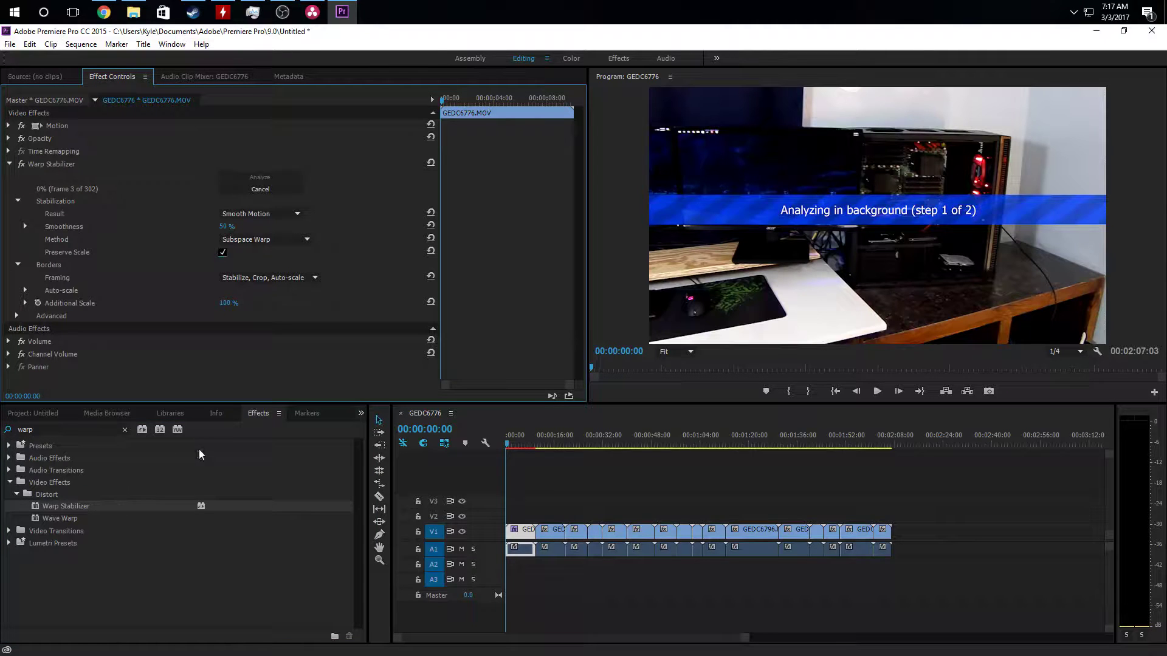
# Apply Warp Stabilizer with Preserve Scale enabled to the second through fifth clips on track V1
pyautogui.moveTo(63, 507); pyautogui.dragTo(550, 530)
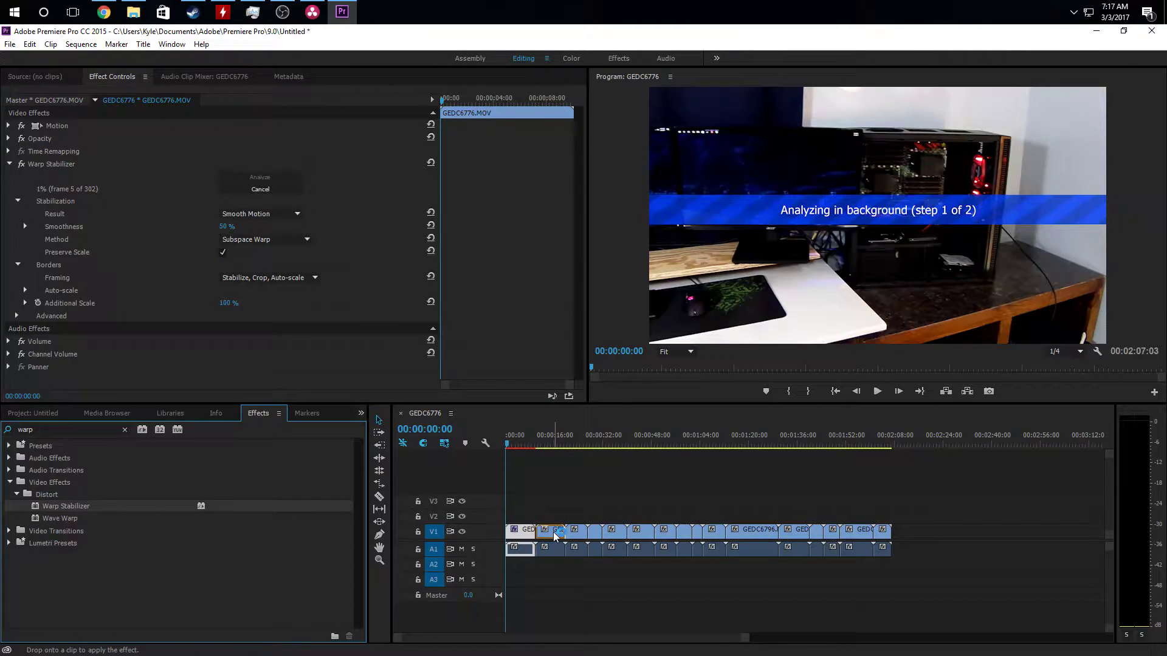
pyautogui.click(223, 253)
pyautogui.moveTo(66, 506); pyautogui.dragTo(576, 530)
pyautogui.click(222, 254)
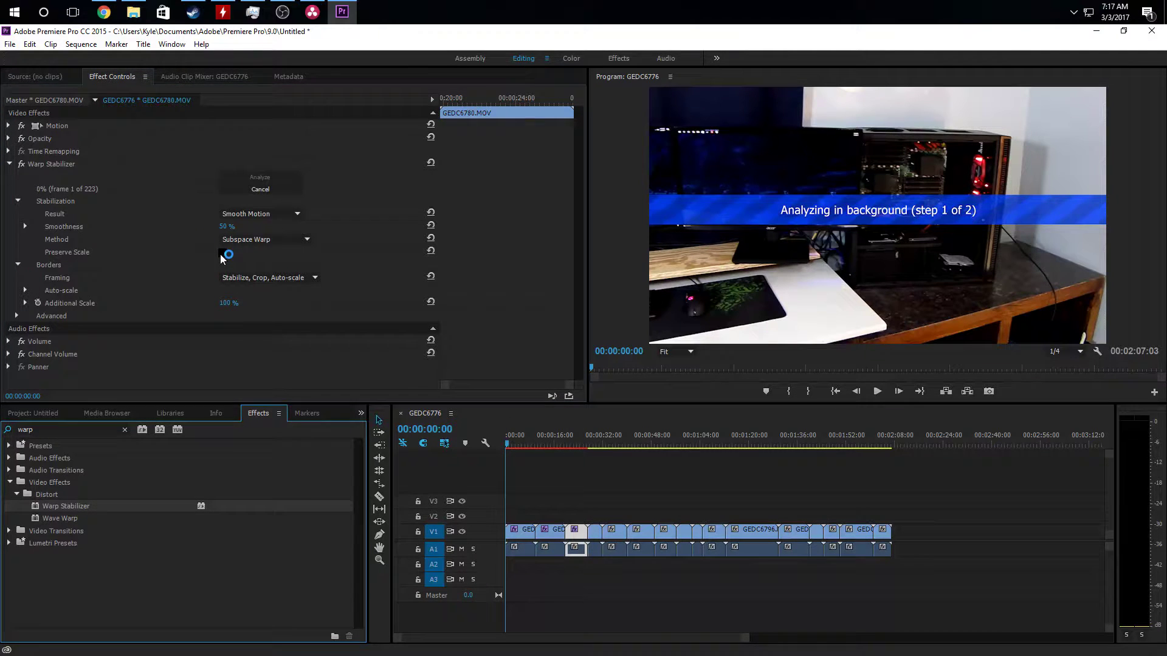
pyautogui.moveTo(76, 507); pyautogui.dragTo(596, 533)
pyautogui.click(222, 253)
pyautogui.moveTo(63, 508); pyautogui.dragTo(614, 532)
pyautogui.click(223, 252)
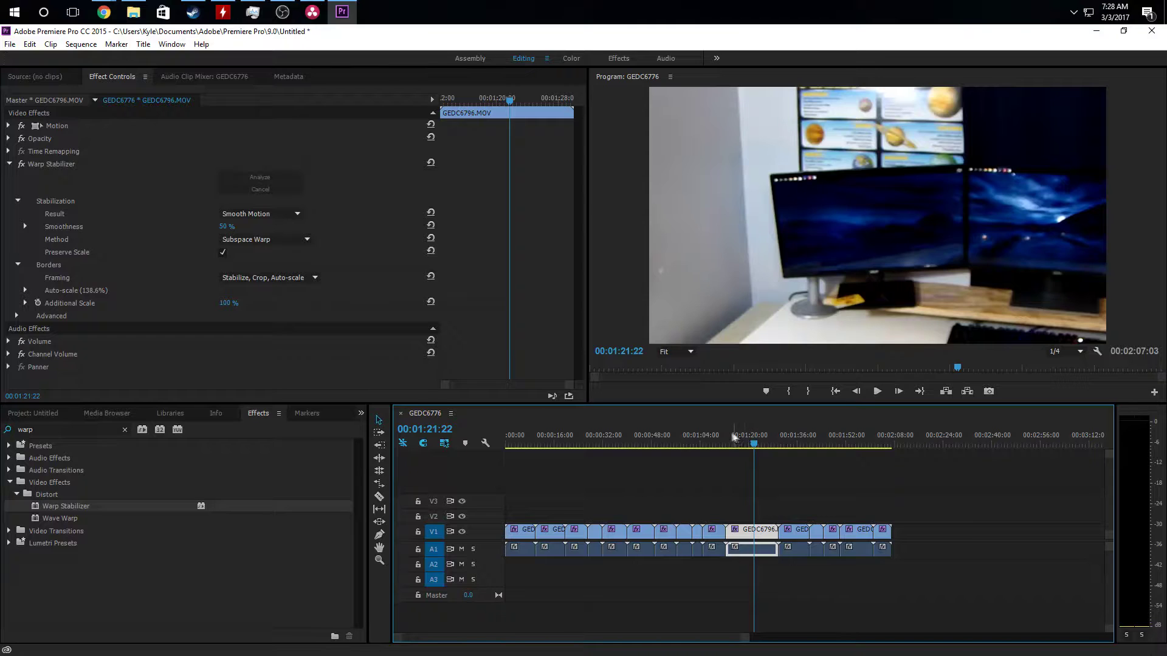
# Play back the stabilized GEDC6796 clip and the clip just before it to check the smoothness of the motion
pyautogui.click(731, 437)
pyautogui.click(881, 393)
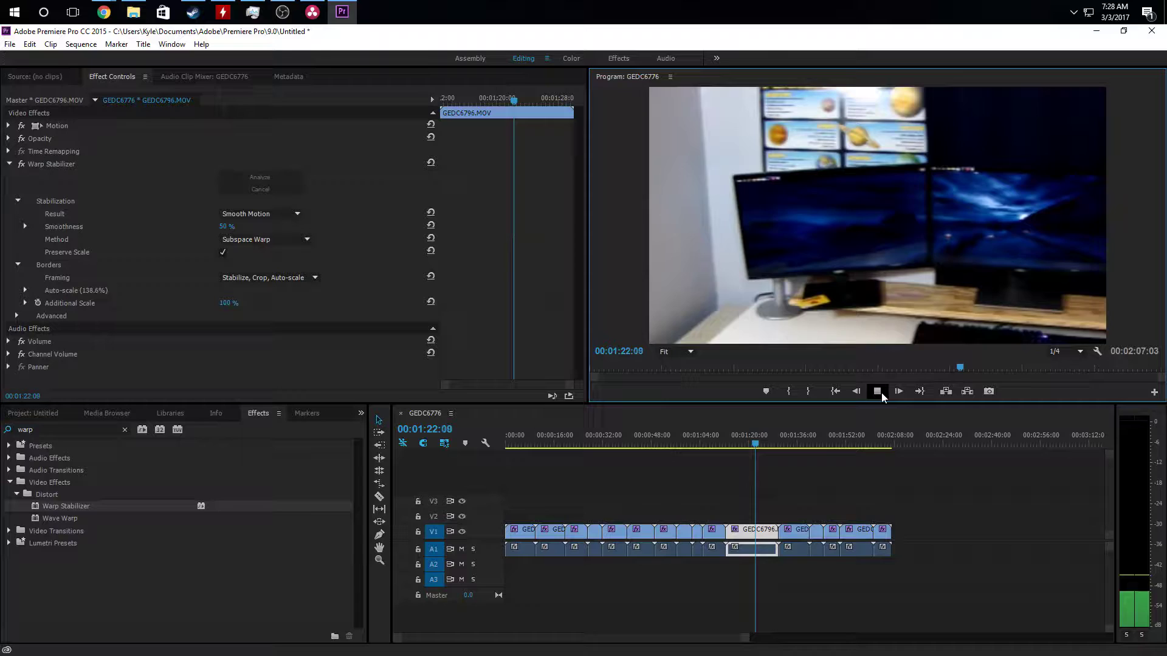
pyautogui.click(877, 391)
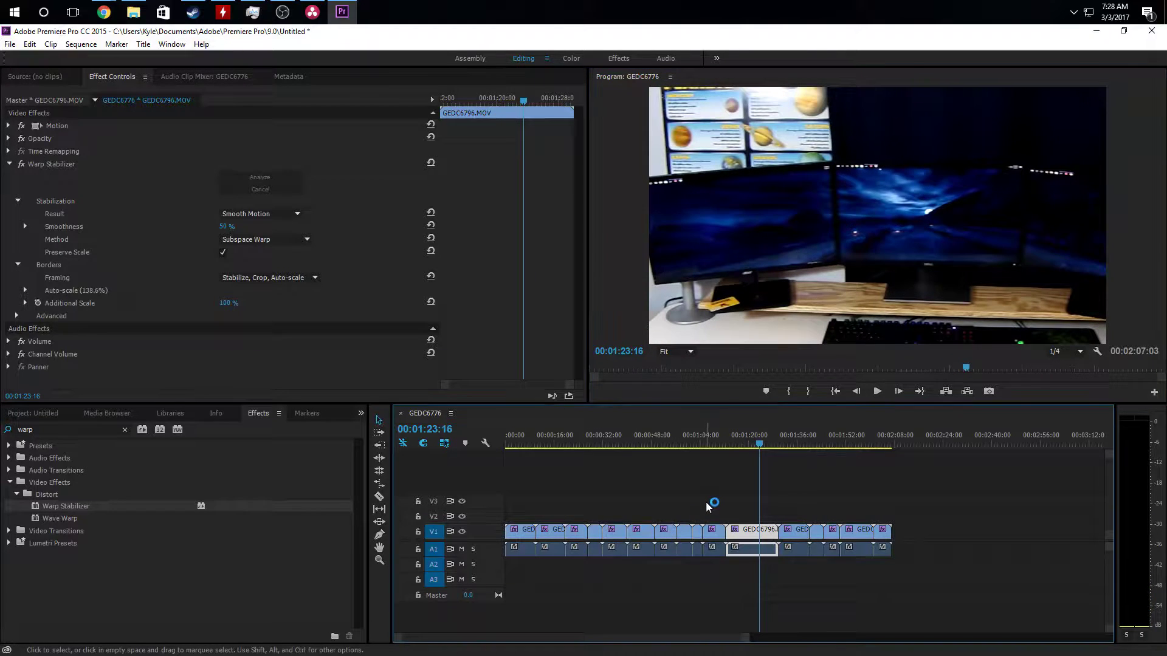
pyautogui.click(711, 502)
pyautogui.click(710, 441)
pyautogui.moveTo(703, 448); pyautogui.dragTo(703, 444)
pyautogui.click(883, 391)
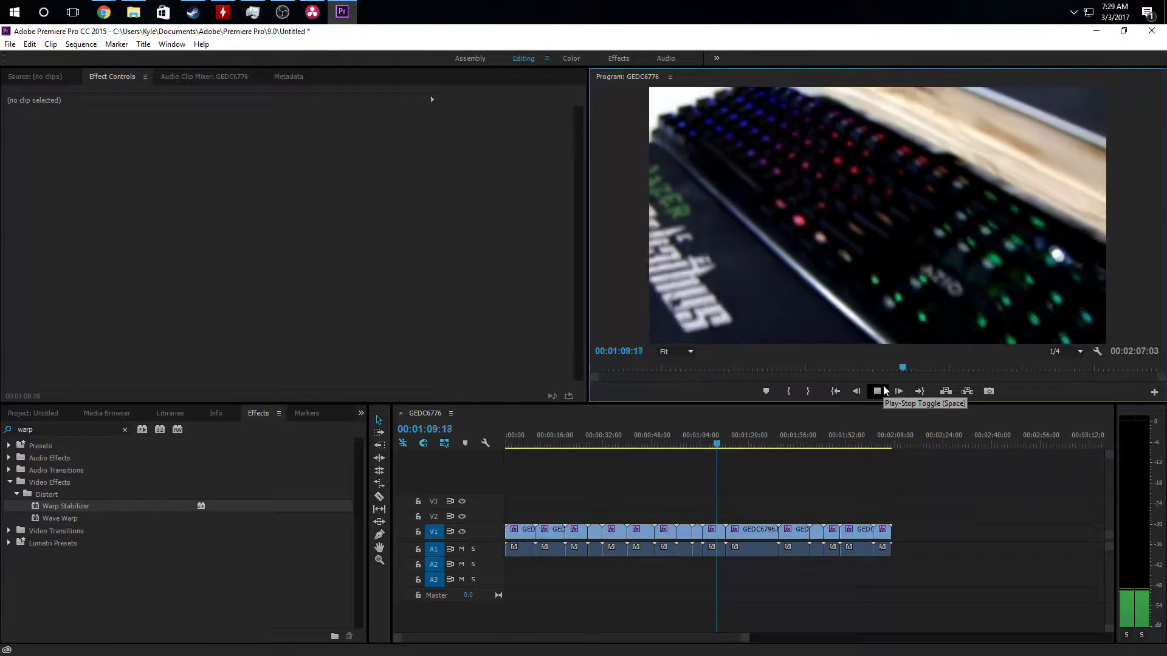
pyautogui.click(884, 387)
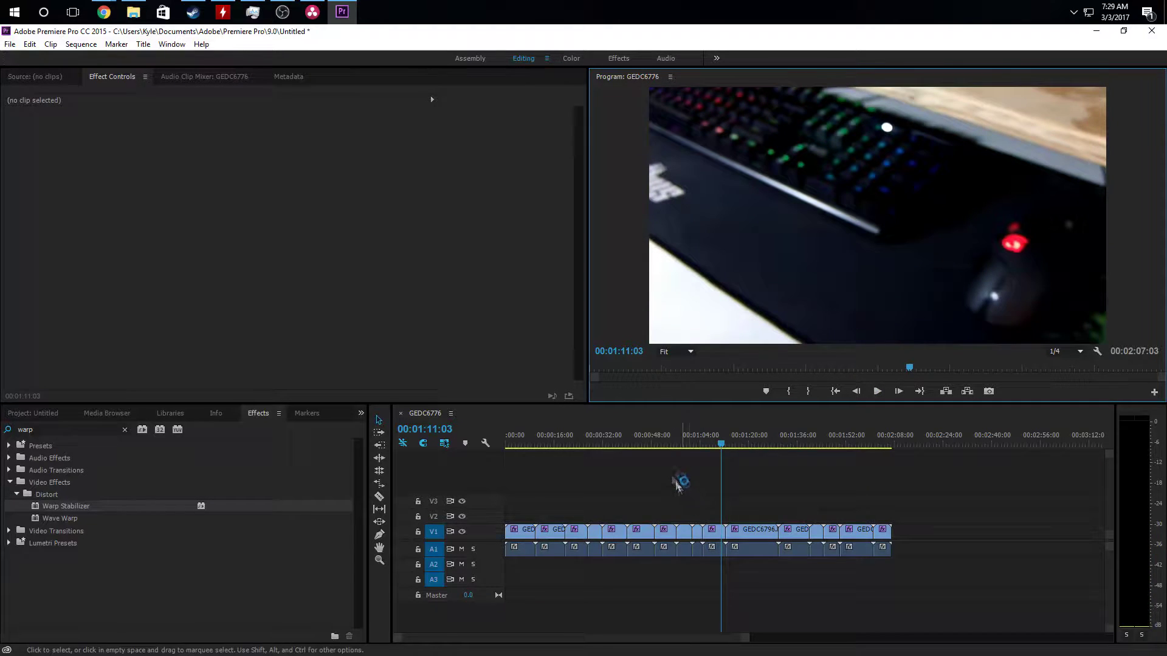
# Inspect the advanced Warp Stabilizer settings of the GEDC6786 clip, including the Rolling Shutter Ripple options
pyautogui.click(633, 436)
pyautogui.click(640, 536)
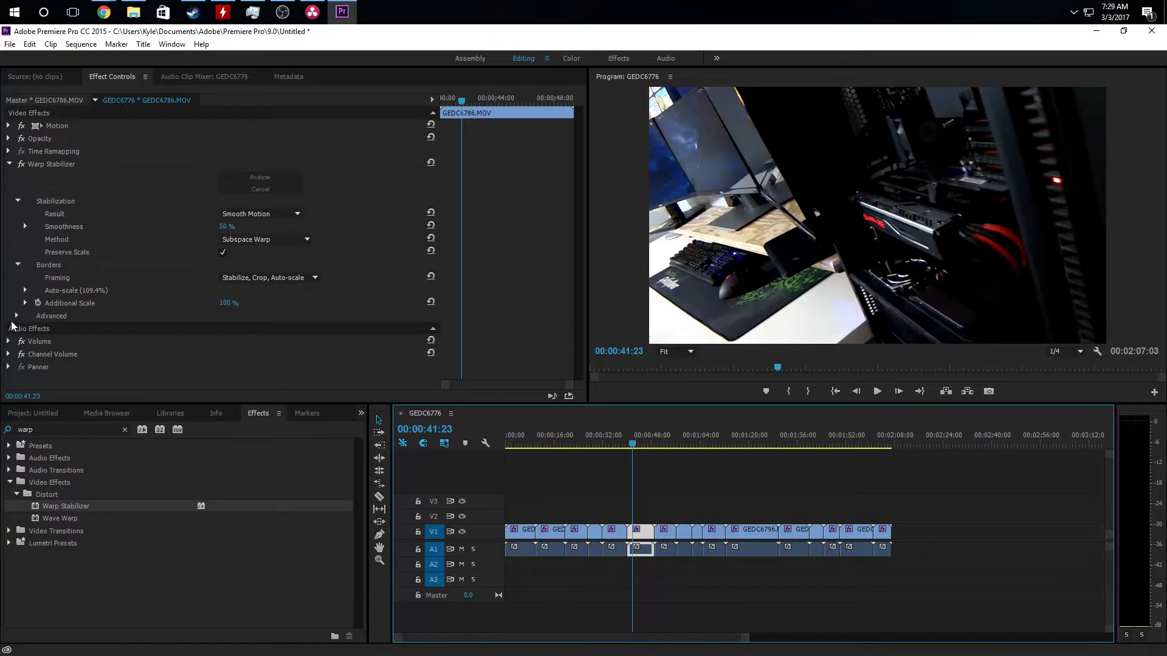
pyautogui.click(18, 316)
pyautogui.scroll(-5, 55, 340)
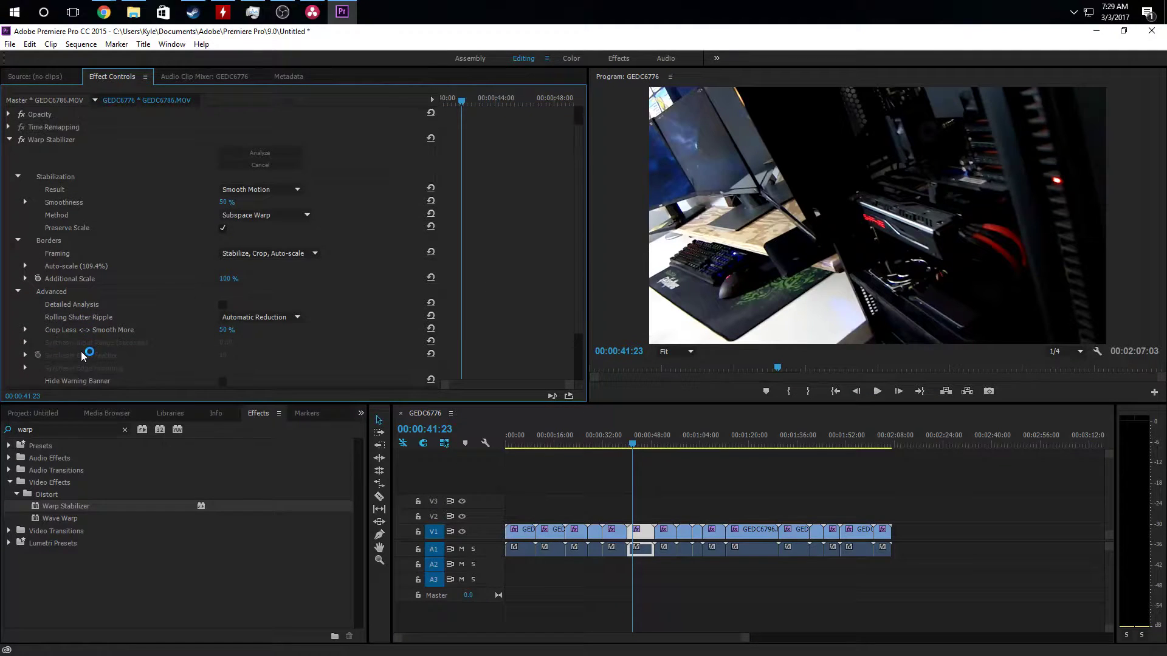
pyautogui.scroll(4, 83, 356)
pyautogui.click(19, 305)
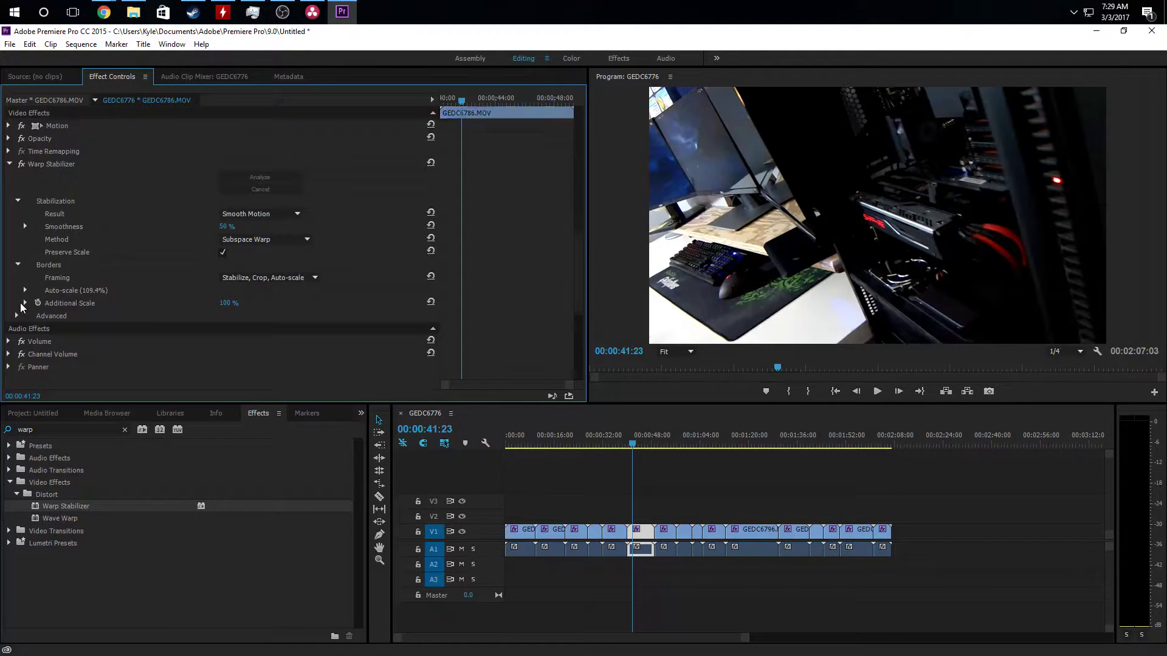
pyautogui.click(18, 316)
pyautogui.scroll(-4, 30, 328)
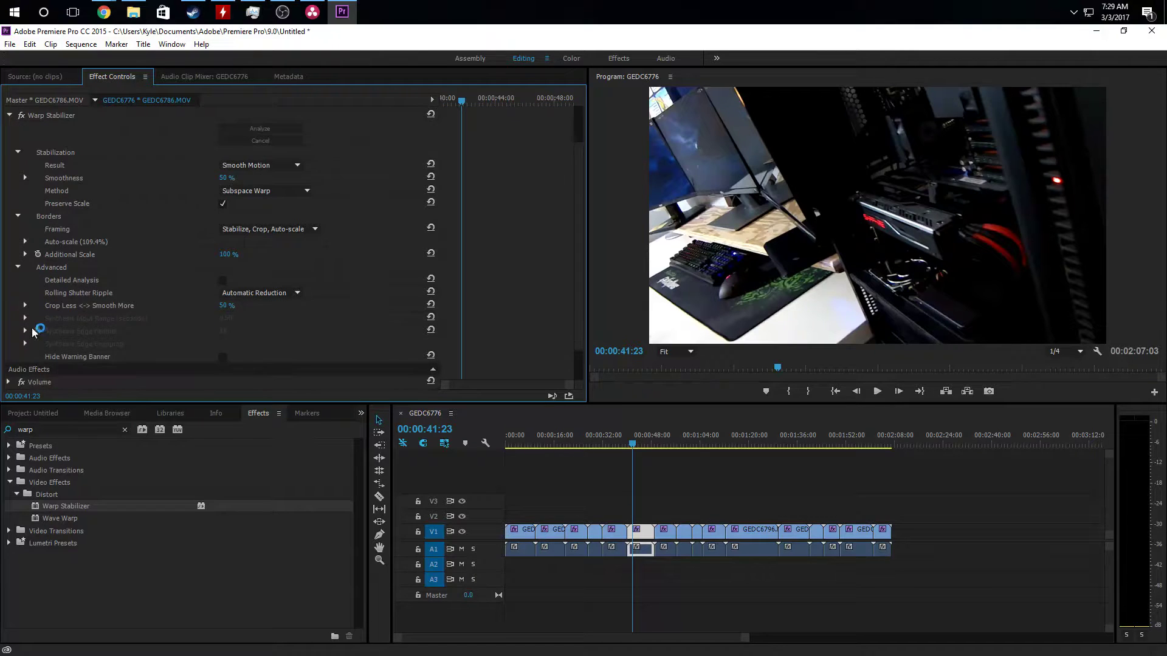
pyautogui.click(259, 293)
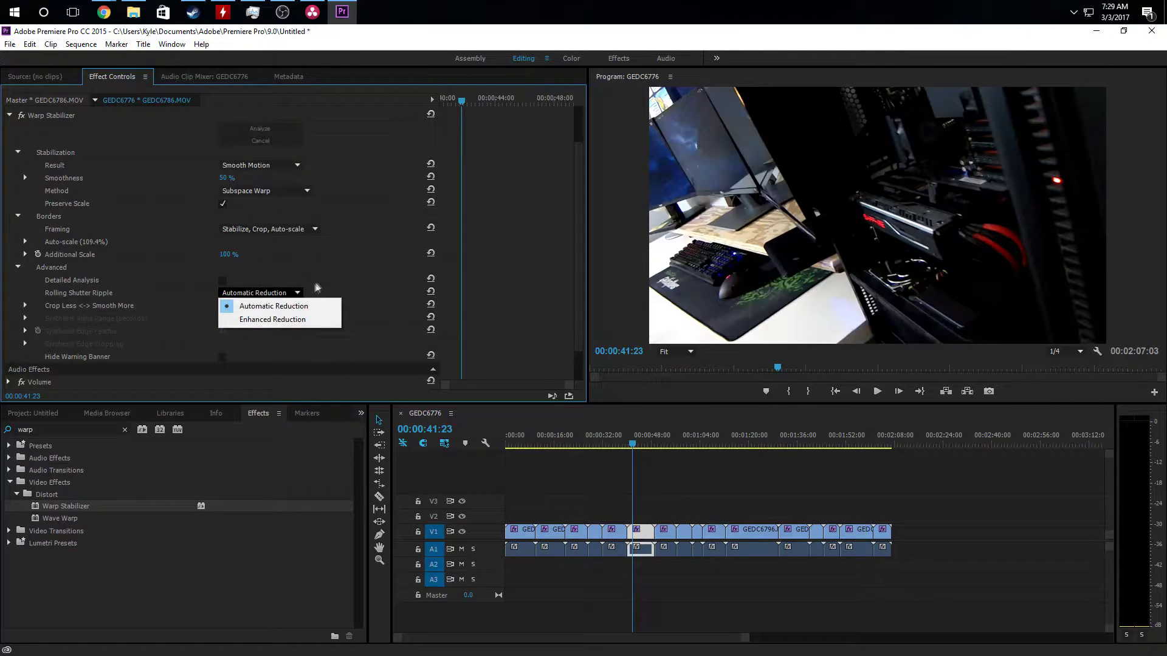
pyautogui.click(18, 268)
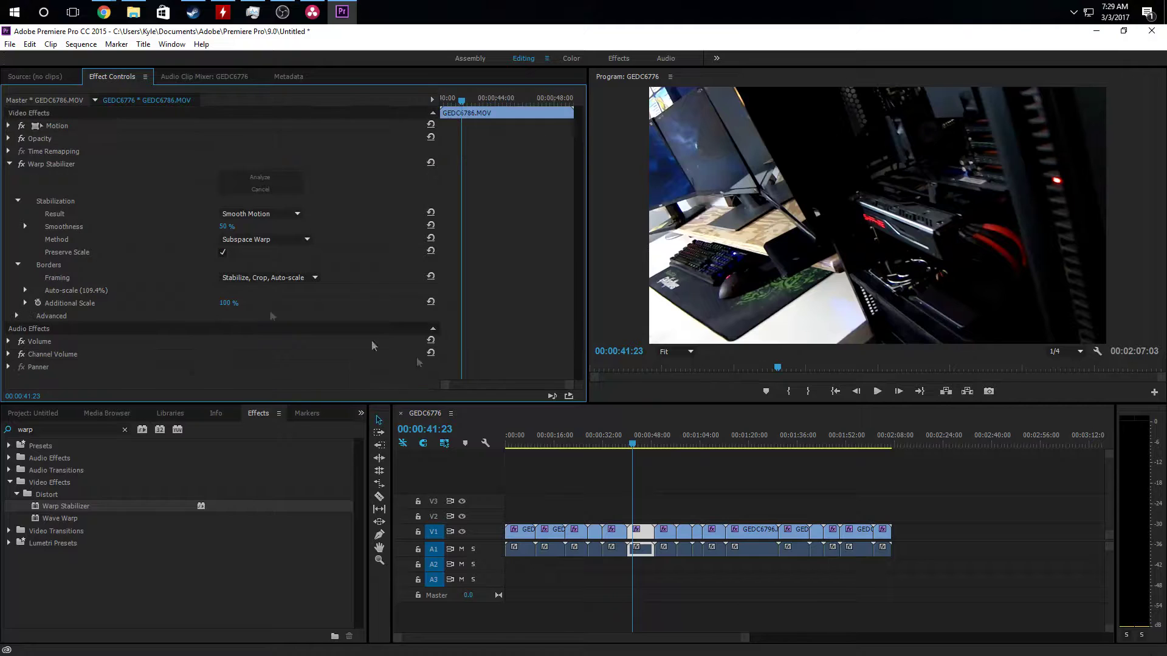
# Preview the stabilized sequence at several points, ending on the second clip at 00:00:17:23
pyautogui.click(606, 440)
pyautogui.click(856, 392)
pyautogui.click(872, 393)
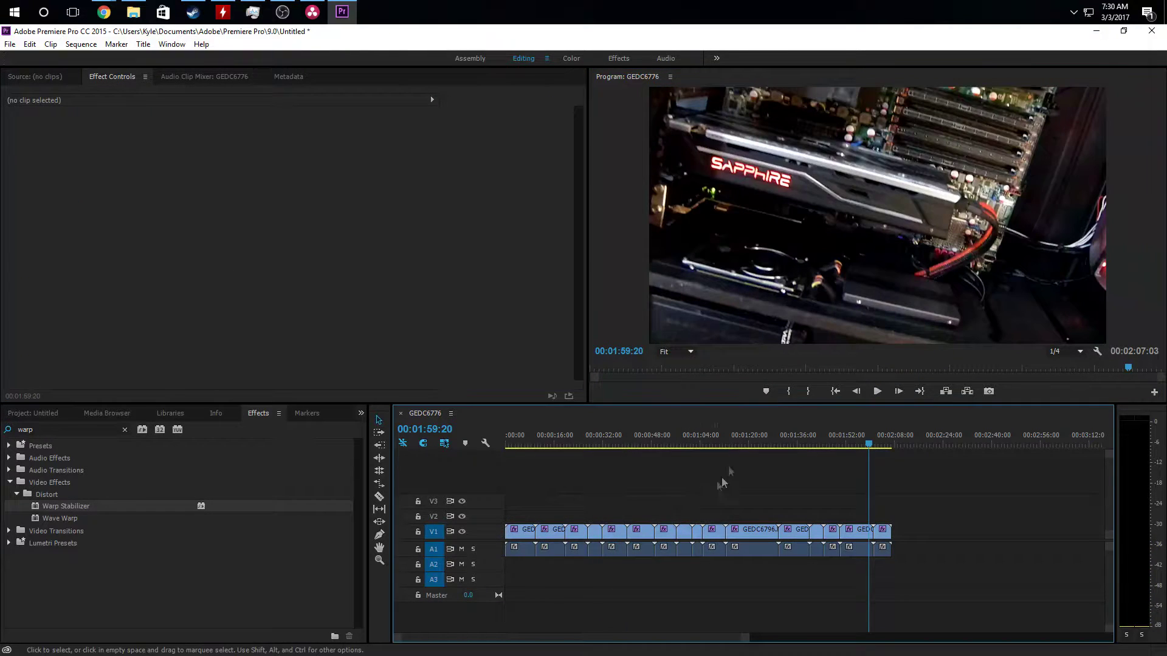
pyautogui.click(672, 437)
pyautogui.click(559, 439)
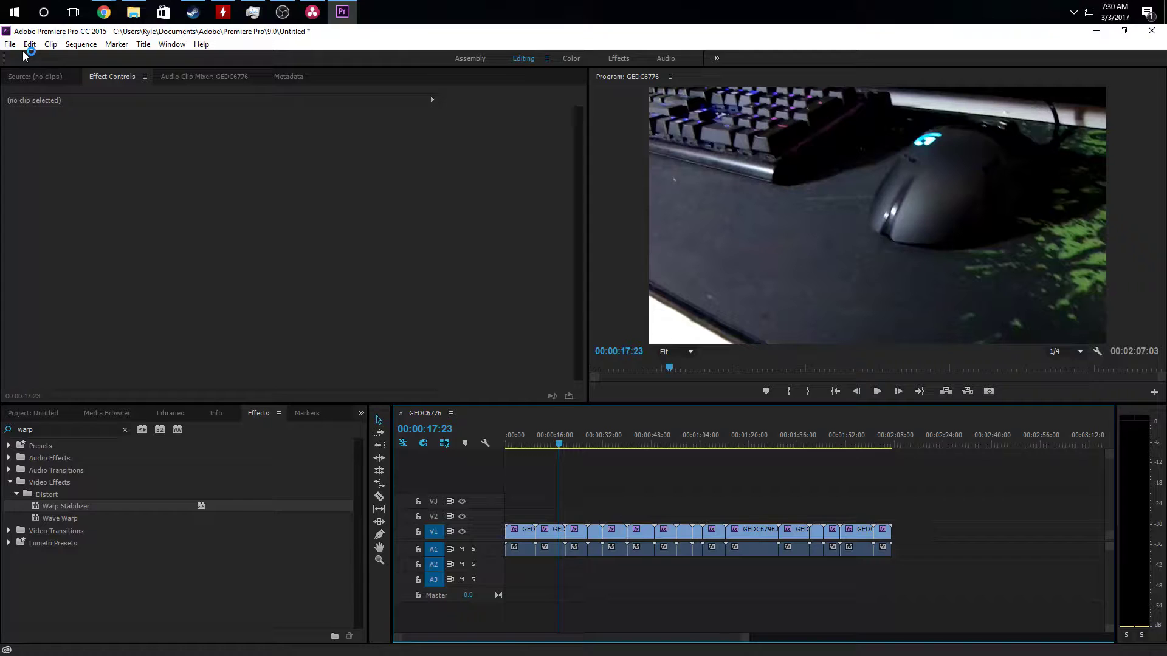
# Open the media export settings and set the output to Broll Warp.mp4 in the 2017 Setup folder on the Desktop
pyautogui.click(10, 44)
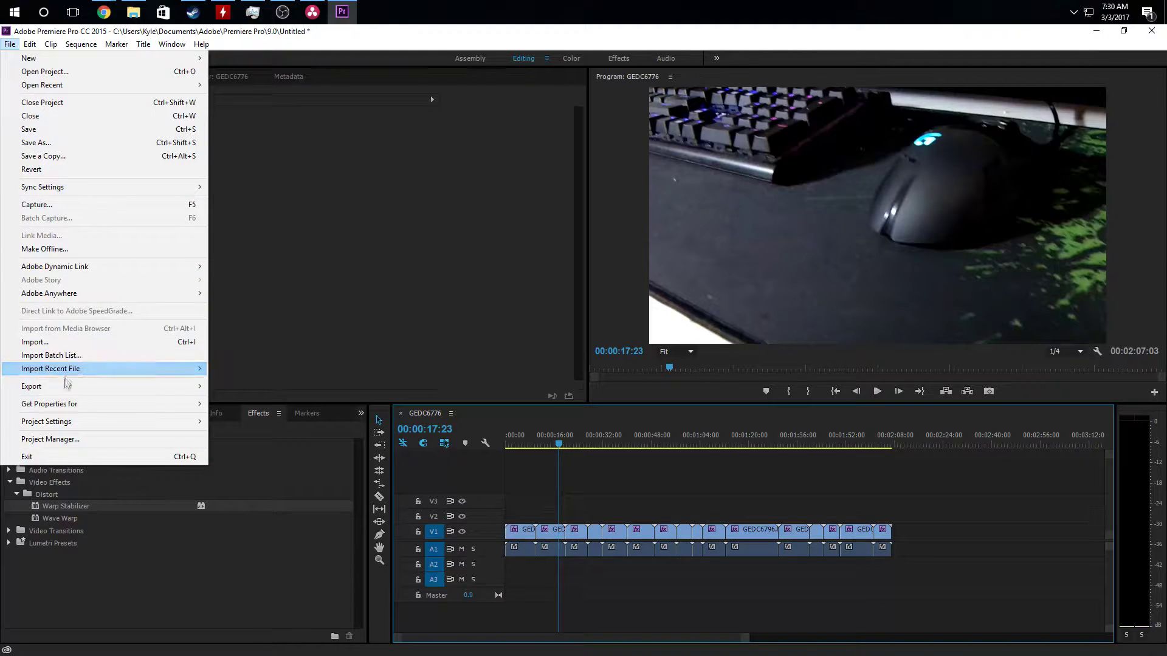
pyautogui.moveTo(63, 387)
pyautogui.click(311, 390)
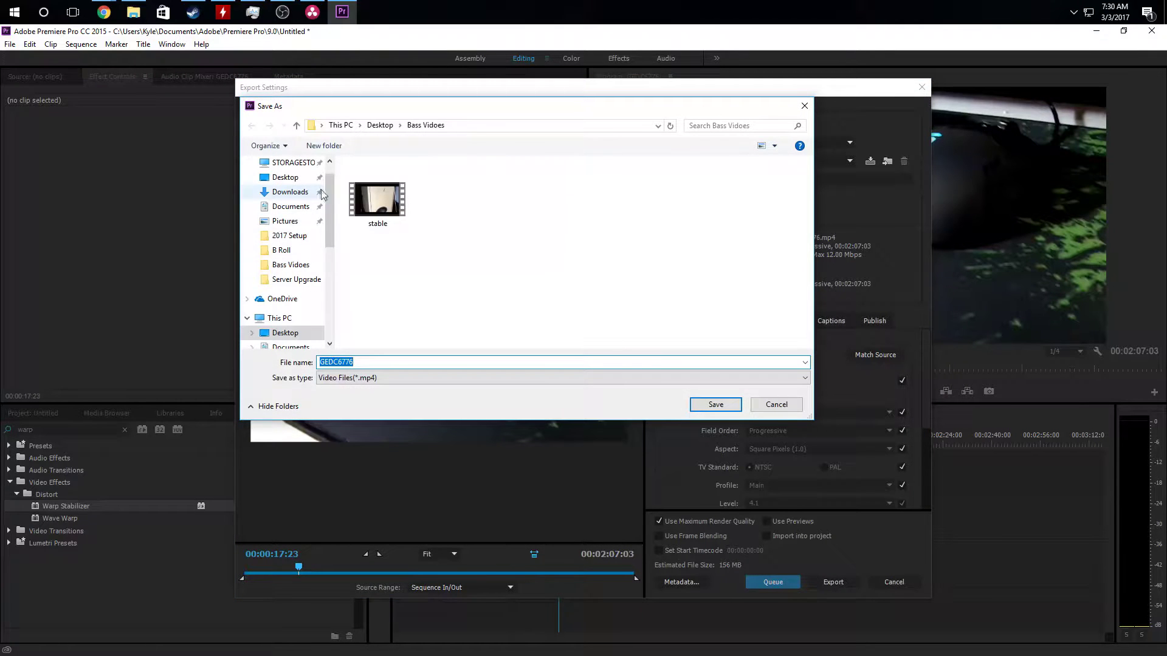
pyautogui.click(290, 178)
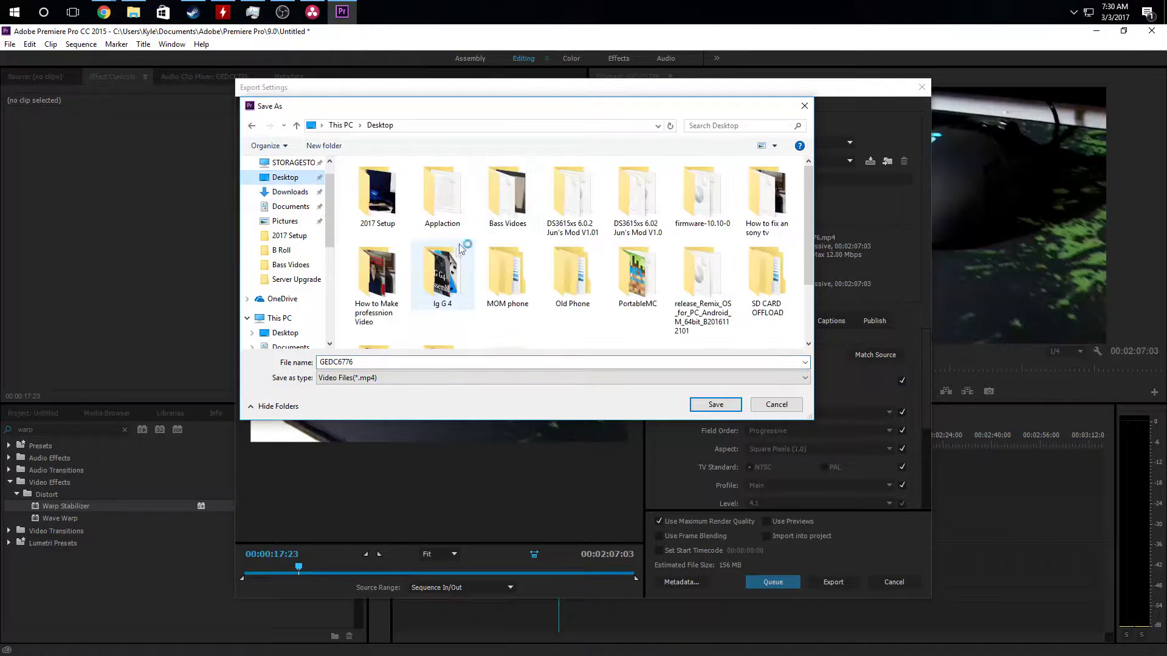
pyautogui.doubleClick(377, 194)
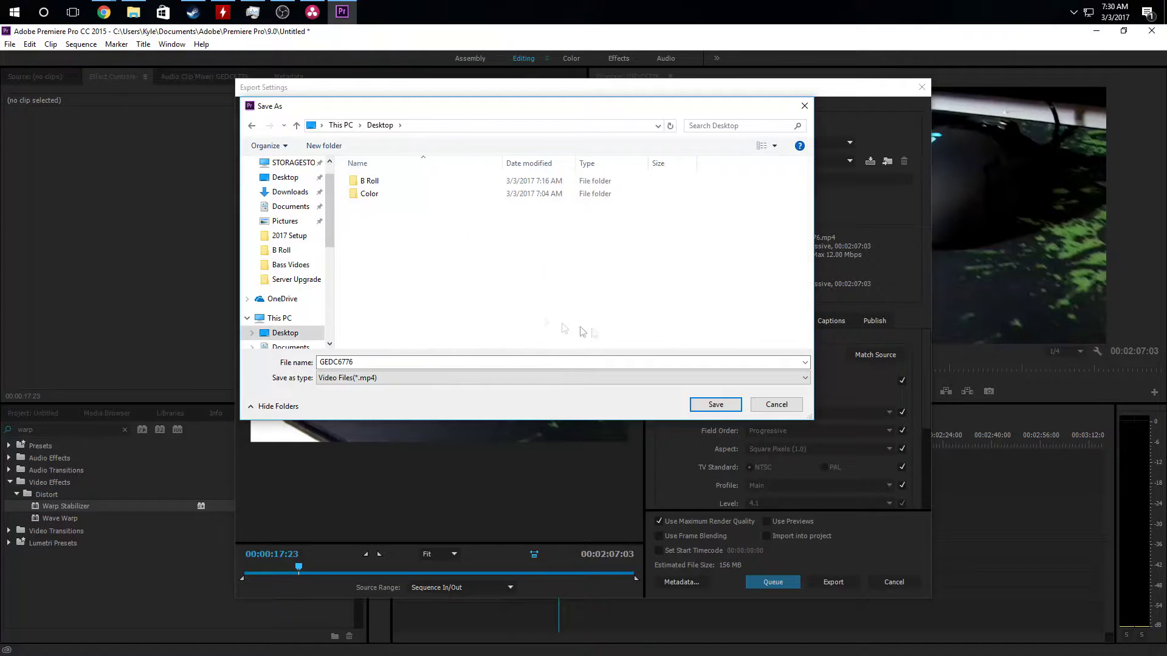
pyautogui.doubleClick(454, 359)
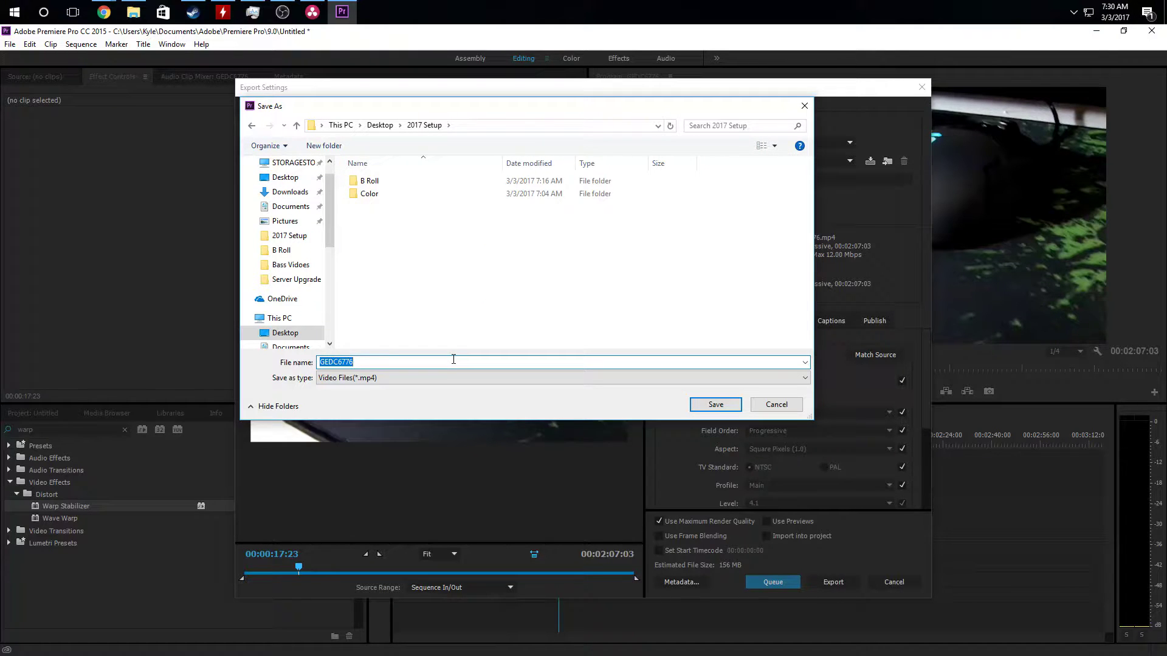
pyautogui.write('B')
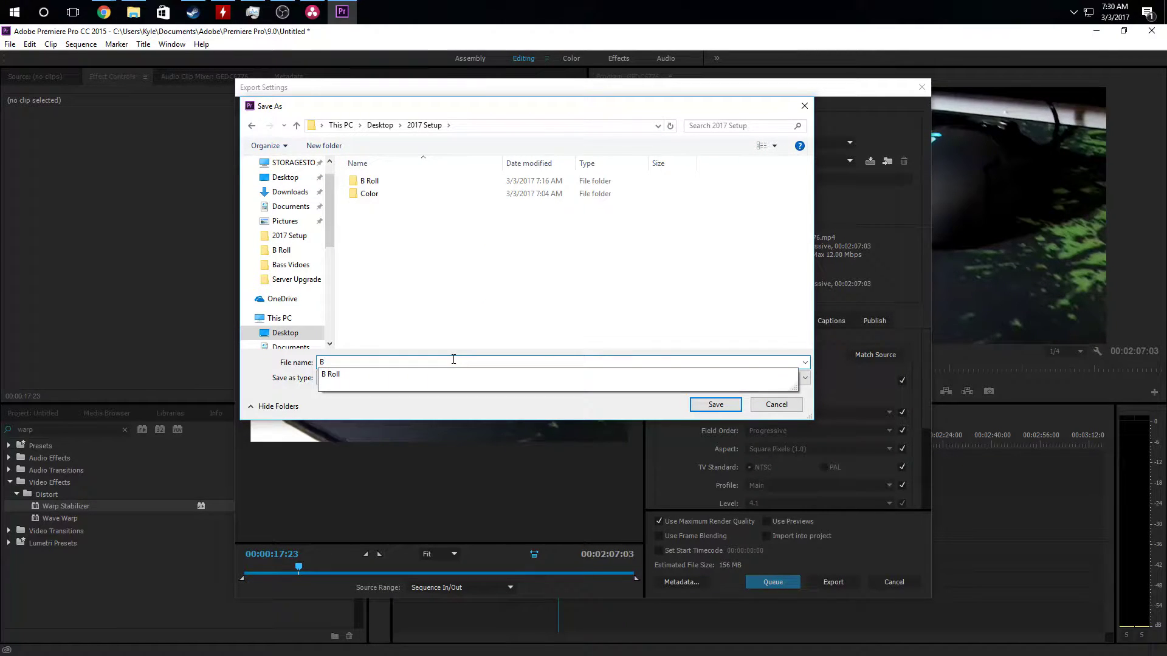
pyautogui.write('roll W')
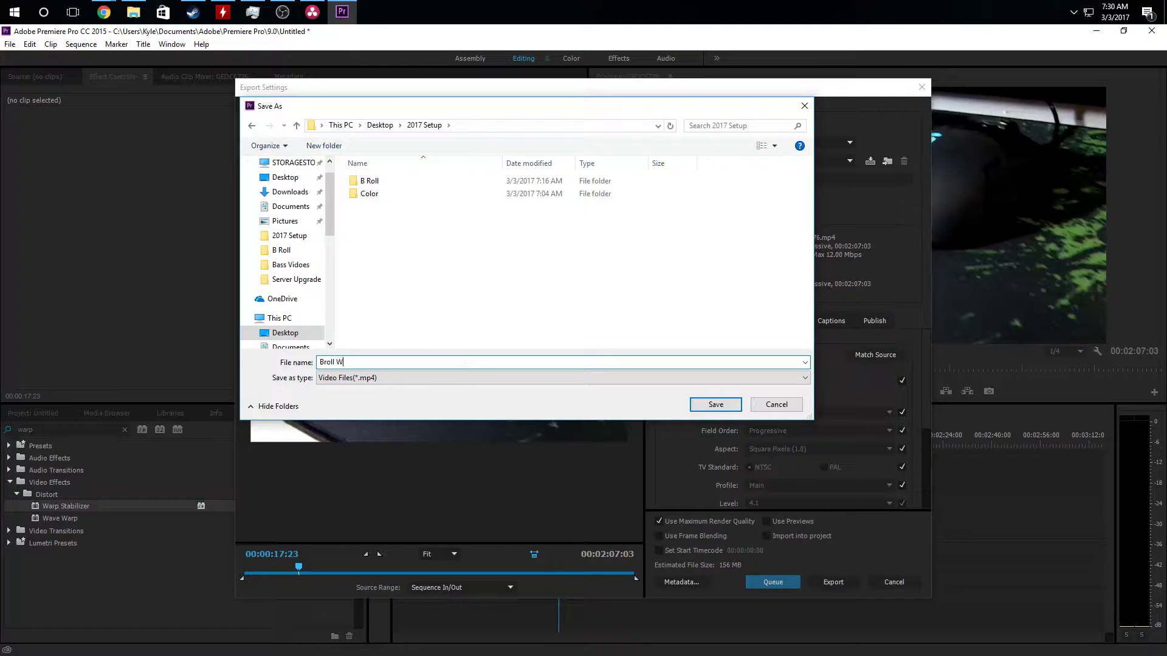
pyautogui.click(717, 404)
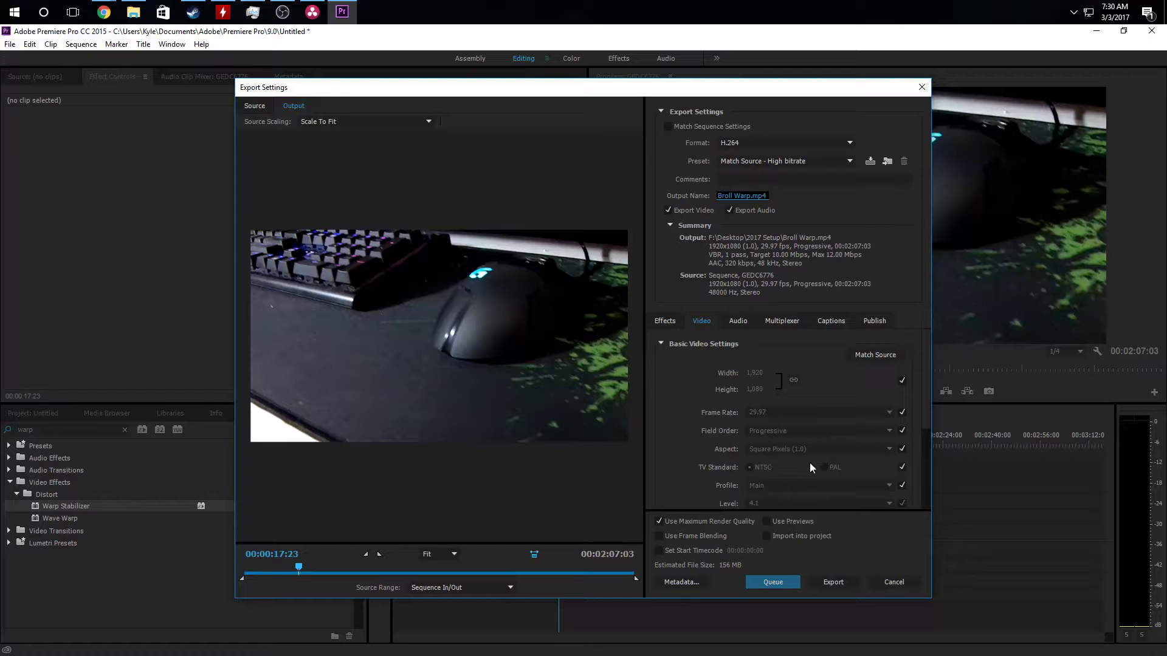
# Enable Render at Maximum Depth for the export and open the target and maximum bitrate values for editing
pyautogui.scroll(-3, 810, 467)
pyautogui.click(665, 375)
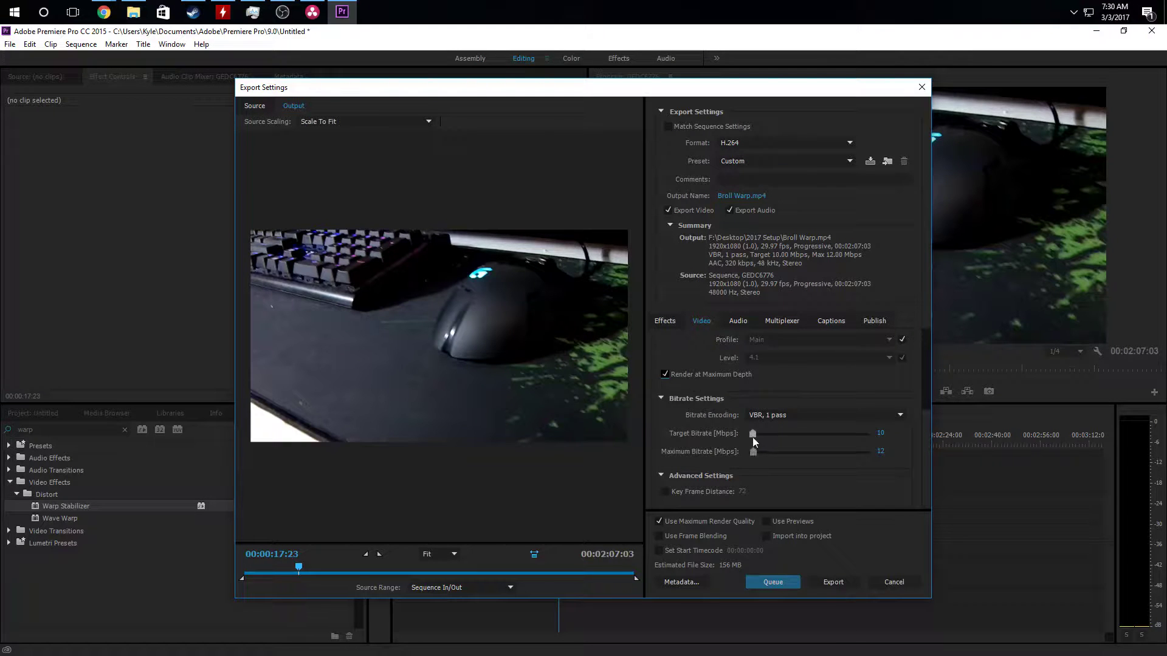
pyautogui.click(881, 433)
pyautogui.click(882, 453)
# Review the video and audio export settings for Broll Warp.mp4
pyautogui.scroll(2, 849, 388)
pyautogui.scroll(3, 790, 429)
pyautogui.scroll(-3, 814, 444)
pyautogui.scroll(3, 812, 487)
pyautogui.click(738, 321)
pyautogui.click(703, 322)
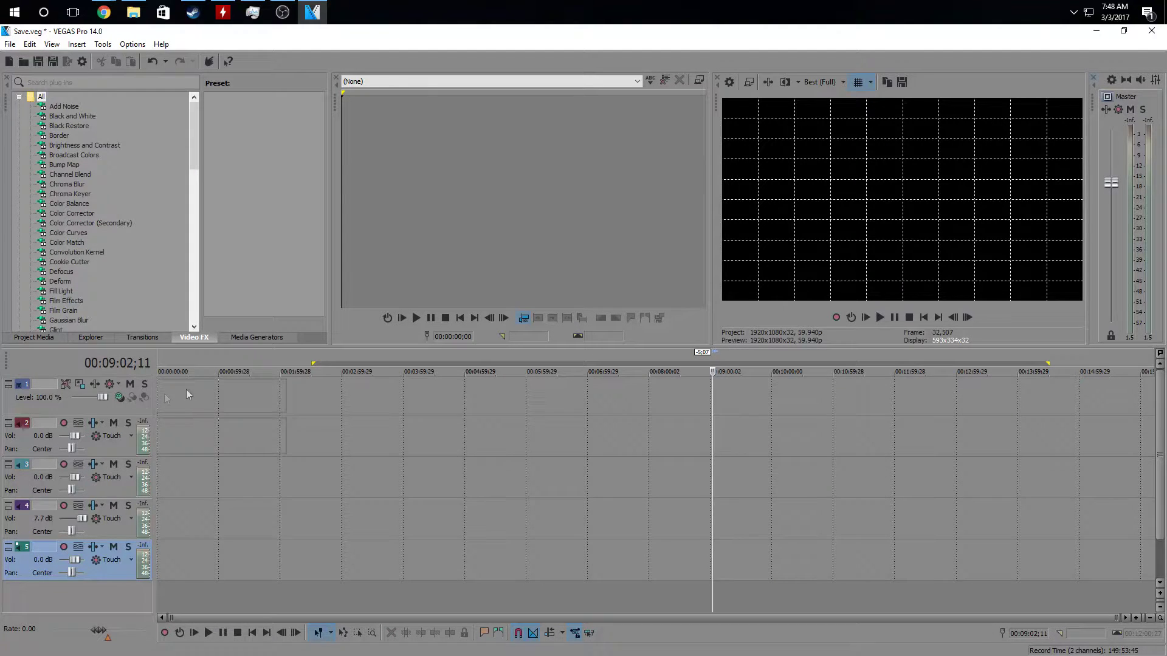
# Place the B-roll clip with its audio at the start of the timeline on the first two tracks
pyautogui.moveTo(165, 398); pyautogui.dragTo(165, 398)
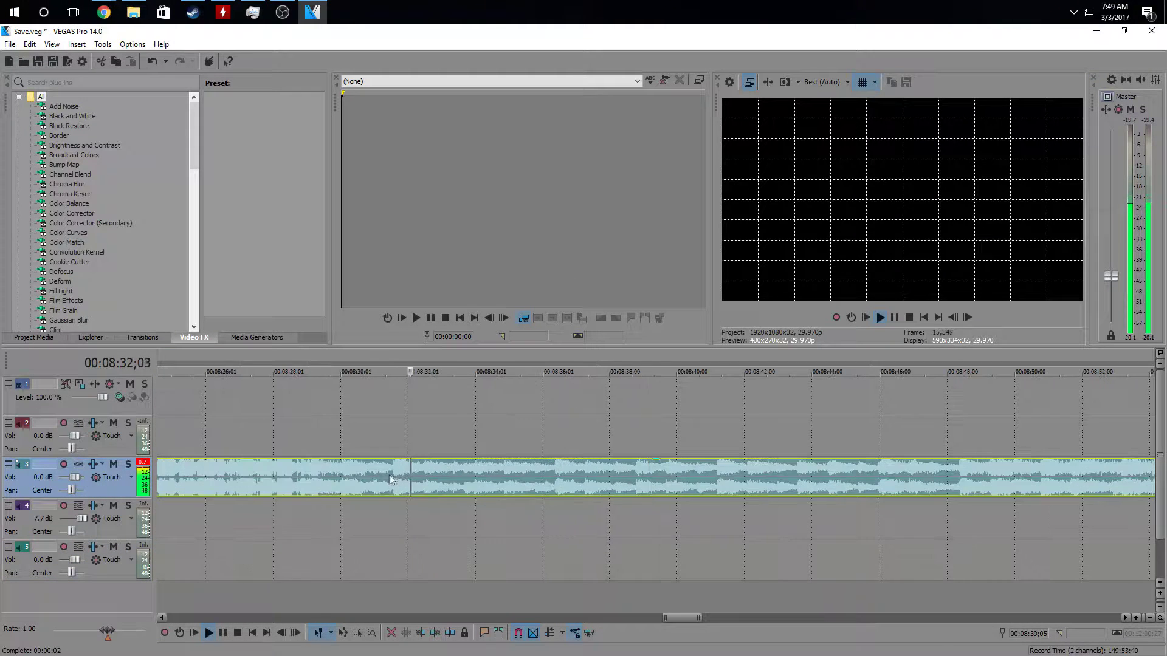
# Listen to the music on track 3 between about 00:08:15 and 00:09:05 to find a starting point
pyautogui.scroll(-3, 524, 479)
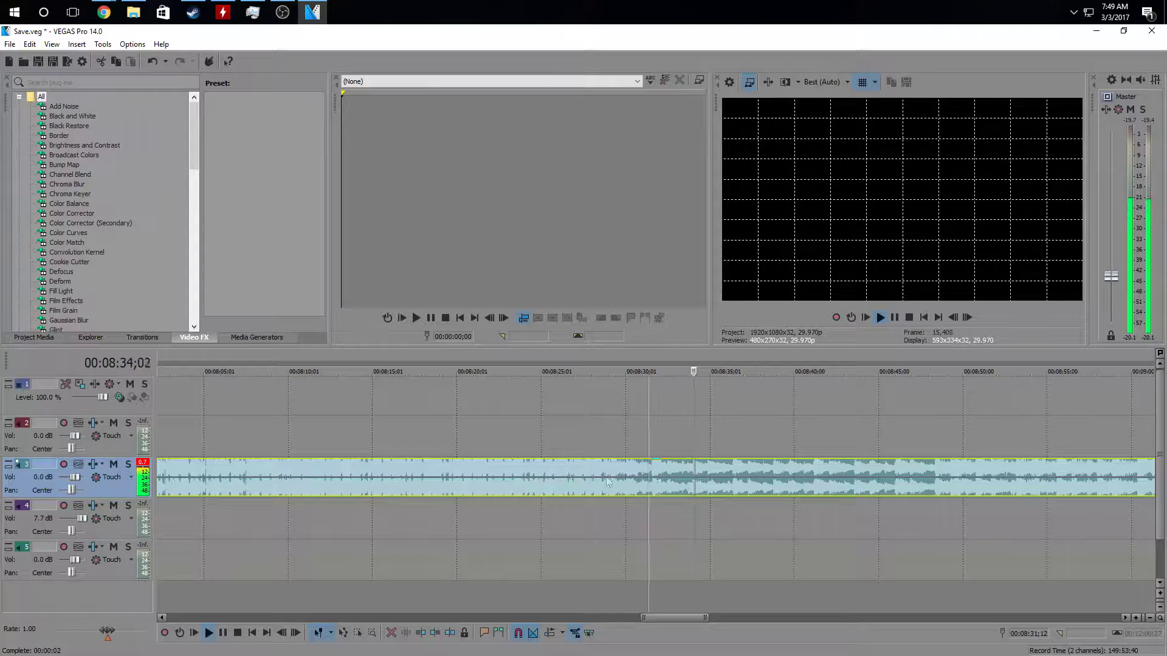
pyautogui.click(896, 479)
pyautogui.click(953, 479)
pyautogui.click(917, 479)
pyautogui.click(754, 477)
pyautogui.scroll(-2, 753, 480)
pyautogui.moveTo(656, 618); pyautogui.dragTo(710, 618)
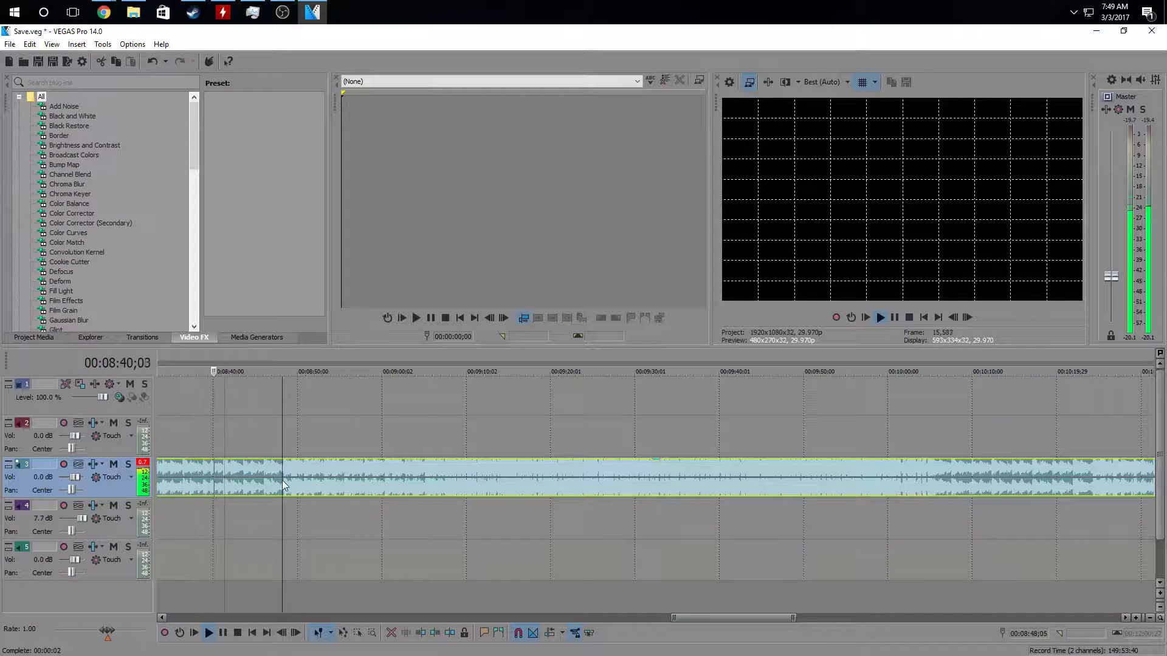
pyautogui.scroll(6, 282, 486)
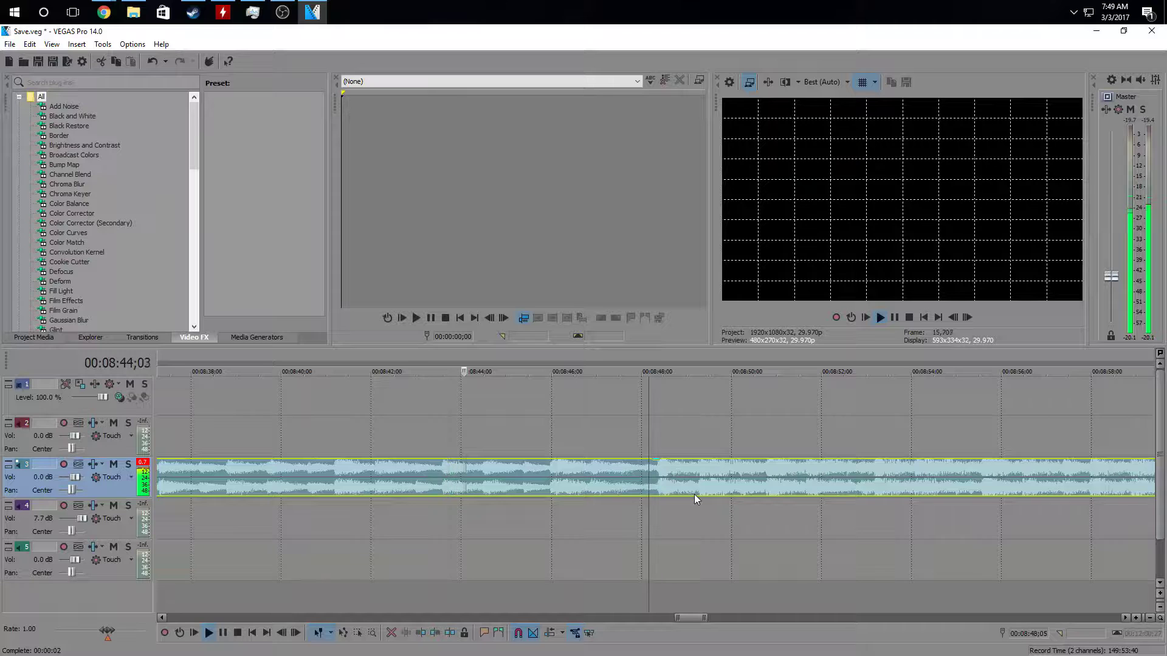
pyautogui.scroll(-5, 694, 494)
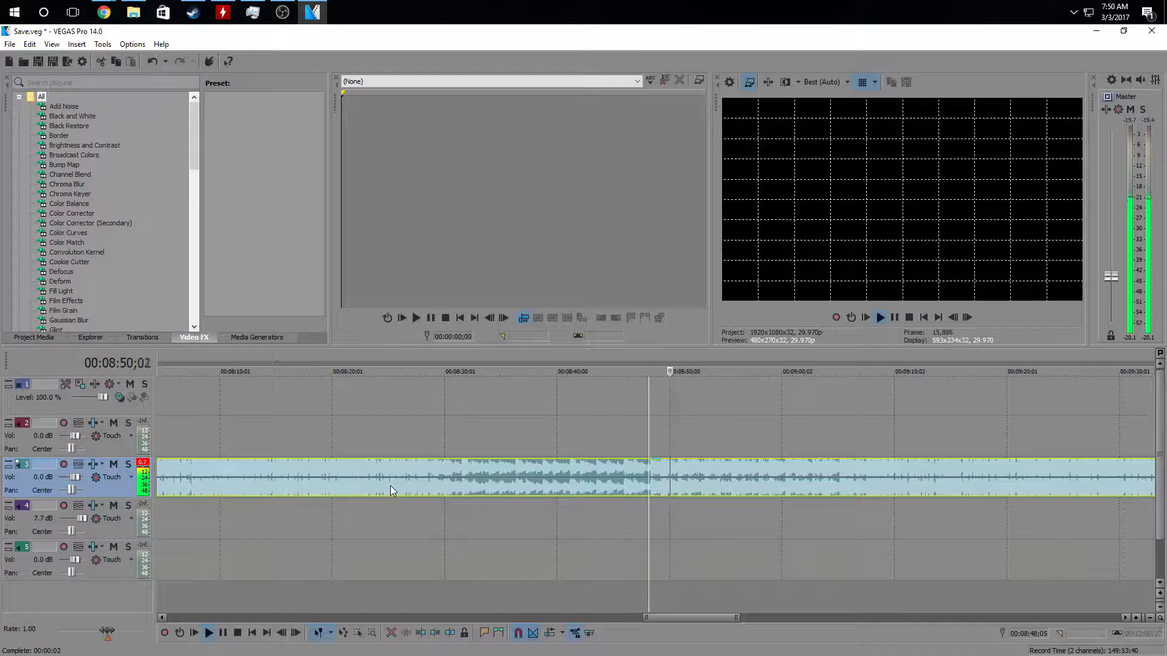
pyautogui.scroll(-3, 425, 487)
pyautogui.click(716, 479)
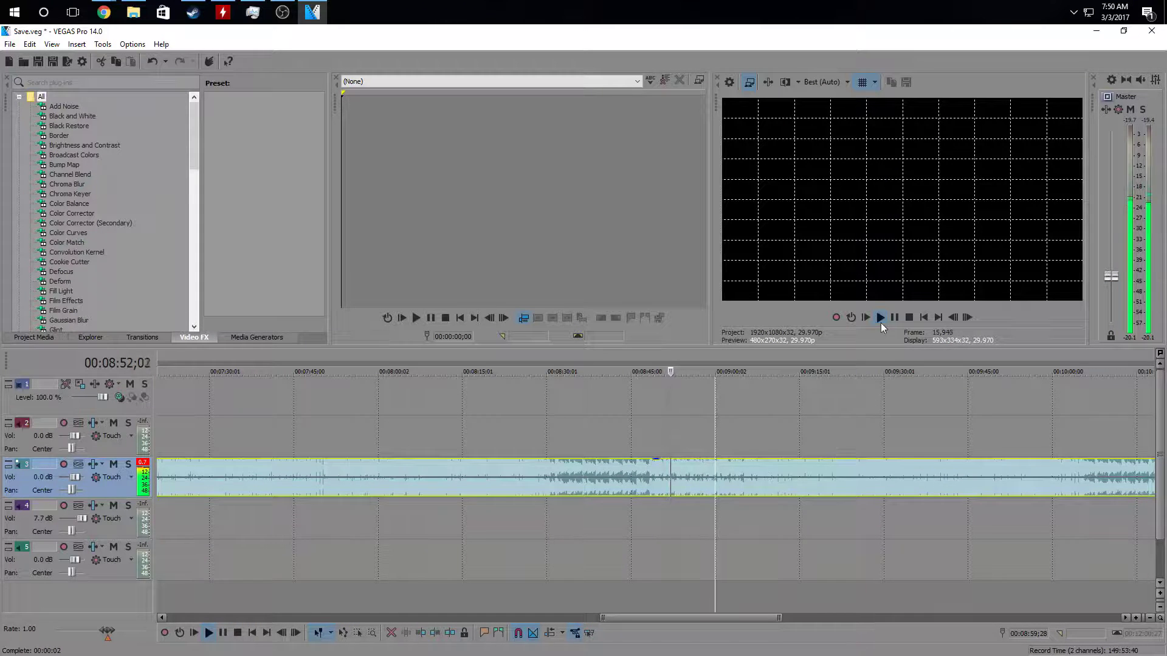
pyautogui.click(748, 479)
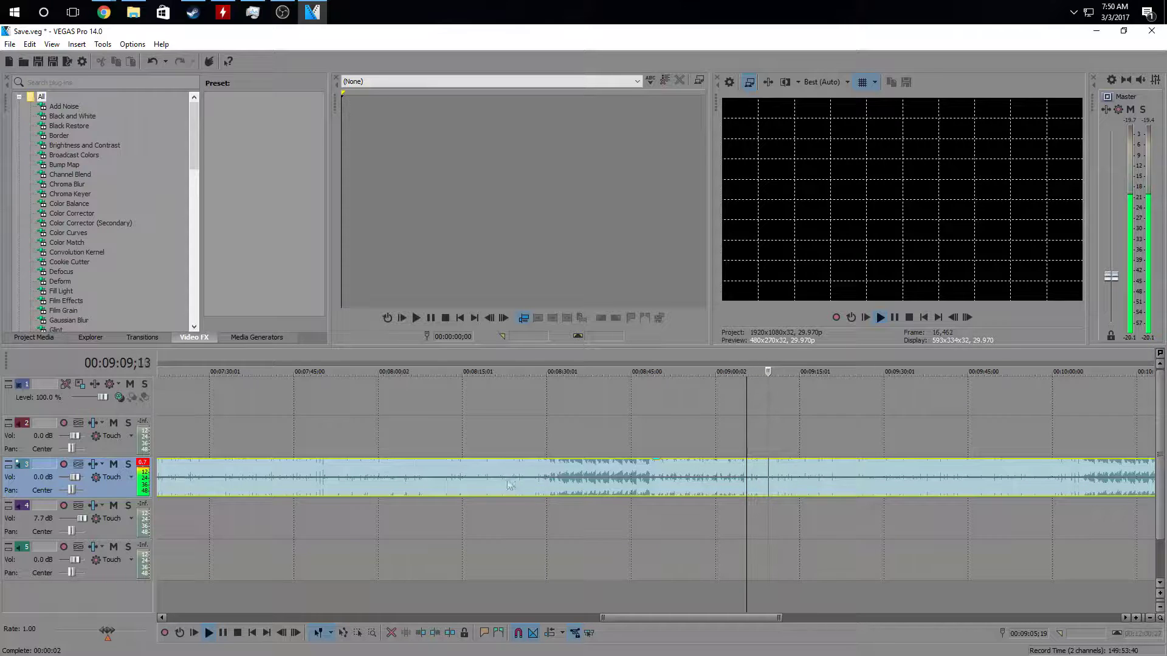
pyautogui.click(465, 482)
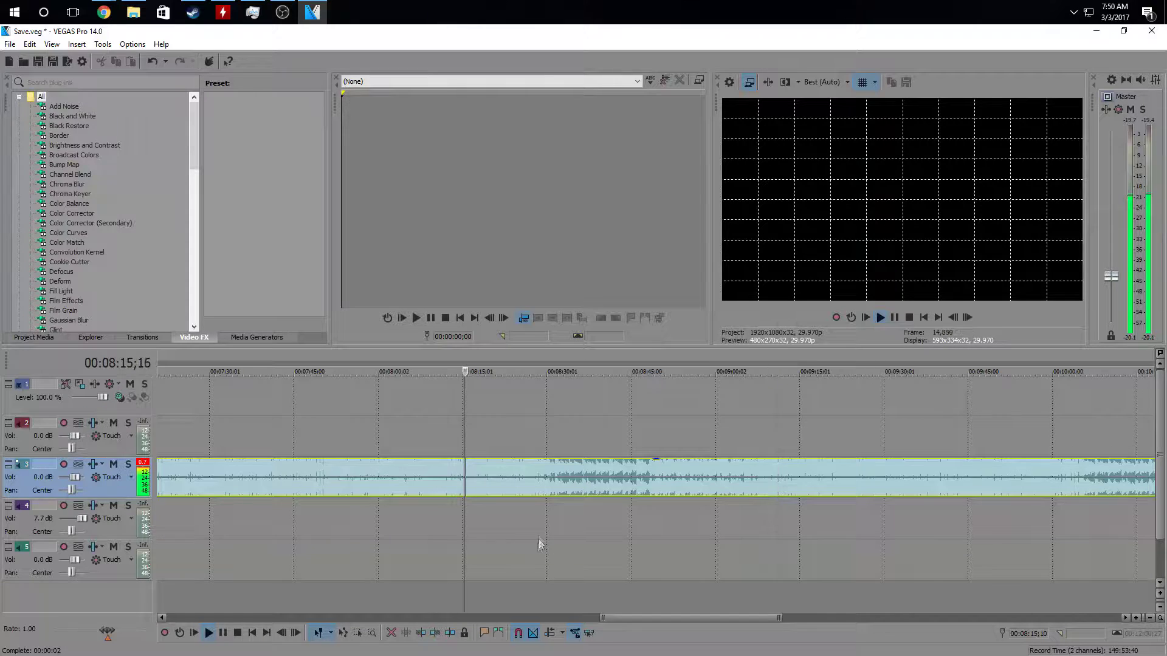
# Split the music on track 3 at 00:08:27;17 and delete the part before the cut
pyautogui.scroll(3, 559, 513)
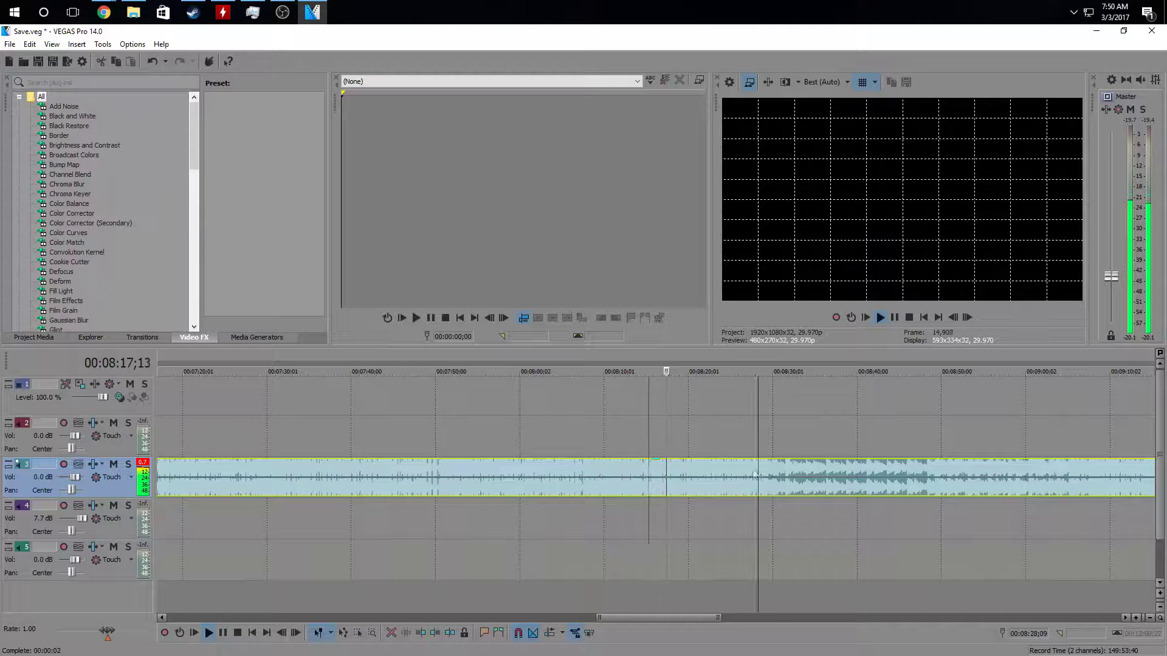
pyautogui.click(877, 322)
pyautogui.scroll(3, 764, 516)
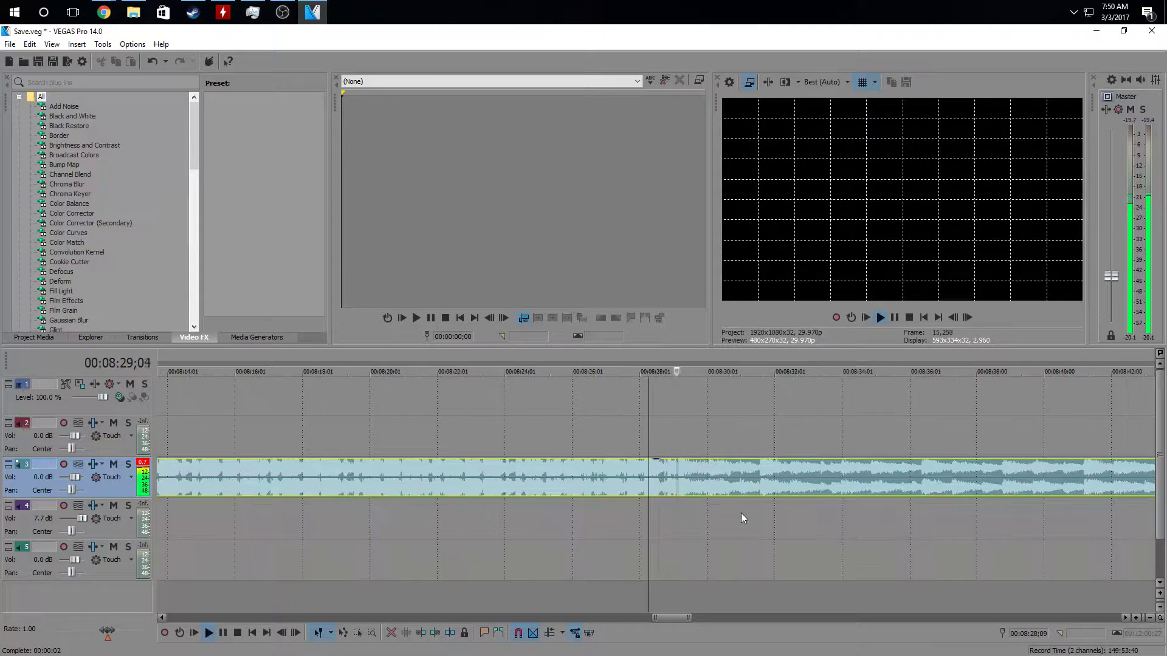
pyautogui.click(596, 485)
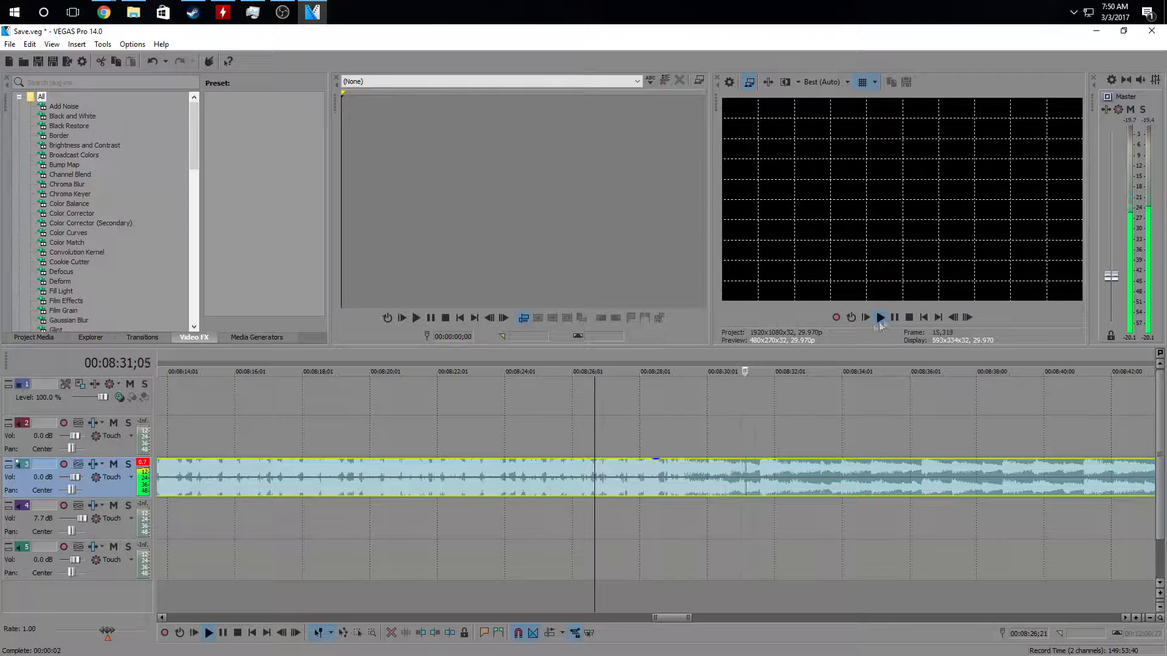
pyautogui.click(625, 478)
pyautogui.scroll(4, 624, 478)
pyautogui.click(675, 476)
pyautogui.click(649, 474)
pyautogui.rightClick(650, 474)
pyautogui.click(696, 288)
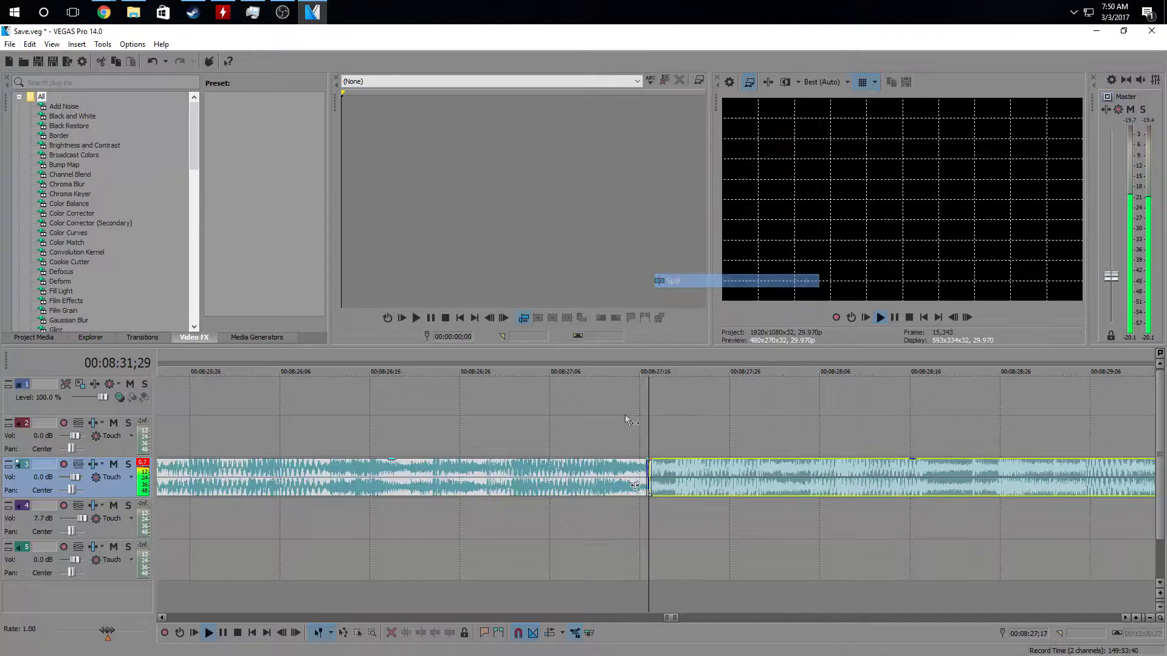
pyautogui.scroll(-10, 604, 497)
pyautogui.rightClick(615, 473)
pyautogui.click(668, 230)
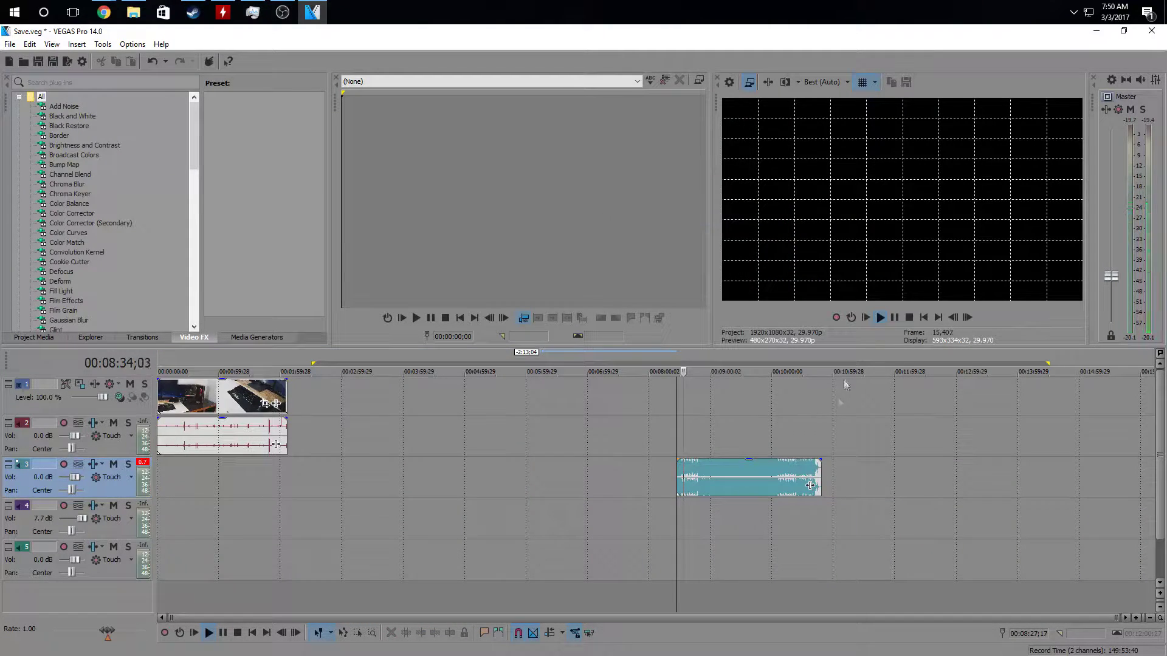
# Add a fade-in of about 4.5 seconds to the start of the trimmed music and listen to it
pyautogui.scroll(10, 724, 560)
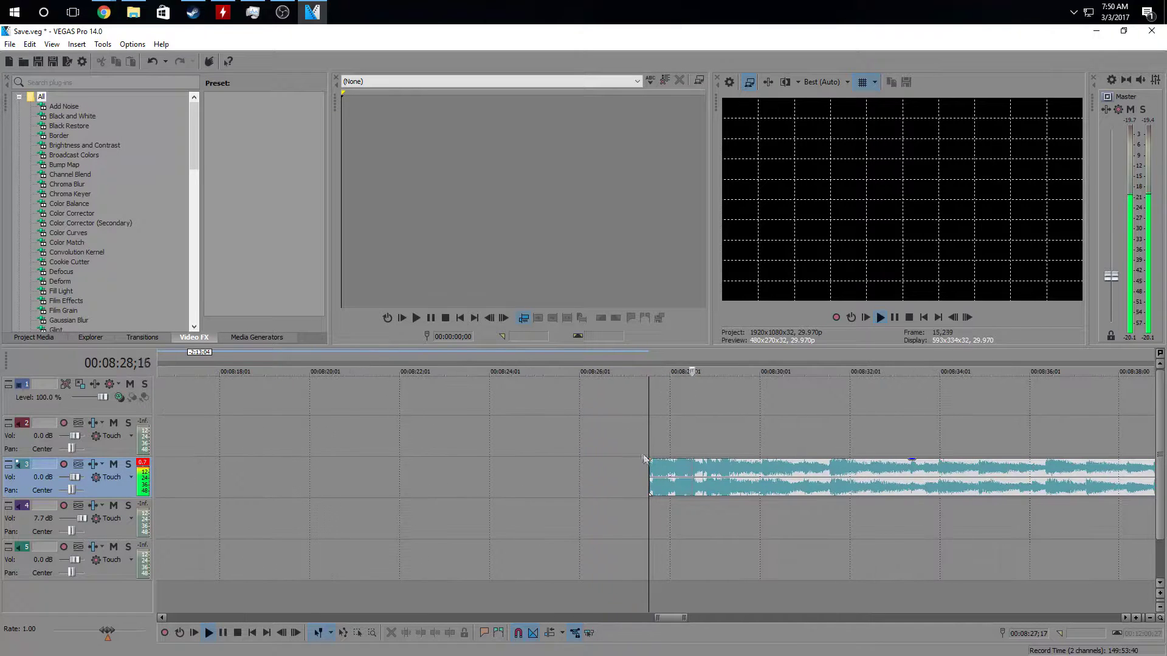
pyautogui.moveTo(648, 458); pyautogui.dragTo(827, 465)
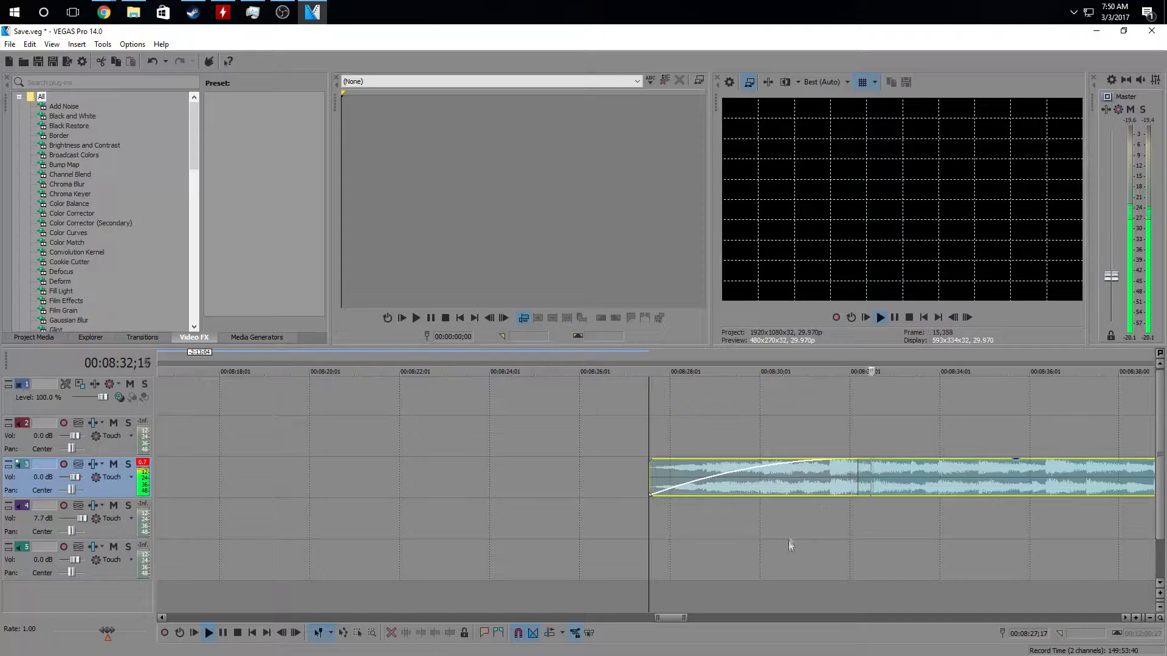
pyautogui.scroll(-10, 789, 542)
pyautogui.scroll(8, 731, 504)
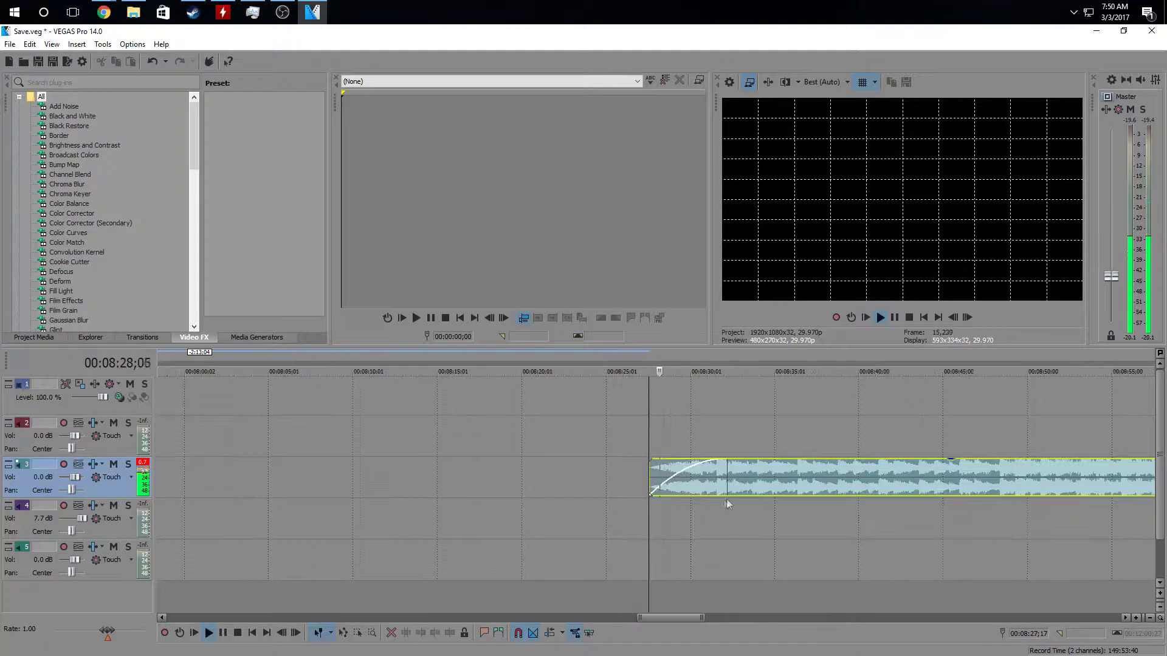
pyautogui.scroll(-6, 722, 505)
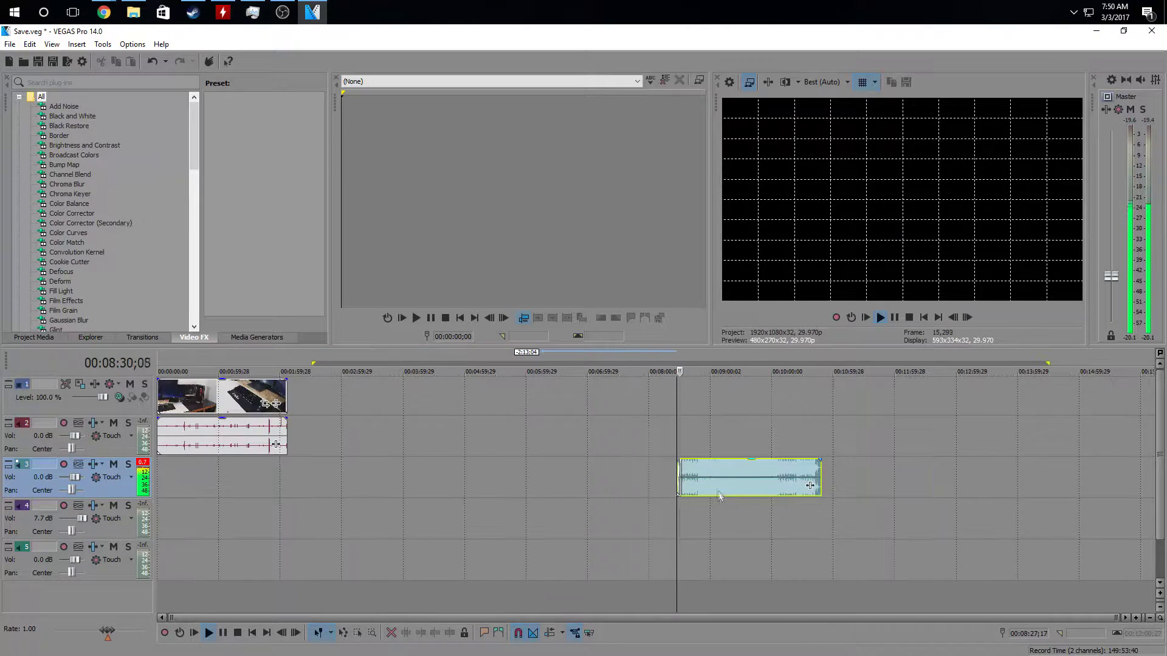
# Move the trimmed music to the start of the timeline and play it together with the B-roll
pyautogui.moveTo(720, 486); pyautogui.dragTo(290, 485)
pyautogui.click(174, 396)
pyautogui.scroll(6, 175, 396)
pyautogui.press('space')
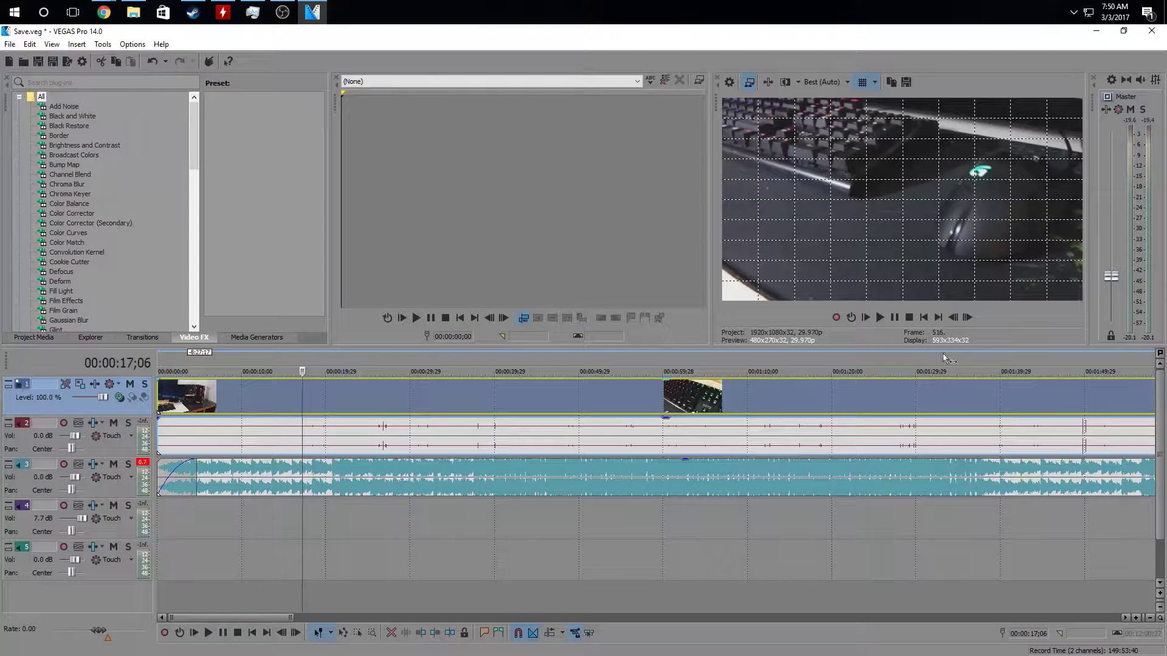
pyautogui.click(880, 319)
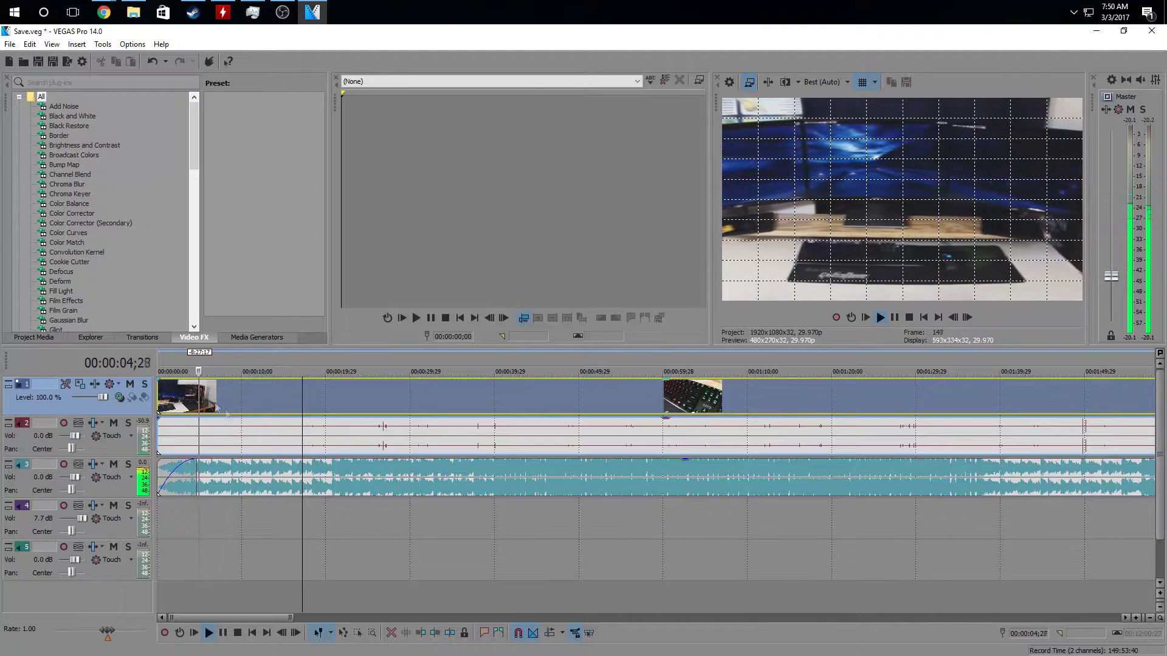
pyautogui.click(894, 317)
# Move the B-roll aside to listen to the music's opening and return the clip to the timeline start
pyautogui.moveTo(283, 415); pyautogui.dragTo(578, 408)
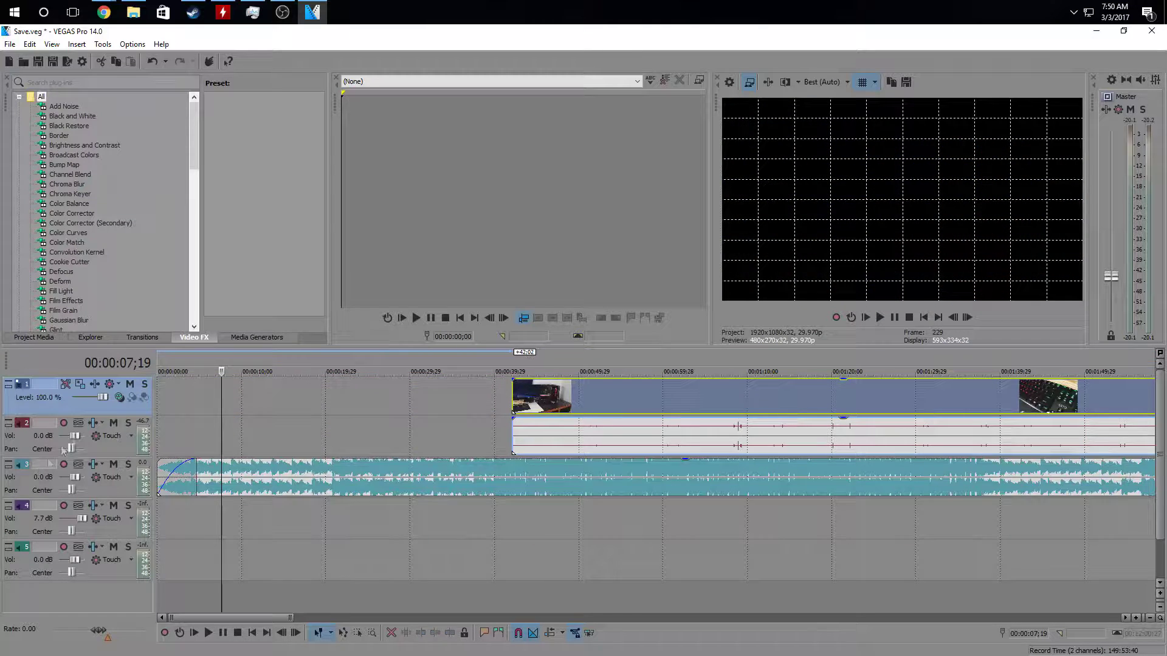
pyautogui.click(866, 318)
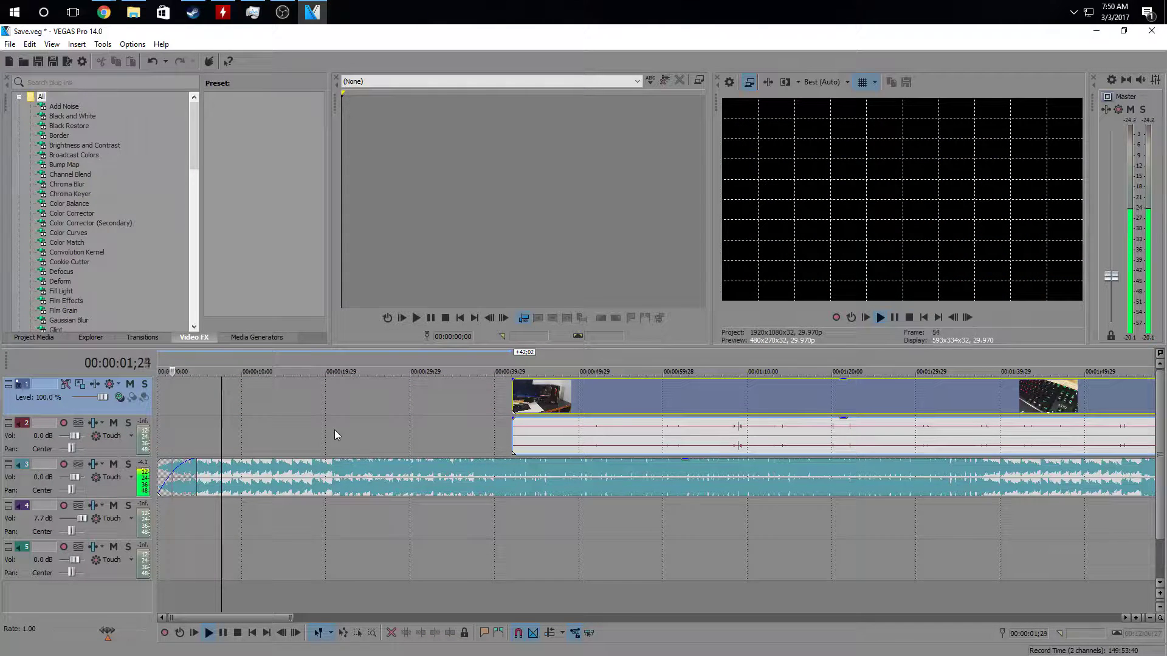
pyautogui.click(525, 398)
pyautogui.click(533, 404)
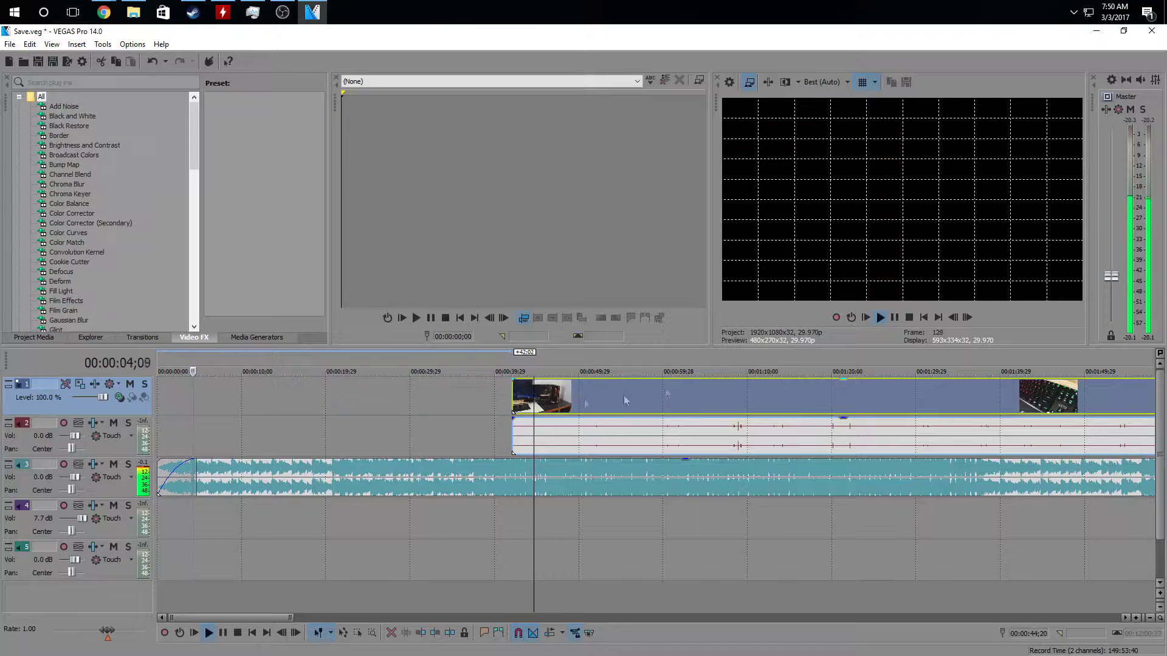
pyautogui.click(894, 318)
pyautogui.click(158, 417)
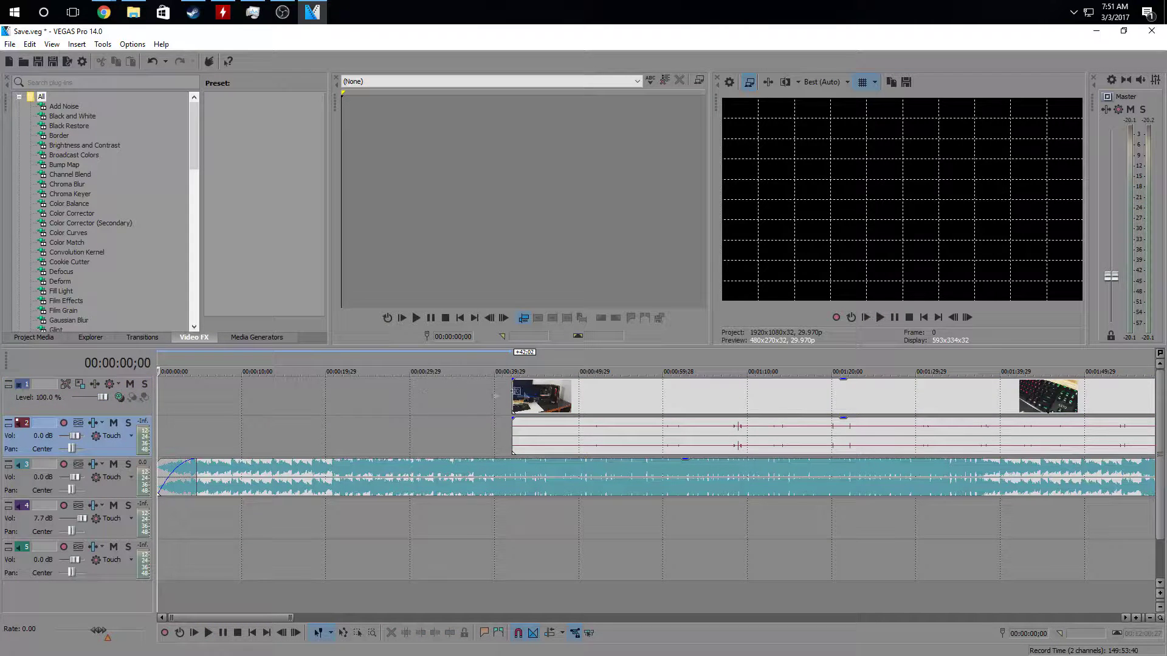
pyautogui.click(513, 390)
pyautogui.moveTo(564, 392); pyautogui.dragTo(120, 404)
# Preview the opening B-roll shot and split the clip at 00:00:04;01
pyautogui.click(160, 398)
pyautogui.click(178, 395)
pyautogui.click(196, 391)
pyautogui.click(164, 398)
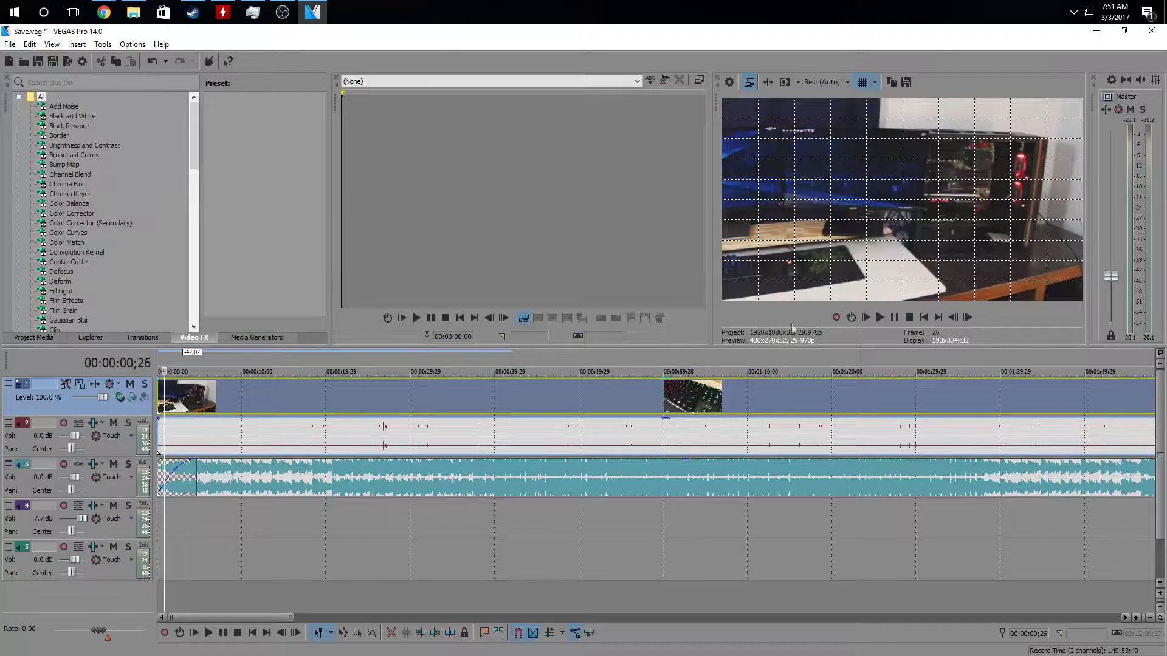
pyautogui.press('space')
pyautogui.scroll(4, 170, 398)
pyautogui.click(429, 406)
pyautogui.press('s')
pyautogui.scroll(-4, 505, 427)
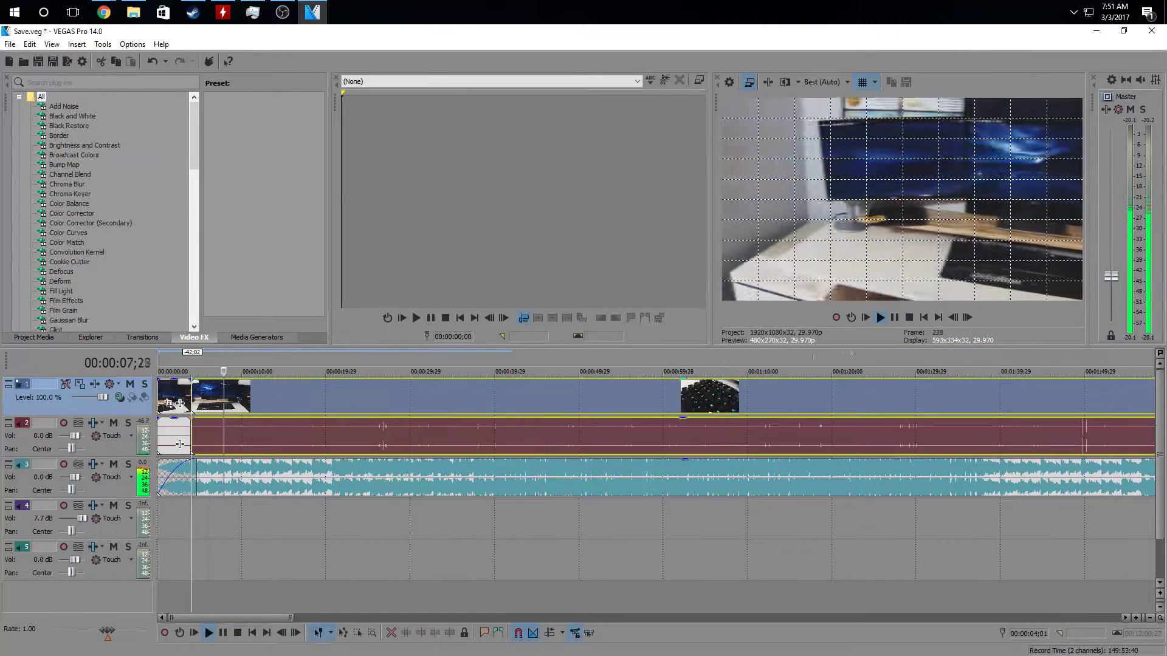
# Locate the start of the next usable shot frame by frame and split the remaining B-roll there
pyautogui.keyDown('ctrl'); pyautogui.click(505, 426); pyautogui.keyUp('ctrl')
pyautogui.scroll(3, 505, 427)
pyautogui.click(521, 398)
pyautogui.click(895, 317)
pyautogui.press('Left')
pyautogui.press('Left')
pyautogui.press('Left')
pyautogui.press('Left')
pyautogui.press('Left')
pyautogui.press('Right')
pyautogui.press('Right')
pyautogui.press('Right')
pyautogui.press('Left')
pyautogui.press('Left')
pyautogui.press('Left')
pyautogui.press('Right')
pyautogui.press('Right')
pyautogui.press('s')
# Take the unused piece out of the sequence and join the next shot to the first clip at 00:00:04;01
pyautogui.scroll(-5, 496, 398)
pyautogui.moveTo(180, 396); pyautogui.dragTo(607, 397)
pyautogui.moveTo(266, 399)
pyautogui.mouseDown()
pyautogui.moveTo(237, 399)
pyautogui.moveTo(249, 399)
pyautogui.mouseUp()
pyautogui.scroll(6, 184, 395)
pyautogui.click(184, 395)
pyautogui.click(866, 318)
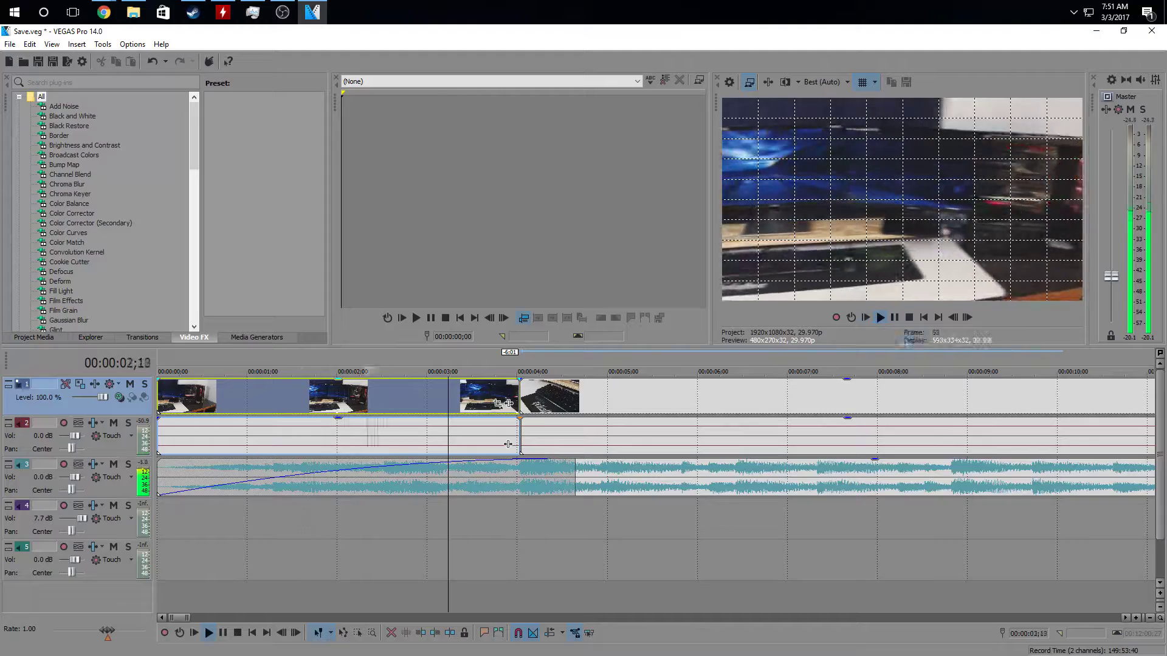
pyautogui.click(909, 317)
# Cut the unused section out after the second shot and close the gap at about 00:00:06;14
pyautogui.click(742, 403)
pyautogui.rightClick(742, 404)
pyautogui.click(790, 531)
pyautogui.click(815, 405)
pyautogui.doubleClick(999, 406)
pyautogui.scroll(-5, 1033, 406)
pyautogui.click(303, 399)
pyautogui.rightClick(318, 399)
pyautogui.click(347, 448)
pyautogui.click(292, 398)
pyautogui.press('Delete')
pyautogui.moveTo(408, 399); pyautogui.dragTo(355, 398)
# Play the edit so far and split the third B-roll clip at 00:00:08;24
pyautogui.scroll(1, 413, 424)
pyautogui.hotkey('shift', 'space')
pyautogui.scroll(5, 593, 468)
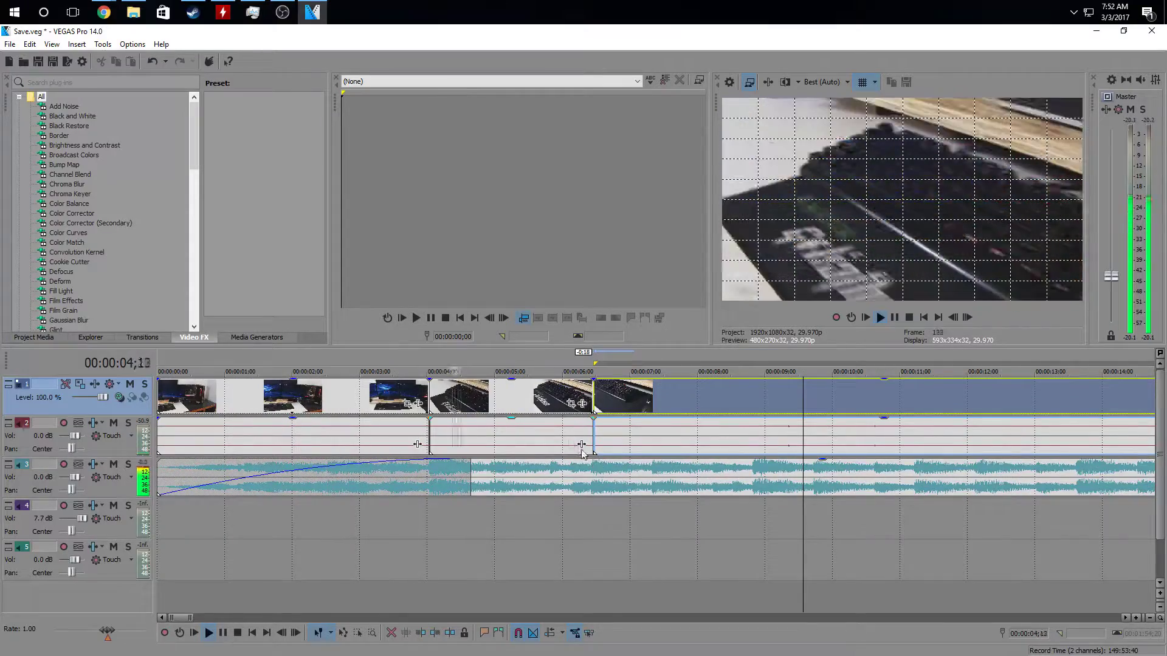
pyautogui.click(753, 403)
pyautogui.rightClick(757, 404)
pyautogui.click(789, 448)
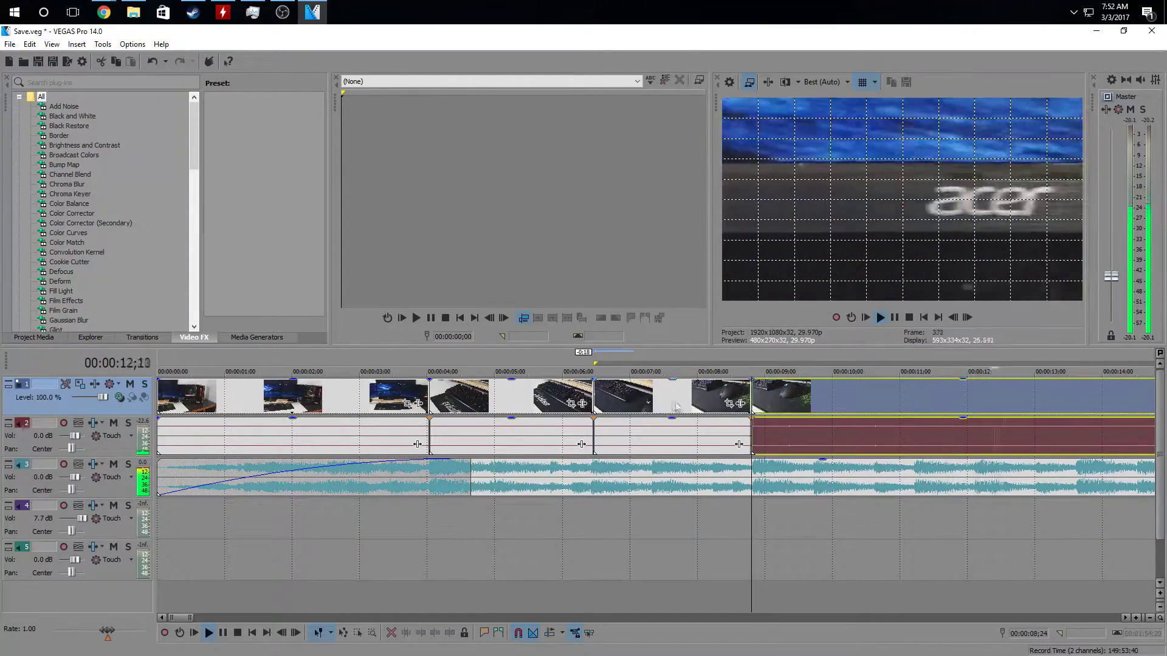
# Overlap the first three B-roll clips into short crossfades, with 7 frames between the second and third
pyautogui.press('Return')
pyautogui.moveTo(511, 398)
pyautogui.mouseDown()
pyautogui.moveTo(527, 398)
pyautogui.moveTo(512, 398)
pyautogui.mouseUp()
pyautogui.hotkey('ctrl', 'z')
pyautogui.hotkey('ctrl', 'z')
pyautogui.moveTo(661, 406); pyautogui.dragTo(646, 406)
pyautogui.press('space')
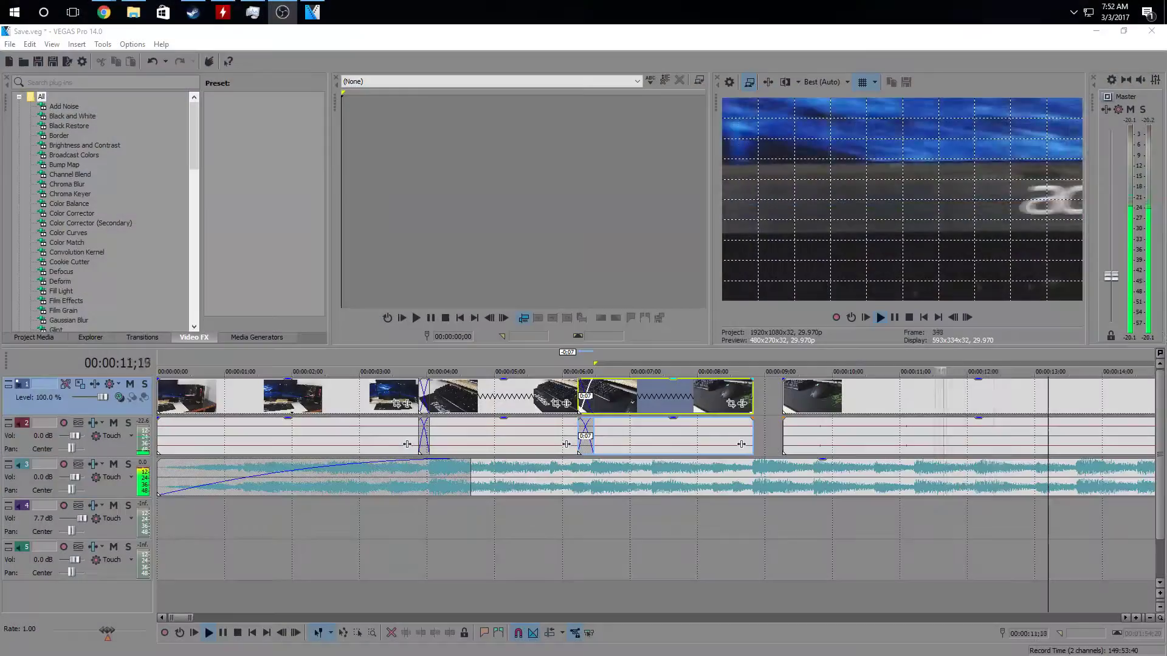
# Set the video preview quality to Good (Auto)
pyautogui.click(827, 82)
pyautogui.click(834, 118)
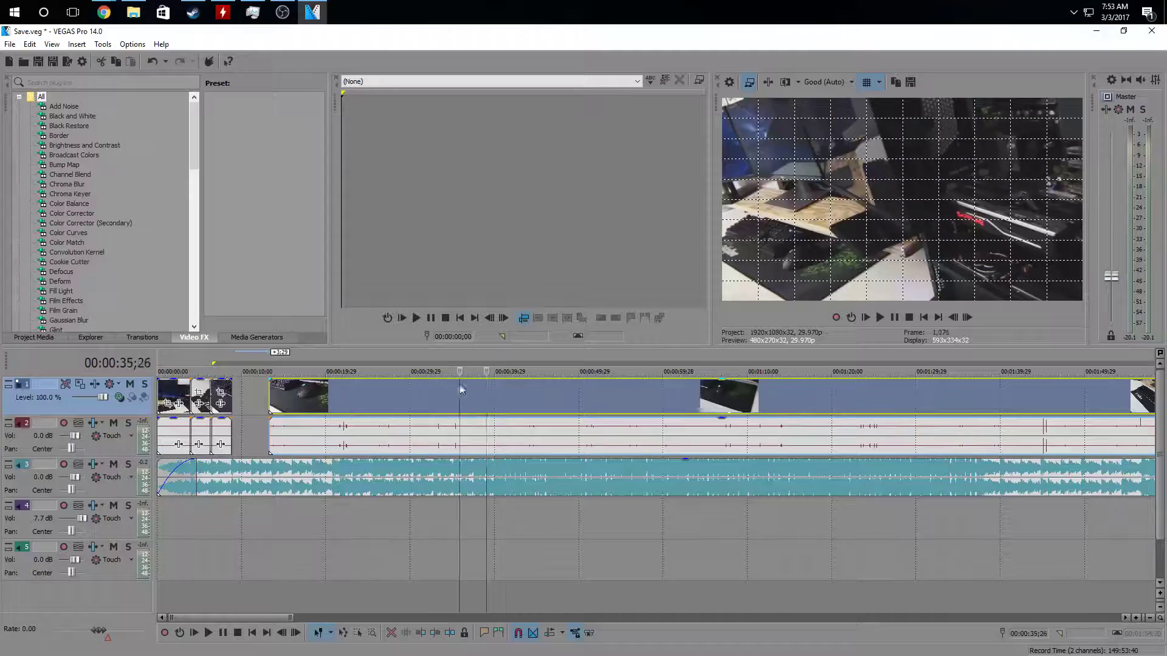
# Split the remaining B-roll at about 00:00:15 to isolate the shot of the plant beside the mouse pad
pyautogui.click(319, 394)
pyautogui.click(307, 395)
pyautogui.click(292, 395)
pyautogui.click(286, 395)
pyautogui.press('s')
pyautogui.rightClick(298, 387)
pyautogui.click(365, 365)
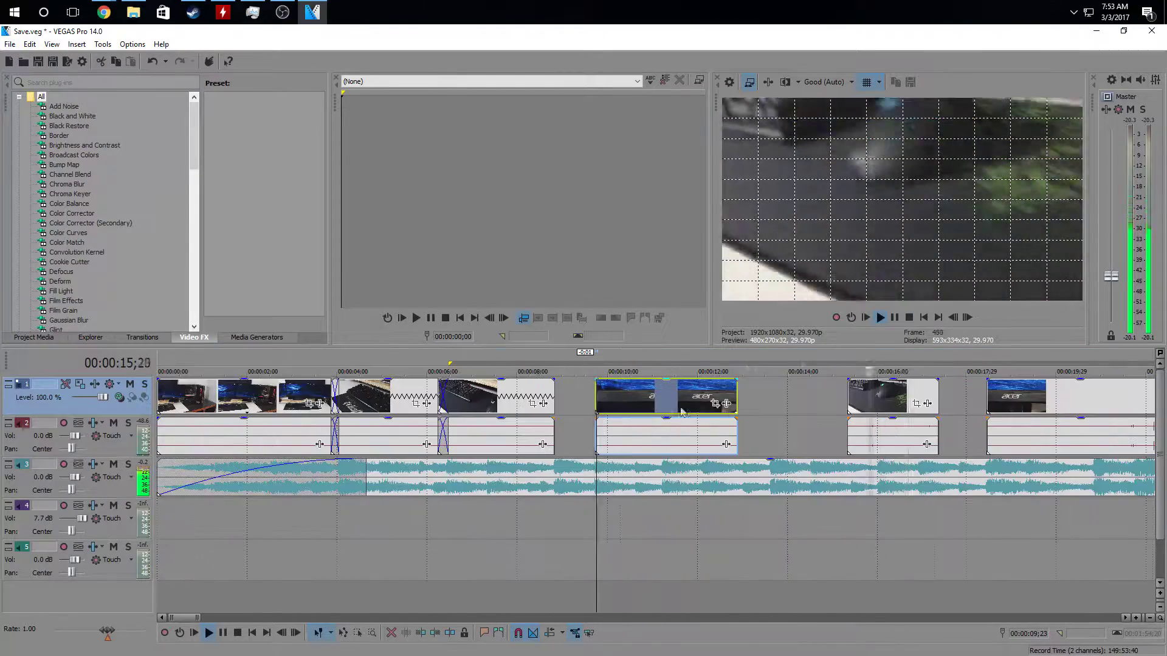
# Split the short Acer monitor shot at about 00:00:11 and delete the part after the cut
pyautogui.click(662, 395)
pyautogui.rightClick(665, 395)
pyautogui.click(683, 438)
pyautogui.press('Delete')
pyautogui.press('Return')
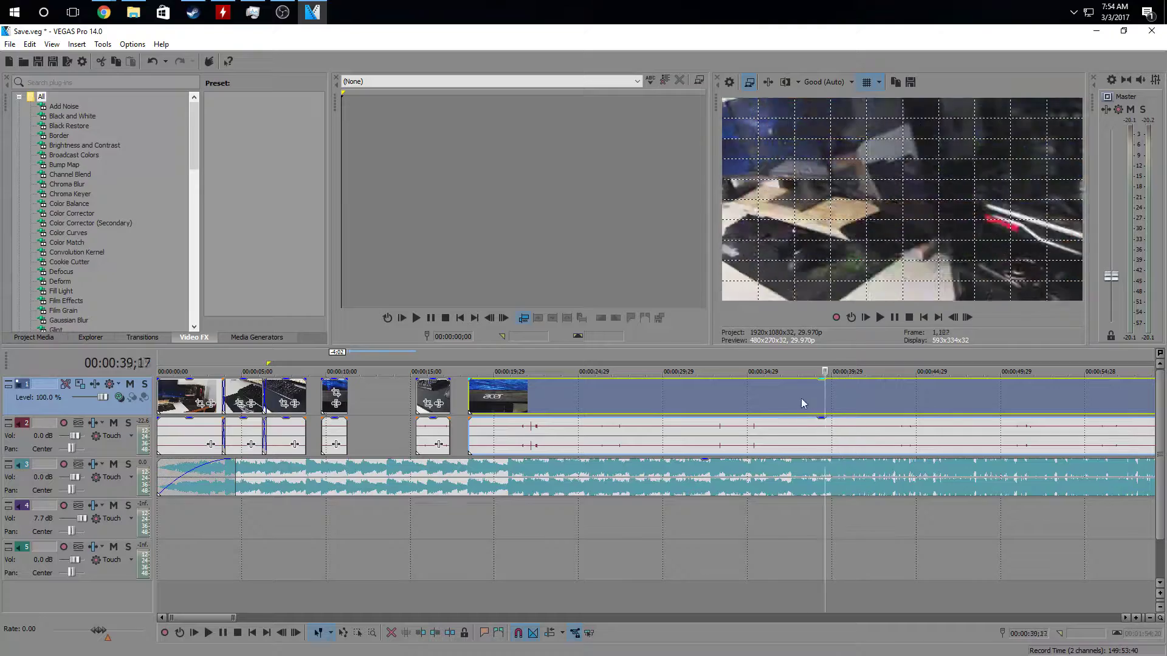
# Look through the long remaining B-roll clip and split it at about 00:00:35
pyautogui.click(766, 403)
pyautogui.click(738, 404)
pyautogui.click(879, 318)
pyautogui.click(745, 398)
pyautogui.press('space')
pyautogui.click(756, 401)
pyautogui.click(758, 403)
pyautogui.press('s')
# Move the Goliathus mouse pad shot in after the Acer monitor shot and shift the leftover footage farther along the timeline
pyautogui.moveTo(774, 397); pyautogui.dragTo(448, 392)
pyautogui.press('s')
pyautogui.press('s')
pyautogui.moveTo(433, 395); pyautogui.dragTo(957, 395)
pyautogui.press('Delete')
pyautogui.click(435, 395)
pyautogui.moveTo(517, 395); pyautogui.dragTo(707, 401)
# Time-stretch the end of the Acer monitor shot slightly and overlap the Goliathus shot with it for a 6-frame crossfade
pyautogui.click(357, 395)
pyautogui.scroll(5, 357, 395)
pyautogui.click(879, 317)
pyautogui.click(892, 318)
pyautogui.keyDown('ctrl'); pyautogui.moveTo(540, 398); pyautogui.dragTo(552, 398); pyautogui.keyUp('ctrl')
pyautogui.moveTo(689, 399); pyautogui.dragTo(587, 399)
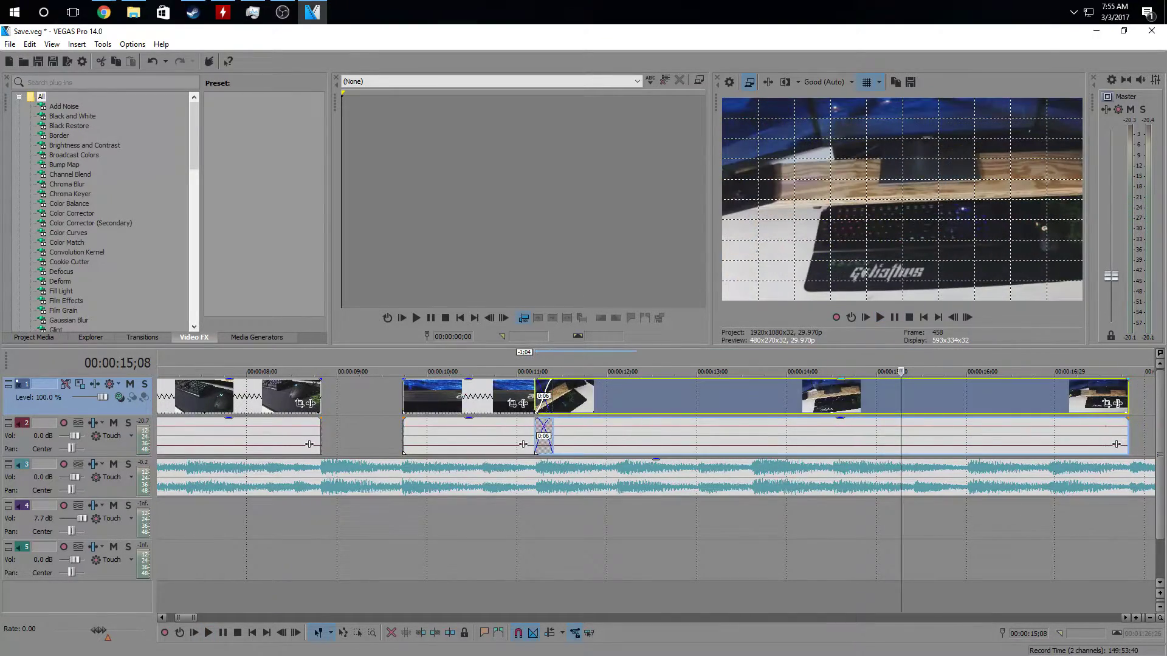
# Play the Goliathus mouse pad shot, split it at about 00:00:16 and delete the part after the cut
pyautogui.click(406, 398)
pyautogui.click(878, 318)
pyautogui.scroll(-4, 617, 410)
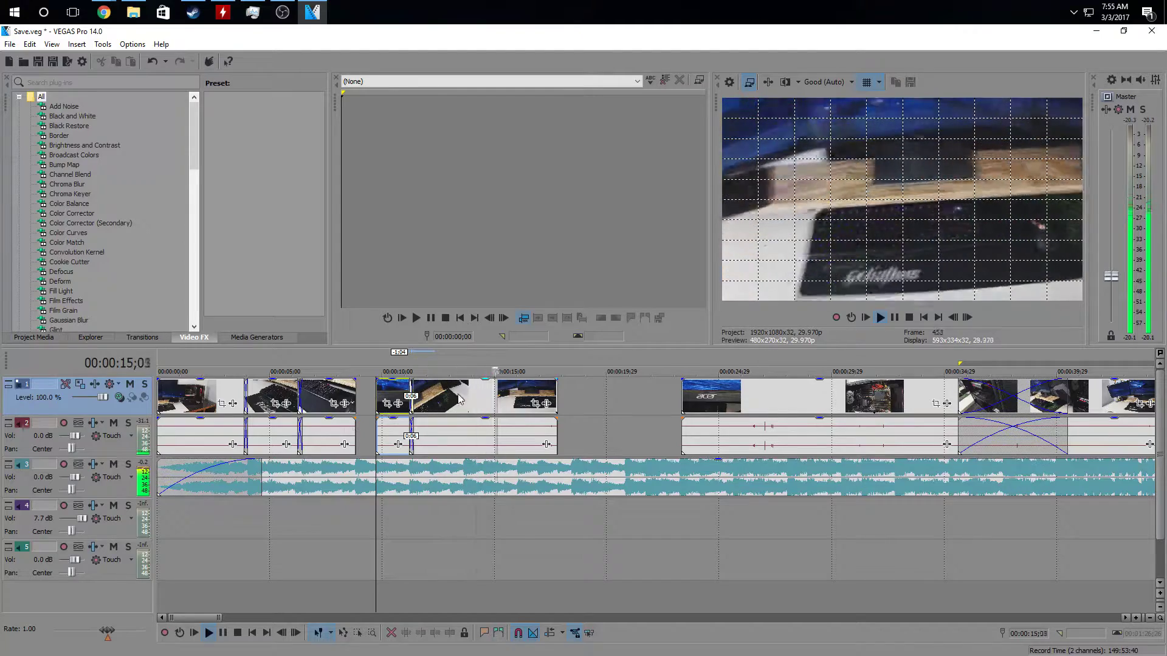
pyautogui.click(894, 317)
pyautogui.click(553, 395)
pyautogui.click(520, 398)
pyautogui.scroll(4, 519, 398)
pyautogui.press('s')
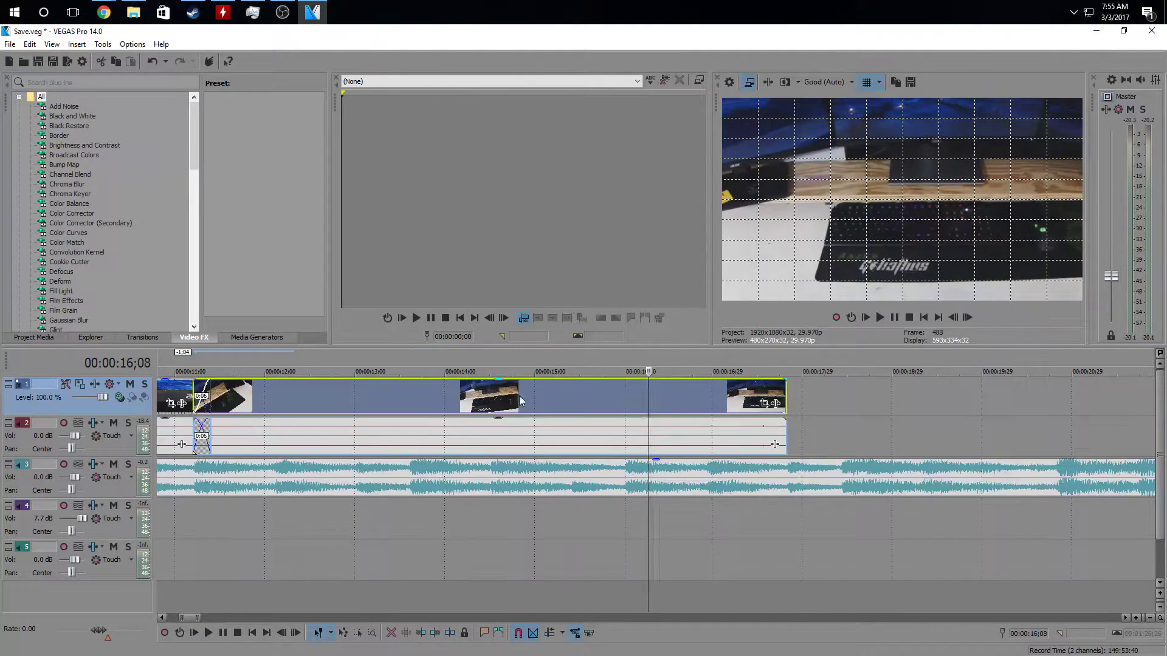
pyautogui.press('Delete')
# Cut out the section between about 00:01:21 and 00:01:26 of the long B-roll clip and move it in after the Goliathus shot
pyautogui.scroll(-8, 520, 398)
pyautogui.click(634, 401)
pyautogui.click(608, 404)
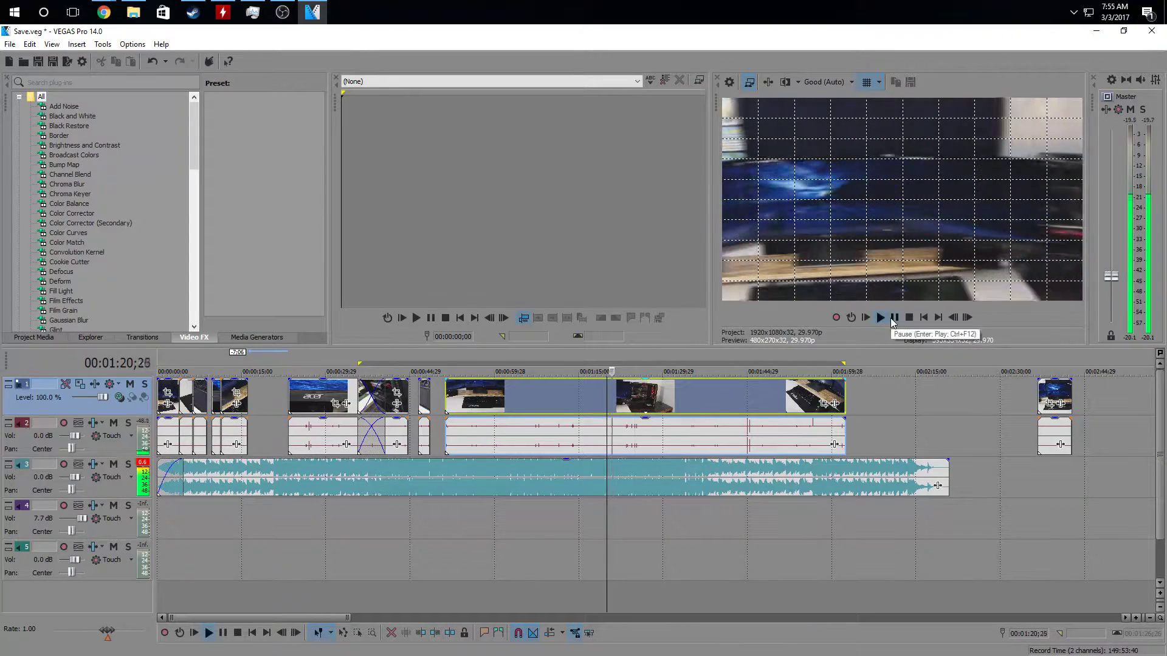
pyautogui.press('KP_0')
pyautogui.press('Right')
pyautogui.press('Right')
pyautogui.press('Right')
pyautogui.press('Right')
pyautogui.press('Right')
pyautogui.press('Right')
pyautogui.press('Right')
pyautogui.press('Right')
pyautogui.press('Right')
pyautogui.rightClick(613, 395)
pyautogui.click(642, 395)
pyautogui.press('s')
pyautogui.moveTo(627, 401); pyautogui.dragTo(261, 399)
pyautogui.scroll(4, 260, 398)
pyautogui.scroll(-6, 260, 395)
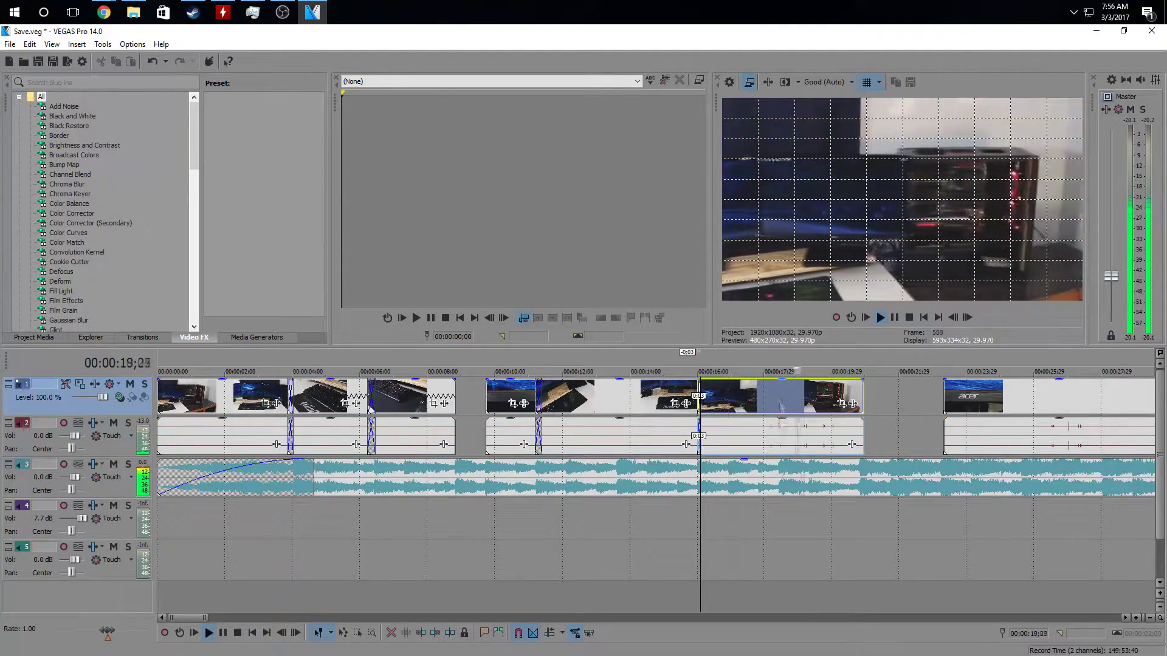
# Cut the newly placed shot off at about 00:00:18 and check the leftover Acer footage around 00:00:31
pyautogui.rightClick(783, 400)
pyautogui.click(802, 450)
pyautogui.rightClick(808, 403)
pyautogui.click(826, 396)
pyautogui.scroll(-2, 814, 401)
pyautogui.click(683, 399)
pyautogui.press('space')
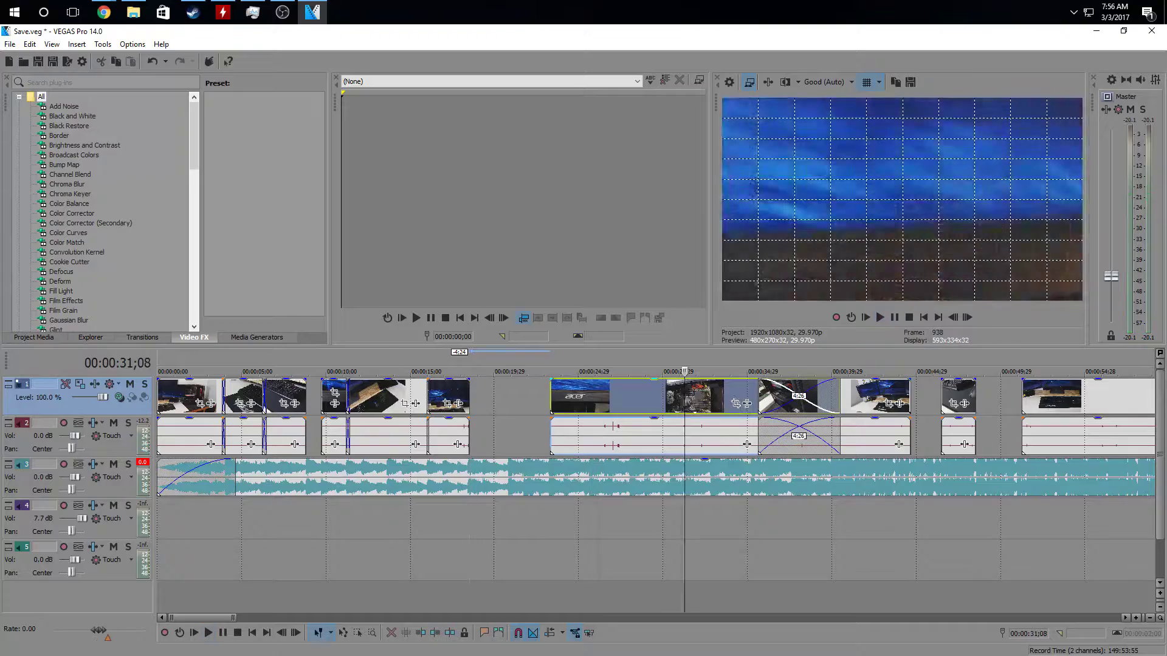
pyautogui.click(678, 406)
pyautogui.click(664, 407)
# Split the music track at about 00:00:39, delete the rest and add a short fade-out at its end
pyautogui.click(508, 477)
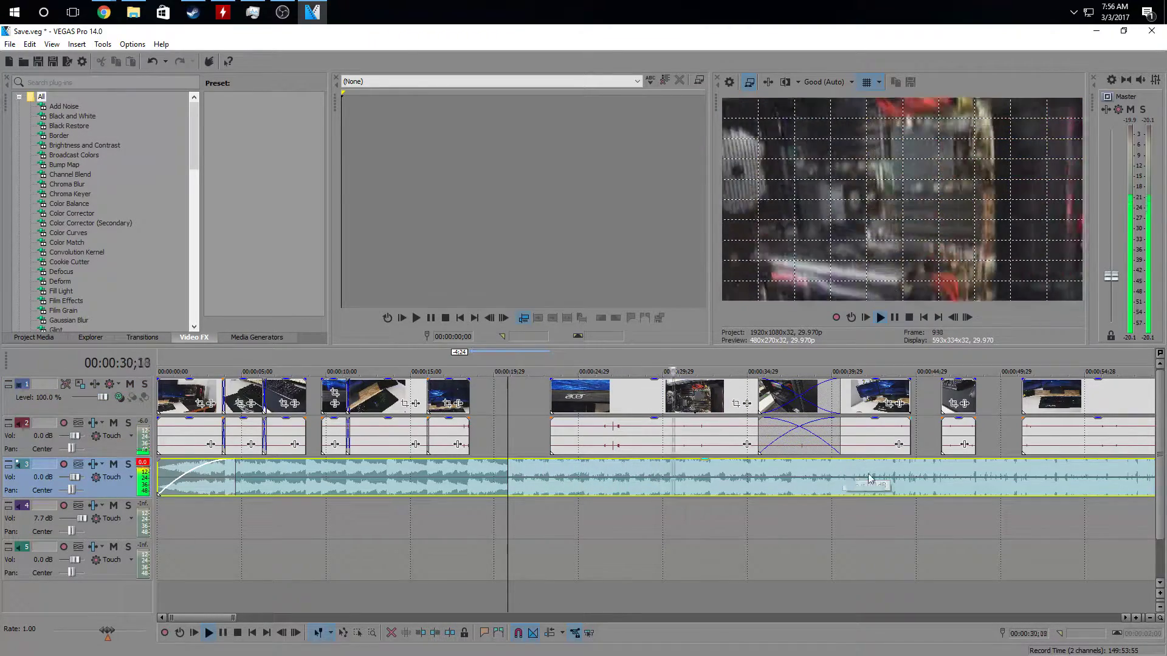
pyautogui.scroll(5, 829, 475)
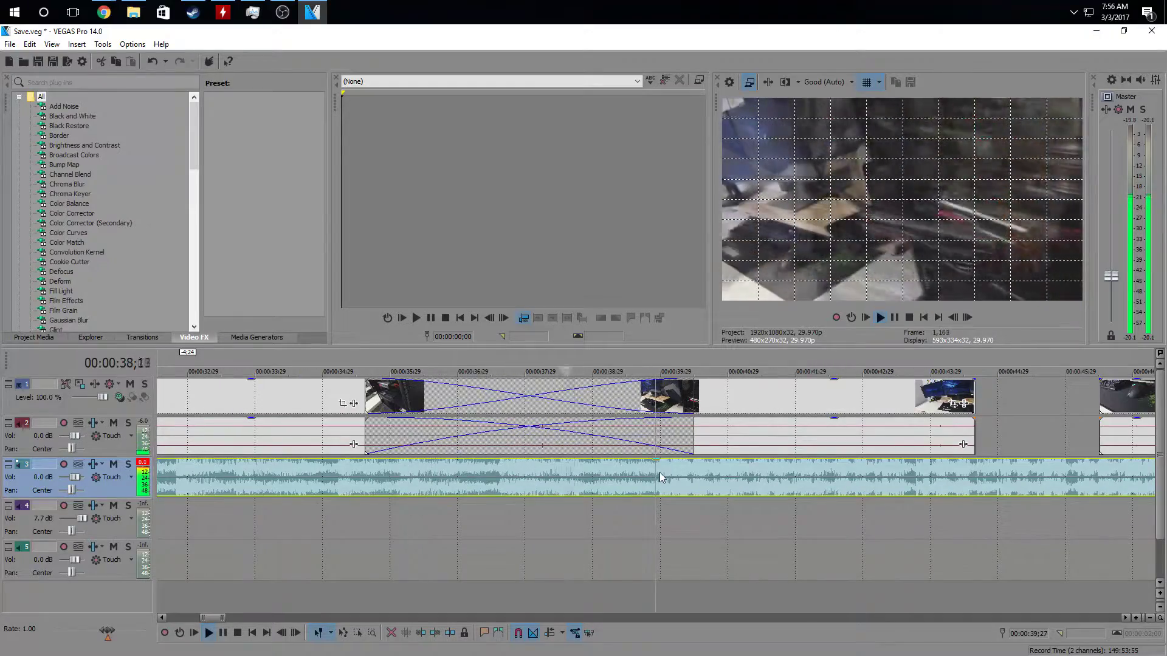
pyautogui.rightClick(660, 475)
pyautogui.click(709, 280)
pyautogui.press('Delete')
pyautogui.moveTo(658, 463); pyautogui.dragTo(568, 463)
pyautogui.scroll(-6, 568, 463)
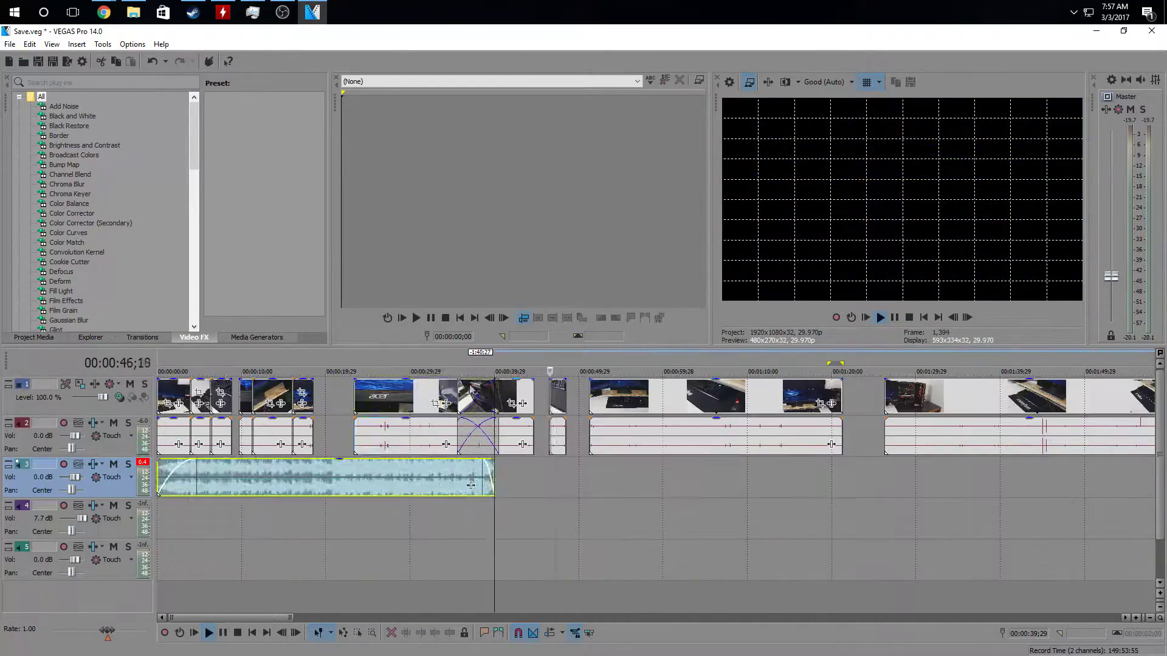
# Delete all leftover B-roll clips after the edited shots
pyautogui.click(450, 392)
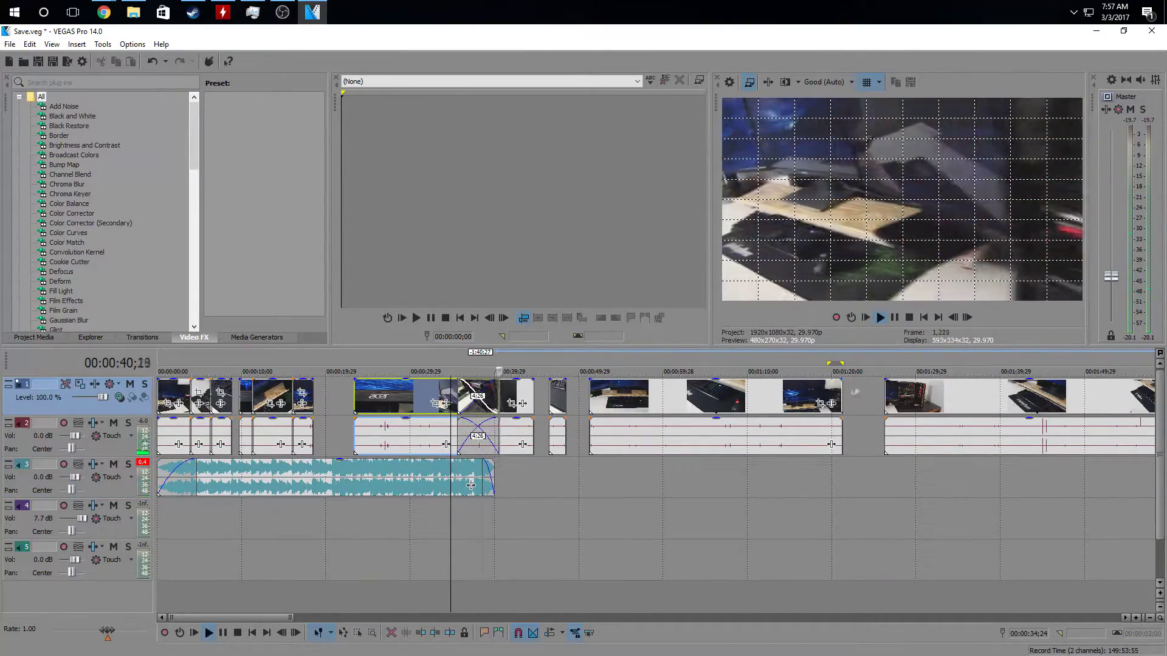
pyautogui.click(895, 317)
pyautogui.click(516, 395)
pyautogui.press('Delete')
pyautogui.click(557, 395)
pyautogui.press('Delete')
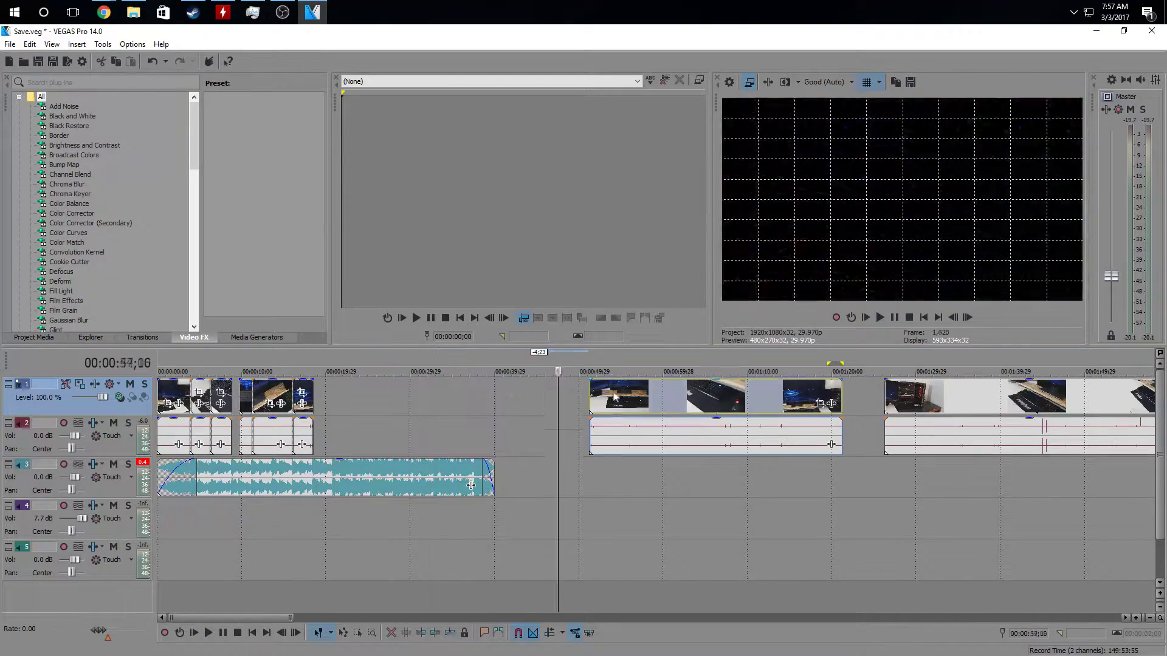
pyautogui.click(903, 395)
pyautogui.press('Delete')
pyautogui.scroll(-3, 902, 395)
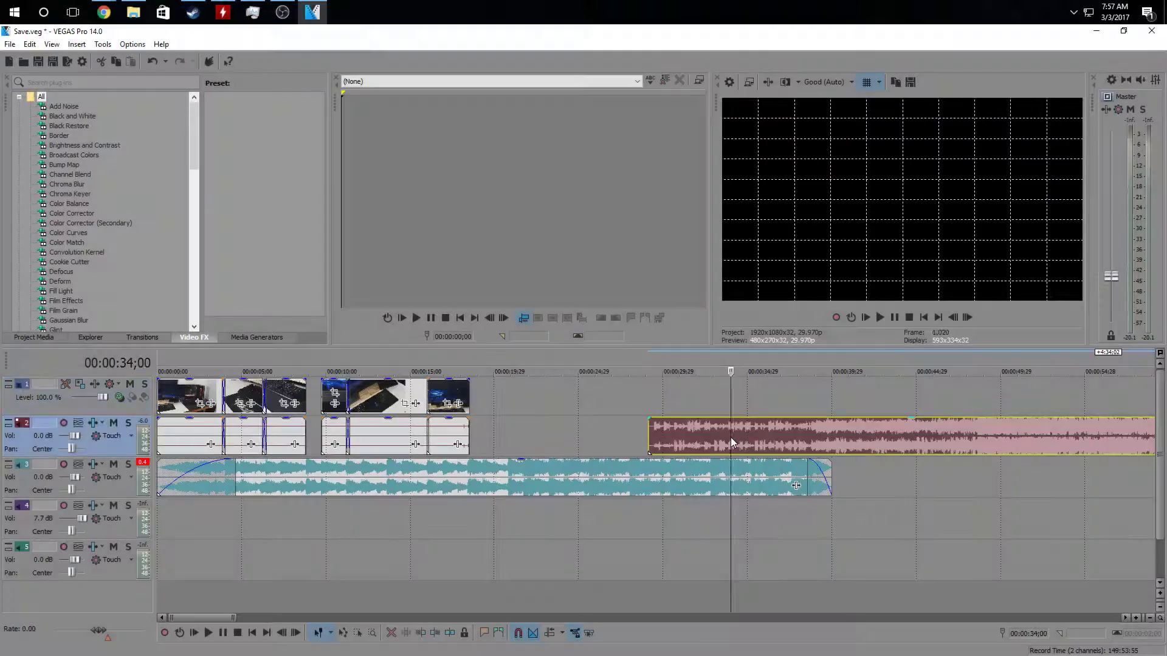
# Add the long B-roll clip to the timeline beyond the edited shots, starting at about 00:00:36
pyautogui.moveTo(796, 447); pyautogui.dragTo(777, 432)
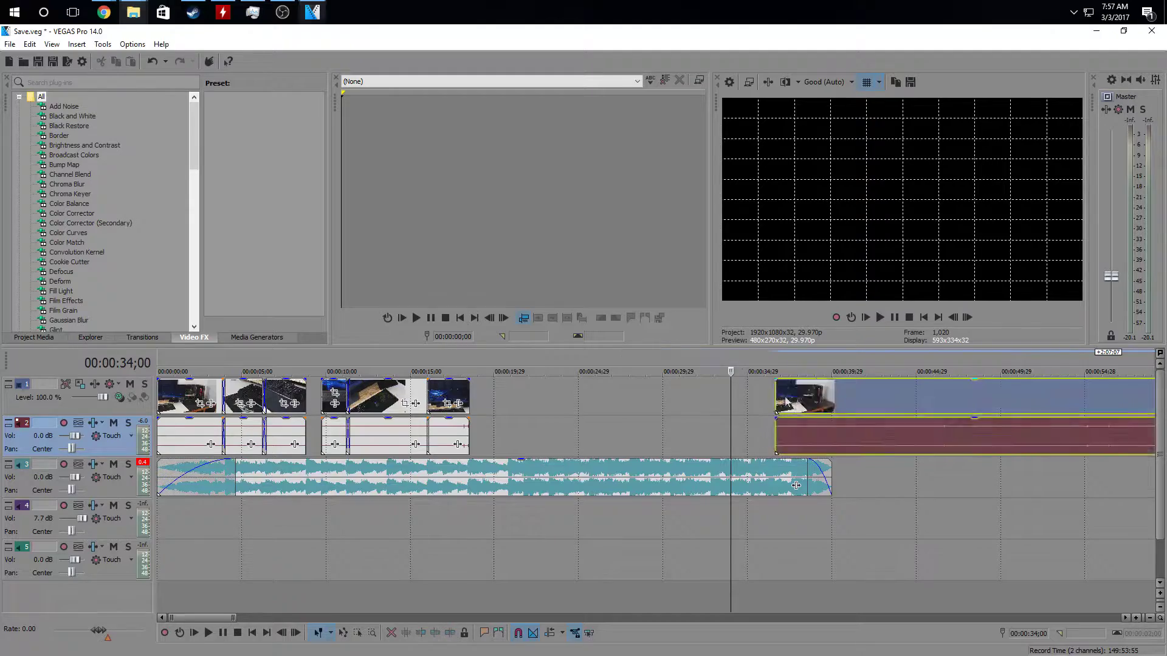
pyautogui.click(785, 396)
pyautogui.scroll(-2, 533, 399)
pyautogui.click(333, 437)
pyautogui.scroll(4, 333, 436)
pyautogui.scroll(-2, 648, 426)
pyautogui.moveTo(444, 426); pyautogui.dragTo(679, 425)
pyautogui.click(545, 423)
pyautogui.hotkey('shift', 'space')
pyautogui.scroll(-3, 804, 401)
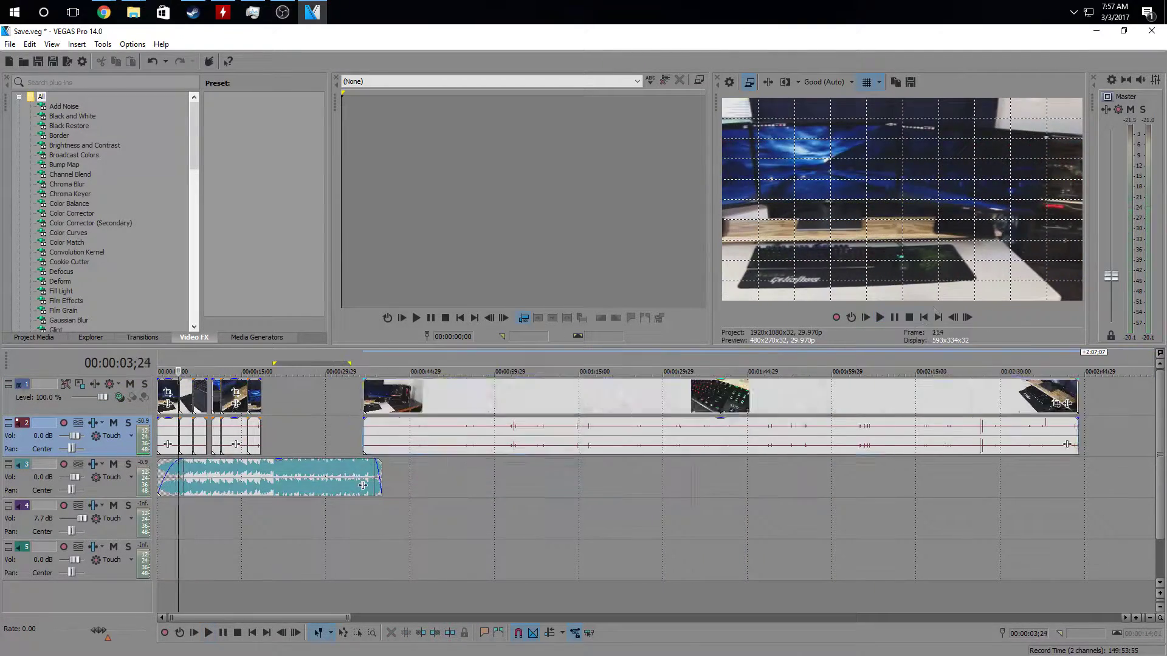
pyautogui.press('space')
# Look through the newly added B-roll clip and split it at about 00:02:16
pyautogui.click(825, 402)
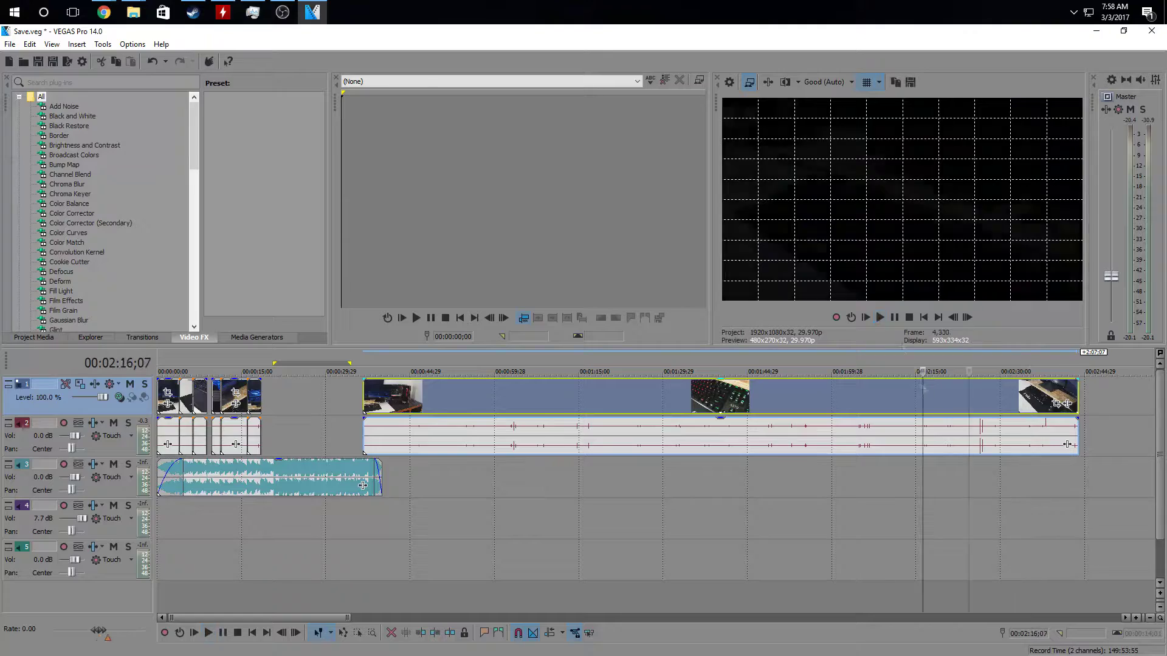
pyautogui.scroll(1, 948, 386)
pyautogui.press('Left')
pyautogui.press('Left')
pyautogui.press('Left')
pyautogui.press('Left')
pyautogui.press('Left')
pyautogui.press('Left')
pyautogui.press('Left')
pyautogui.press('Left')
pyautogui.press('Left')
pyautogui.press('Left')
pyautogui.press('Left')
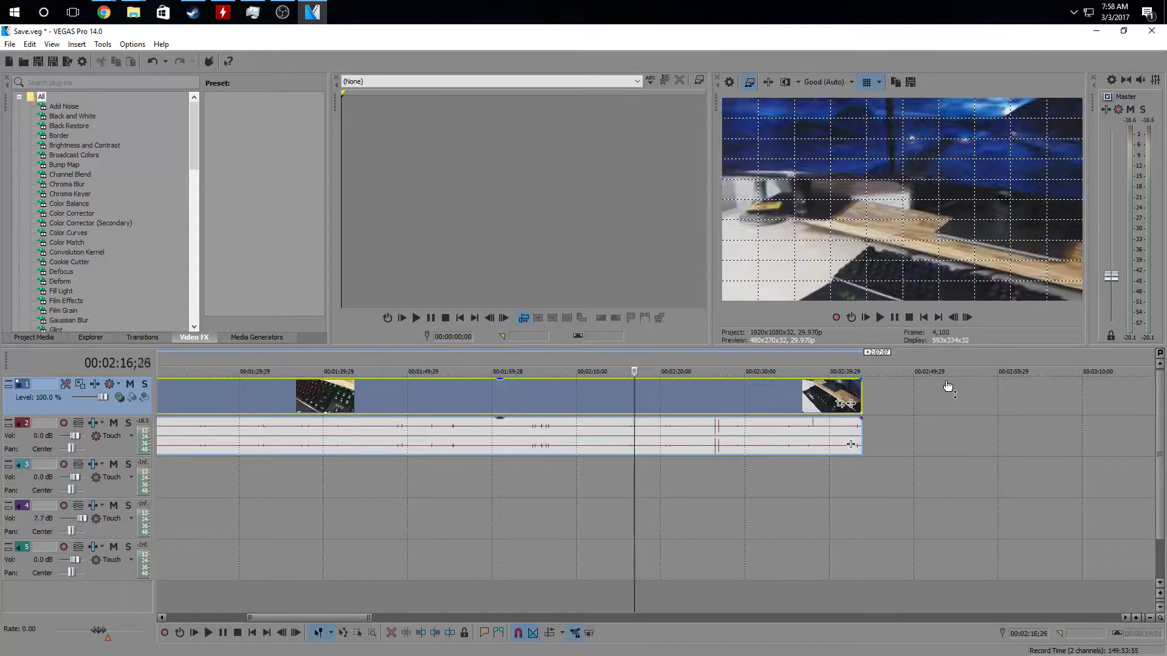
pyautogui.press('s')
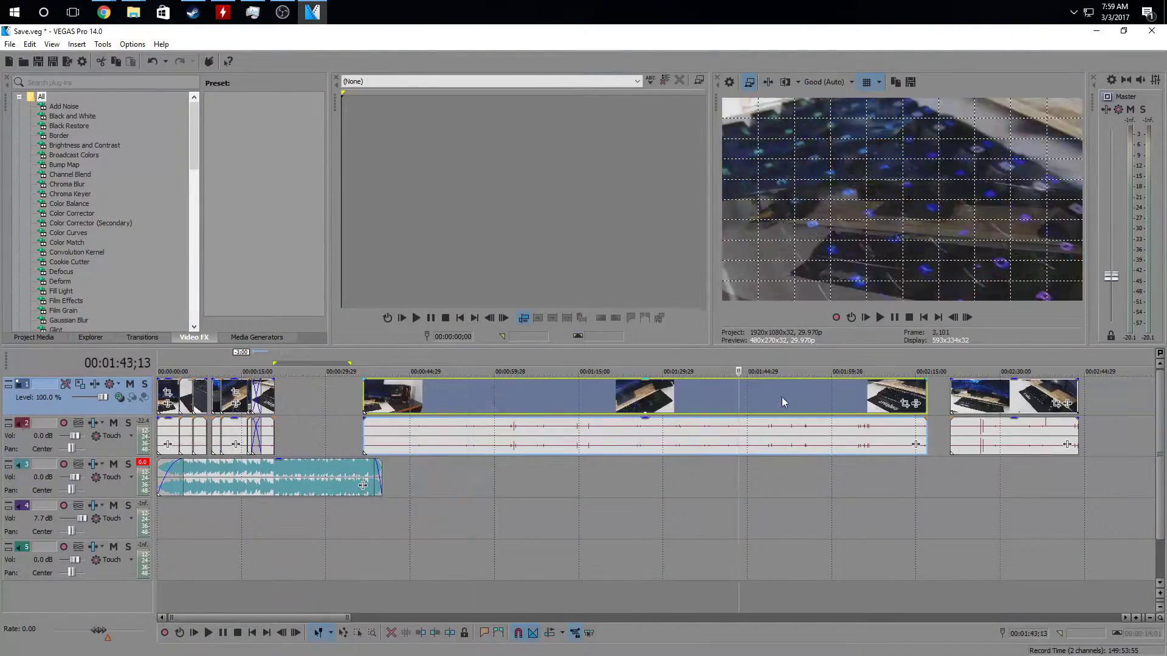
# Cut out the section between about 00:01:17 and 00:01:25 of the B-roll and move it to the end of the edited shots
pyautogui.click(363, 485)
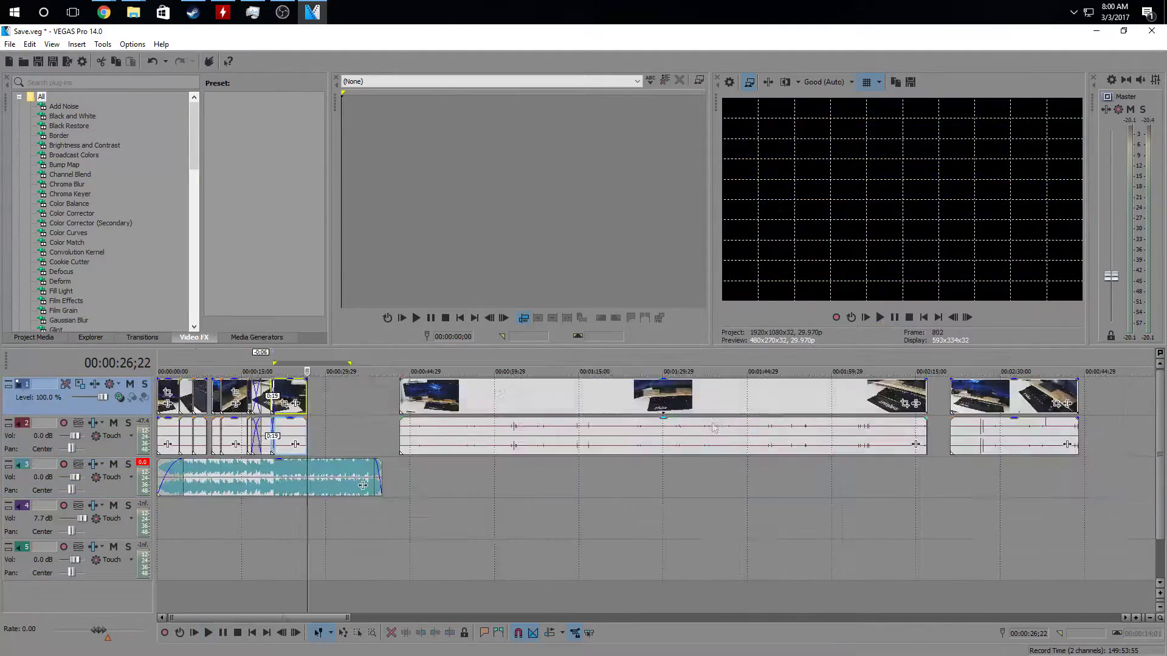
pyautogui.click(585, 409)
pyautogui.click(613, 406)
pyautogui.click(635, 404)
pyautogui.click(617, 404)
pyautogui.click(597, 405)
pyautogui.click(589, 406)
pyautogui.click(590, 403)
pyautogui.press('s')
pyautogui.click(653, 398)
pyautogui.click(635, 400)
pyautogui.moveTo(636, 400); pyautogui.dragTo(327, 411)
pyautogui.press('s')
# Look through the remaining B-roll between about 00:01:25 and 00:02:15 for another usable shot
pyautogui.click(813, 403)
pyautogui.moveTo(838, 406); pyautogui.dragTo(841, 406)
pyautogui.click(846, 406)
pyautogui.click(894, 405)
pyautogui.click(905, 404)
pyautogui.click(979, 108)
pyautogui.moveTo(925, 391); pyautogui.dragTo(751, 403)
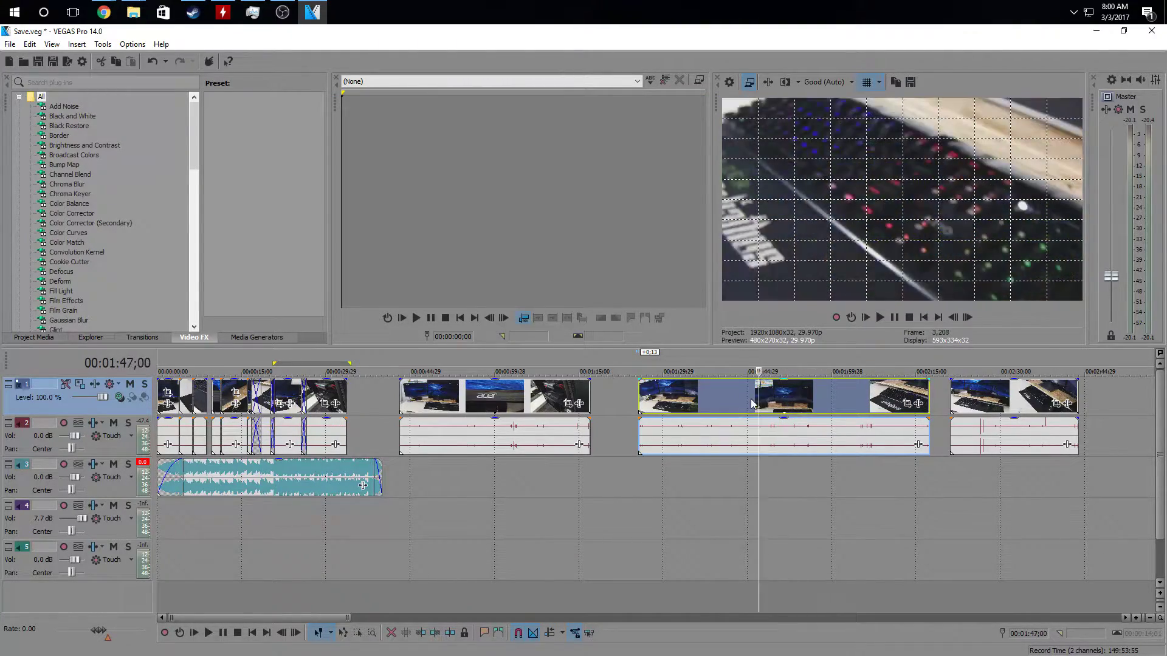
pyautogui.click(716, 402)
# Split the last B-roll clip at about 00:02:37 and move its final part to the end of the edited shots
pyautogui.click(952, 401)
pyautogui.moveTo(1057, 372); pyautogui.dragTo(1025, 371)
pyautogui.click(880, 317)
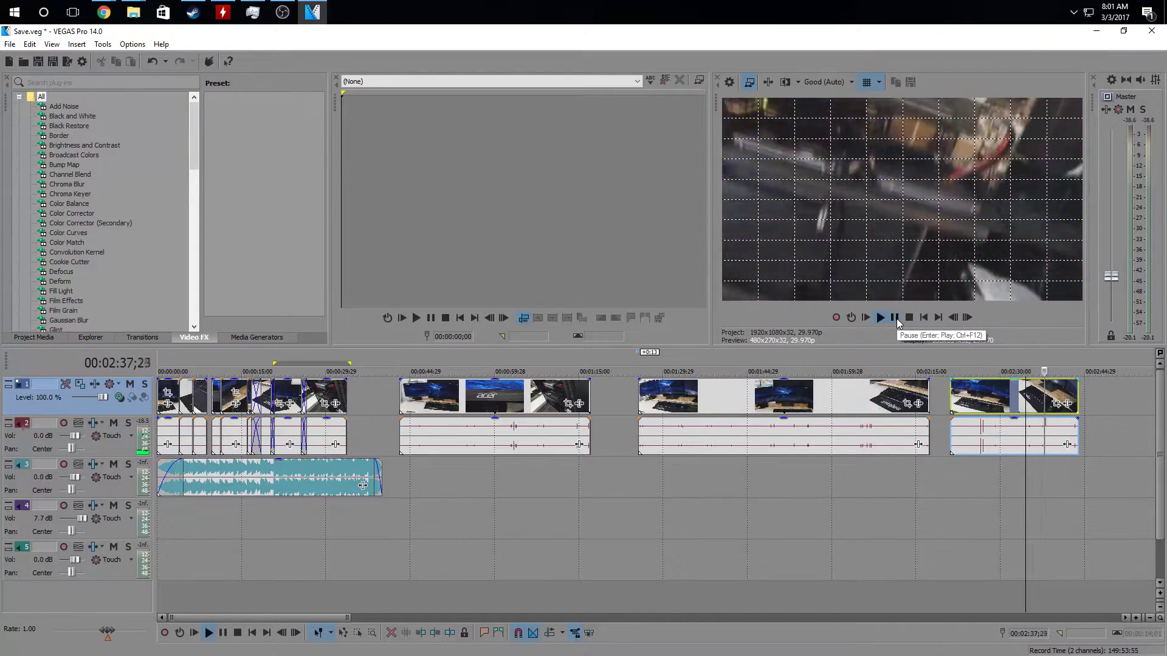
pyautogui.click(896, 319)
pyautogui.rightClick(1063, 395)
pyautogui.press('s')
pyautogui.click(1070, 395)
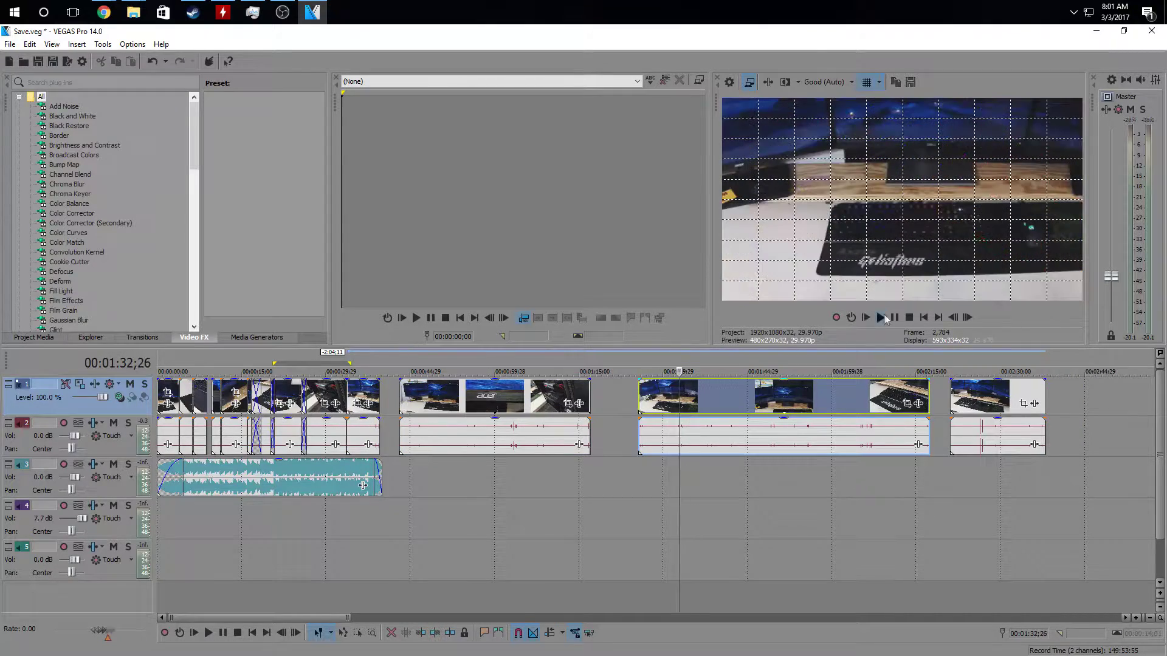
# Cut out the keyboard section between about 00:01:33 and 00:01:38 and append it to the edited shots
pyautogui.click(883, 317)
pyautogui.press('s')
pyautogui.click(708, 398)
pyautogui.press('space')
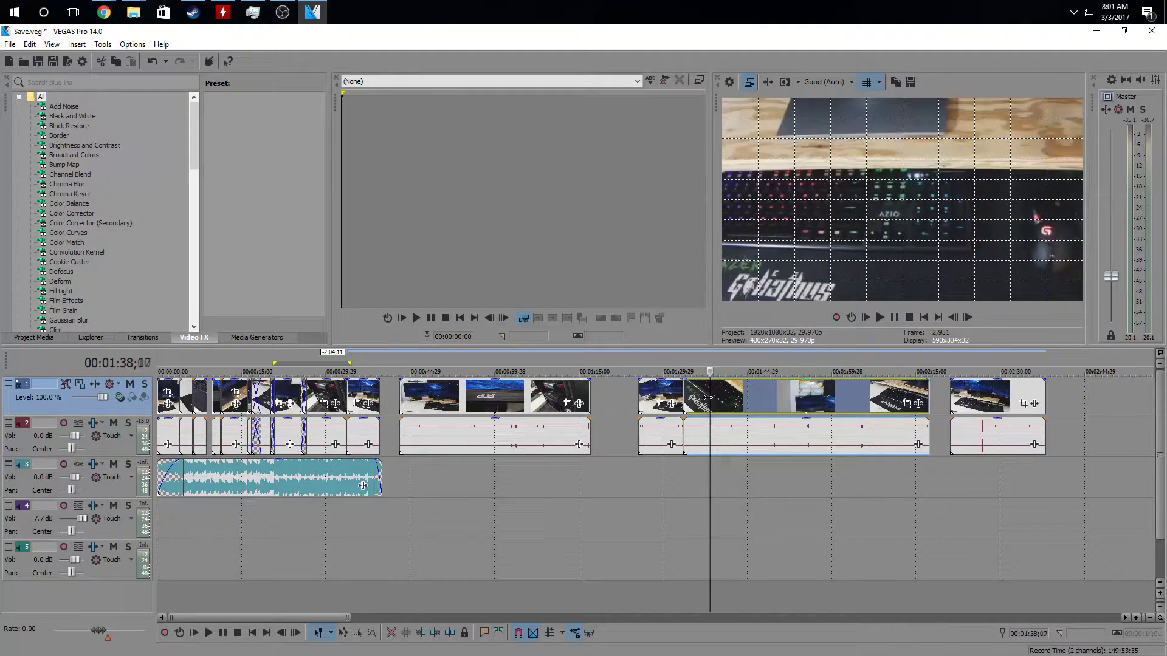
pyautogui.press('s')
pyautogui.moveTo(697, 398); pyautogui.dragTo(393, 398)
# Delete the unused B-roll clips remaining beyond the edited shots
pyautogui.click(650, 428)
pyautogui.press('Delete')
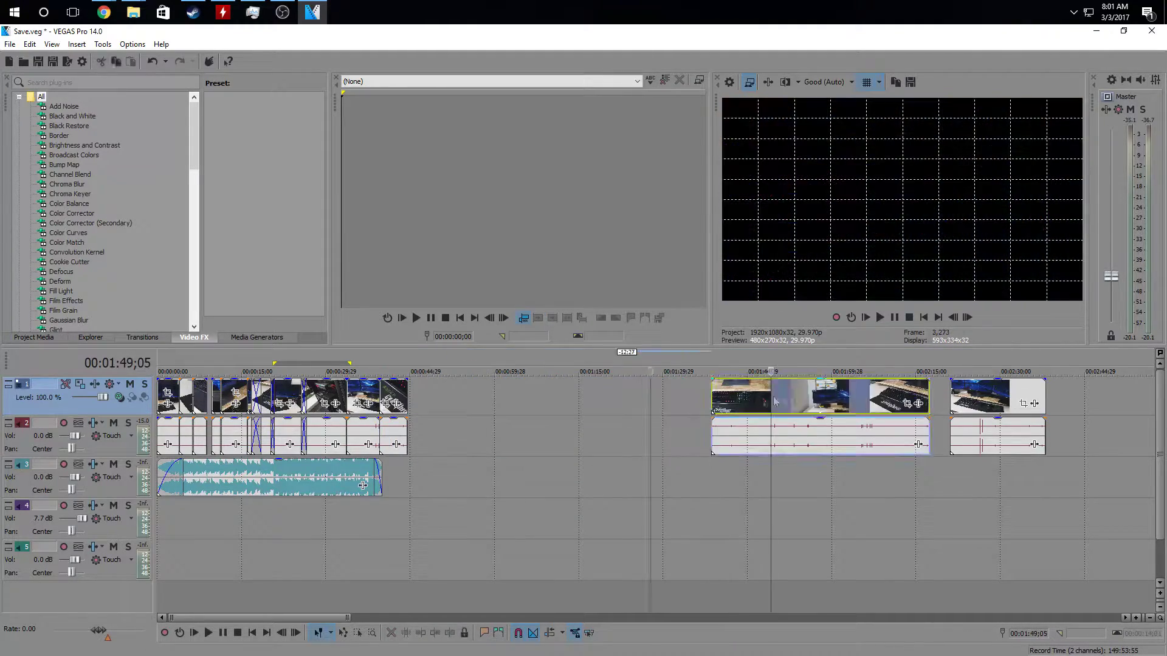
pyautogui.click(820, 429)
pyautogui.click(979, 428)
pyautogui.press('Delete')
# Play the edit from about 00:00:17, then overlap each of the last two shots with the shot before it to crossfade them
pyautogui.click(316, 429)
pyautogui.scroll(3, 796, 485)
pyautogui.click(441, 398)
pyautogui.click(880, 317)
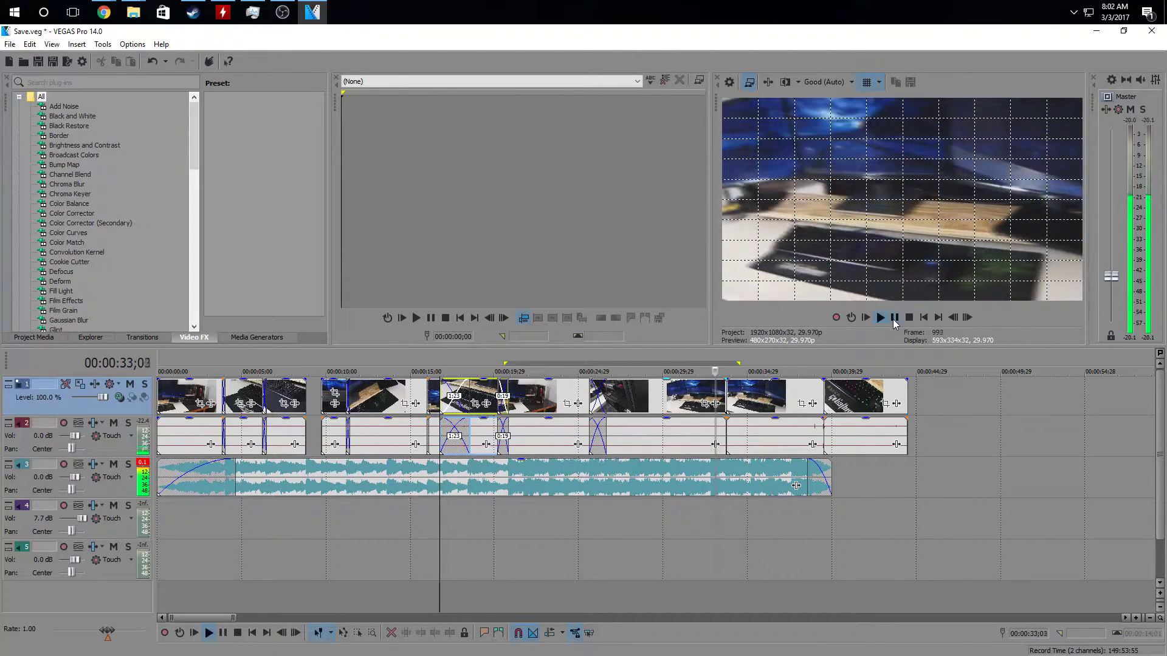
pyautogui.click(898, 319)
pyautogui.moveTo(774, 398); pyautogui.dragTo(747, 398)
pyautogui.moveTo(856, 398); pyautogui.dragTo(781, 398)
# Set the video preview quality to Preview (Full) and hide the grid overlay while playing the edit
pyautogui.click(545, 398)
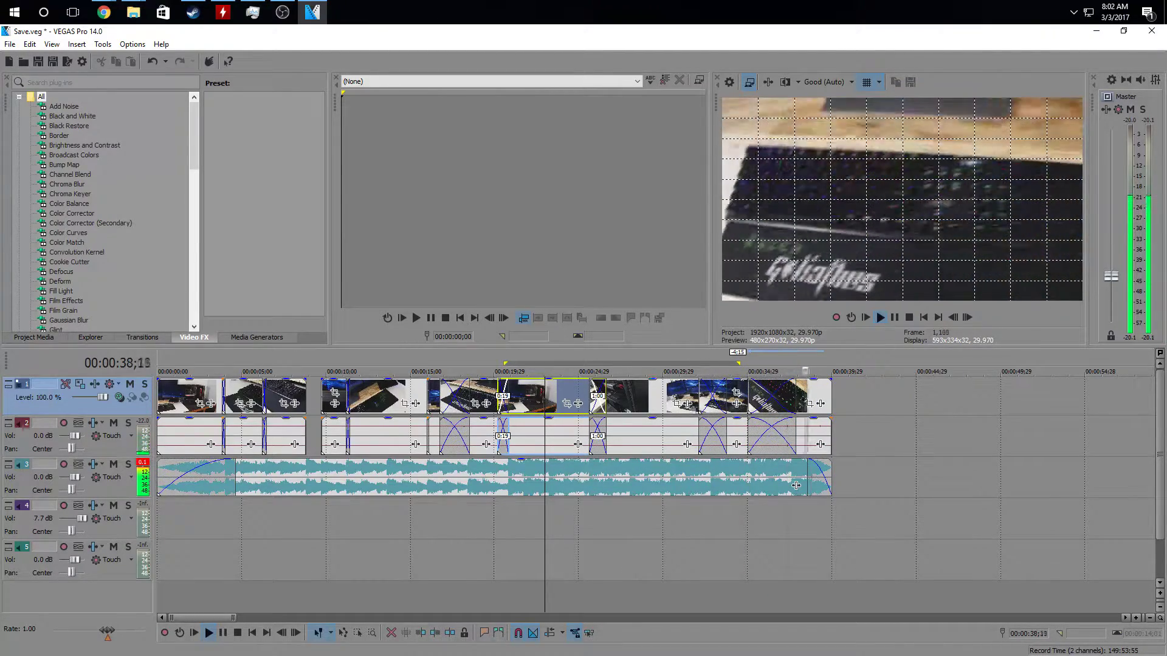
pyautogui.click(886, 126)
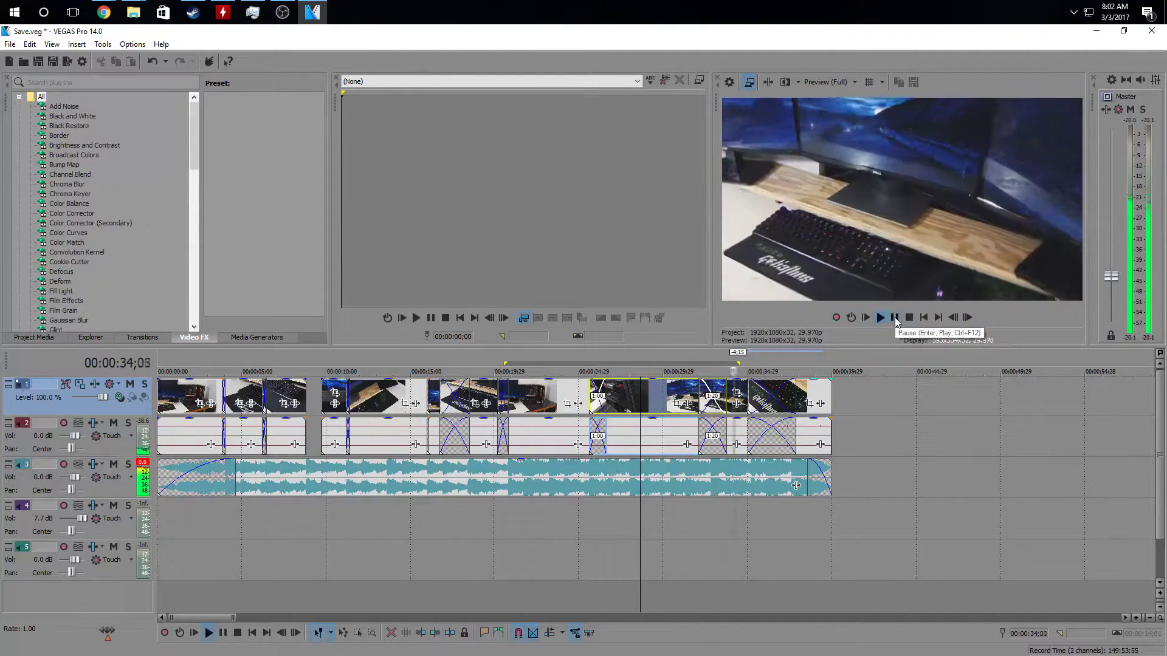
pyautogui.click(895, 317)
# Adjust the overlaps of the last two shots to crossfades of 1:29 and 2:16, ending the final keyboard shot with the music
pyautogui.scroll(4, 773, 400)
pyautogui.moveTo(773, 400)
pyautogui.mouseDown()
pyautogui.moveTo(739, 401)
pyautogui.moveTo(752, 403)
pyautogui.mouseUp()
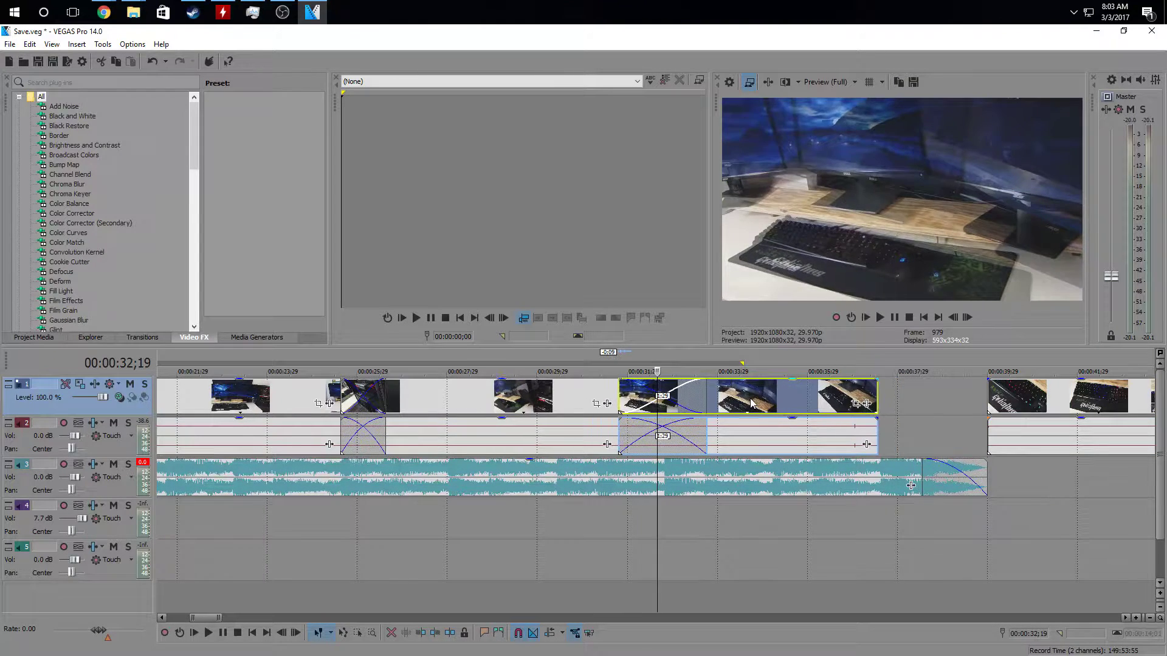
pyautogui.click(542, 399)
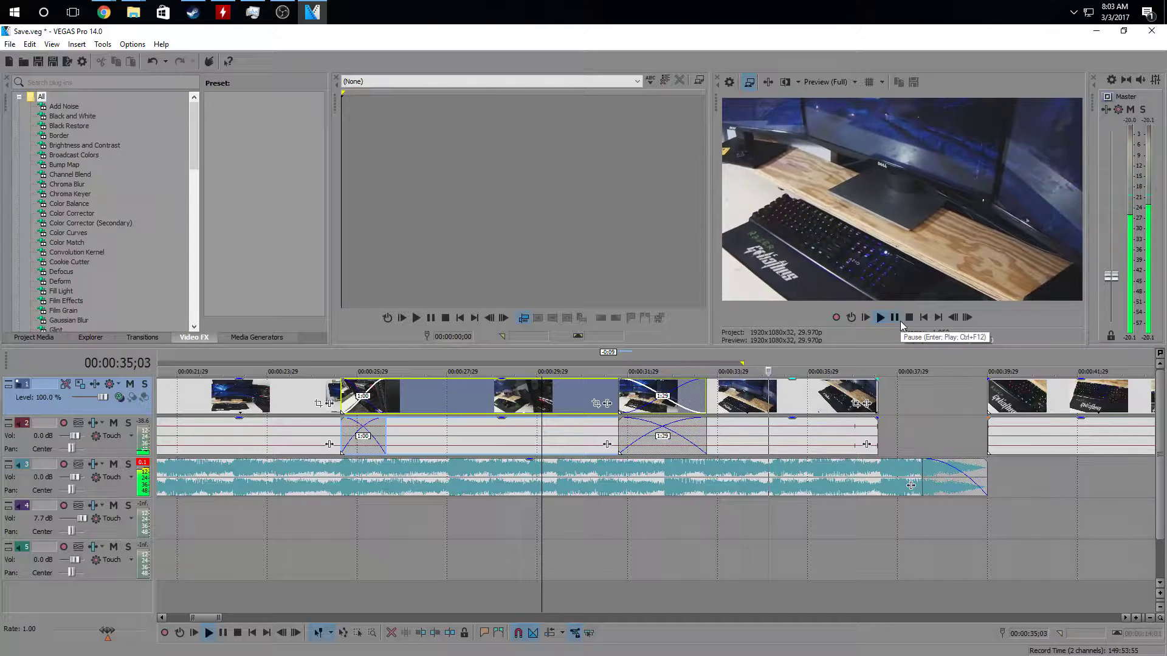
pyautogui.moveTo(1045, 401); pyautogui.dragTo(821, 409)
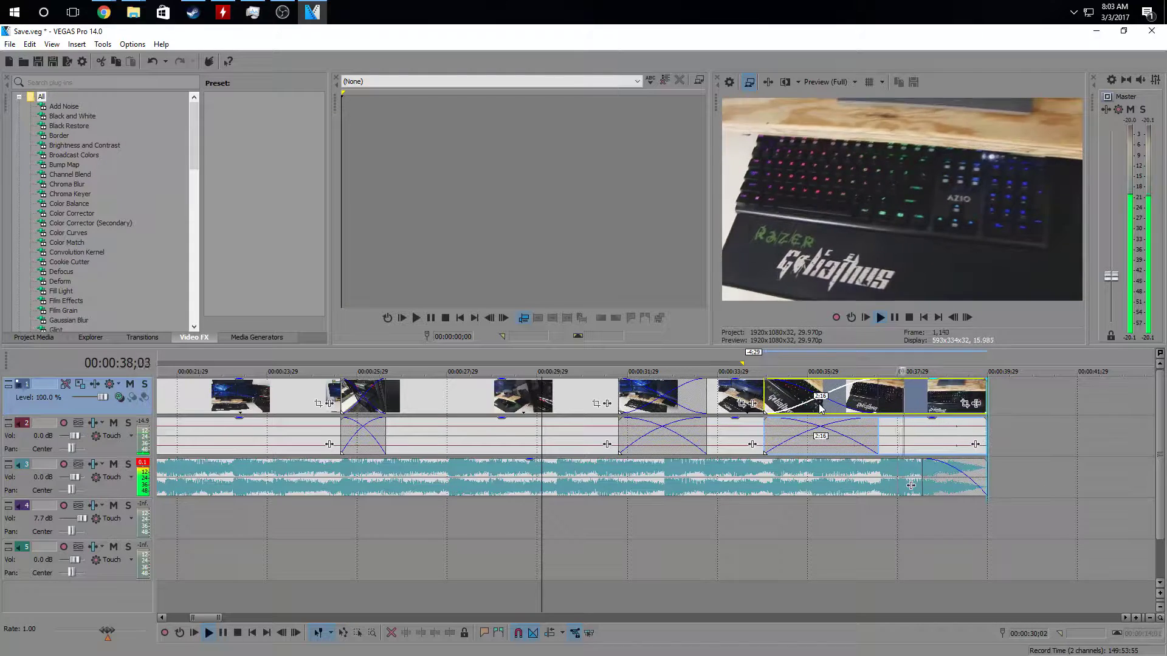
# Fade out the end of the final keyboard shot over about 19 frames and play back the edit
pyautogui.click(604, 395)
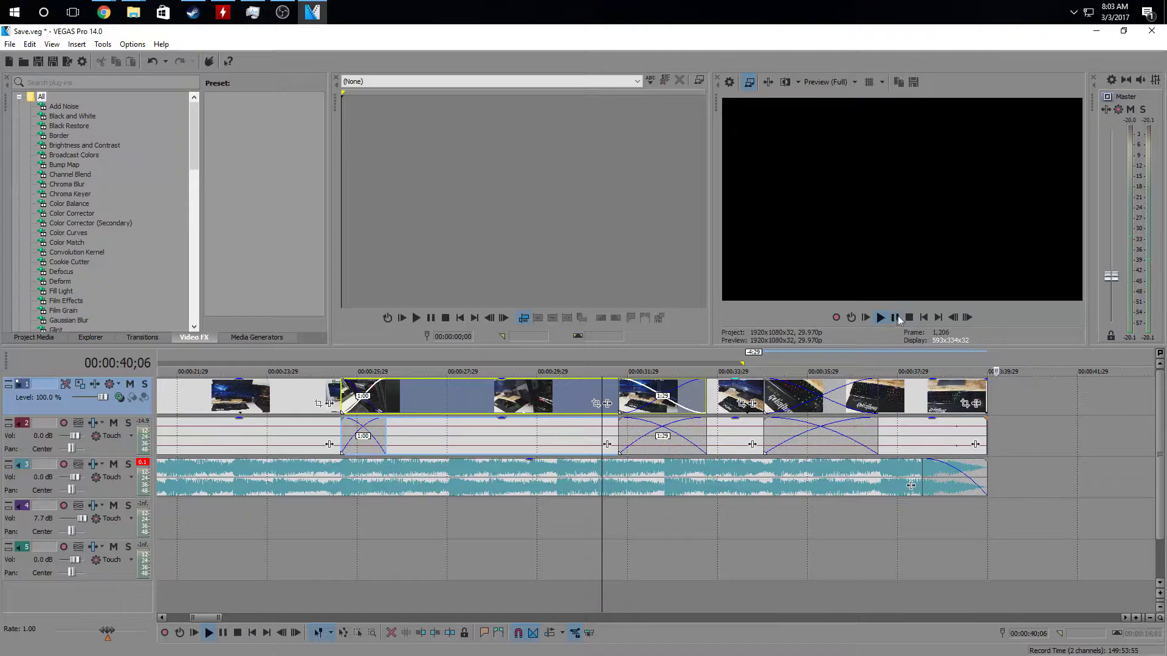
pyautogui.moveTo(988, 381); pyautogui.dragTo(962, 383)
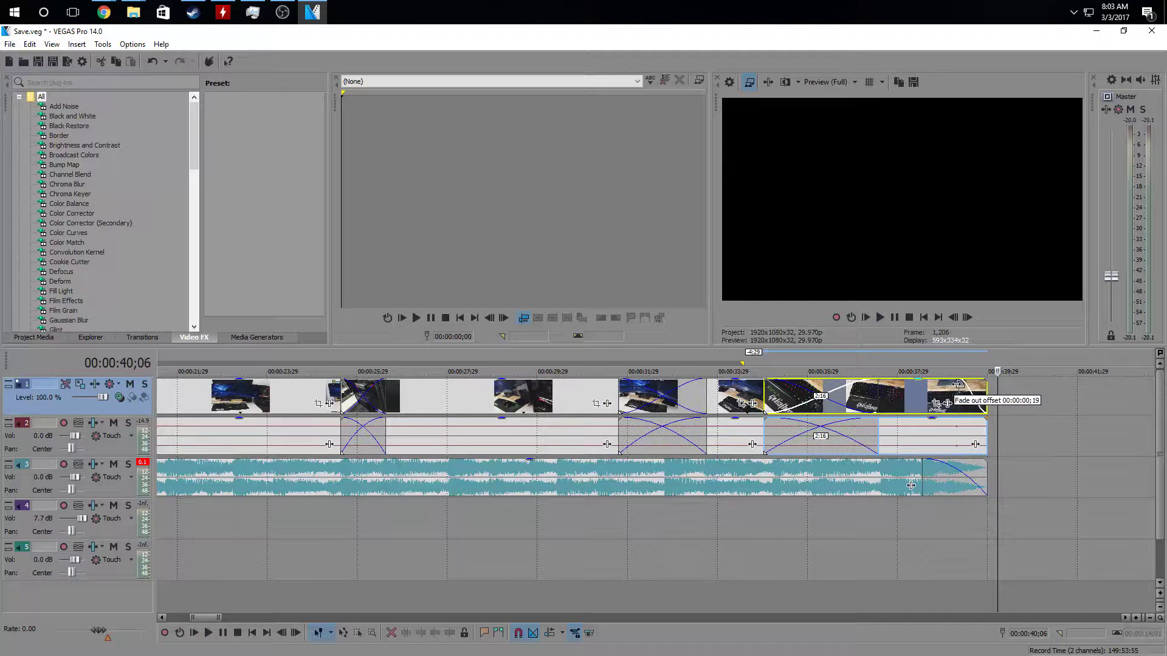
pyautogui.click(721, 395)
pyautogui.click(879, 317)
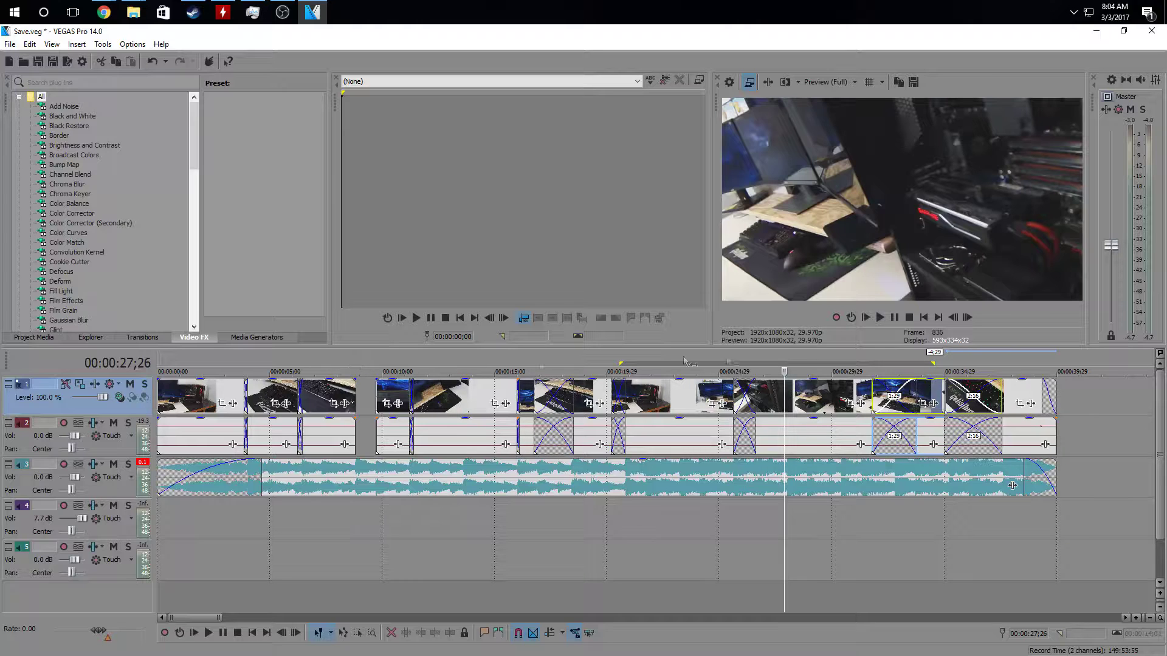
pyautogui.press('space')
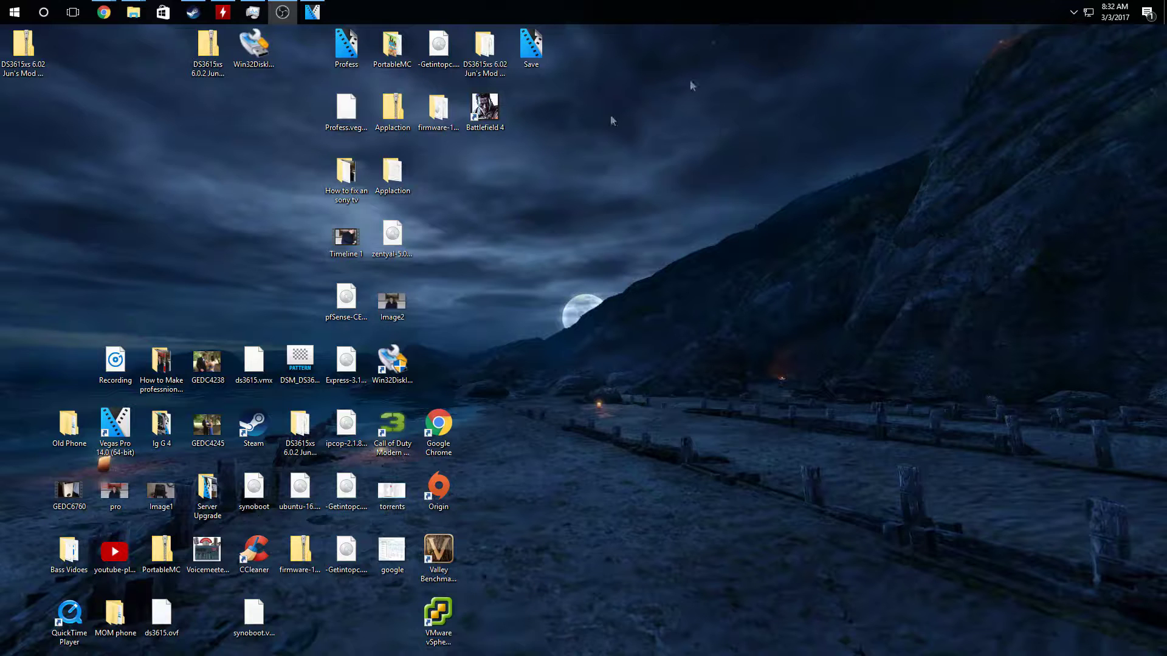
# Switch to VEGAS Pro with the saved intro project, maximize its window and place the cursor past the edit at about 00:00:43
pyautogui.rightClick(313, 12)
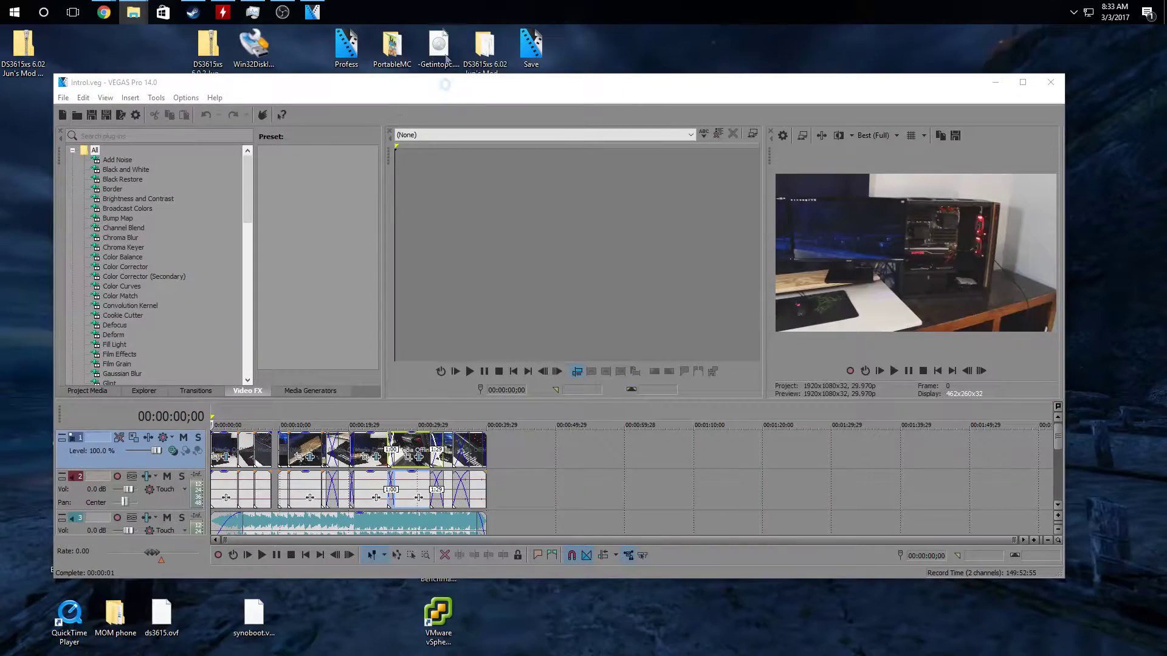
pyautogui.doubleClick(445, 83)
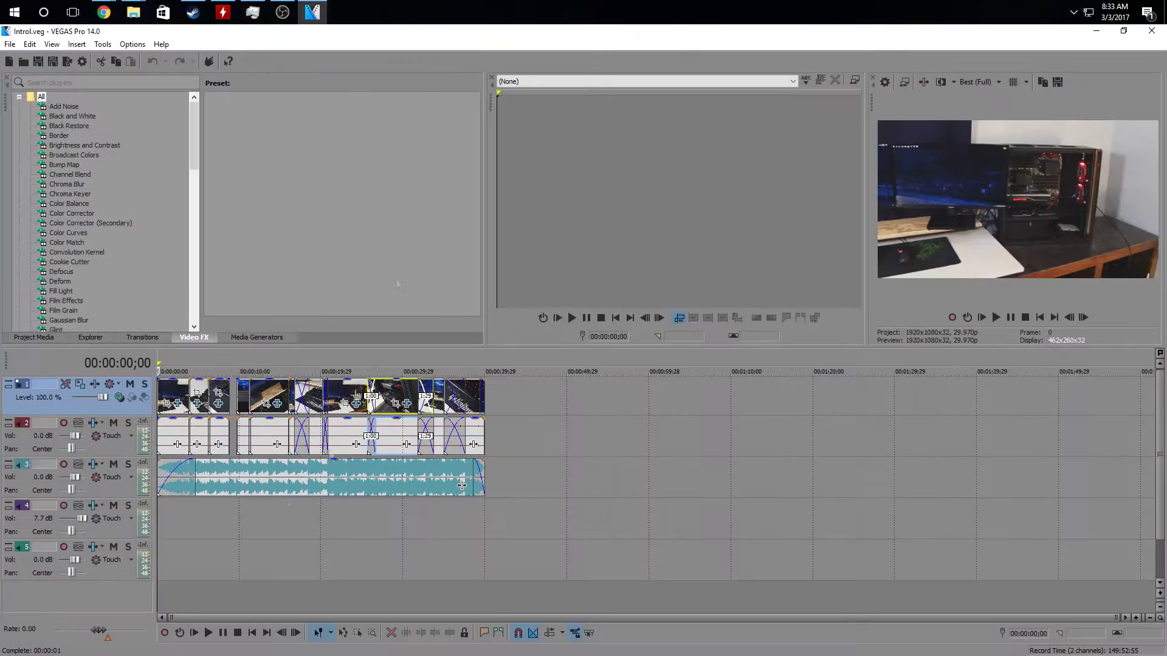
pyautogui.click(175, 394)
pyautogui.click(499, 393)
pyautogui.click(515, 392)
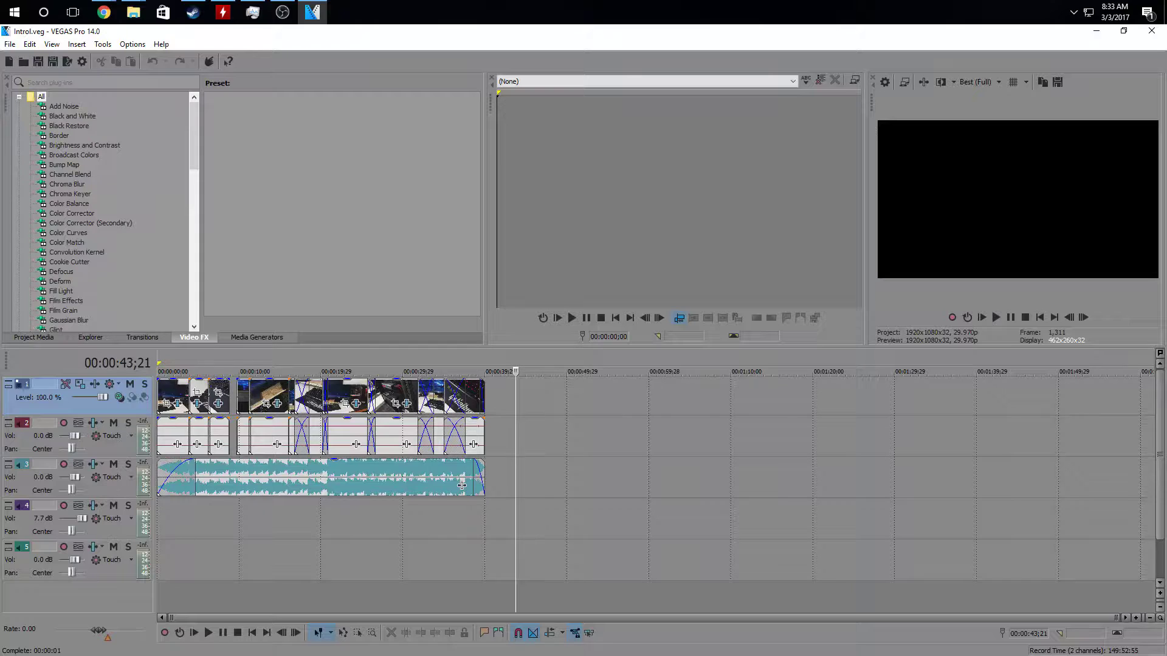
# Bring the main video clip and the separate microphone recording in from File Explorer, and move the video so it ends with the microphone audio
pyautogui.hotkey('alt', 'Tab')
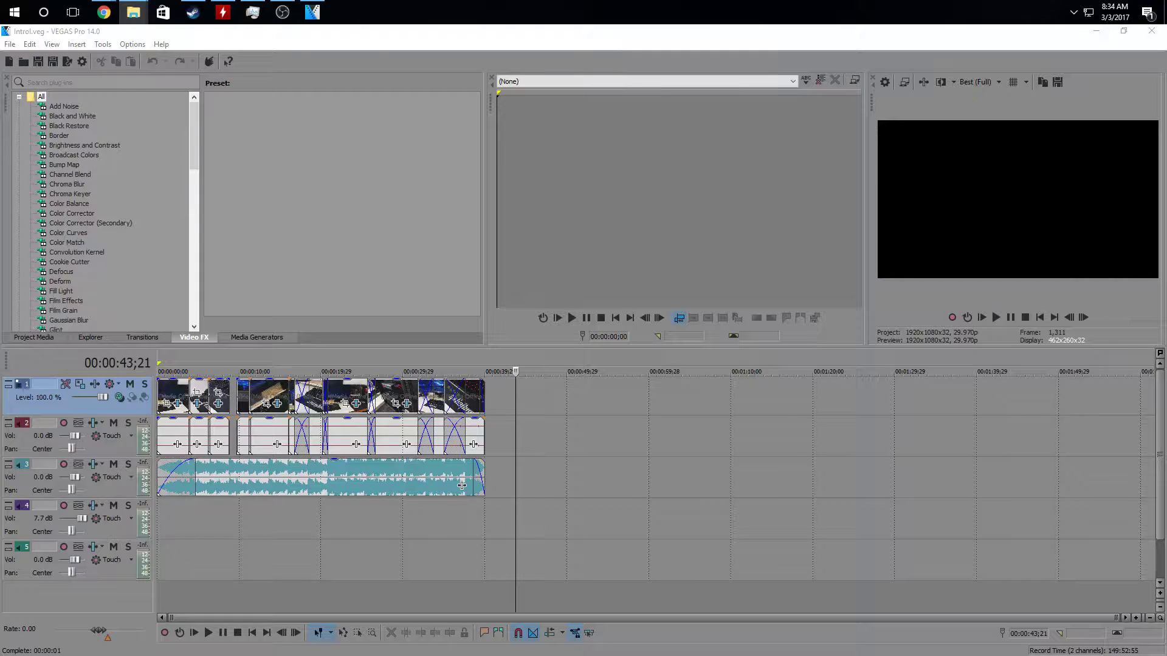
pyautogui.moveTo(694, 365); pyautogui.dragTo(579, 395)
pyautogui.scroll(-6, 655, 477)
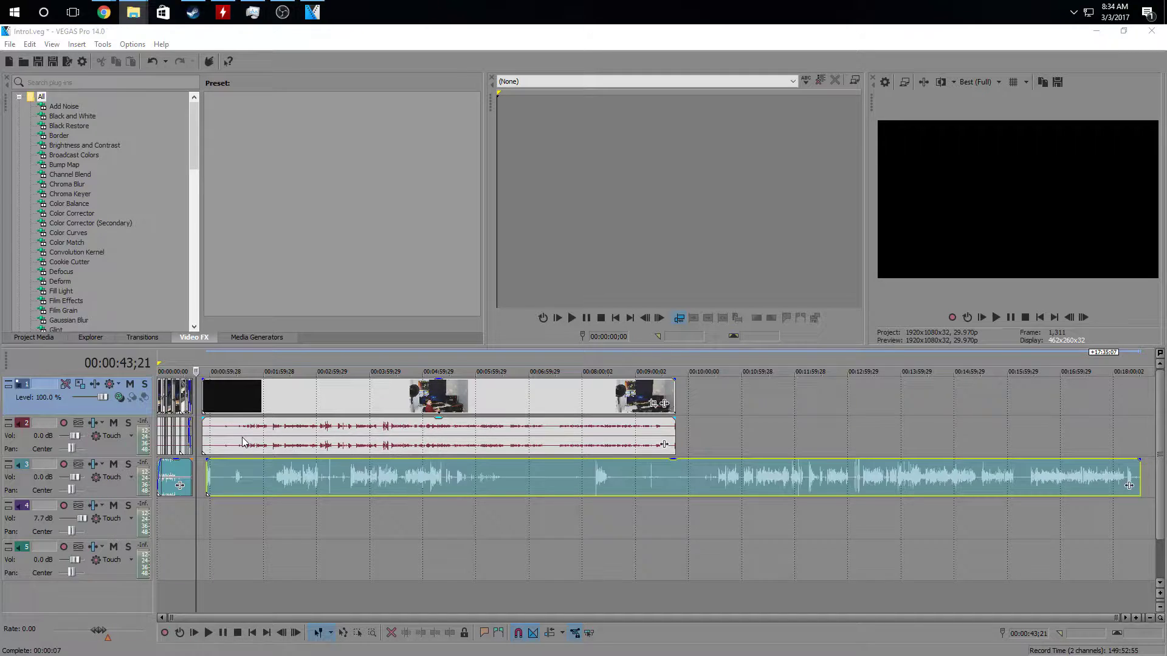
pyautogui.moveTo(315, 396); pyautogui.dragTo(778, 416)
# Align the video clip and its camera audio with the microphone recording where speech resumes after the pause, at about 00:16:27
pyautogui.click(1027, 475)
pyautogui.scroll(10, 1033, 477)
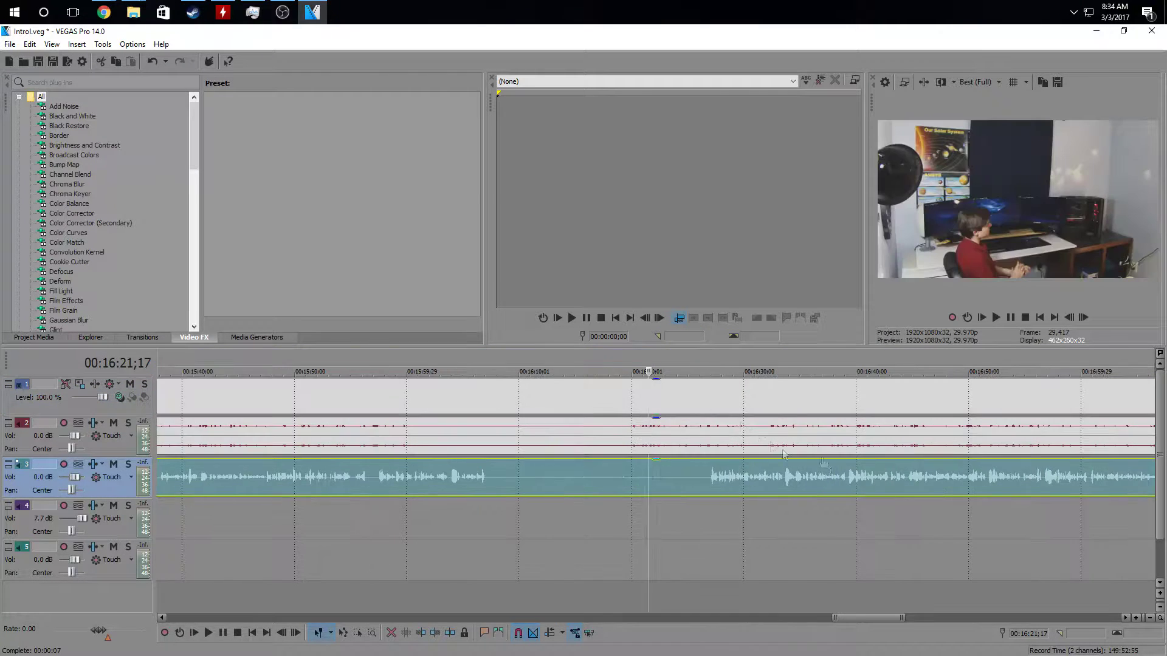
pyautogui.click(712, 478)
pyautogui.scroll(5, 716, 479)
pyautogui.click(775, 397)
pyautogui.scroll(5, 775, 396)
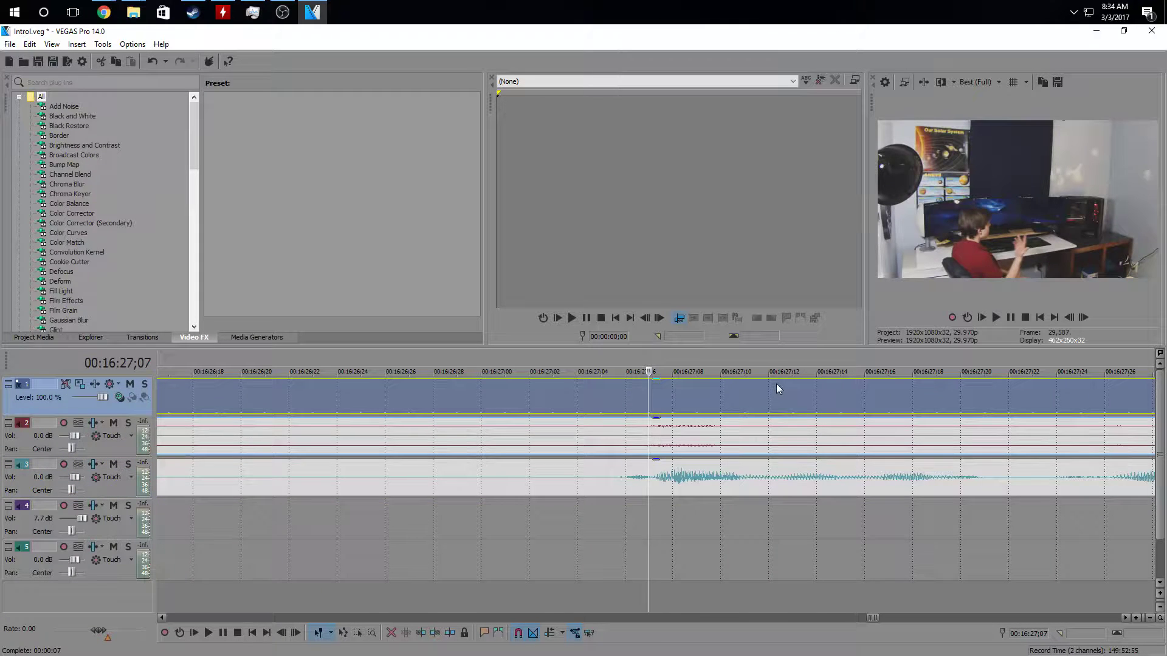
pyautogui.scroll(-10, 790, 480)
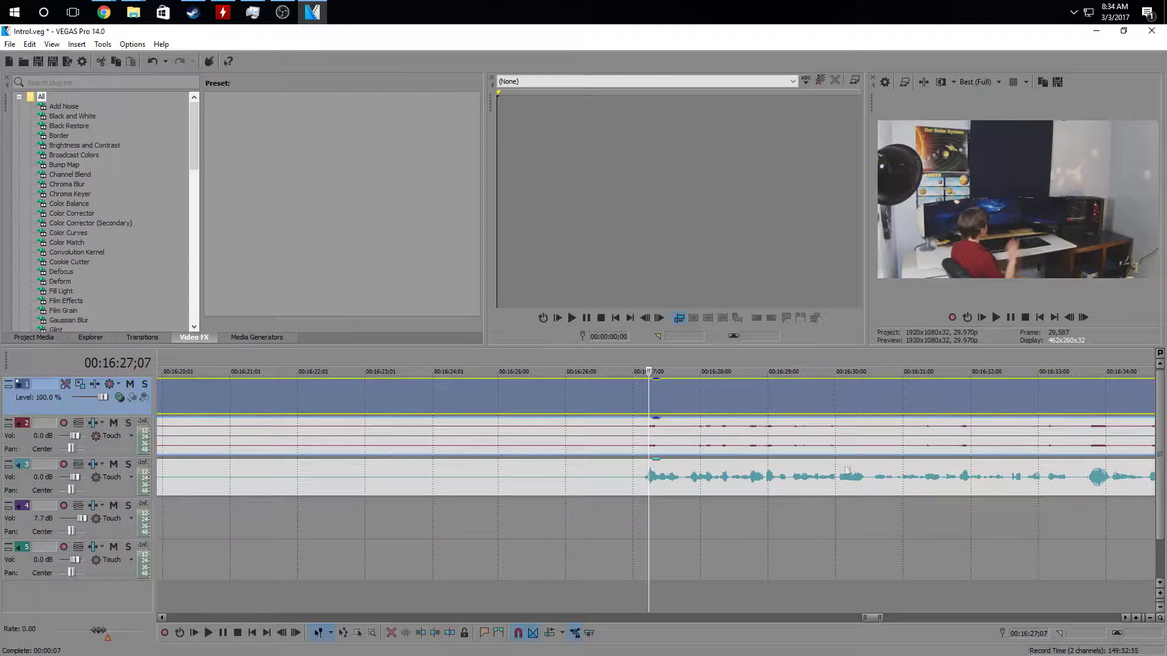
pyautogui.scroll(-5, 989, 460)
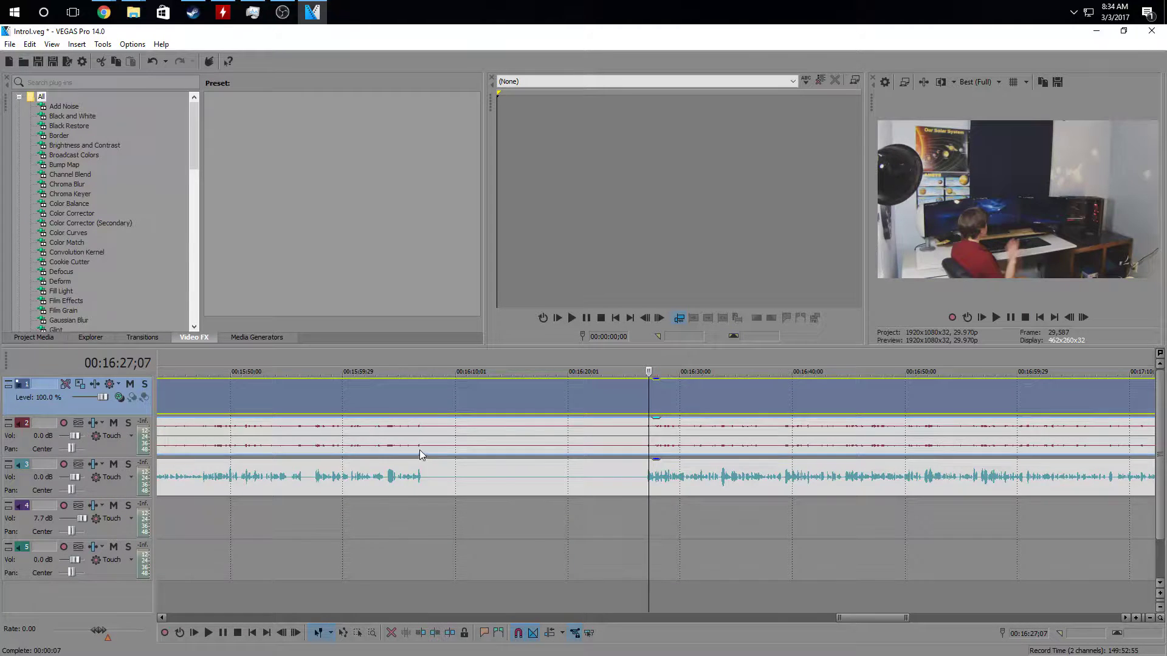
# Compare the camera and microphone waveforms at about 00:16:06 and 00:15:52 to check the sync
pyautogui.click(422, 455)
pyautogui.scroll(8, 422, 454)
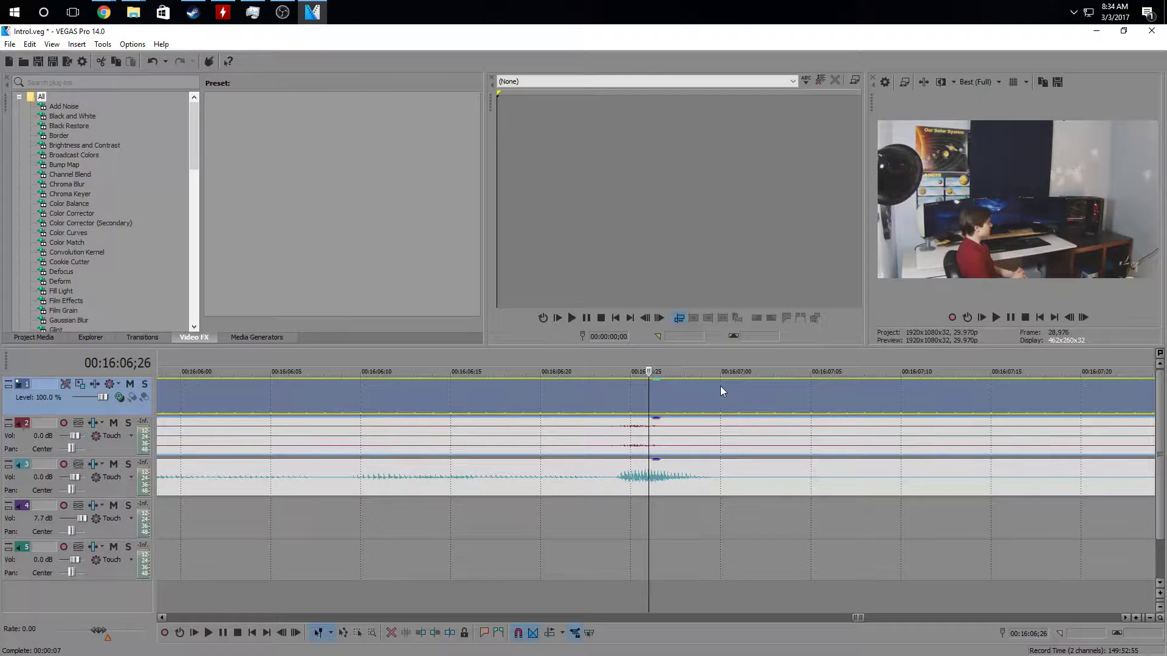
pyautogui.scroll(-6, 550, 472)
pyautogui.click(528, 474)
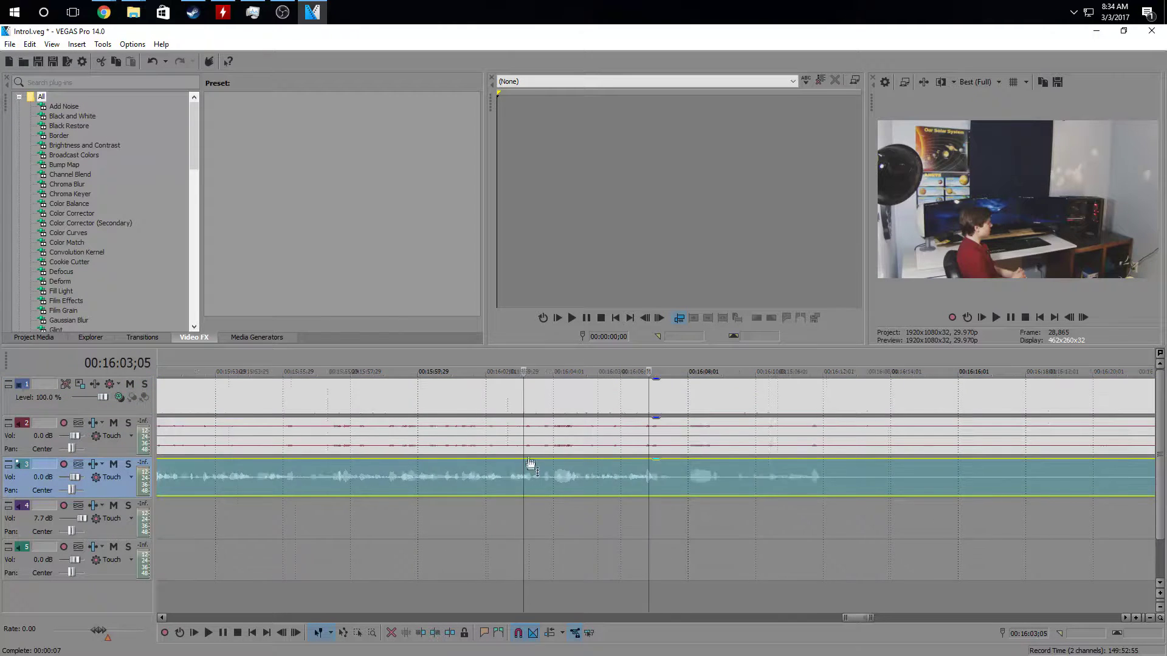
pyautogui.scroll(-2, 315, 472)
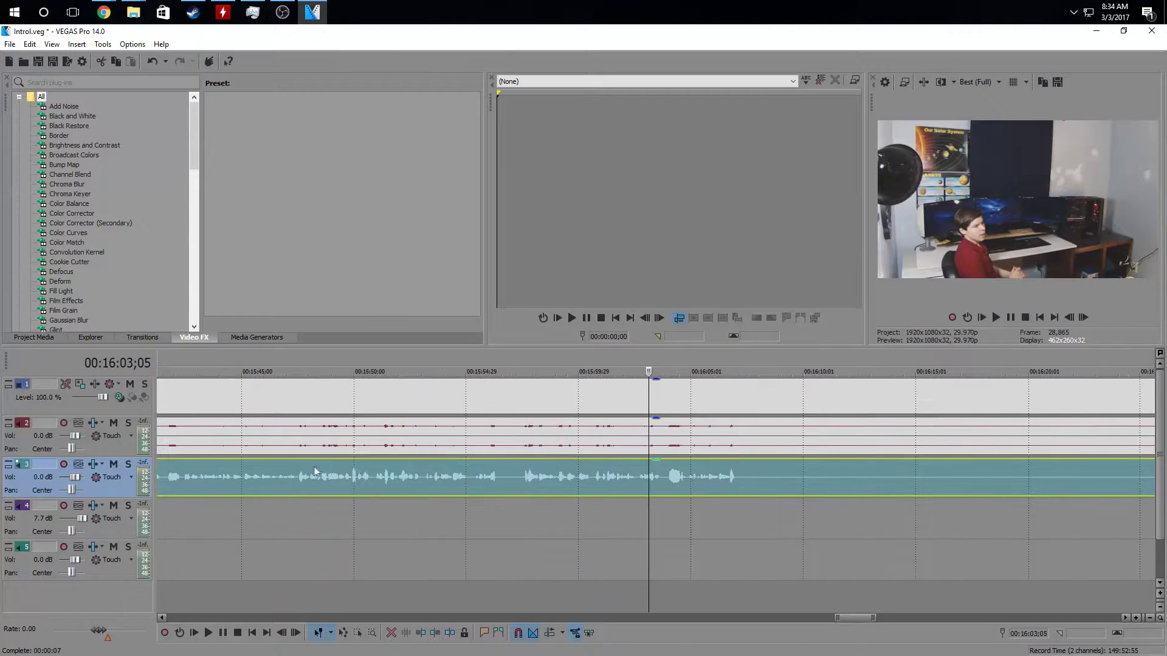
pyautogui.click(416, 452)
pyautogui.scroll(8, 527, 471)
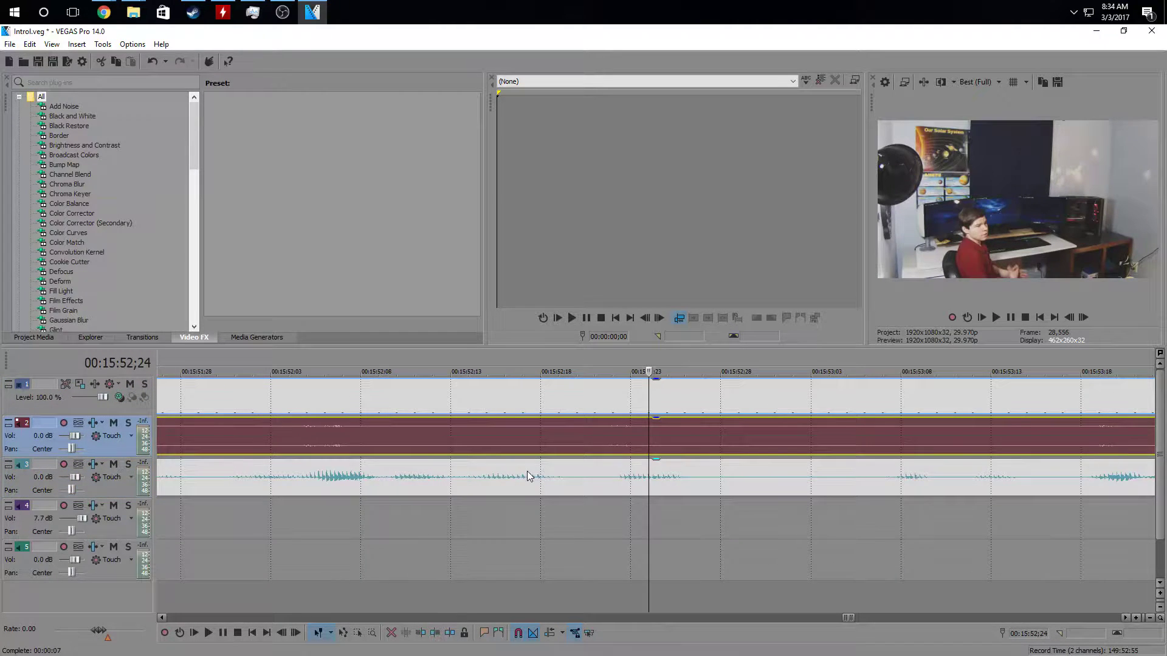
pyautogui.click(668, 396)
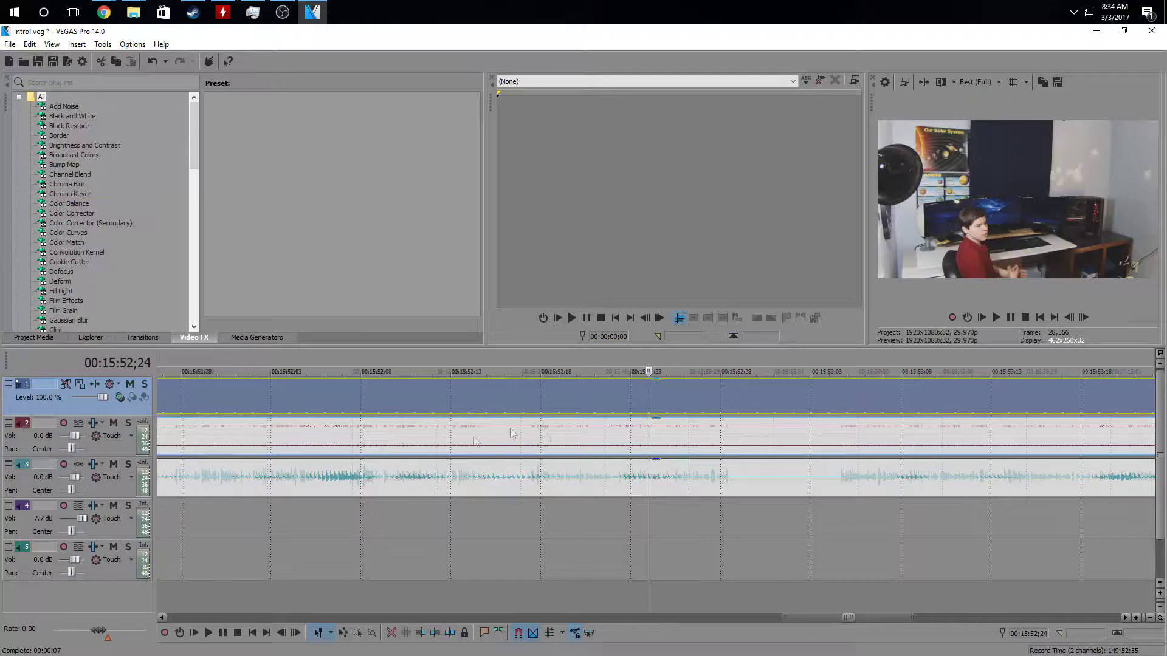
# Compare the camera and microphone waveforms near the start of the video, at about 00:10:09 and 00:10:25
pyautogui.scroll(-10, 543, 431)
pyautogui.click(610, 450)
pyautogui.scroll(6, 650, 474)
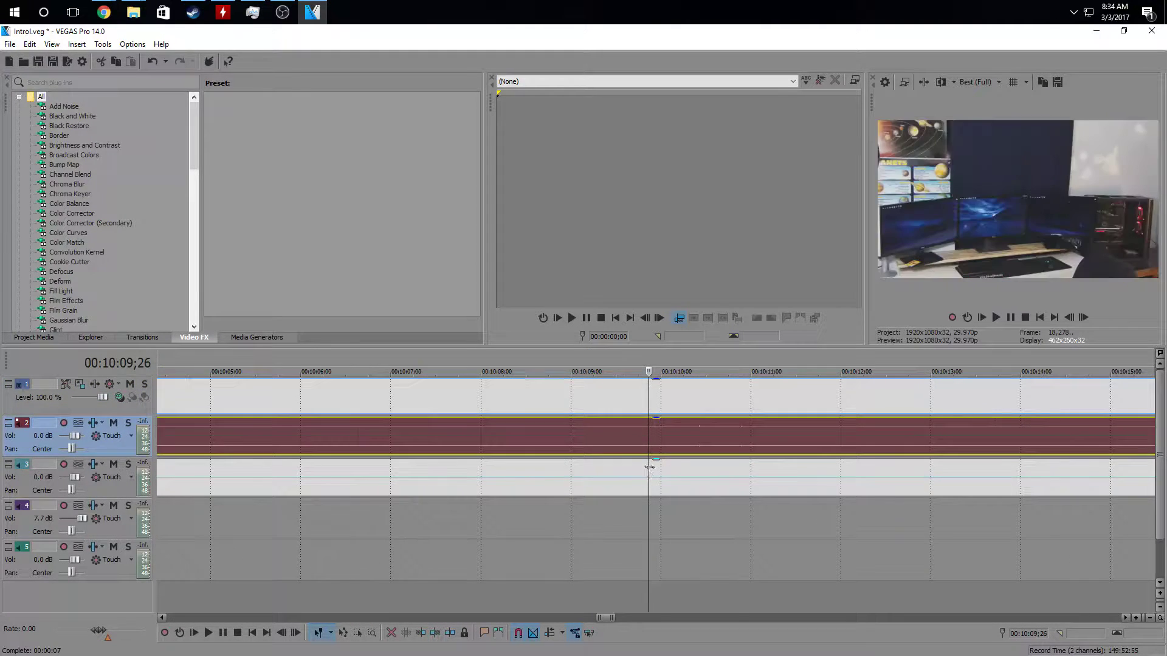
pyautogui.click(702, 468)
pyautogui.scroll(8, 699, 469)
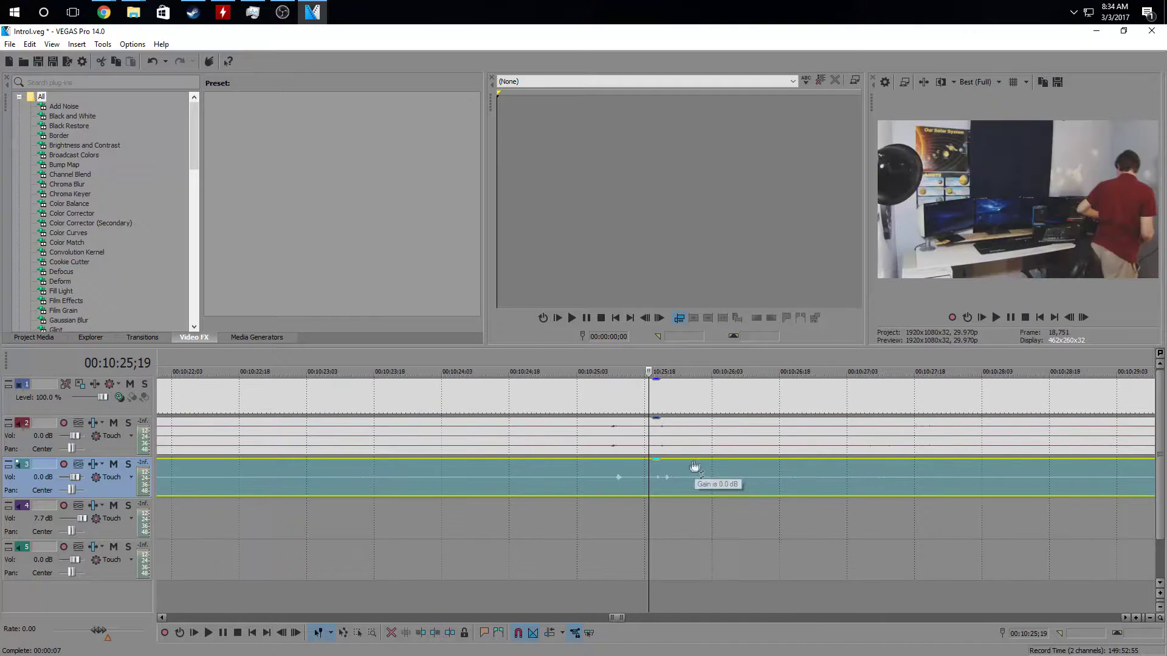
pyautogui.click(538, 401)
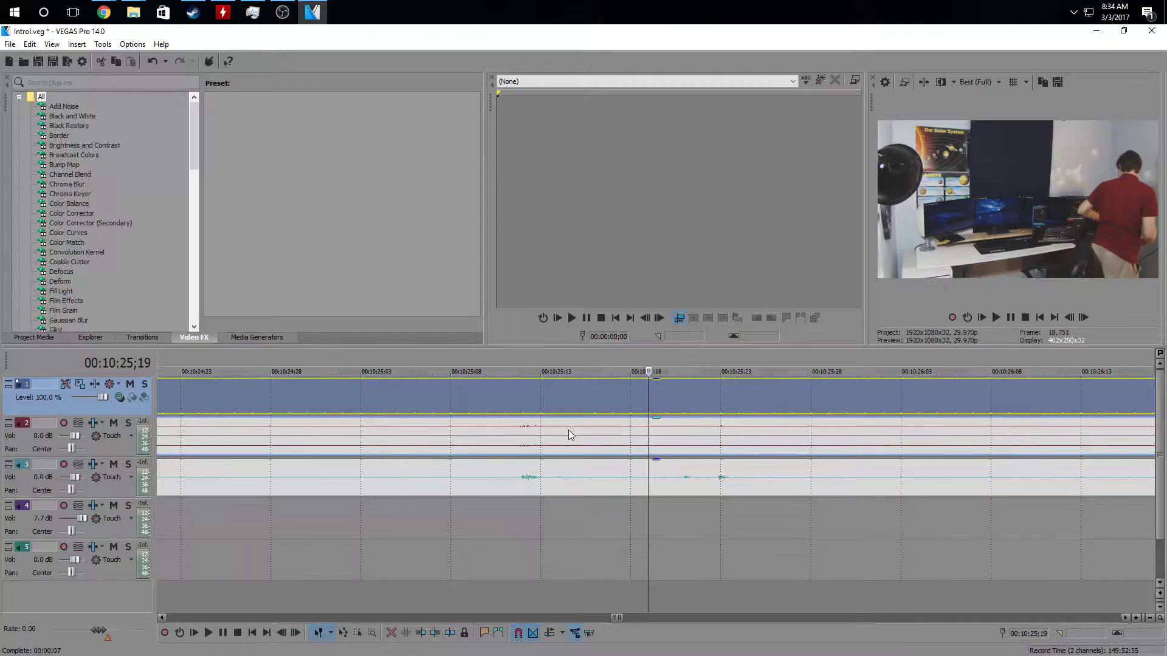
pyautogui.scroll(-8, 562, 433)
# Split the microphone audio at the video's start, 00:09:43;01, and delete the part before it
pyautogui.click(600, 471)
pyautogui.rightClick(600, 472)
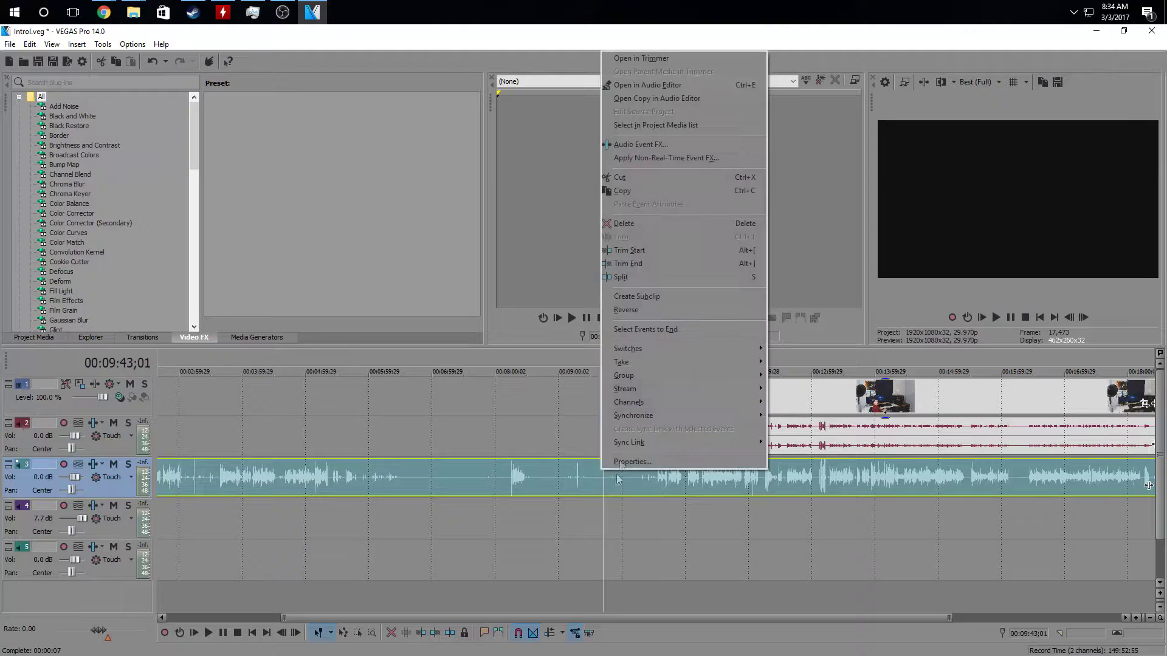
pyautogui.click(633, 277)
pyautogui.rightClick(508, 508)
pyautogui.rightClick(470, 472)
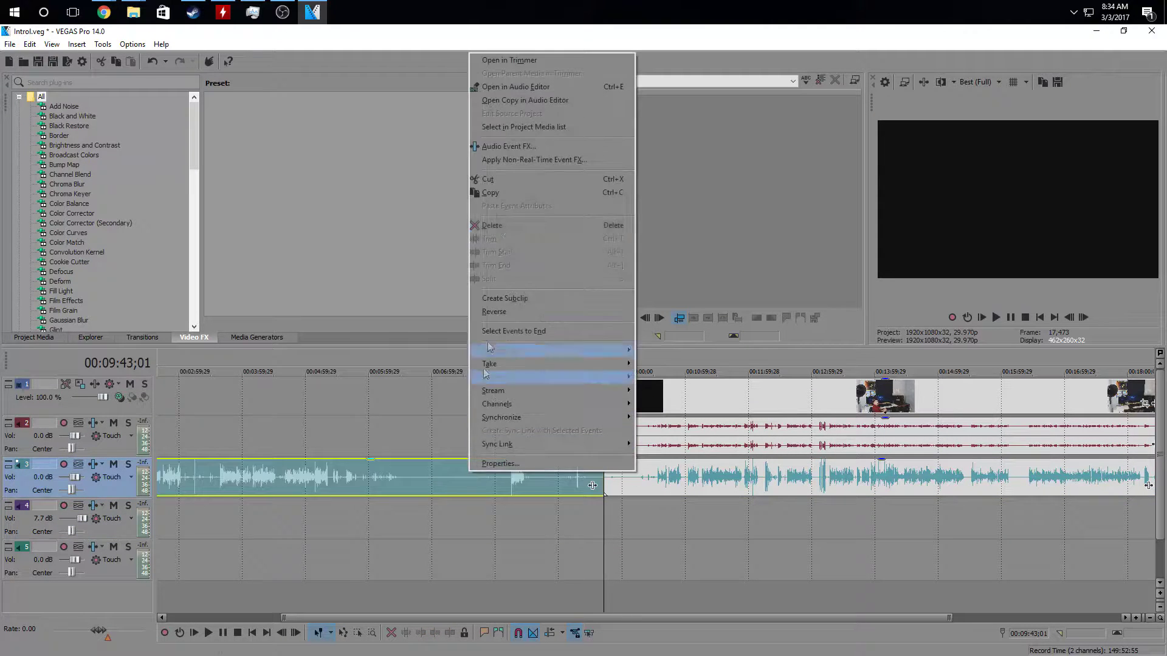
pyautogui.click(505, 225)
# Lower the microphone audio's gain to -Inf. dB and play the clip from its start
pyautogui.click(751, 465)
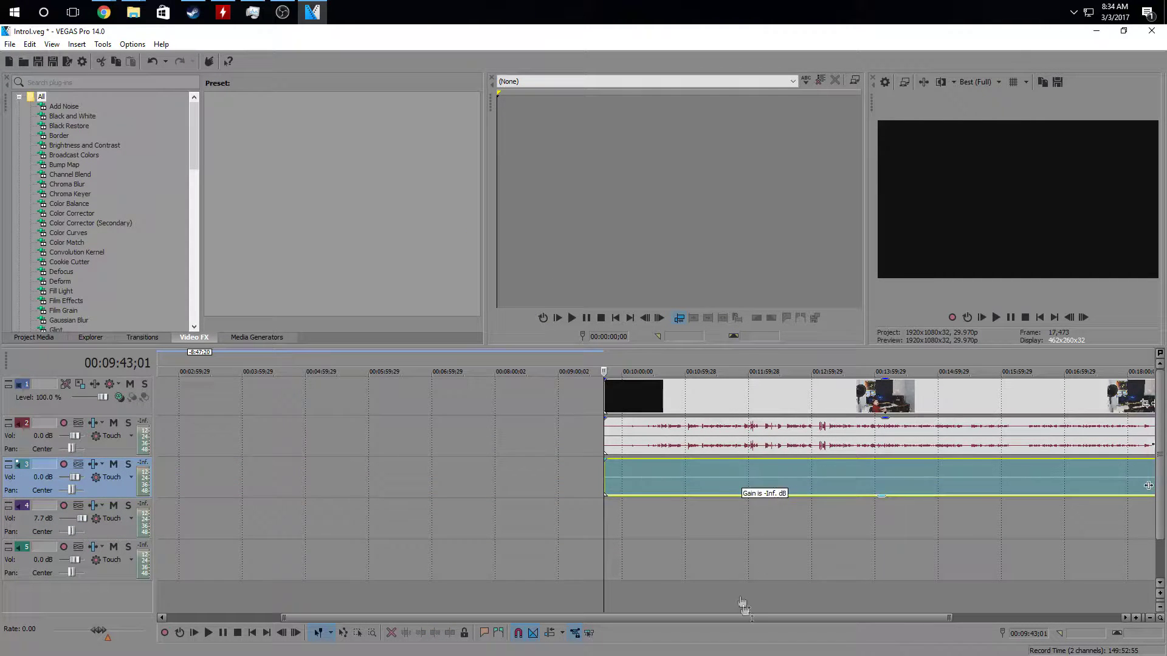
pyautogui.hscroll(5, 888, 486)
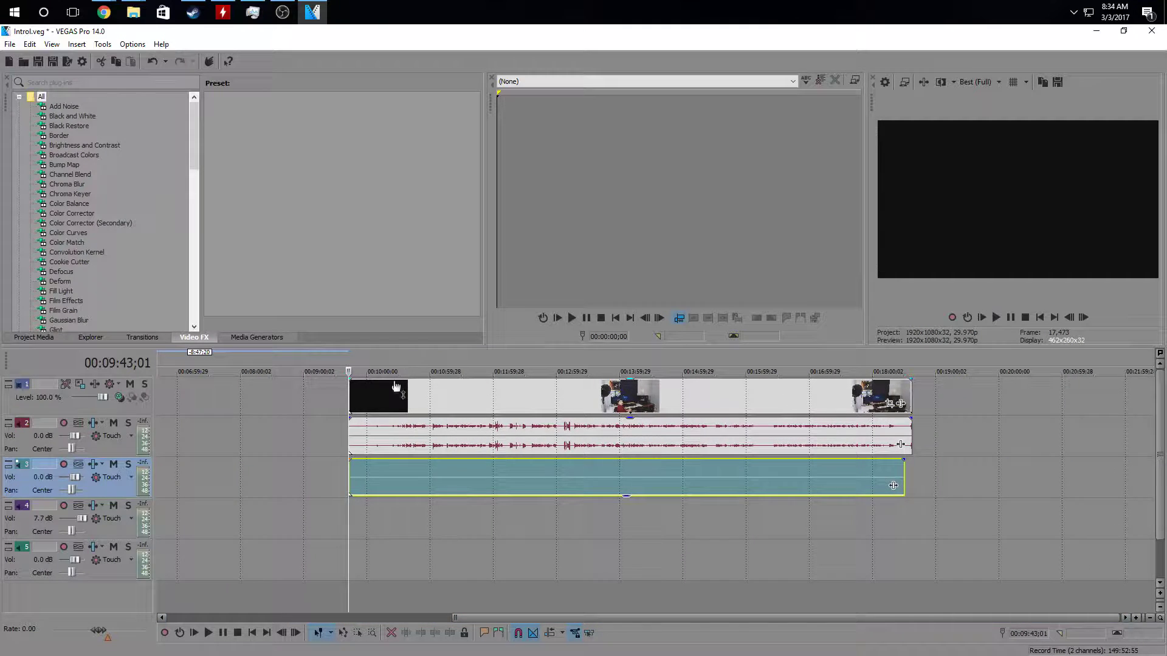
pyautogui.click(998, 316)
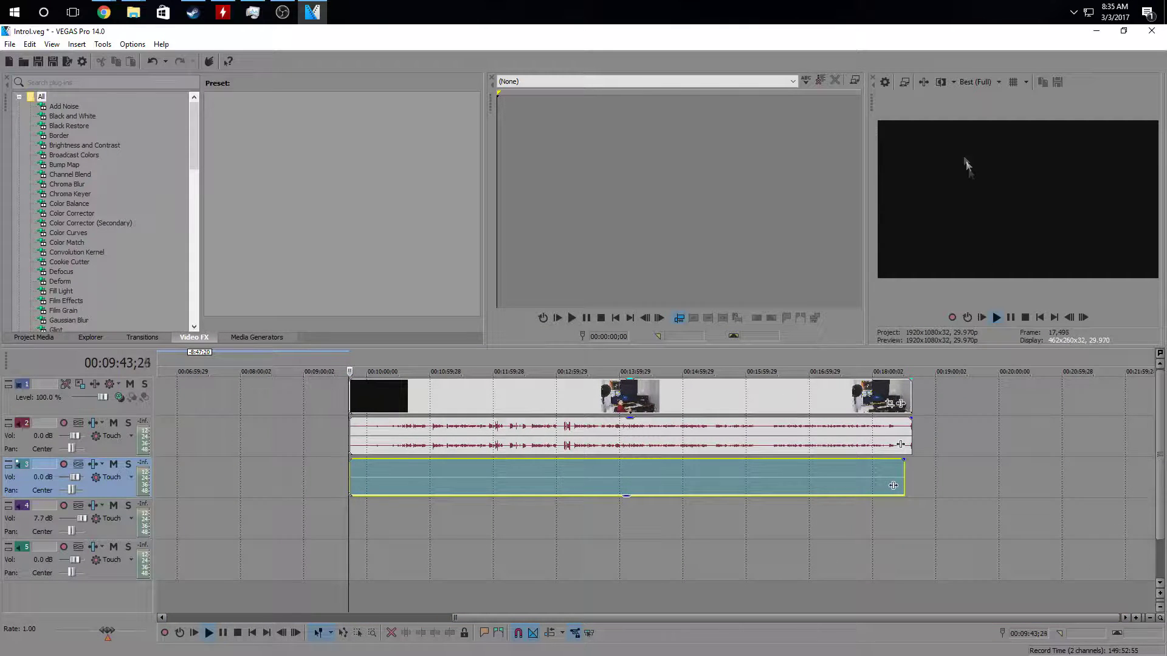
# Open the system volume control while the clip keeps playing, and return to the full timeline
pyautogui.click(1078, 14)
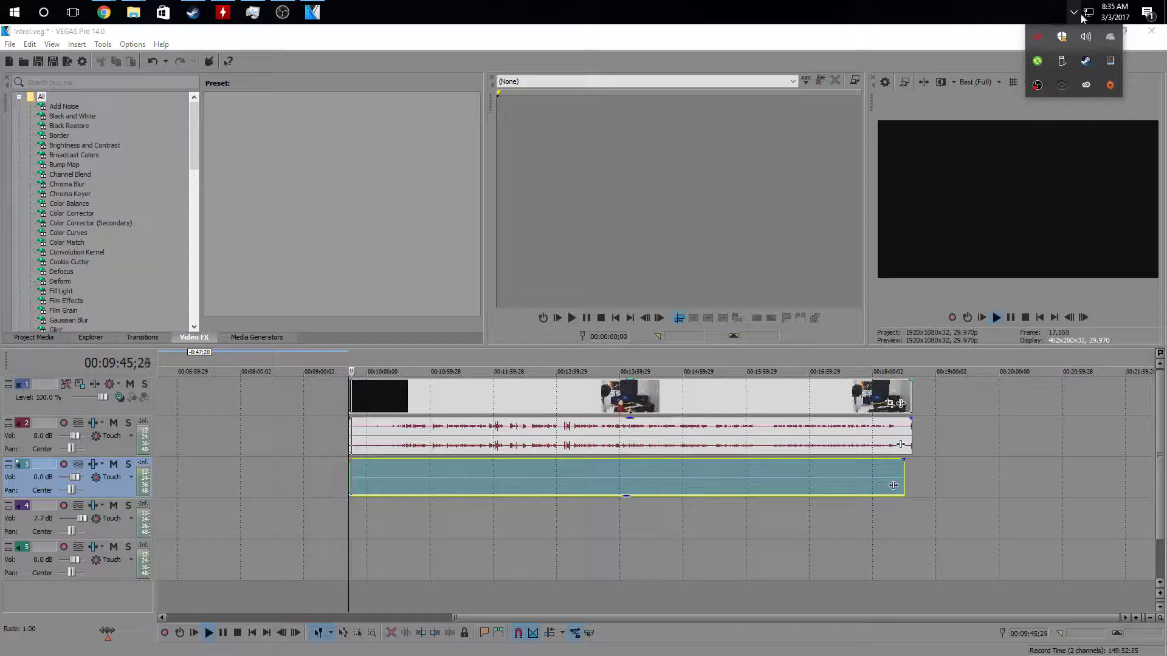
pyautogui.click(1079, 40)
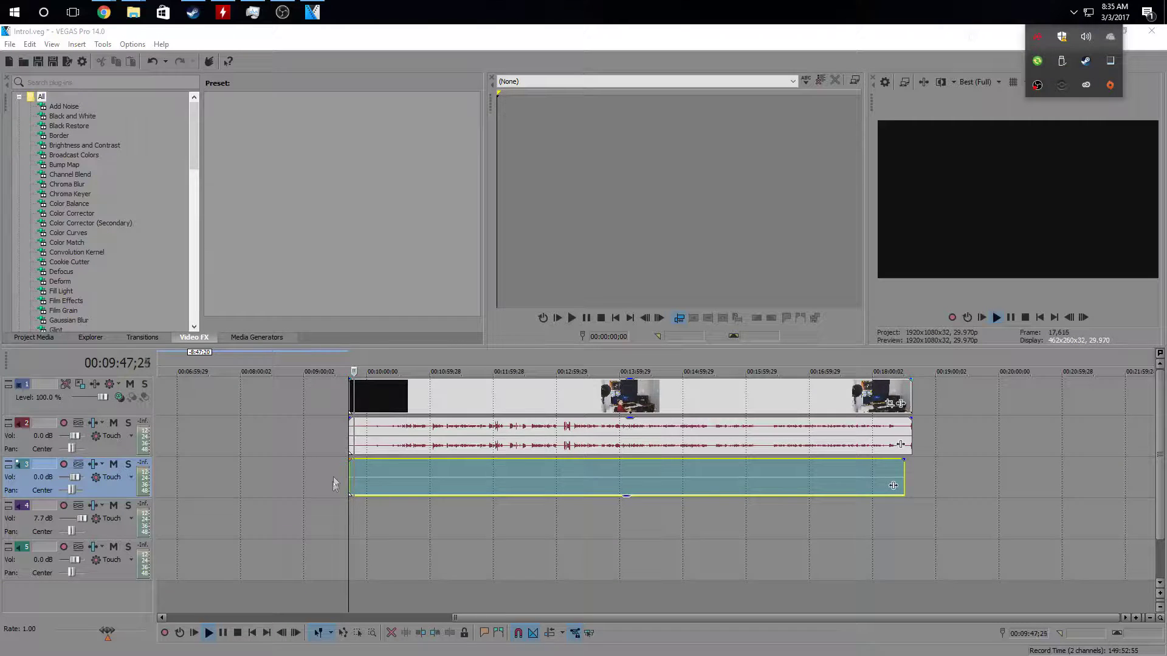
pyautogui.scroll(-3, 320, 483)
pyautogui.click(692, 308)
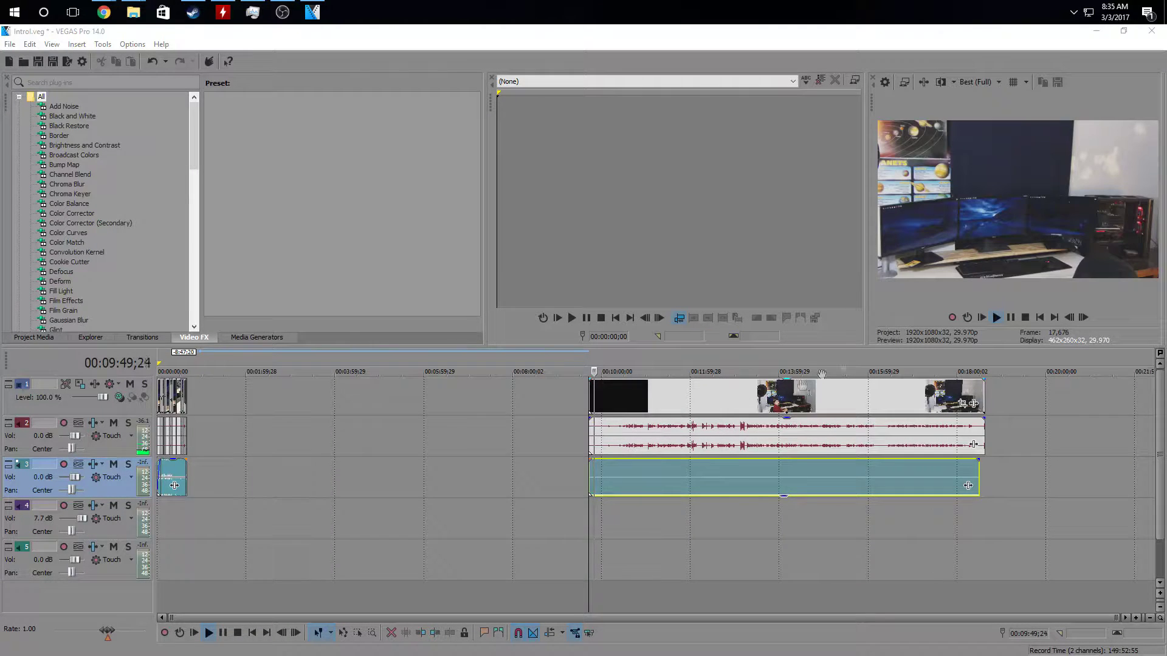
# Play the clip from about 00:10:23 and then from about 00:11:54 to listen to the camera audio
pyautogui.click(619, 396)
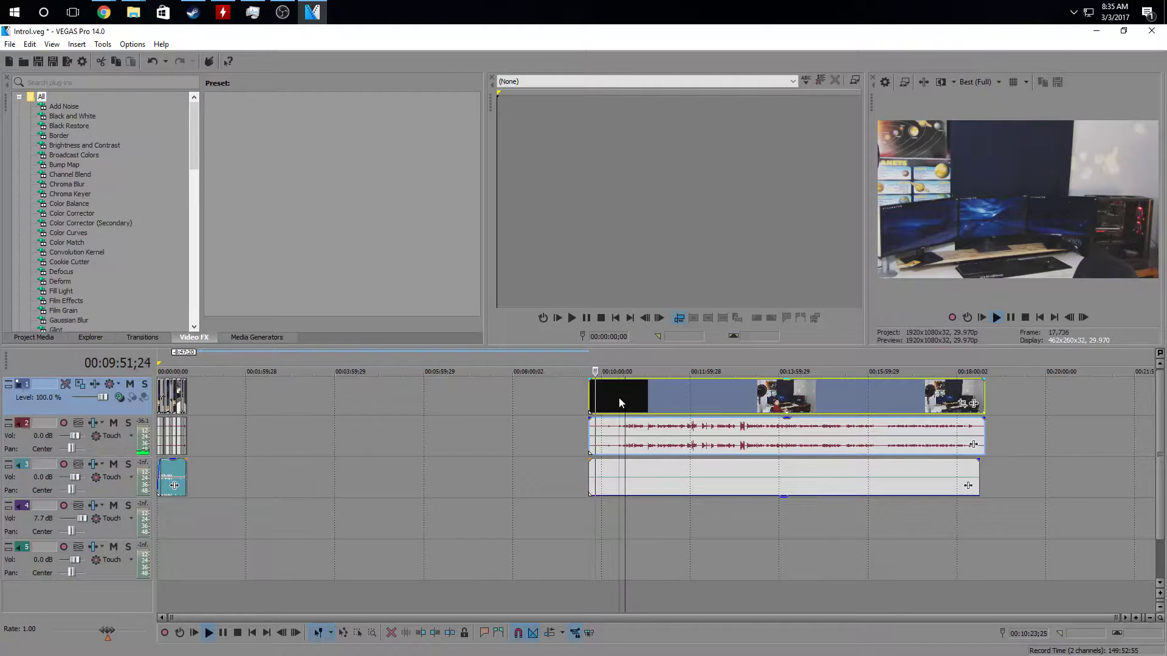
pyautogui.click(1000, 320)
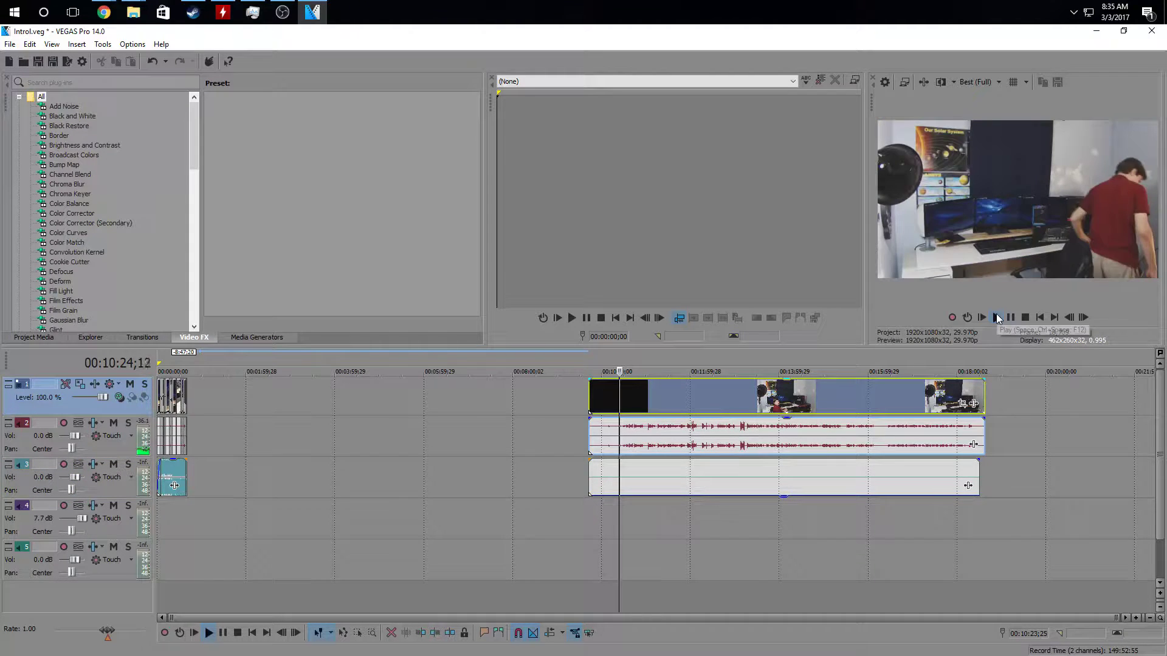
pyautogui.click(685, 395)
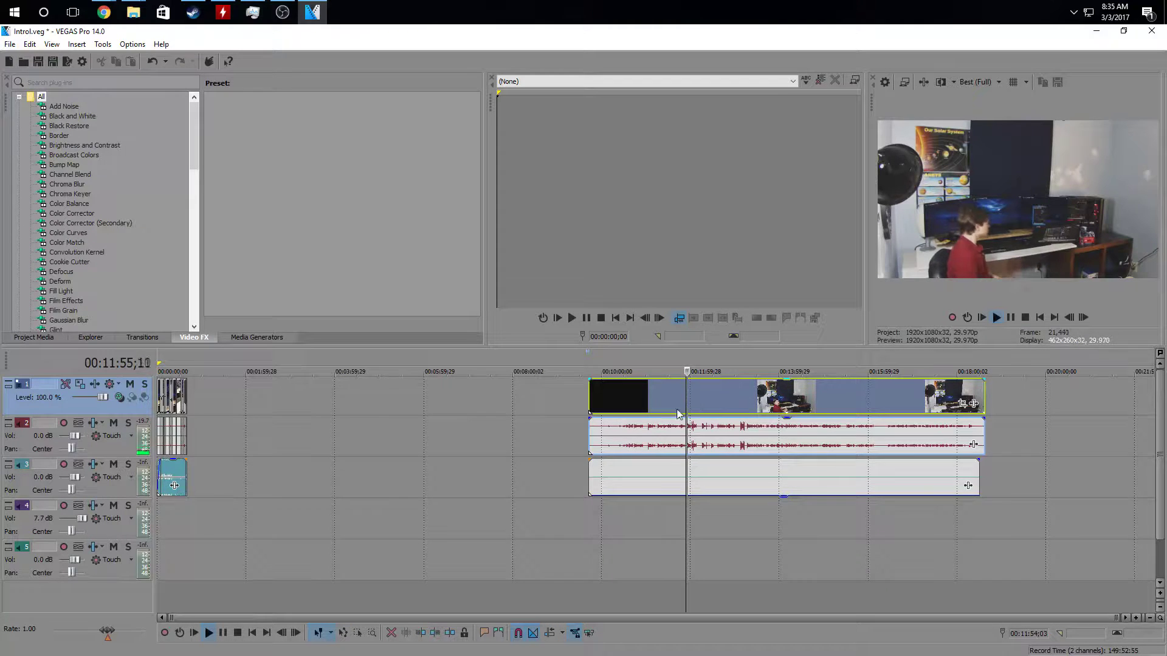
# Restore the microphone audio's gain and lower the camera audio's gain to -Inf. dB
pyautogui.scroll(4, 707, 448)
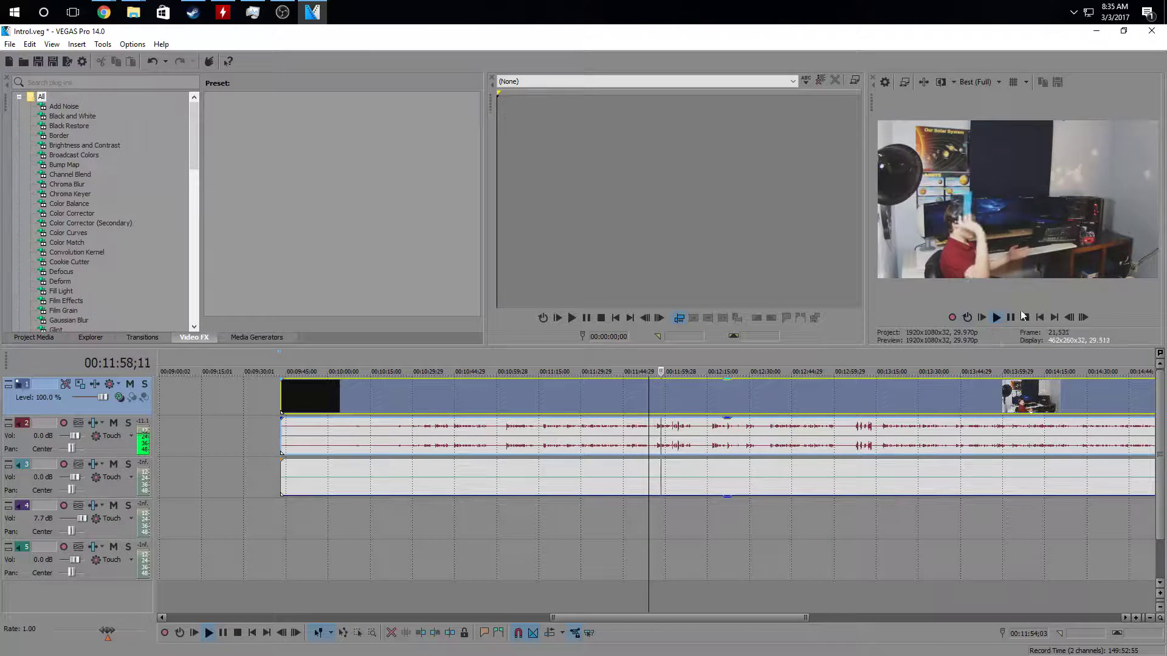
pyautogui.click(736, 490)
pyautogui.click(729, 423)
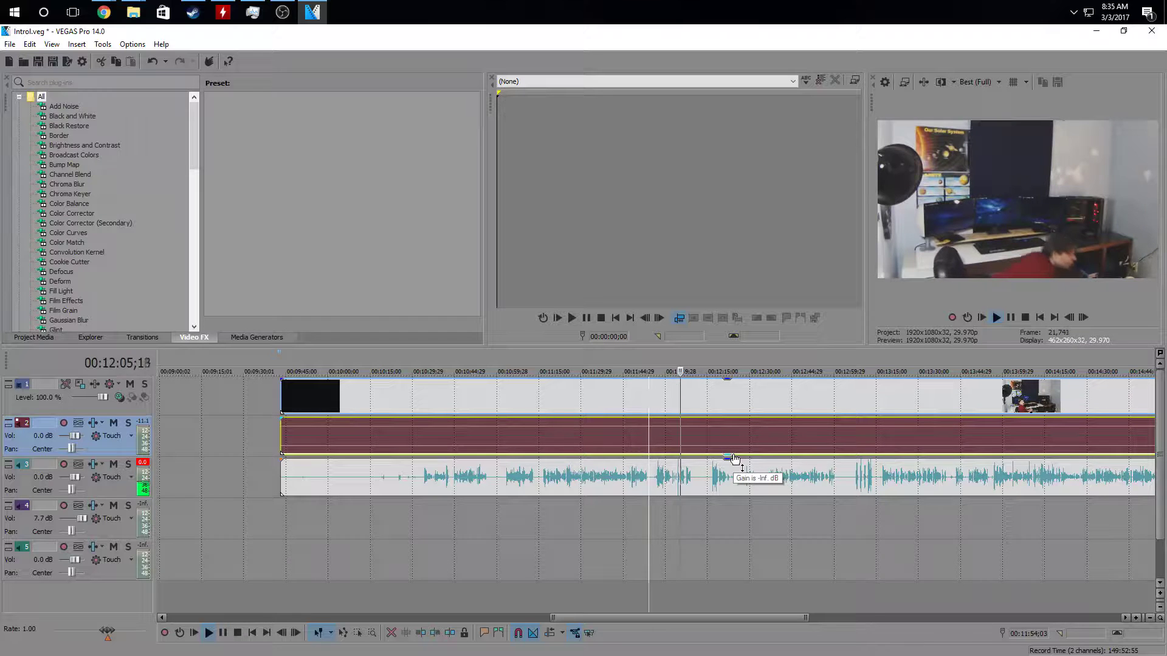
pyautogui.moveTo(733, 457)
pyautogui.mouseDown()
pyautogui.moveTo(736, 402)
pyautogui.moveTo(729, 468)
pyautogui.mouseUp()
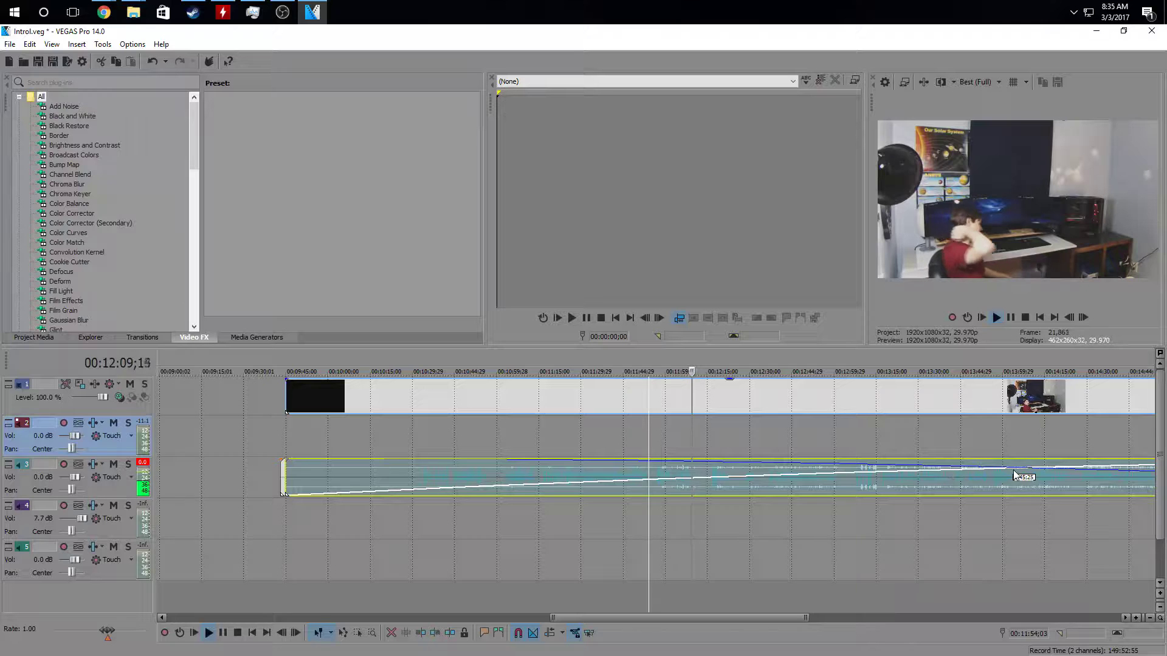
pyautogui.click(1015, 476)
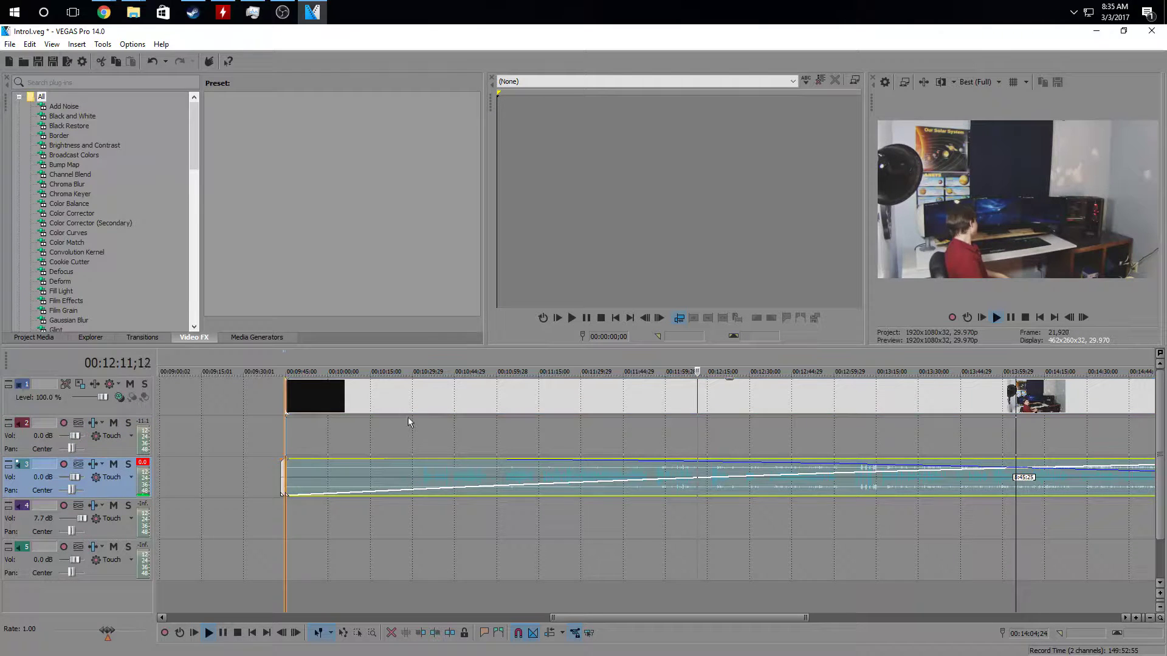
pyautogui.hotkey('ctrl', 'z')
# Shift the microphone audio by +1;22 to start with the video, and compare both waveforms at about 00:10:27
pyautogui.click(396, 478)
pyautogui.moveTo(396, 475); pyautogui.dragTo(395, 476)
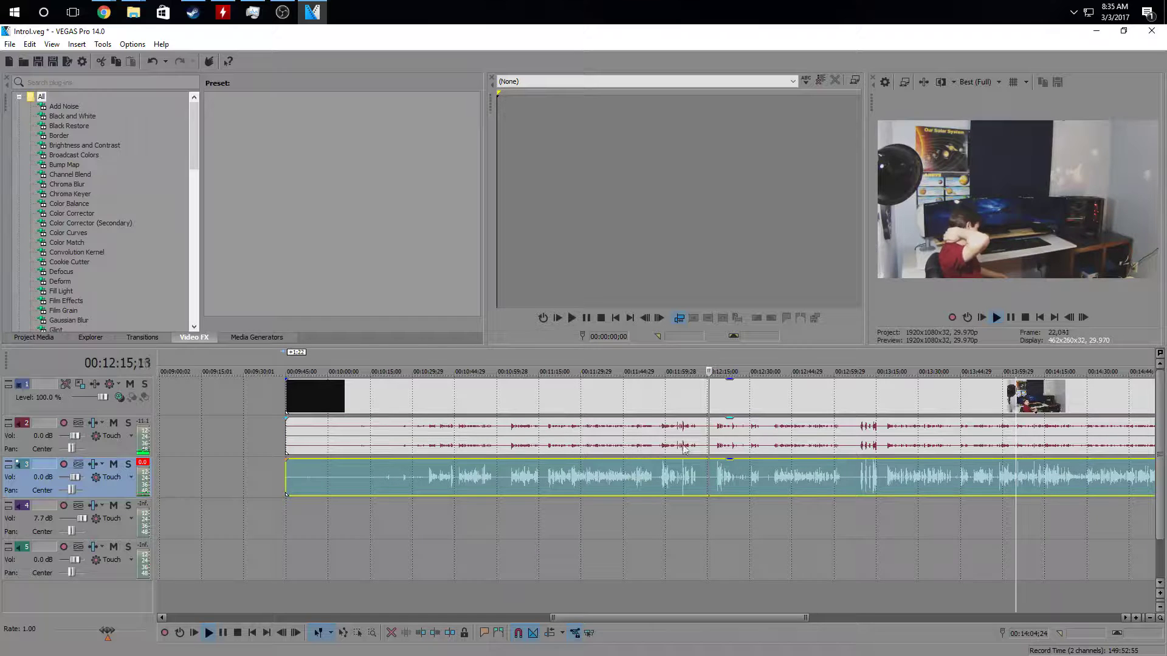
pyautogui.click(410, 443)
pyautogui.scroll(8, 411, 443)
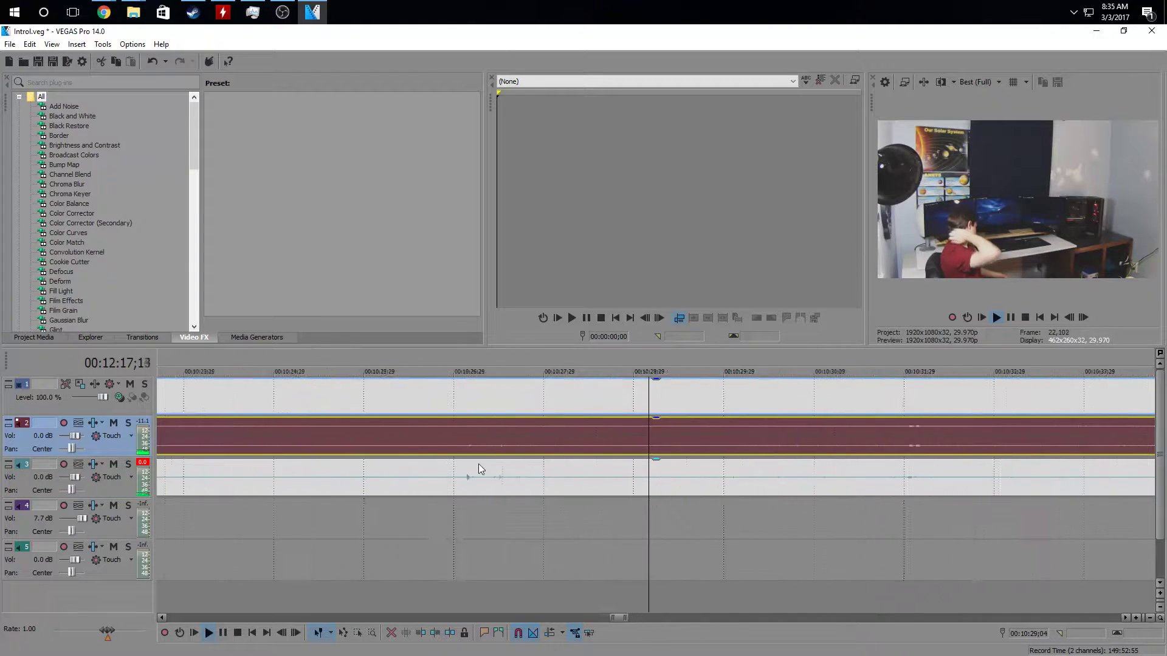
pyautogui.click(545, 475)
pyautogui.click(385, 438)
pyautogui.scroll(5, 385, 439)
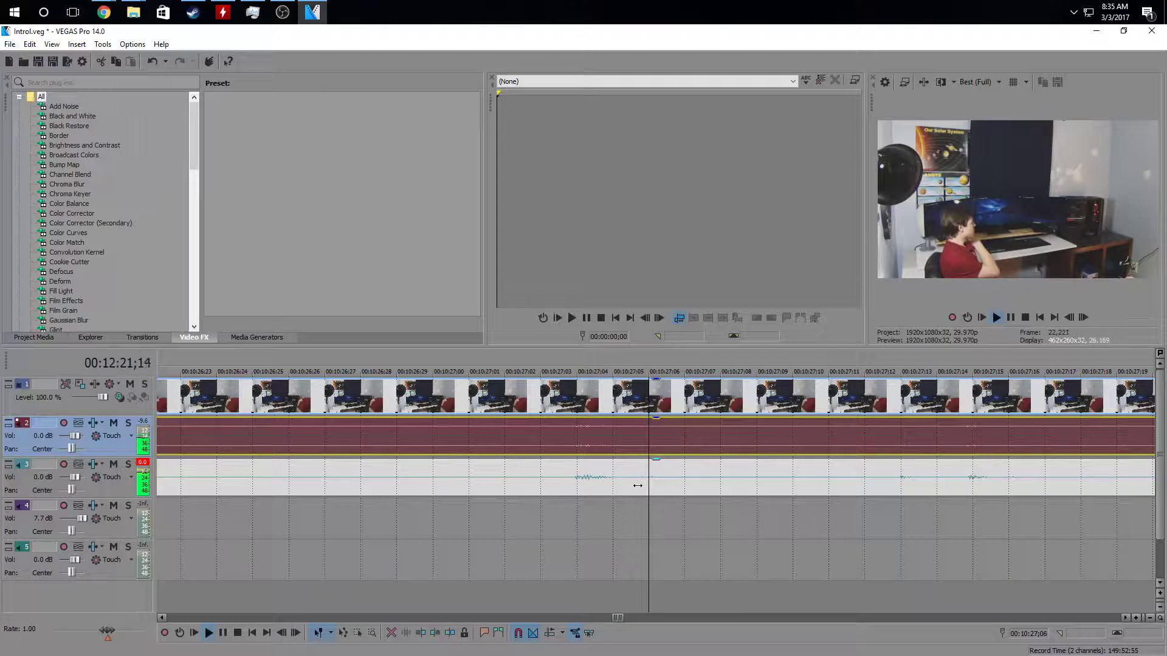
pyautogui.scroll(-12, 635, 486)
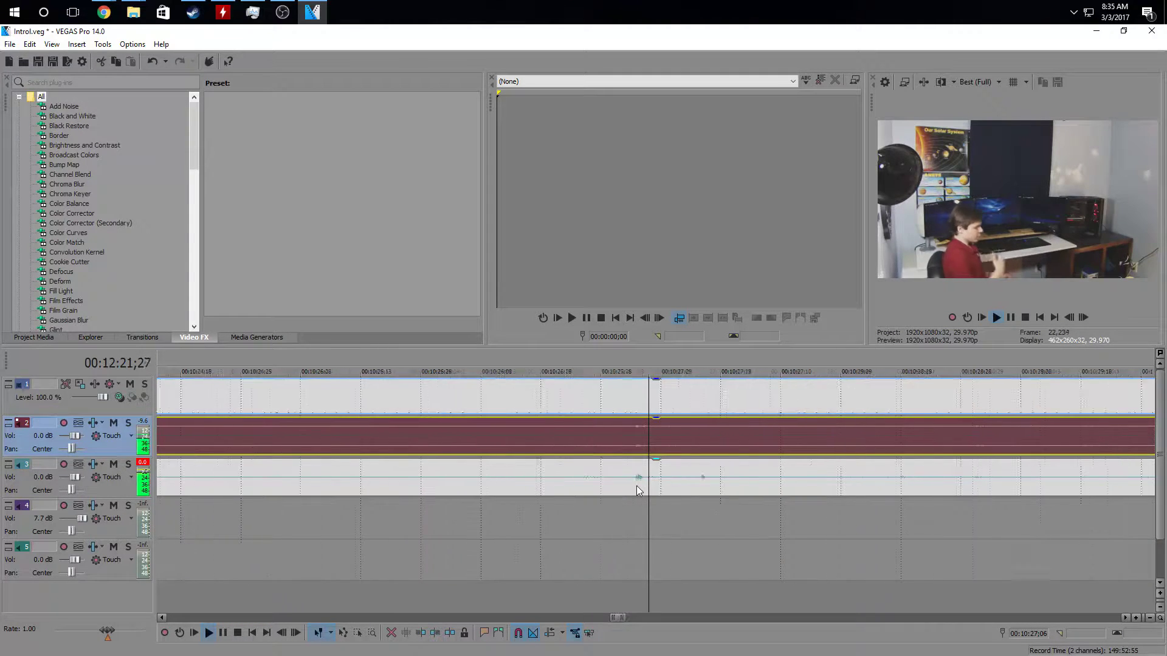
pyautogui.scroll(-1, 437, 489)
# Stop playback at about 00:12:26 and silence the camera audio event below the video
pyautogui.click(410, 476)
pyautogui.scroll(-4, 426, 477)
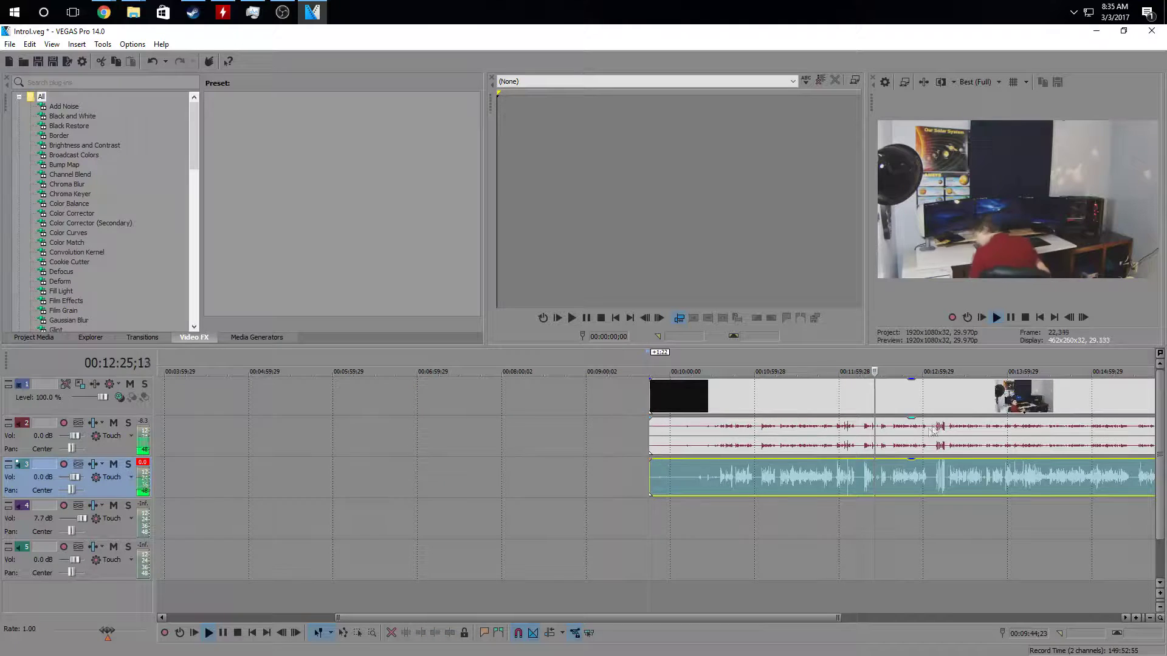
pyautogui.press('Return')
pyautogui.click(915, 426)
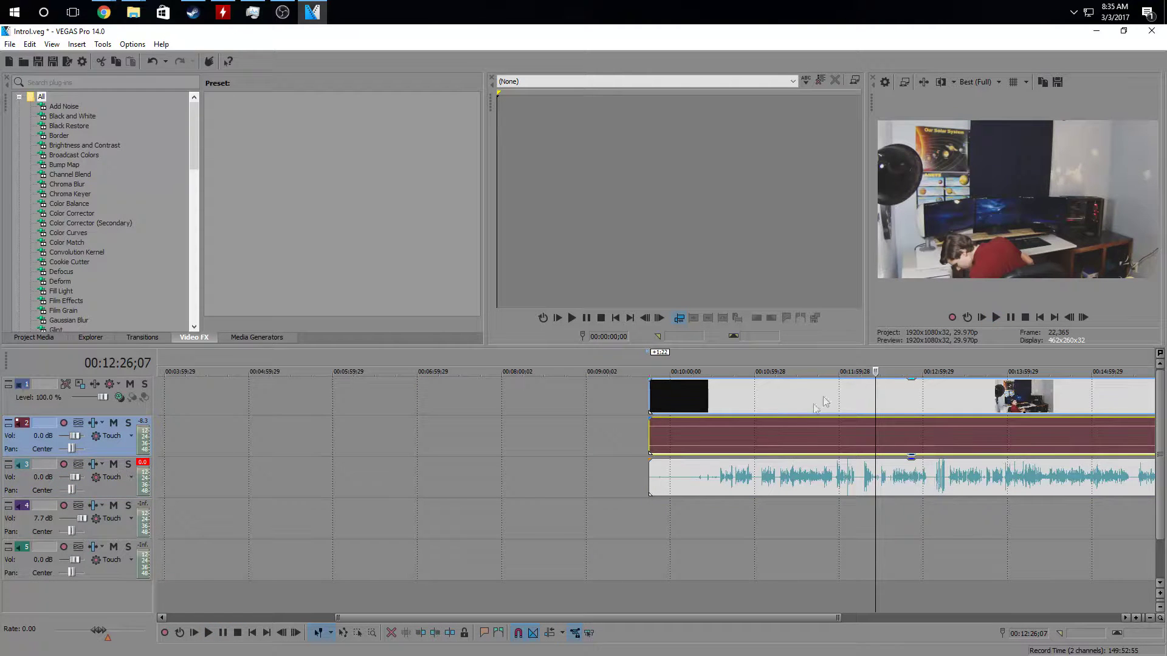
# Move the main video together with its camera and microphone audio earlier, to start at about 00:02:00, closer to the intro
pyautogui.scroll(-3, 584, 433)
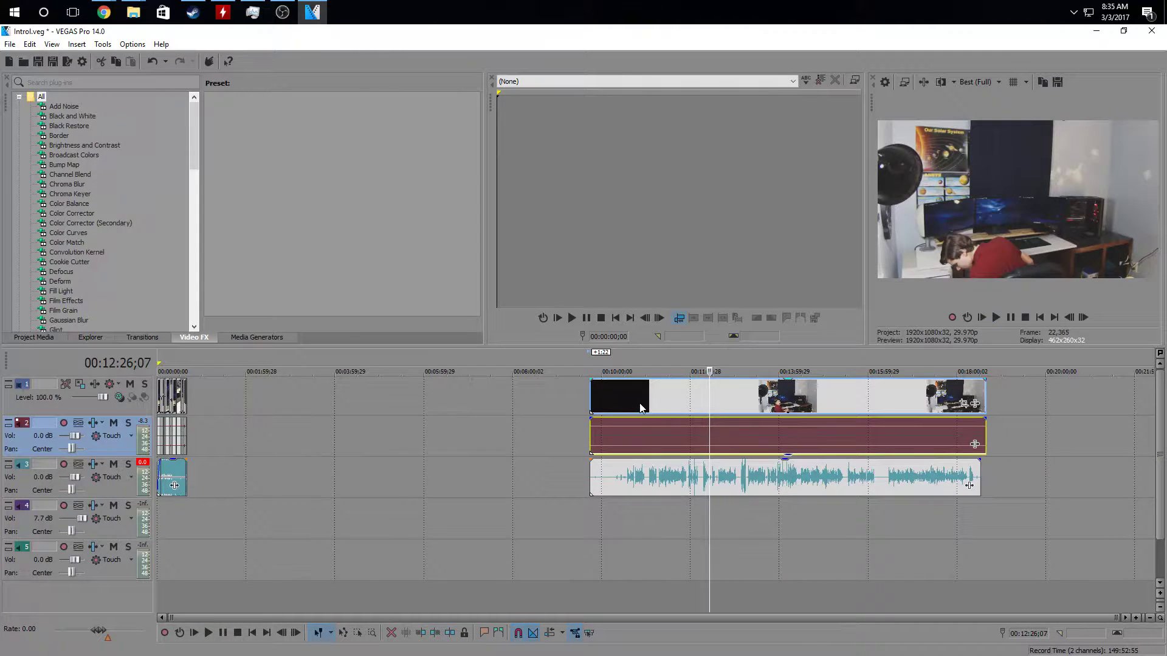
pyautogui.click(591, 463)
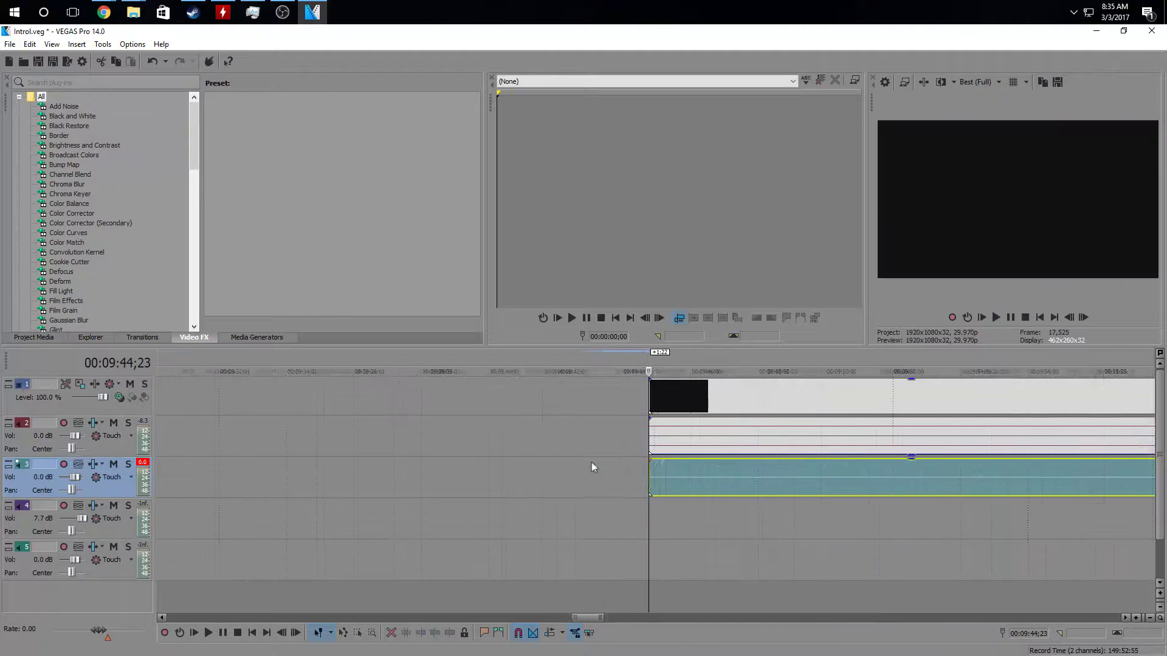
pyautogui.moveTo(629, 403); pyautogui.dragTo(271, 406)
pyautogui.moveTo(649, 474); pyautogui.dragTo(308, 474)
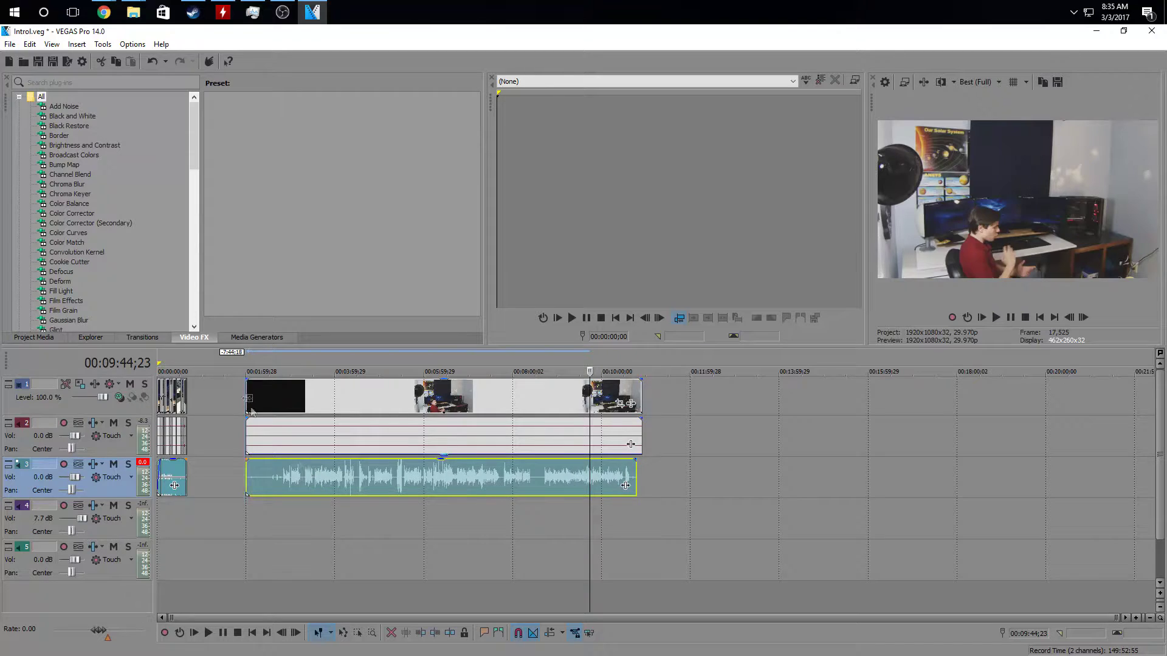
pyautogui.click(255, 402)
pyautogui.scroll(5, 438, 464)
pyautogui.scroll(-4, 543, 485)
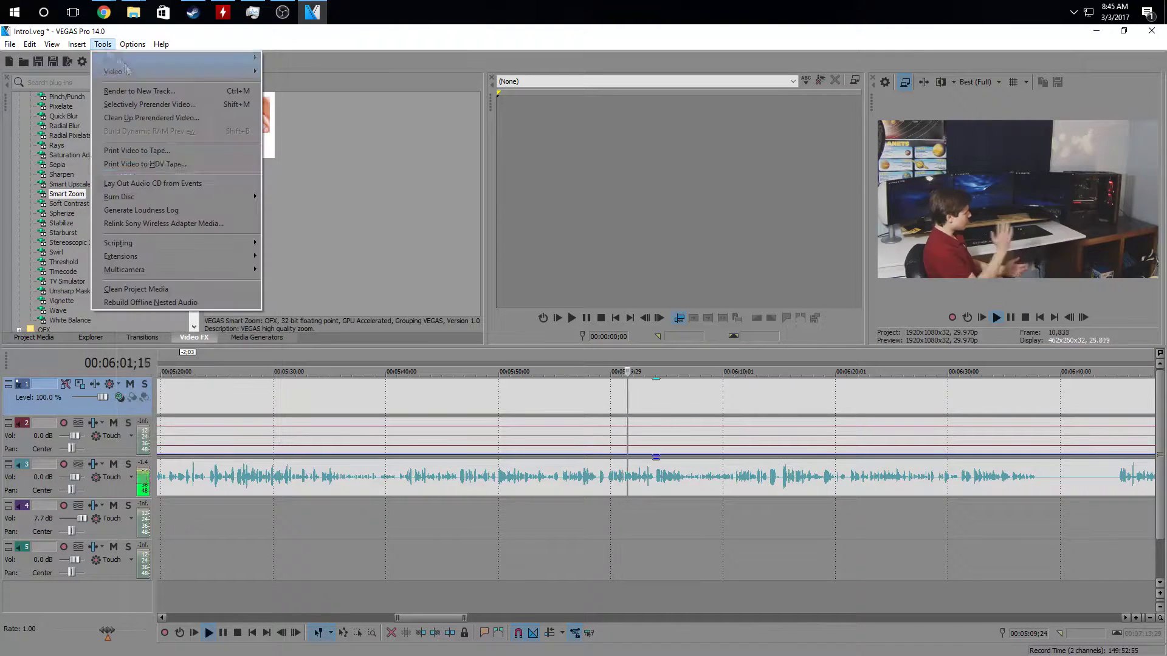
# Display the master bus and raise the master output level
pyautogui.click(339, 81)
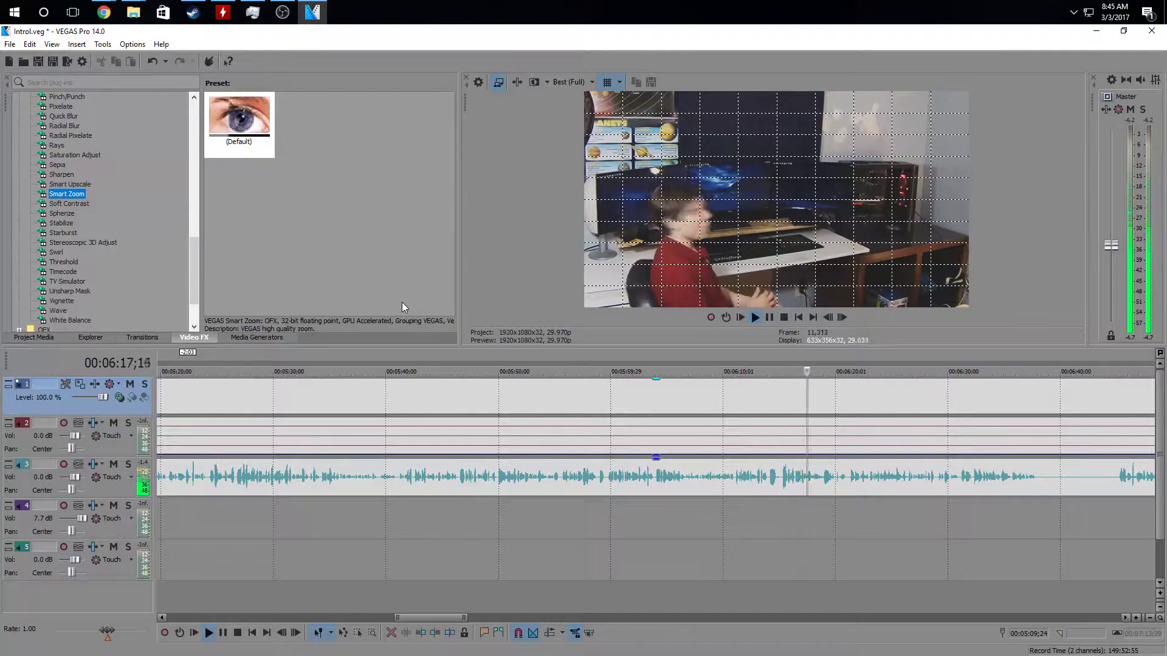
pyautogui.moveTo(1111, 245); pyautogui.dragTo(1129, 196)
pyautogui.scroll(-4, 894, 480)
pyautogui.scroll(4, 809, 480)
# Split the video and microphone audio around the silent pause at about 00:06:38 and delete the section in between
pyautogui.moveTo(395, 618); pyautogui.dragTo(455, 617)
pyautogui.click(644, 477)
pyautogui.scroll(2, 645, 477)
pyautogui.press('s')
pyautogui.click(648, 398)
pyautogui.press('s')
pyautogui.click(808, 480)
pyautogui.press('s')
pyautogui.click(722, 477)
pyautogui.press('Delete')
# Shift the following video and microphone audio earlier to close the gap at about 00:06:38, and play across the cut
pyautogui.moveTo(845, 398); pyautogui.dragTo(686, 399)
pyautogui.moveTo(844, 477); pyautogui.dragTo(686, 477)
pyautogui.click(601, 398)
pyautogui.click(755, 318)
# Split the video and microphone audio at about 00:07:13 and again after the unwanted passage, and delete that passage
pyautogui.scroll(-1, 461, 617)
pyautogui.moveTo(462, 618); pyautogui.dragTo(488, 617)
pyautogui.click(757, 486)
pyautogui.press('s')
pyautogui.click(757, 398)
pyautogui.press('s')
pyautogui.click(1094, 477)
pyautogui.press('s')
pyautogui.press('Delete')
# Move the remaining video and microphone audio 19;27 earlier to join the cut at 00:07:13;11
pyautogui.moveTo(1118, 398); pyautogui.dragTo(781, 398)
pyautogui.scroll(-4, 777, 465)
pyautogui.moveTo(1114, 465); pyautogui.dragTo(757, 419)
# Stop playback and compare the camera and microphone waveforms after the 00:07:13 cut, including at about 00:07:18 and 00:07:21, to check their sync
pyautogui.click(634, 438)
pyautogui.scroll(8, 634, 438)
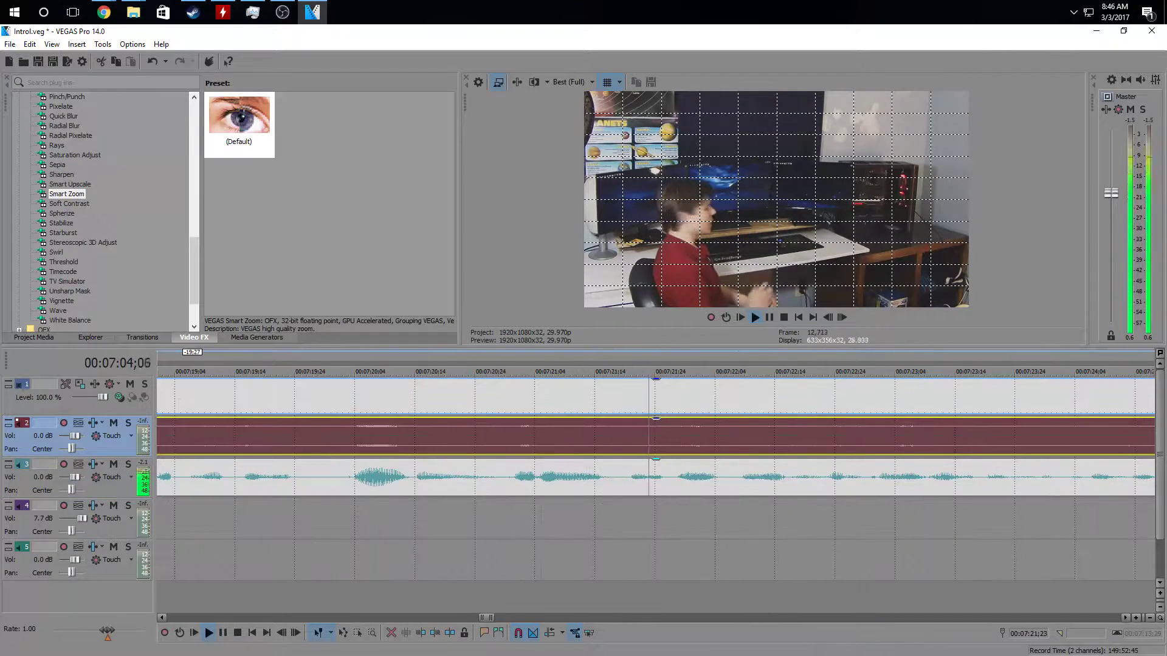
pyautogui.scroll(-4, 659, 420)
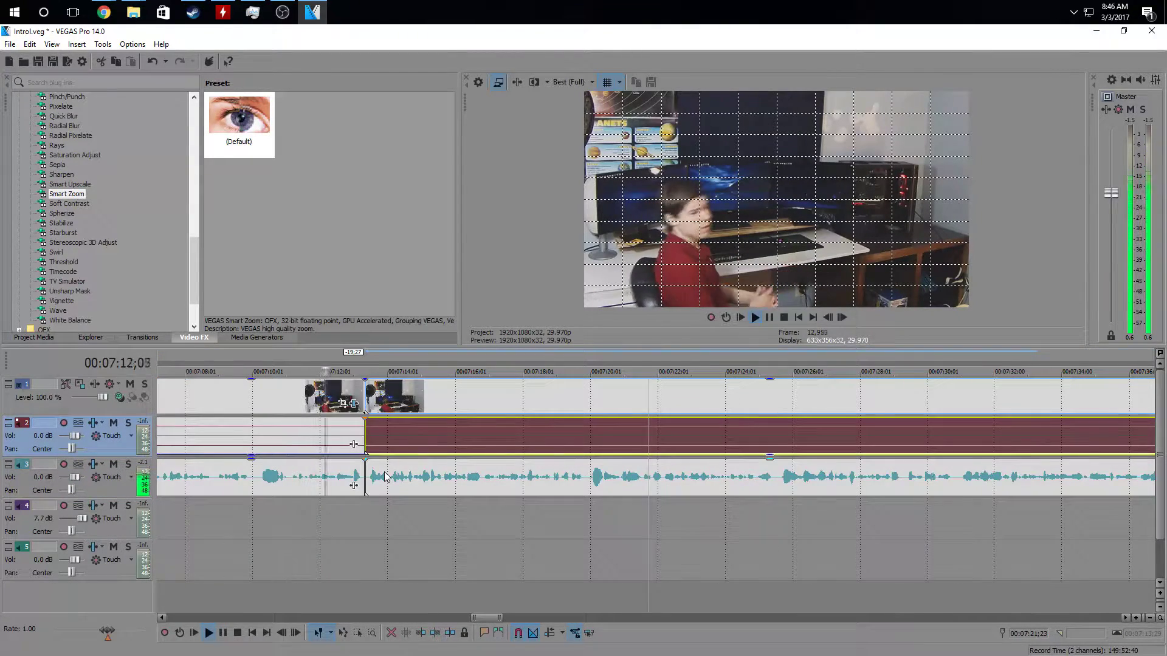
pyautogui.press('space')
pyautogui.scroll(-1, 427, 438)
pyautogui.scroll(2, 428, 437)
pyautogui.click(496, 438)
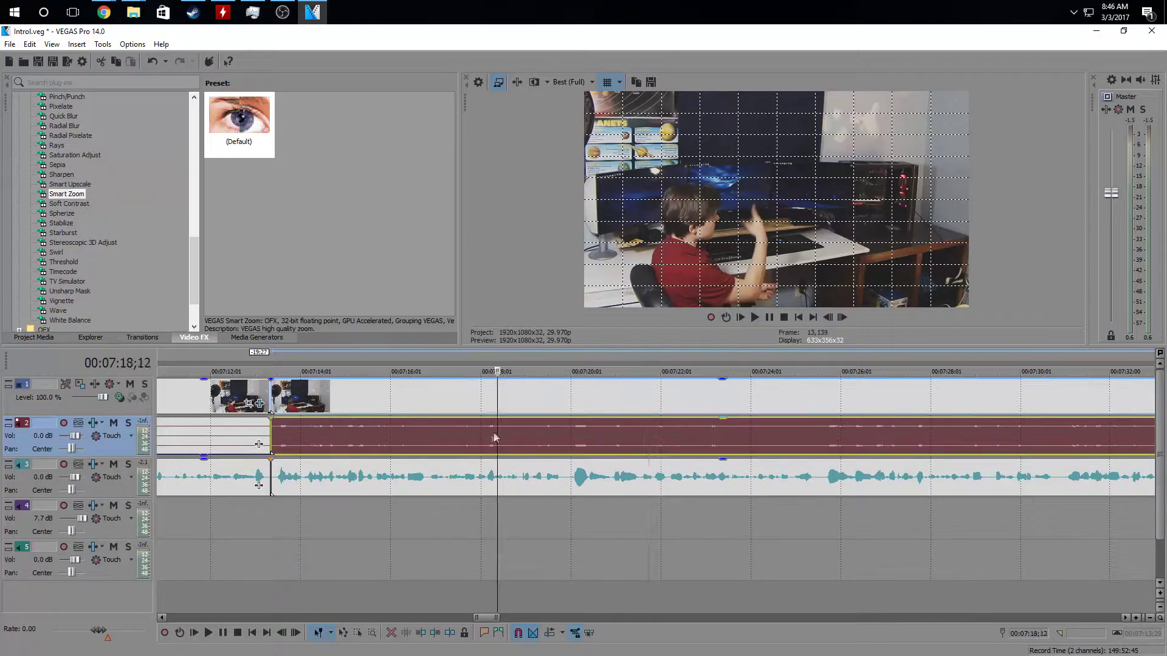
pyautogui.scroll(4, 513, 444)
pyautogui.scroll(-2, 531, 445)
pyautogui.click(390, 436)
pyautogui.scroll(4, 390, 436)
pyautogui.scroll(-2, 279, 444)
pyautogui.scroll(-2, 518, 435)
pyautogui.click(935, 446)
pyautogui.scroll(4, 936, 445)
pyautogui.scroll(-5, 935, 445)
# Play the footage across the cut at 00:07:13;11
pyautogui.click(490, 395)
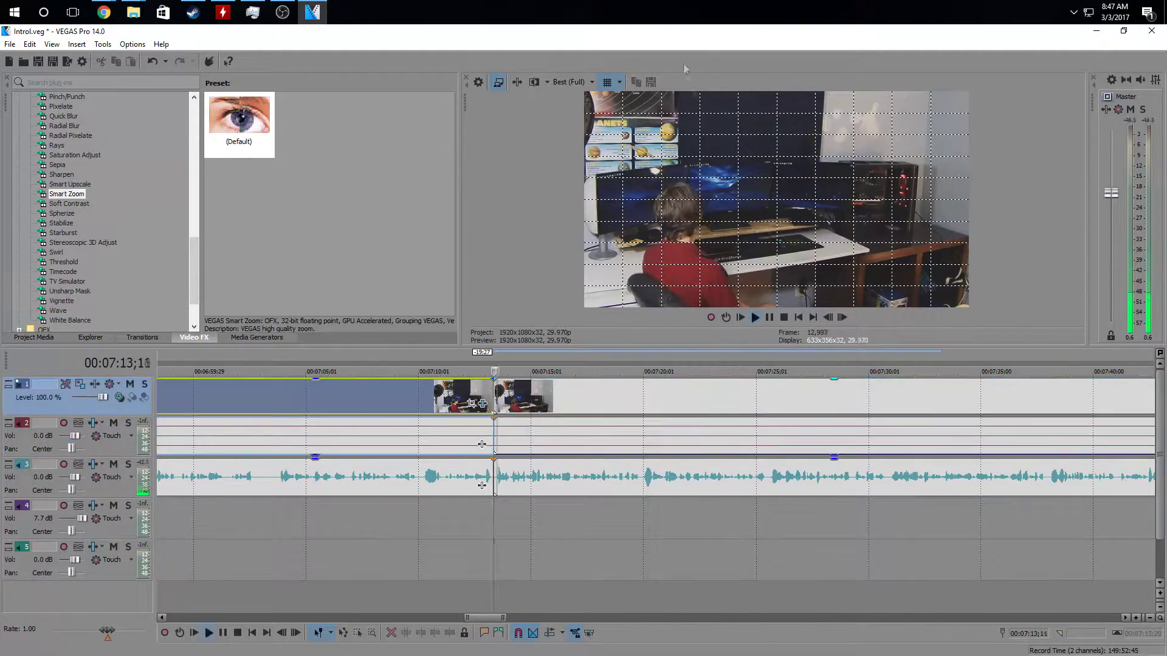
pyautogui.press('space')
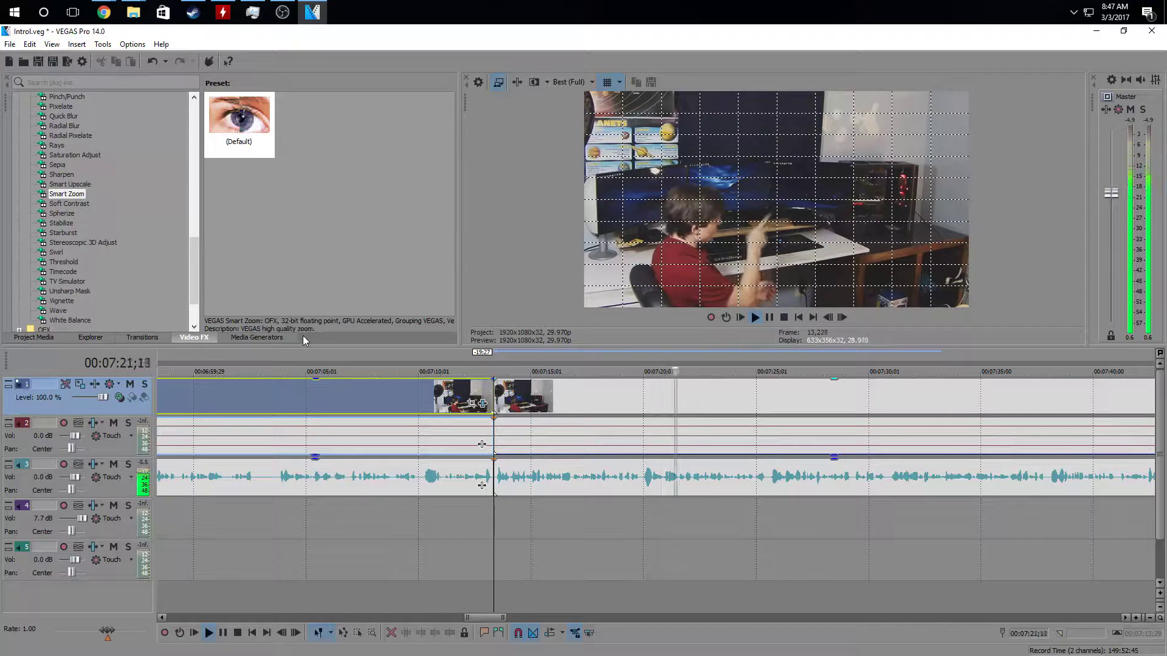
pyautogui.scroll(-4, 490, 615)
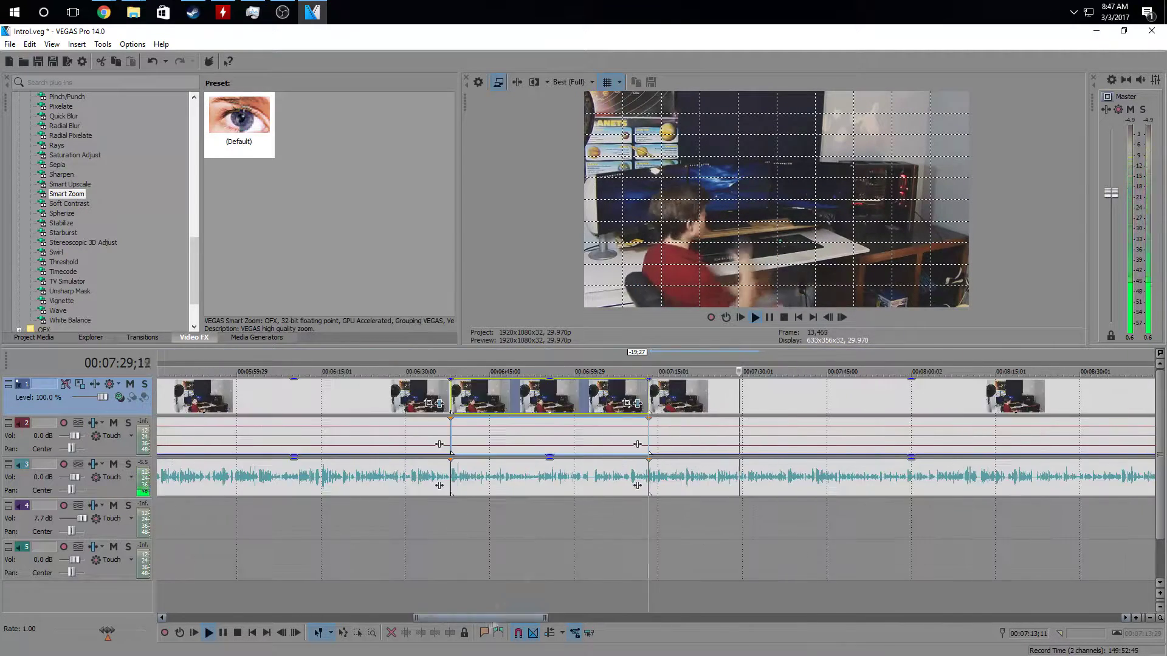
# Split the video and microphone audio at 00:08:58;11 and on both sides of the final spoken line, at about 00:09:02 and 00:09:07
pyautogui.moveTo(476, 618); pyautogui.dragTo(536, 618)
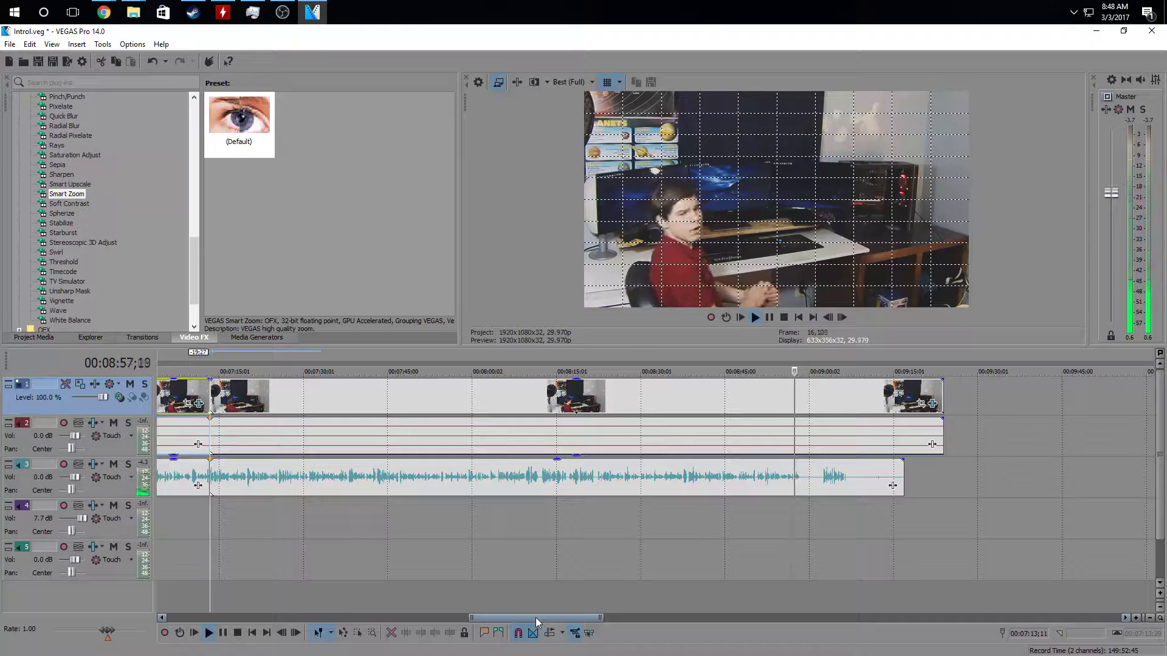
pyautogui.scroll(5, 639, 482)
pyautogui.click(639, 482)
pyautogui.click(640, 483)
pyautogui.press('s')
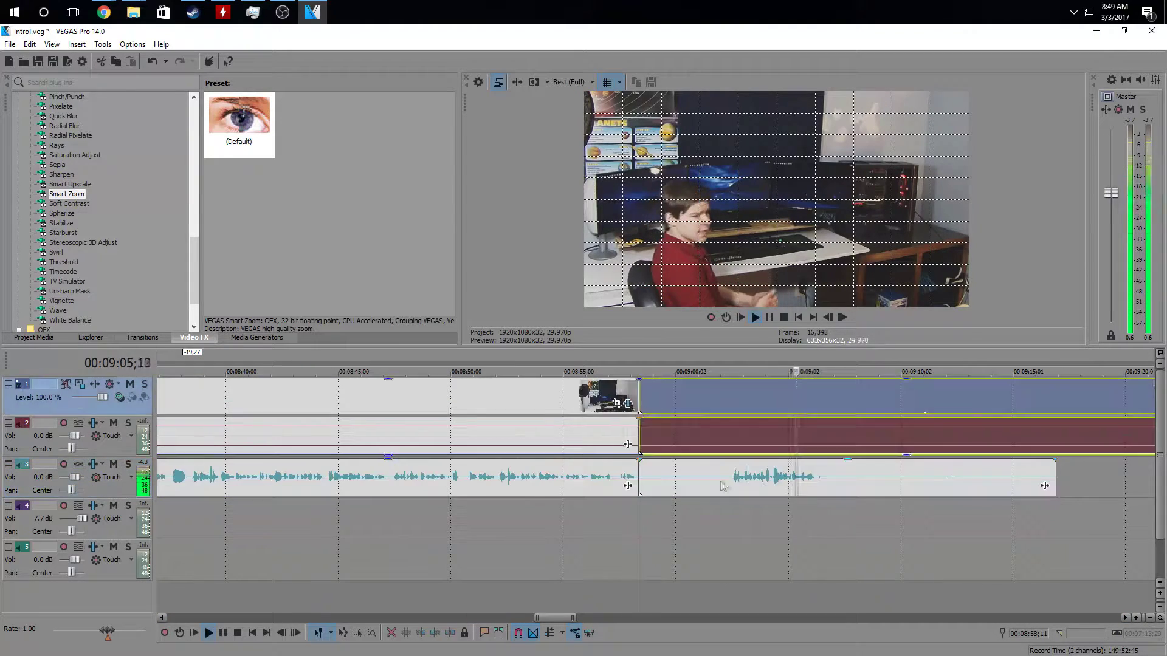
pyautogui.click(732, 484)
pyautogui.press('s')
pyautogui.click(839, 484)
pyautogui.press('s')
# Delete the silent section before the final spoken line and the leftover video and microphone audio after it
pyautogui.click(677, 399)
pyautogui.press('Delete')
pyautogui.click(891, 398)
pyautogui.press('Delete')
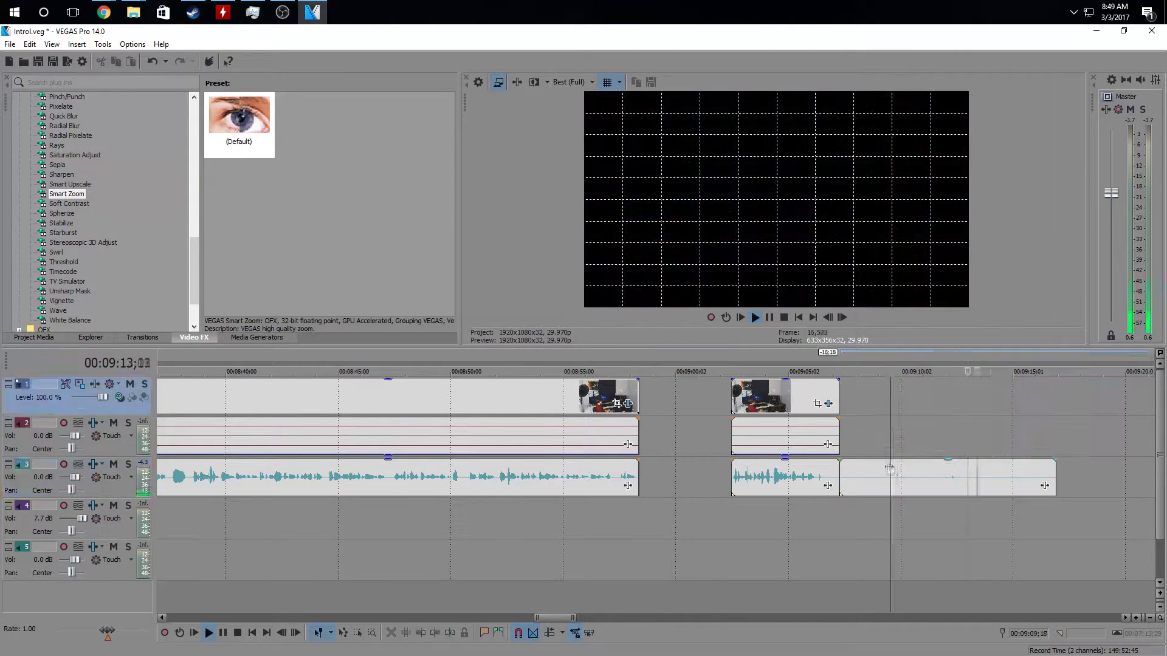
pyautogui.click(891, 469)
pyautogui.press('Delete')
# Move the final spoken clip and its audio 4;03 earlier to close the gap, and play across the join
pyautogui.moveTo(784, 398); pyautogui.dragTo(691, 398)
pyautogui.moveTo(784, 477); pyautogui.dragTo(692, 477)
pyautogui.click(620, 398)
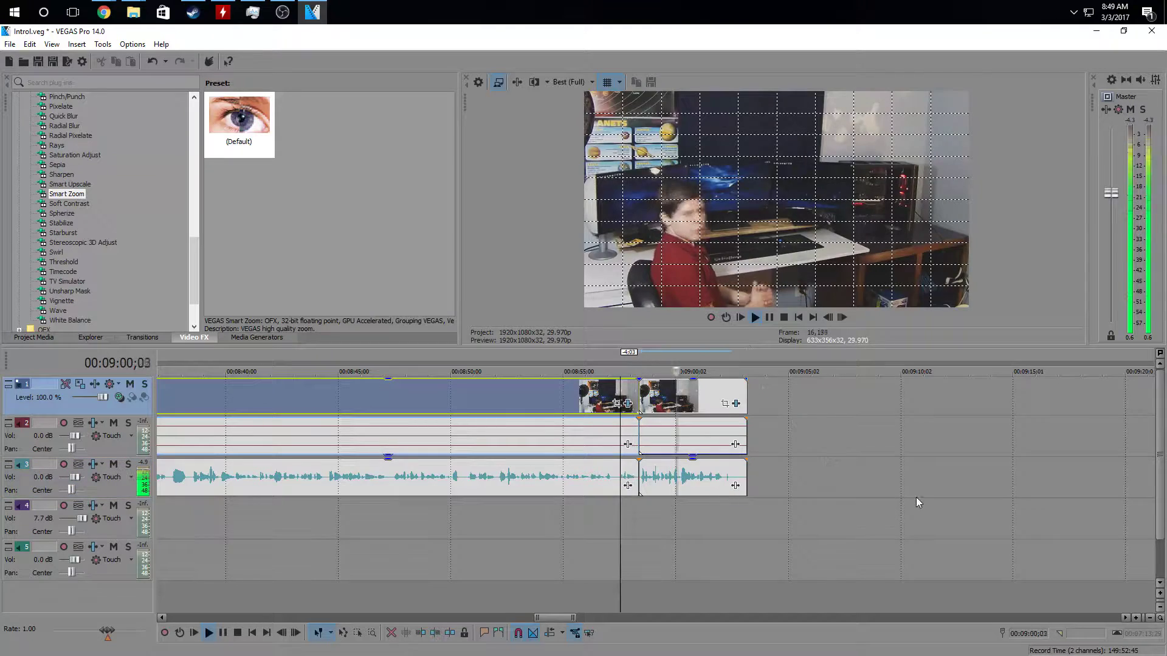
pyautogui.press('Return')
# Play the edited main footage from its beginning to review the cuts
pyautogui.scroll(-5, 914, 500)
pyautogui.scroll(-2, 729, 344)
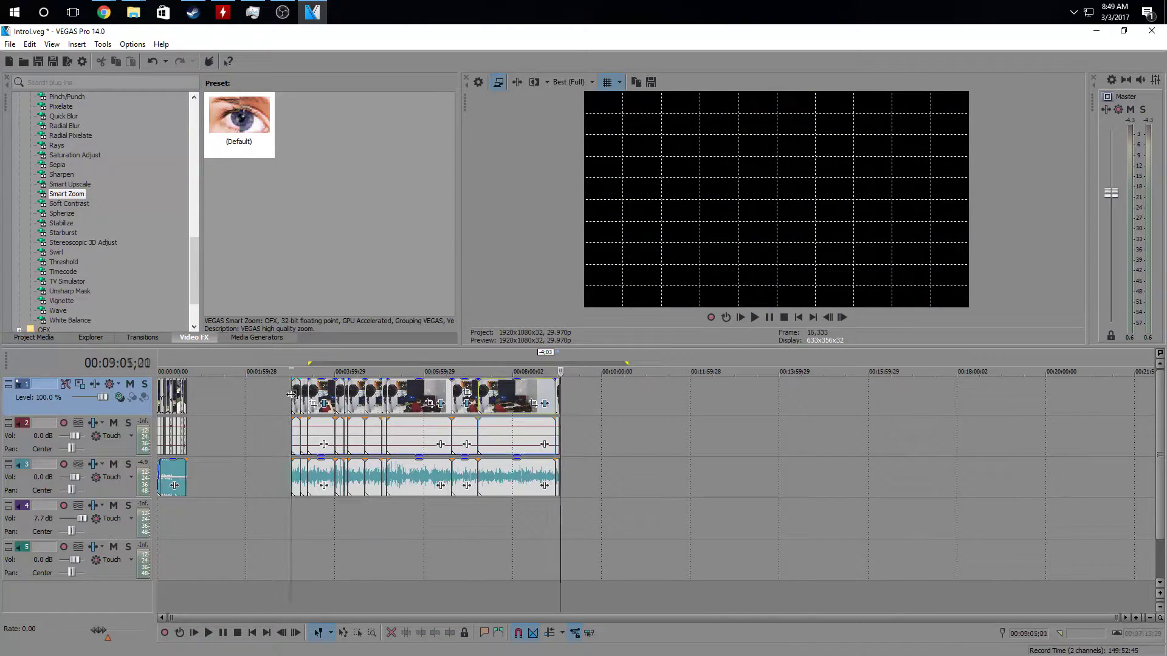
pyautogui.click(292, 398)
pyautogui.press('space')
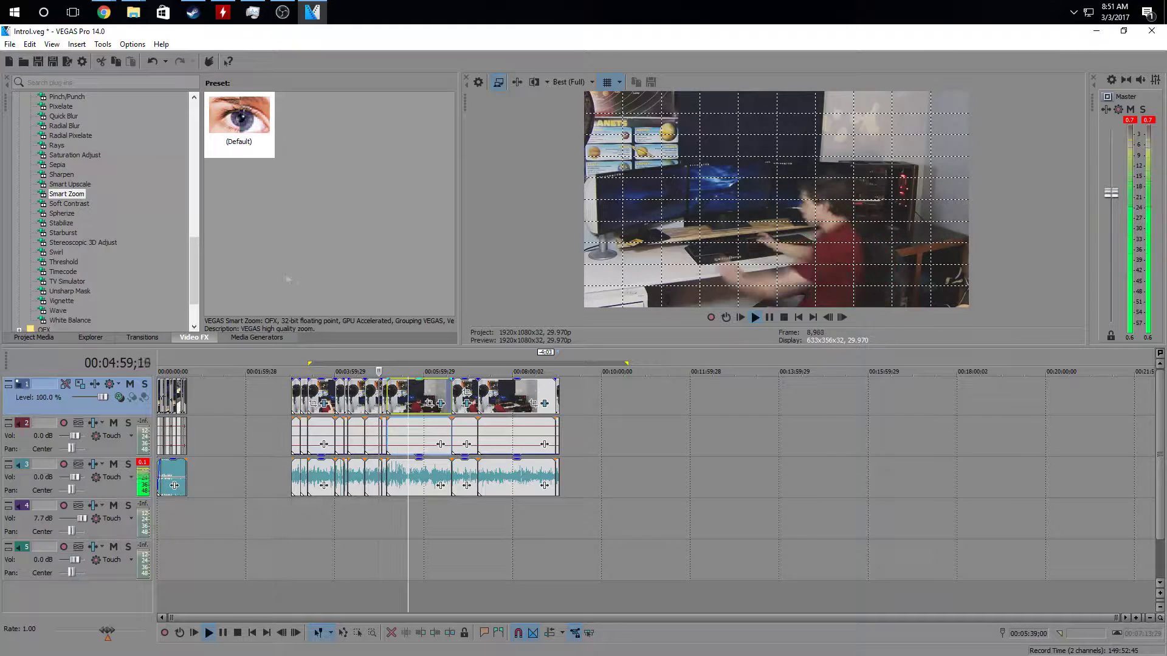
# Apply the Neat Video effect to the long clip around 00:05:39 and configure its intra-frame noise filter
pyautogui.scroll(10, 87, 183)
pyautogui.scroll(4, 86, 184)
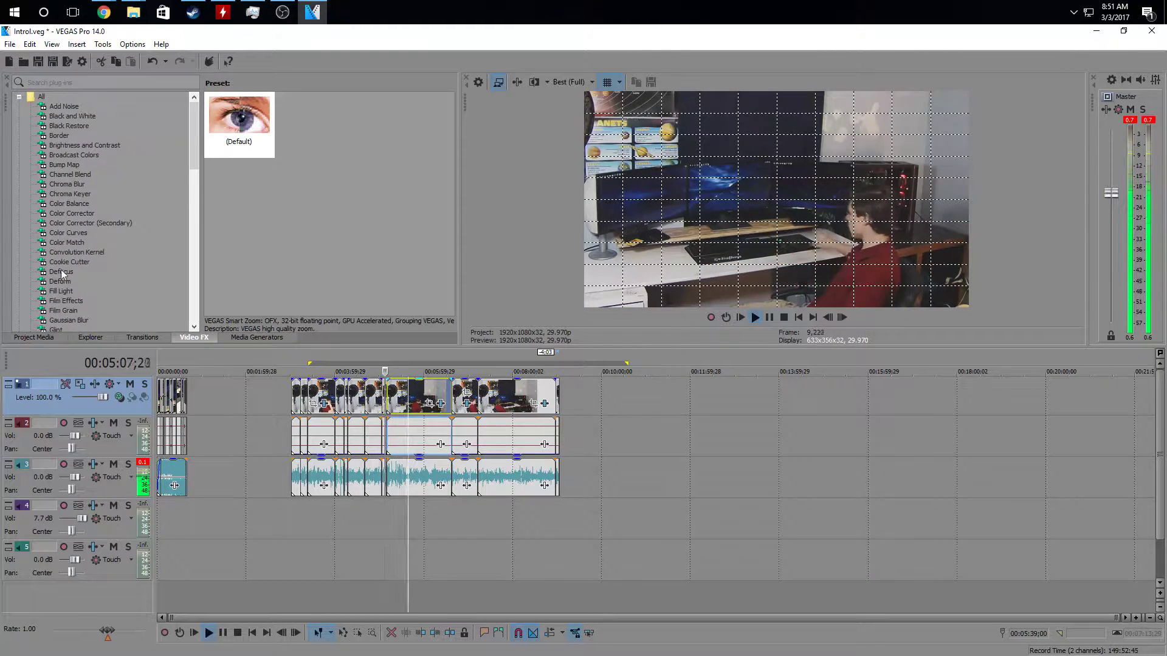
pyautogui.scroll(-7, 82, 277)
pyautogui.moveTo(65, 252); pyautogui.dragTo(414, 393)
pyautogui.click(425, 252)
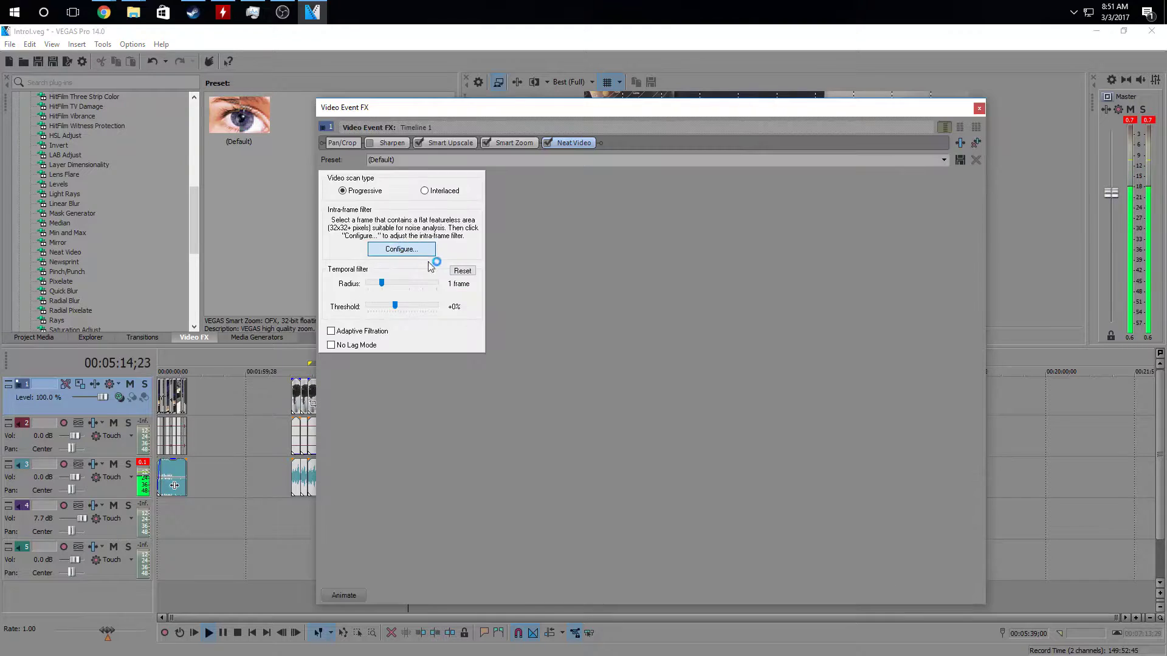
pyautogui.click(815, 576)
pyautogui.click(979, 108)
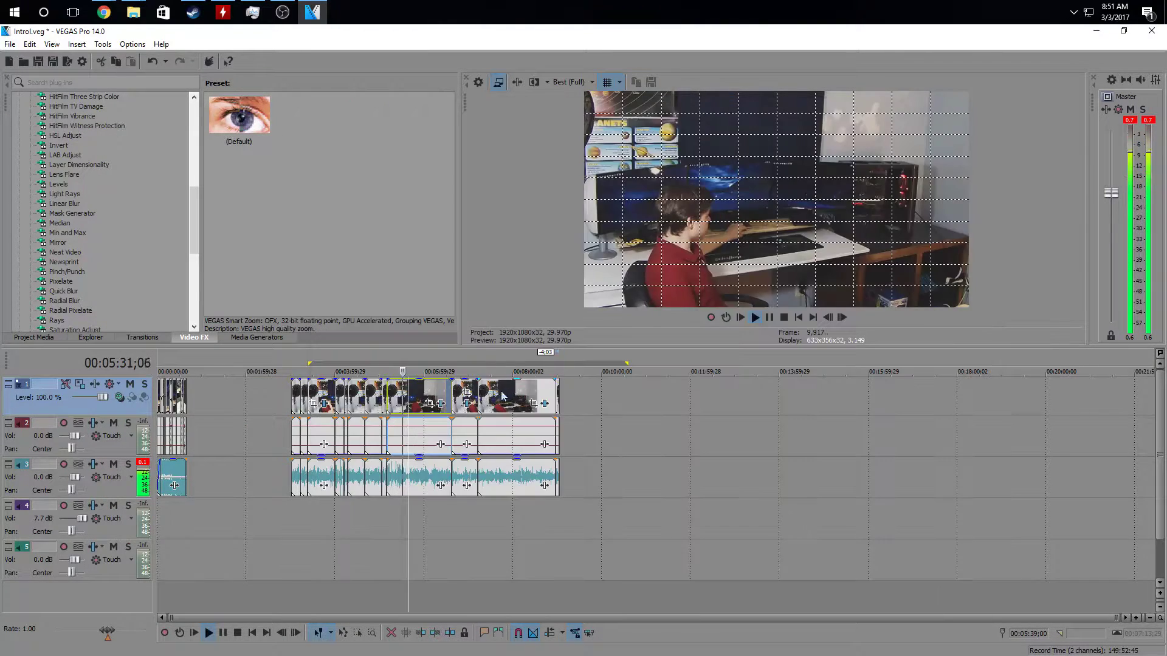
# Apply Neat Video to the clip at 00:07:45;05 and mark a sample area for its noise profile
pyautogui.press('space')
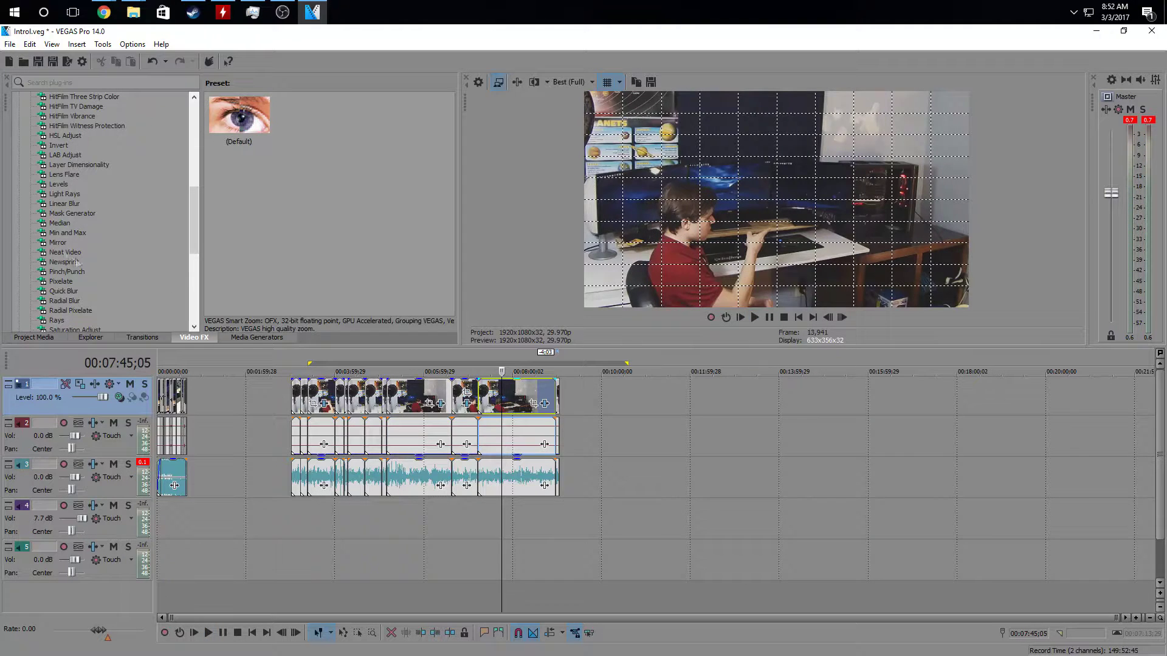
pyautogui.click(544, 404)
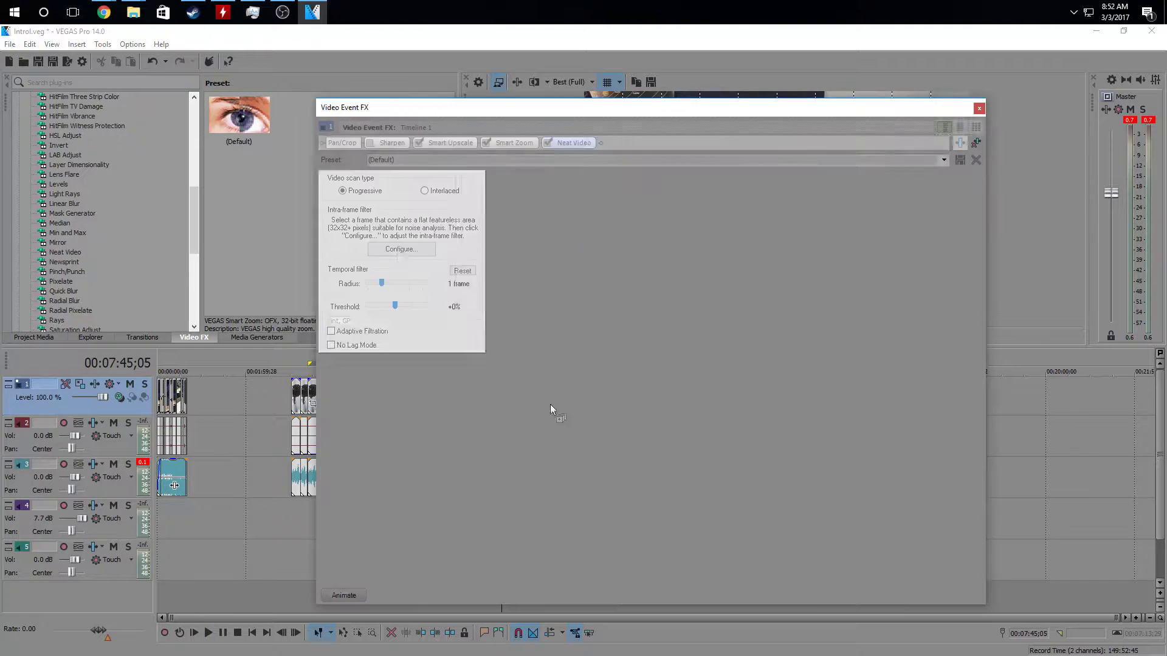
pyautogui.click(402, 251)
pyautogui.moveTo(643, 268); pyautogui.dragTo(679, 389)
pyautogui.click(688, 314)
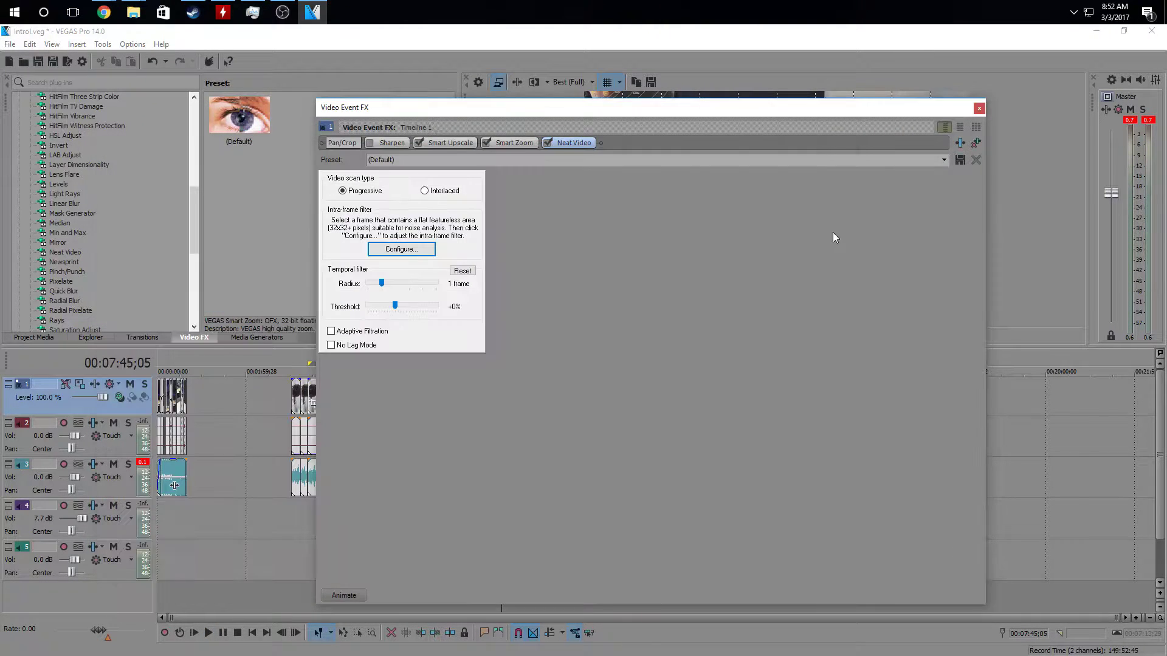
pyautogui.click(978, 108)
# Apply Neat Video to the clip at 00:06:48;23 and apply its noise filter configuration
pyautogui.click(459, 395)
pyautogui.click(226, 137)
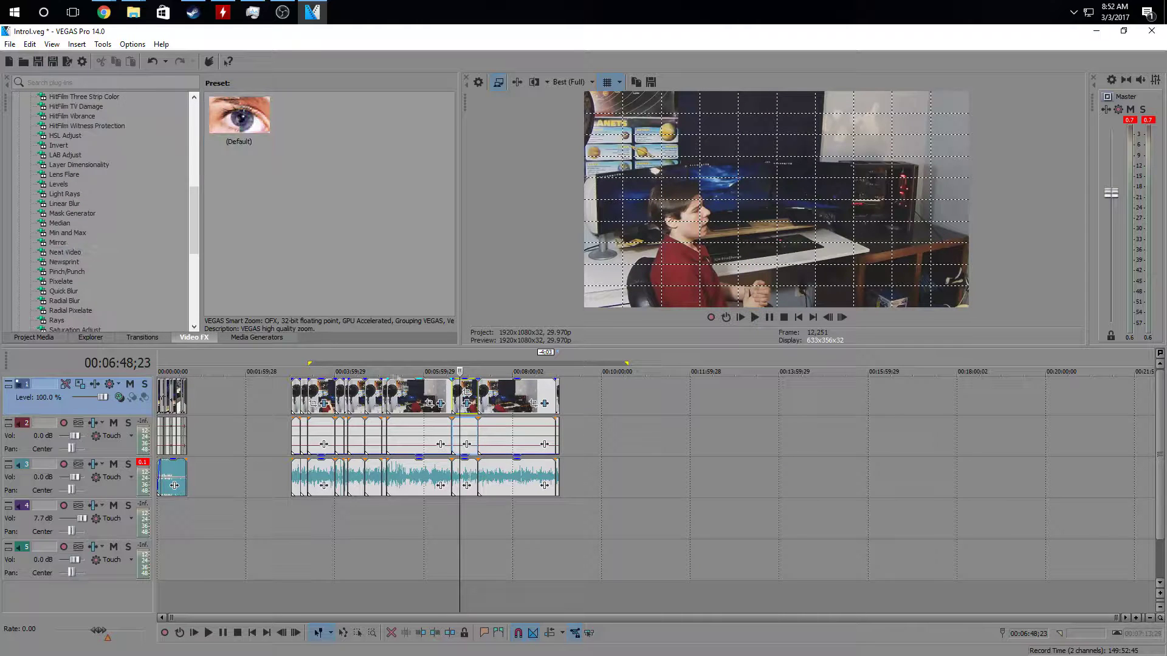
pyautogui.click(467, 392)
pyautogui.click(402, 250)
pyautogui.click(797, 575)
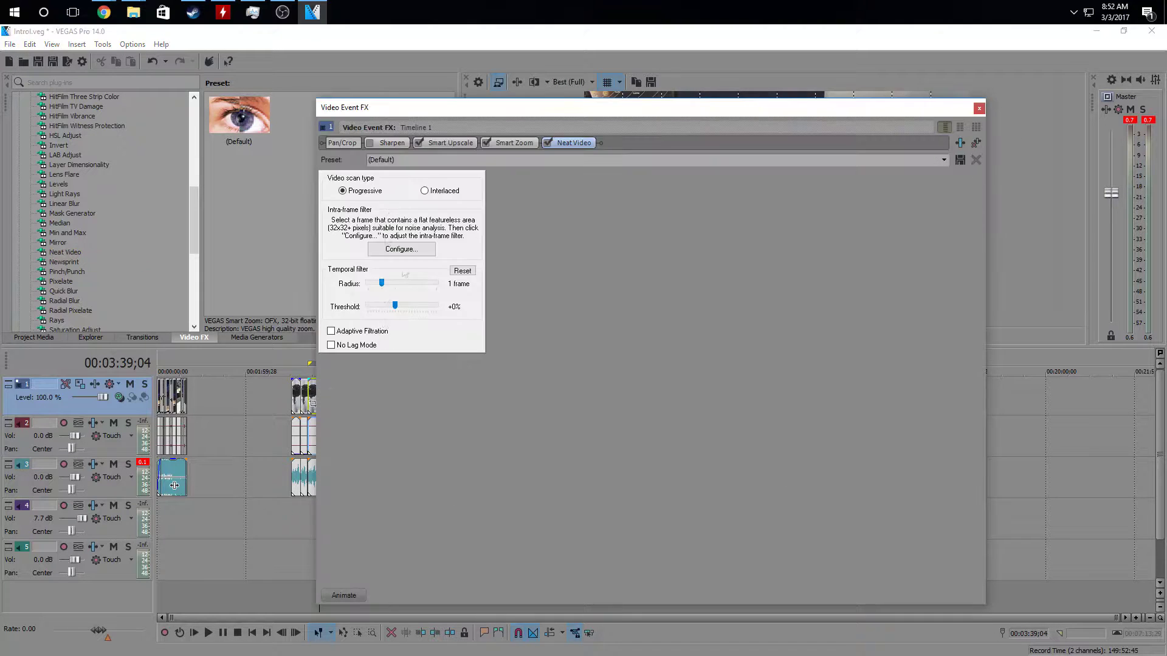
# Configure Neat Video on the clip at 00:03:39;04, marking the wall area beside the PC case as the noise sample
pyautogui.click(402, 250)
pyautogui.moveTo(652, 330); pyautogui.dragTo(691, 413)
pyautogui.click(449, 419)
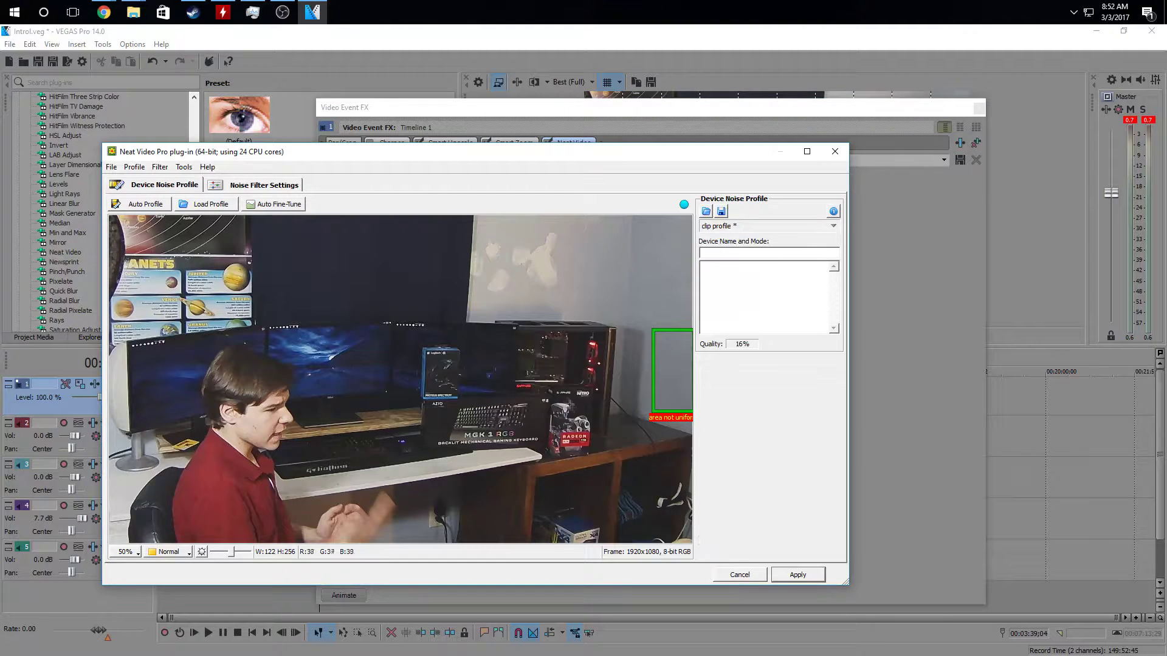
pyautogui.press('Escape')
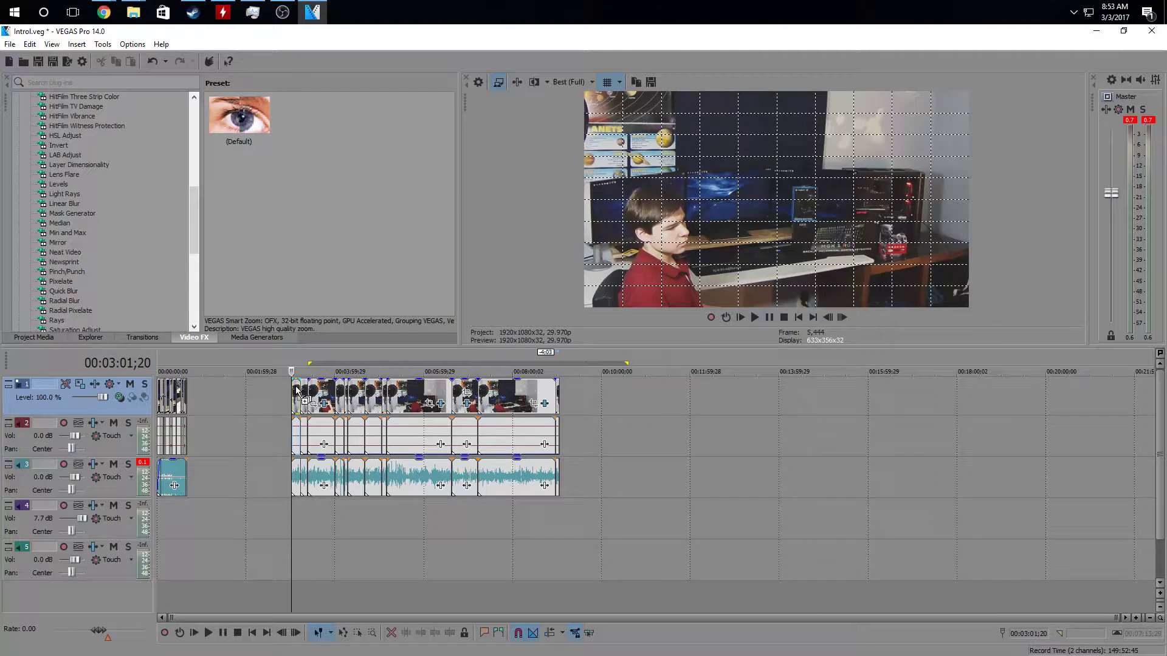
# Apply Neat Video to the first main clip at 00:03:01;20 and build its noise profile with Auto Profile
pyautogui.moveTo(296, 389); pyautogui.dragTo(296, 389)
pyautogui.click(402, 249)
pyautogui.click(139, 203)
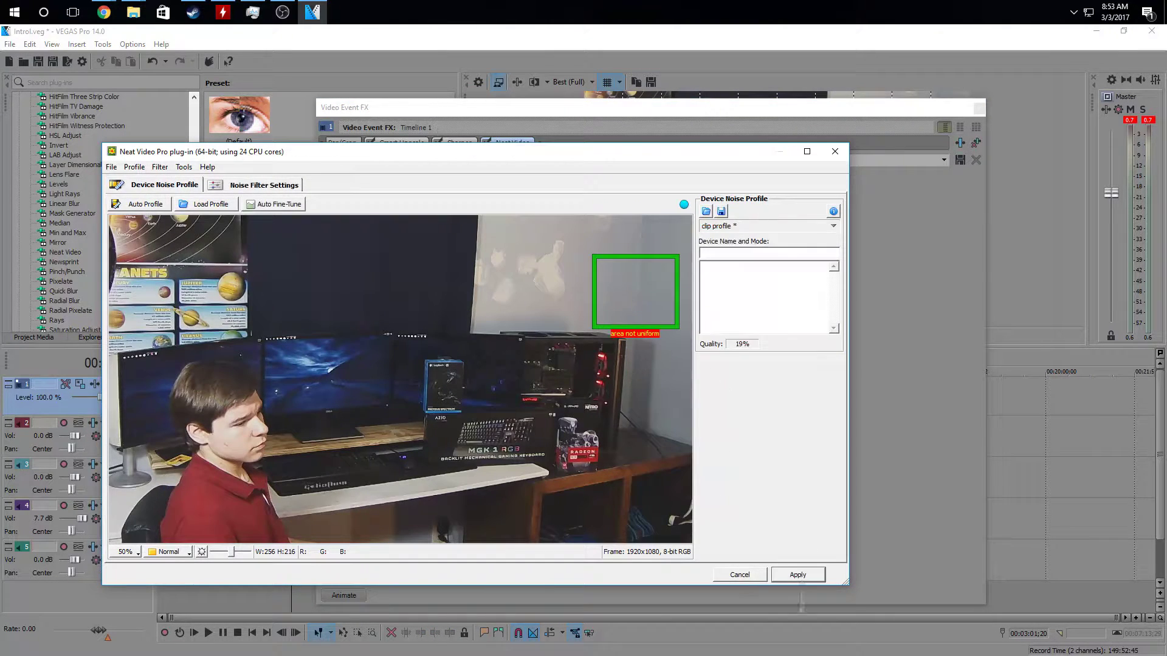
pyautogui.click(796, 574)
pyautogui.click(978, 108)
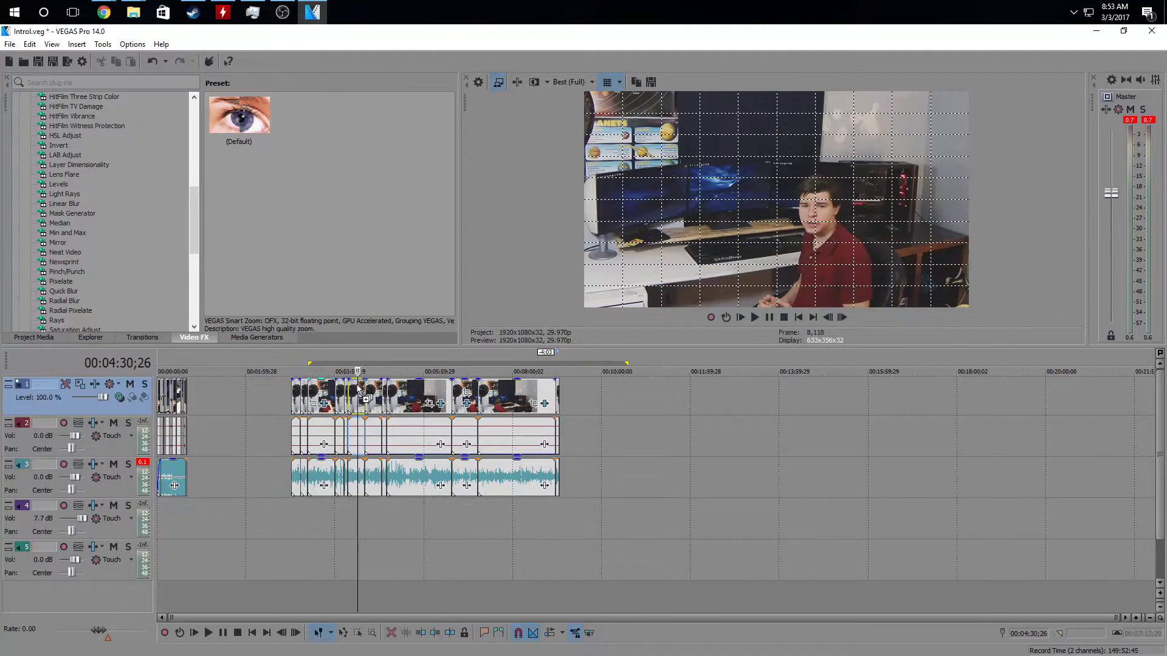
# Apply Neat Video to the clips at 00:04:30;26 and 00:04:55;14 and configure their noise filters
pyautogui.click(366, 400)
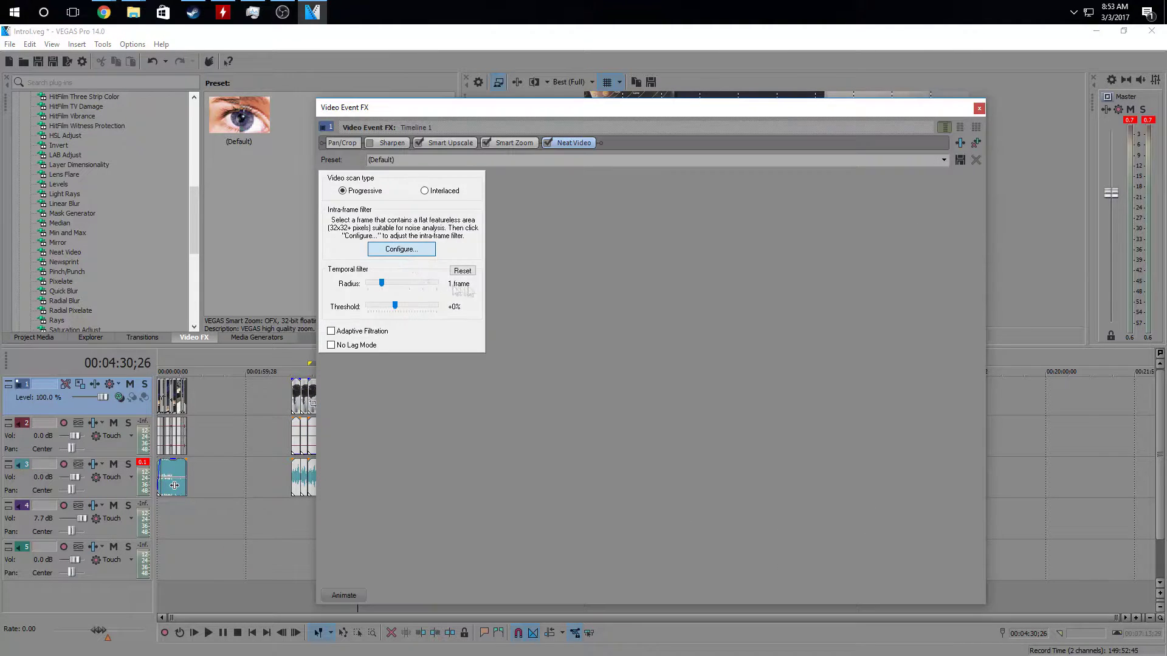
pyautogui.click(396, 321)
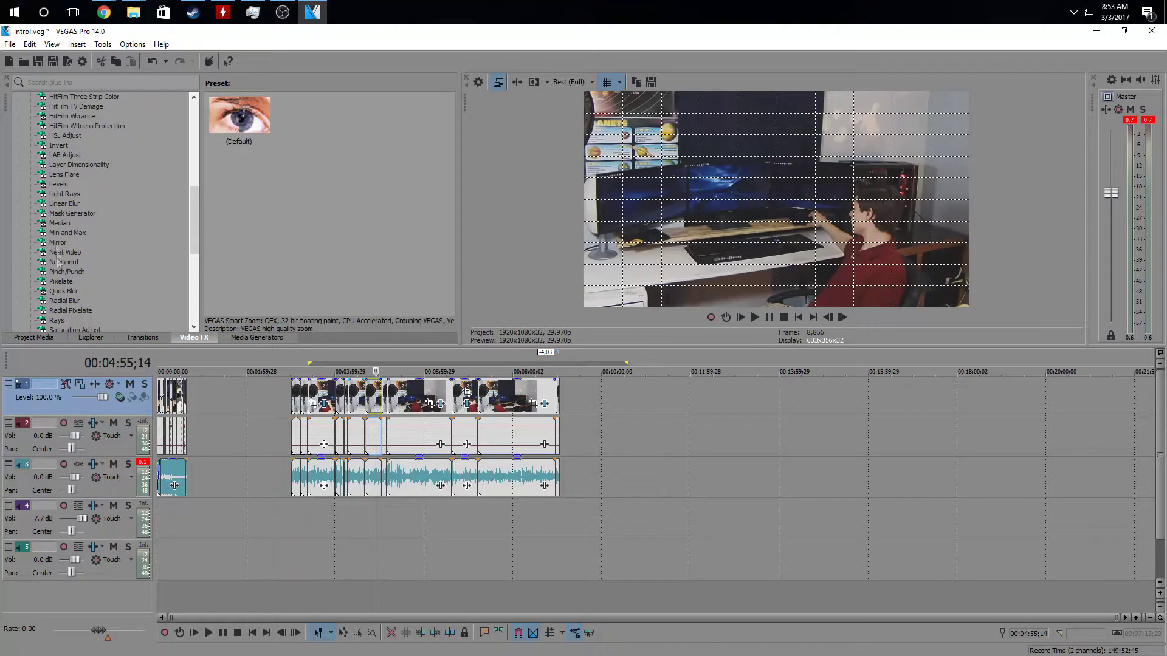
pyautogui.moveTo(58, 252); pyautogui.dragTo(378, 391)
pyautogui.click(376, 251)
pyautogui.click(801, 571)
pyautogui.click(978, 108)
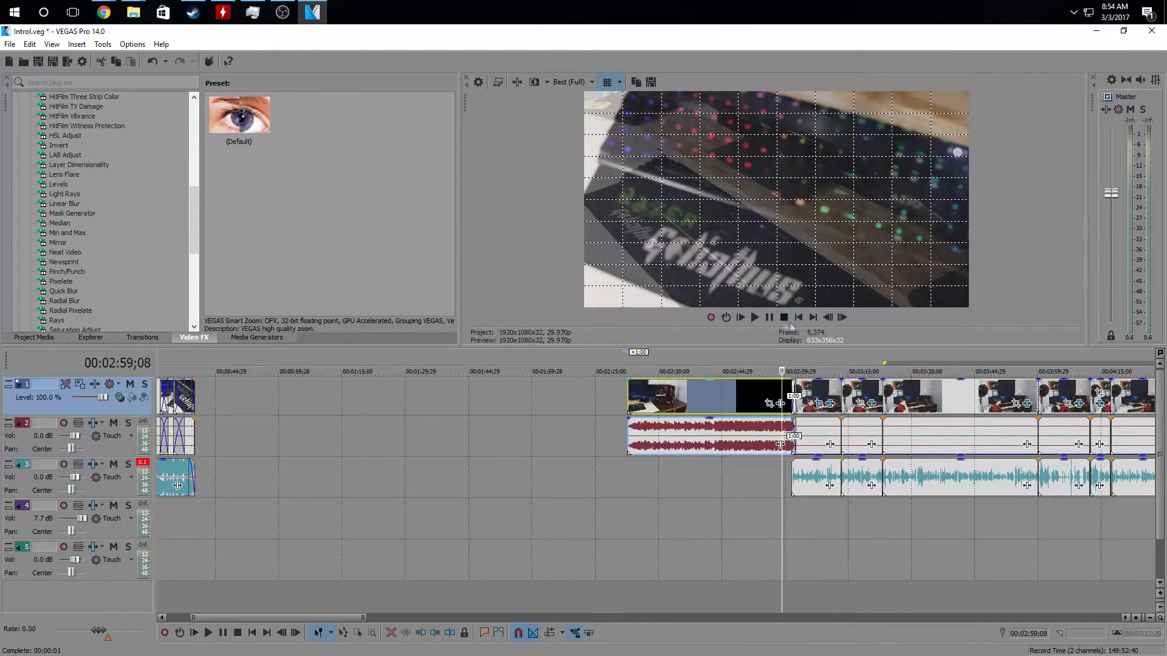
# Play the transition into the main footage from 00:02:59;08 and move the preceding clip 17 frames earlier for a 0;13 crossfade
pyautogui.press('space')
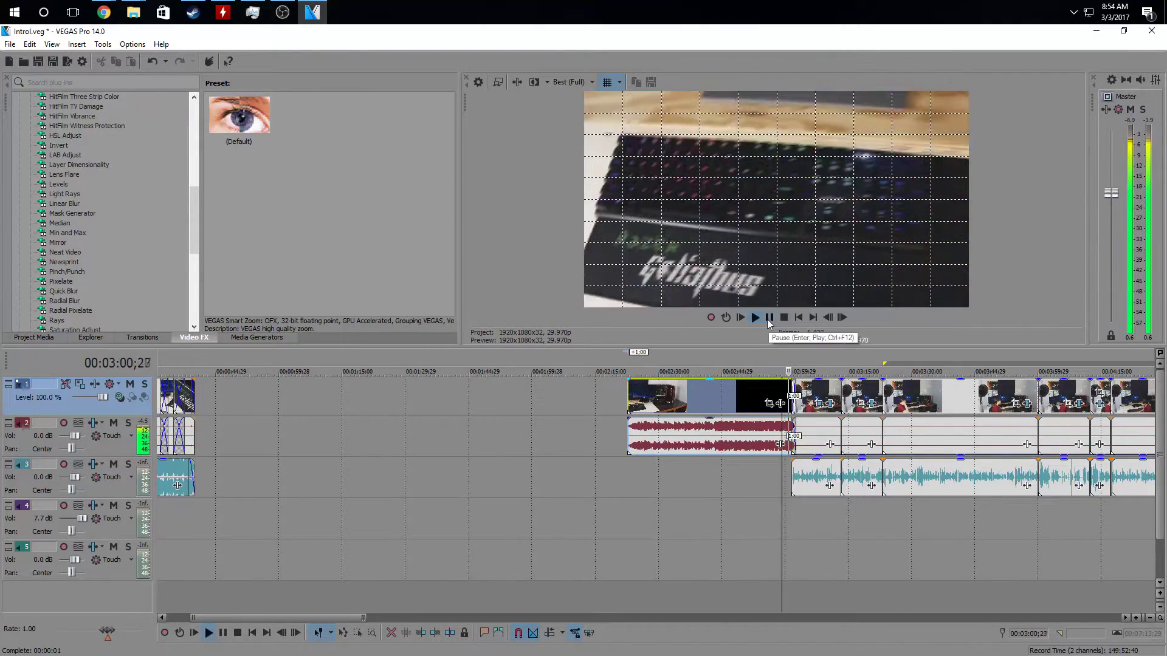
pyautogui.click(767, 319)
pyautogui.click(793, 397)
pyautogui.scroll(5, 793, 396)
pyautogui.scroll(3, 507, 397)
pyautogui.moveTo(507, 397); pyautogui.dragTo(356, 399)
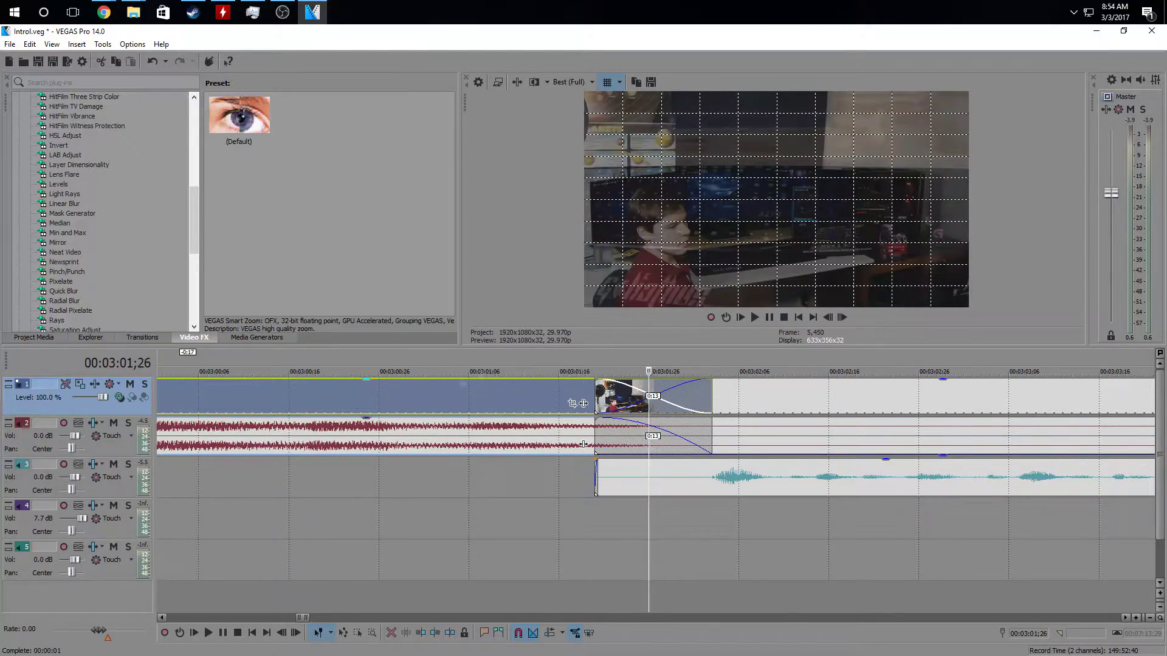
pyautogui.press('Down')
pyautogui.press('Down')
pyautogui.press('Down')
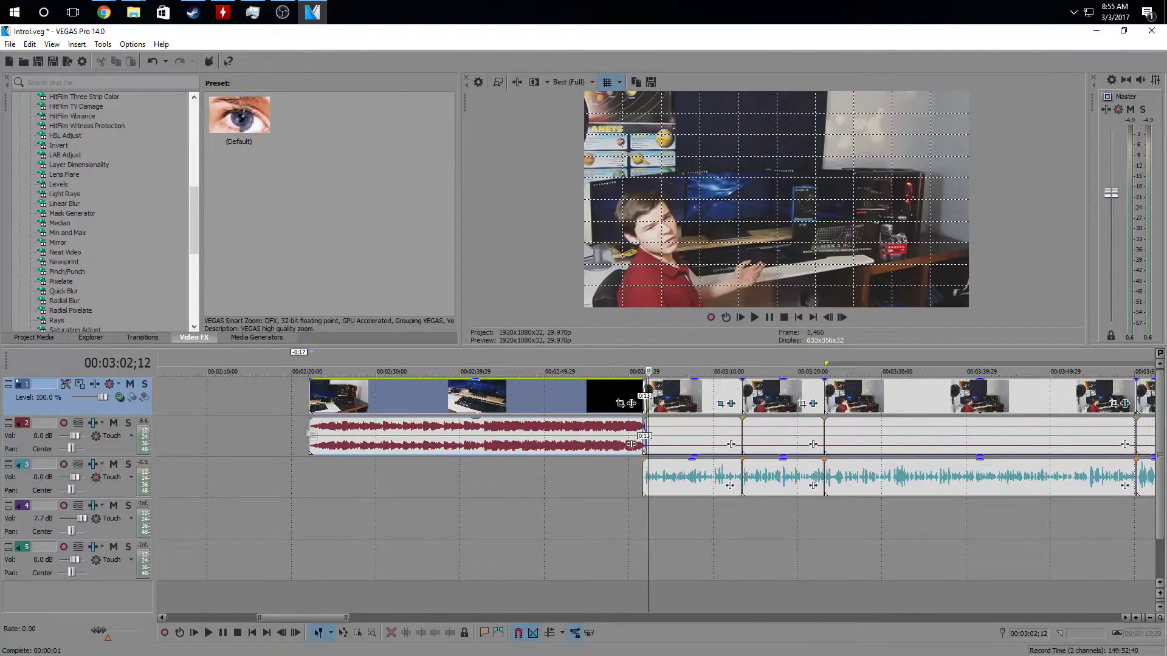
# Align the background music on track 4 with the start of the main footage and lower the music clip's level
pyautogui.press('Down')
pyautogui.press('Down')
pyautogui.press('Down')
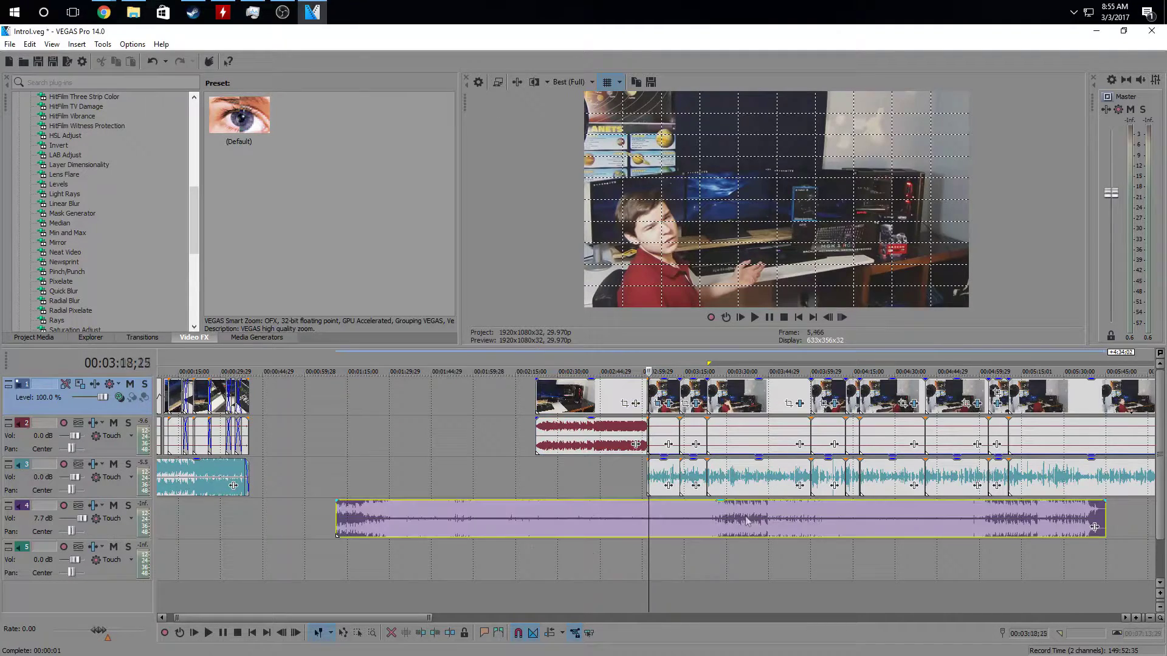
pyautogui.press('Up')
pyautogui.press('Up')
pyautogui.press('Up')
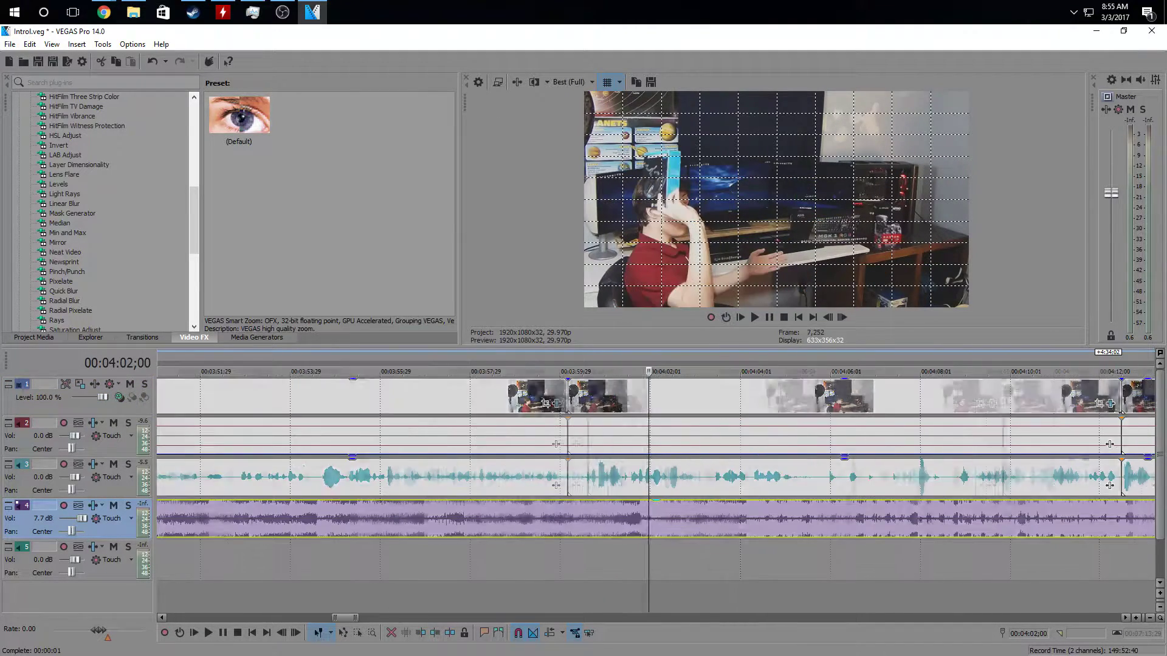
pyautogui.rightClick(638, 513)
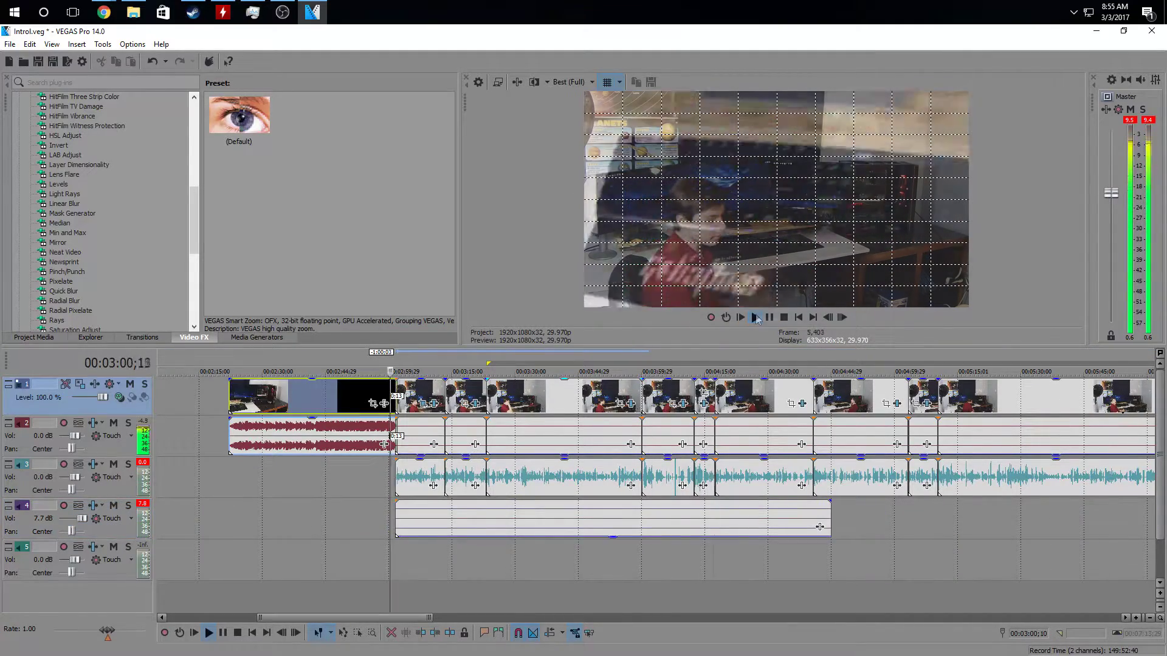
# Play from 00:02:28;26, set the music track's volume to -4.8 dB and raise the music clip's gain
pyautogui.click(257, 395)
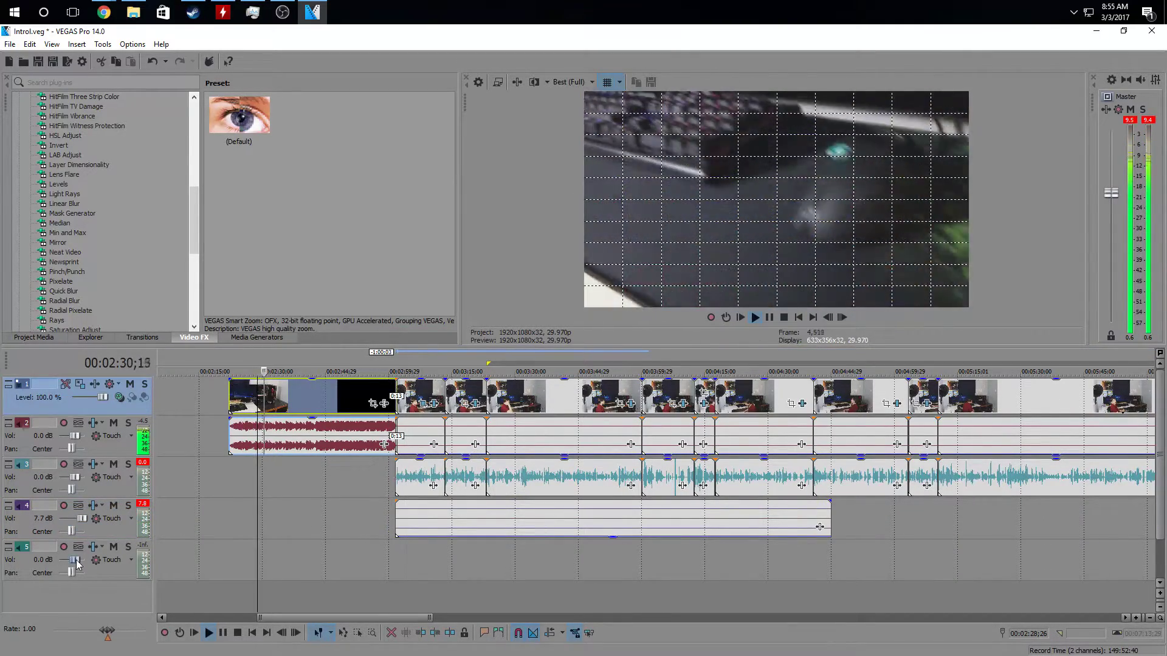
pyautogui.moveTo(82, 520); pyautogui.dragTo(77, 521)
pyautogui.click(573, 534)
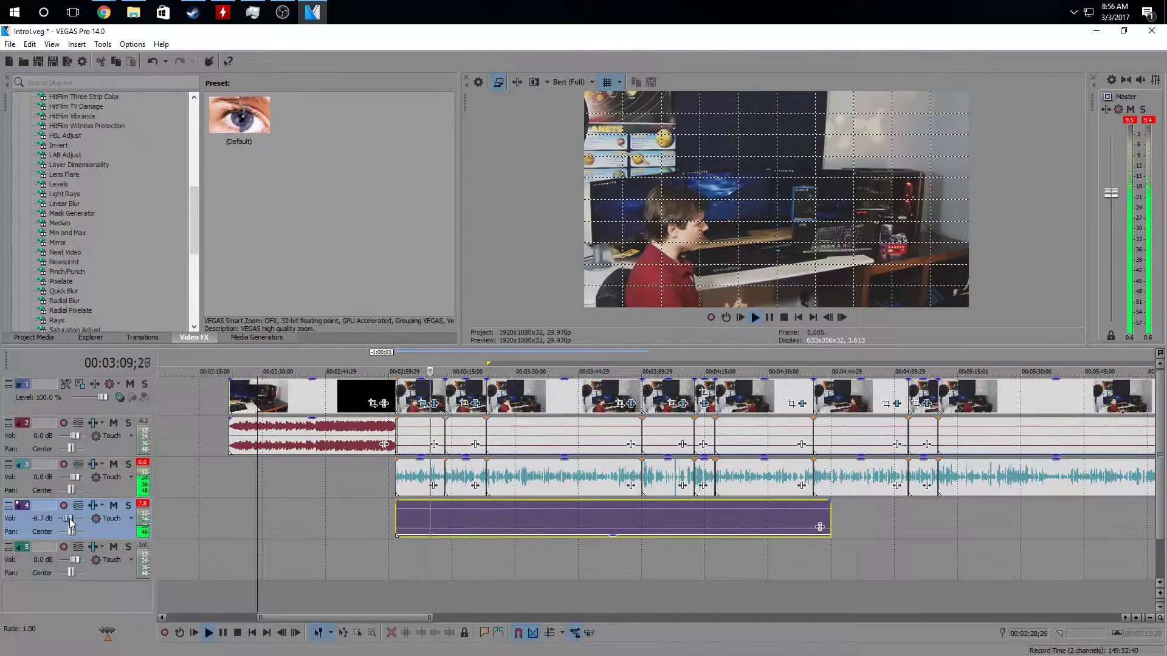
pyautogui.moveTo(470, 537); pyautogui.dragTo(469, 509)
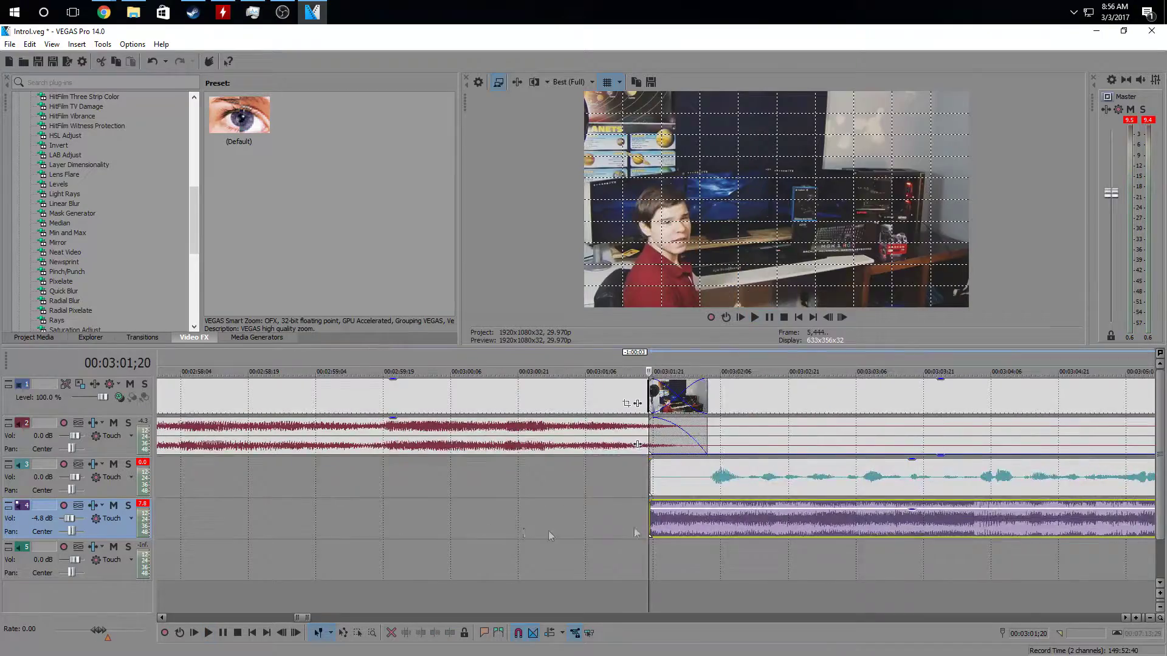
# Split the background music at 00:03:01;28, delete the piece before it, and play the transition into the main footage
pyautogui.click(720, 519)
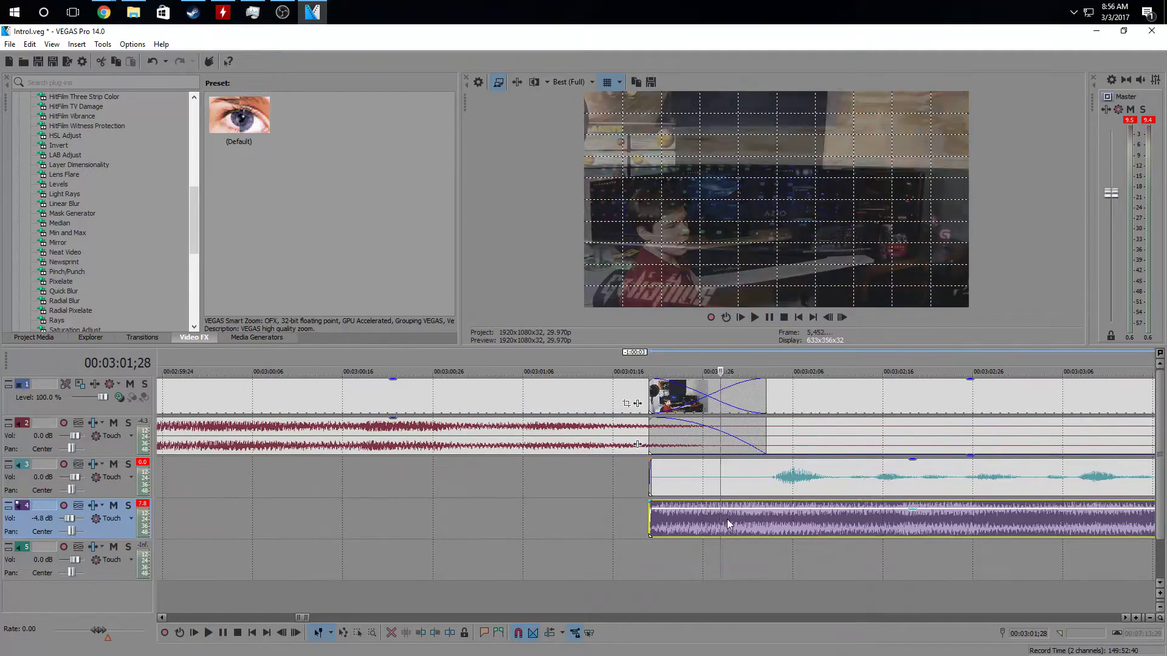
pyautogui.press('s')
pyautogui.click(686, 514)
pyautogui.press('Delete')
pyautogui.scroll(-6, 718, 520)
pyautogui.click(630, 392)
pyautogui.click(755, 318)
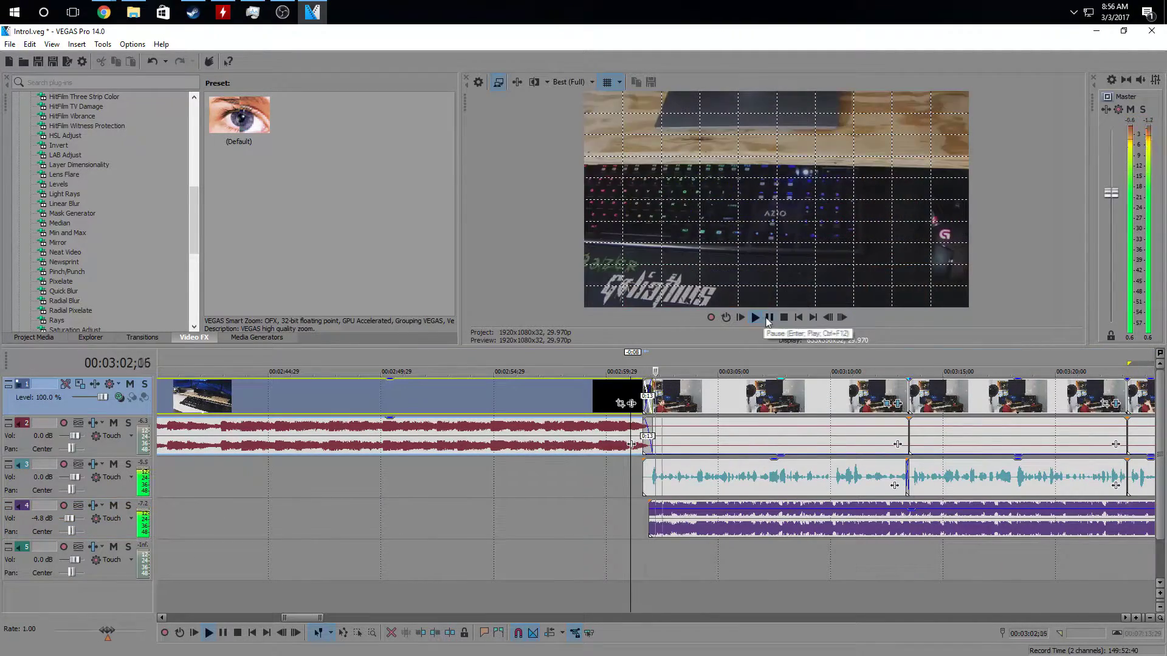
# Lower the music clip's gain to about -29.6 dB and set its track volume to -6.6 dB during playback
pyautogui.click(693, 573)
pyautogui.click(681, 521)
pyautogui.press('space')
pyautogui.moveTo(856, 502); pyautogui.dragTo(859, 539)
pyautogui.scroll(-6, 533, 392)
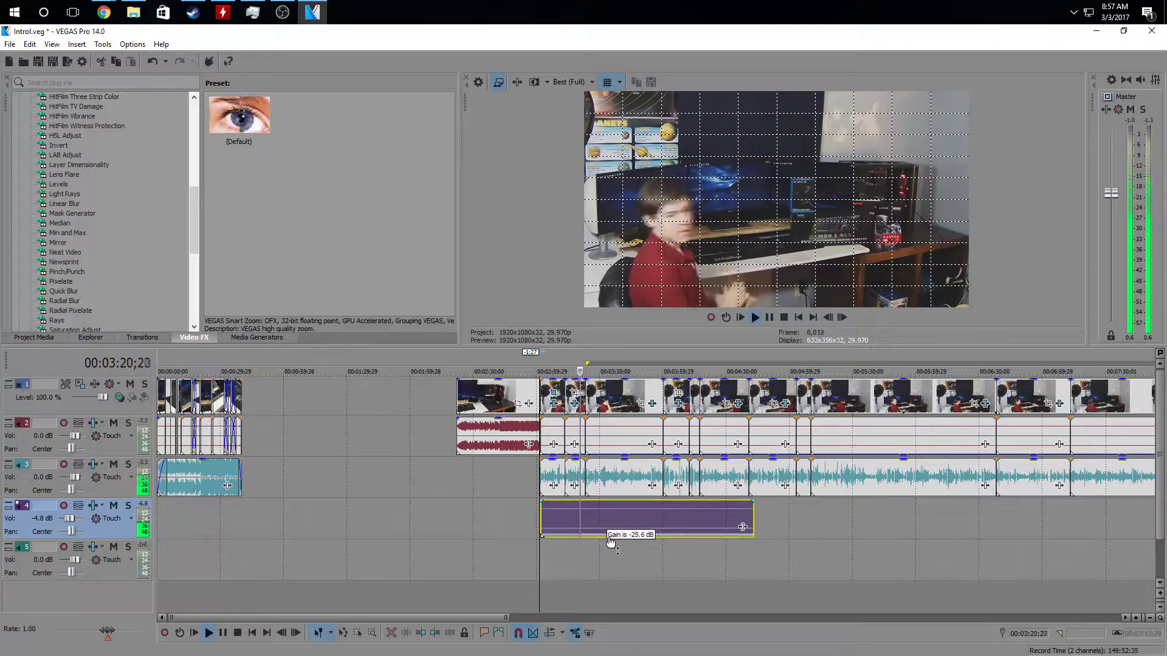
pyautogui.moveTo(74, 524); pyautogui.dragTo(72, 529)
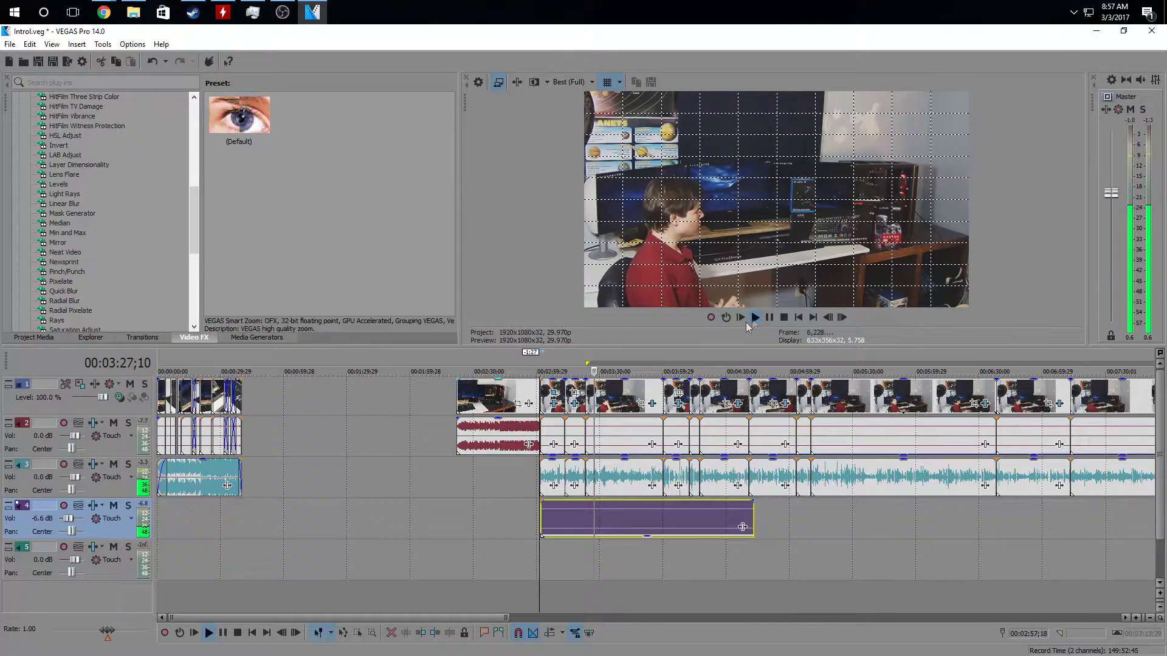
# Play the transition and the main footage from 00:02:57;18 to check the balance between voice and music
pyautogui.click(756, 319)
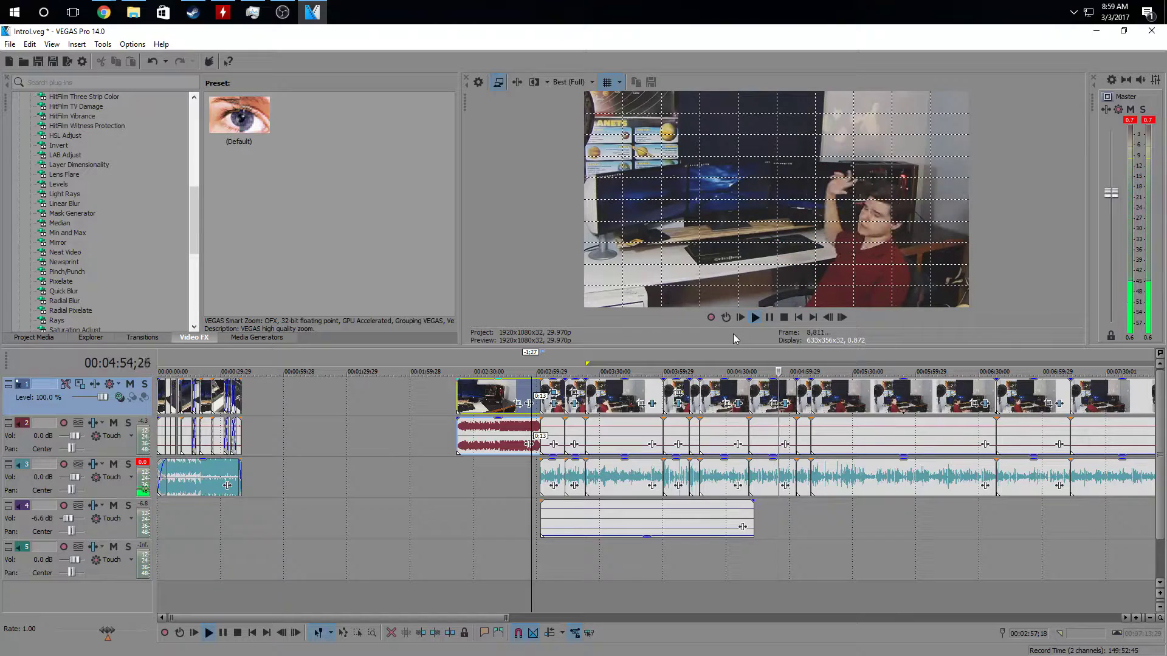
pyautogui.press('Return')
pyautogui.scroll(-2, 458, 364)
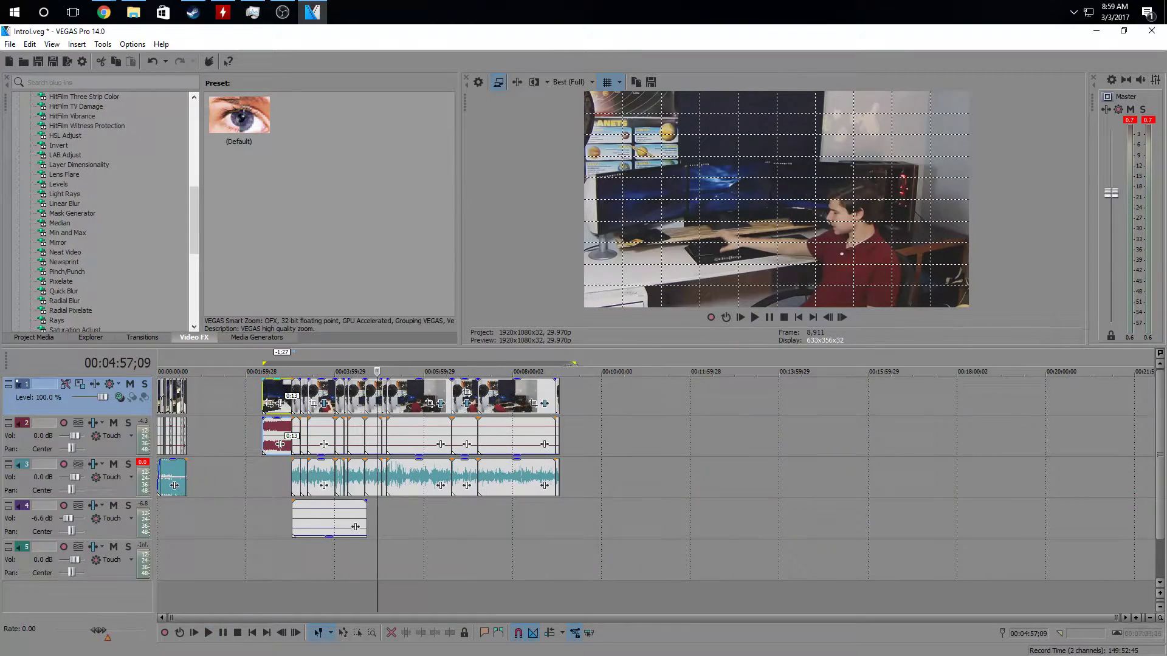
# Play the clip preceding the main footage from its start and adjust the fade-in at its beginning
pyautogui.scroll(2, 458, 364)
pyautogui.click(323, 395)
pyautogui.click(755, 317)
pyautogui.click(755, 318)
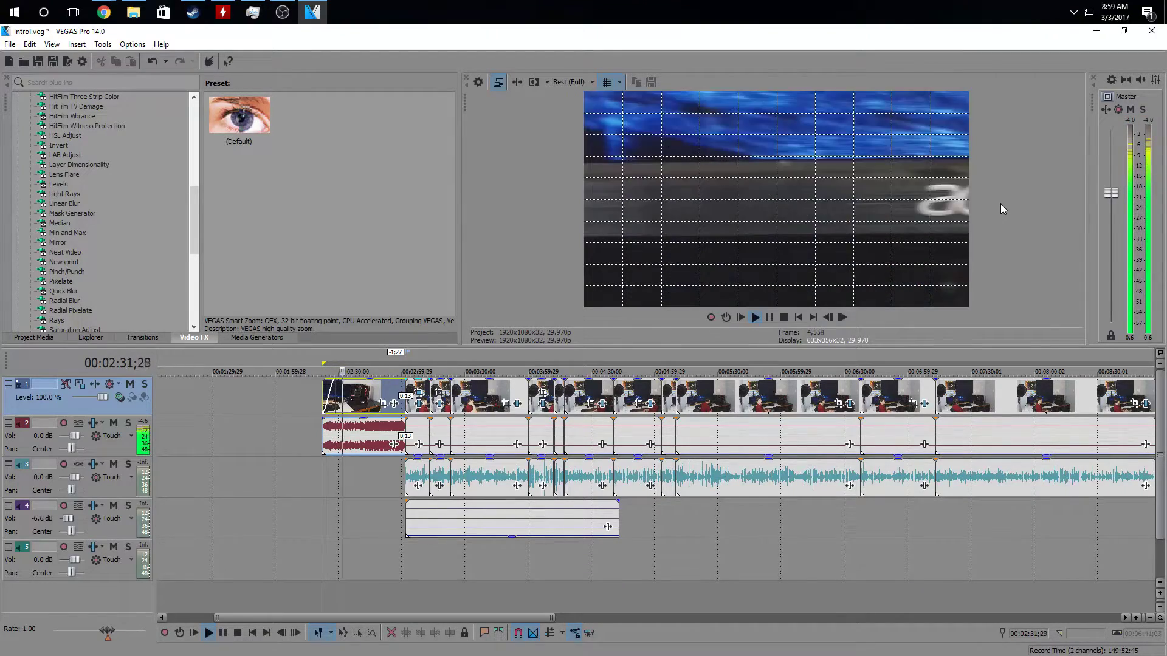
pyautogui.click(329, 395)
pyautogui.scroll(4, 329, 395)
pyautogui.click(768, 317)
pyautogui.moveTo(655, 382); pyautogui.dragTo(638, 394)
# Play through the main footage up to 00:04:16;03 to check its cuts and audio levels
pyautogui.click(755, 317)
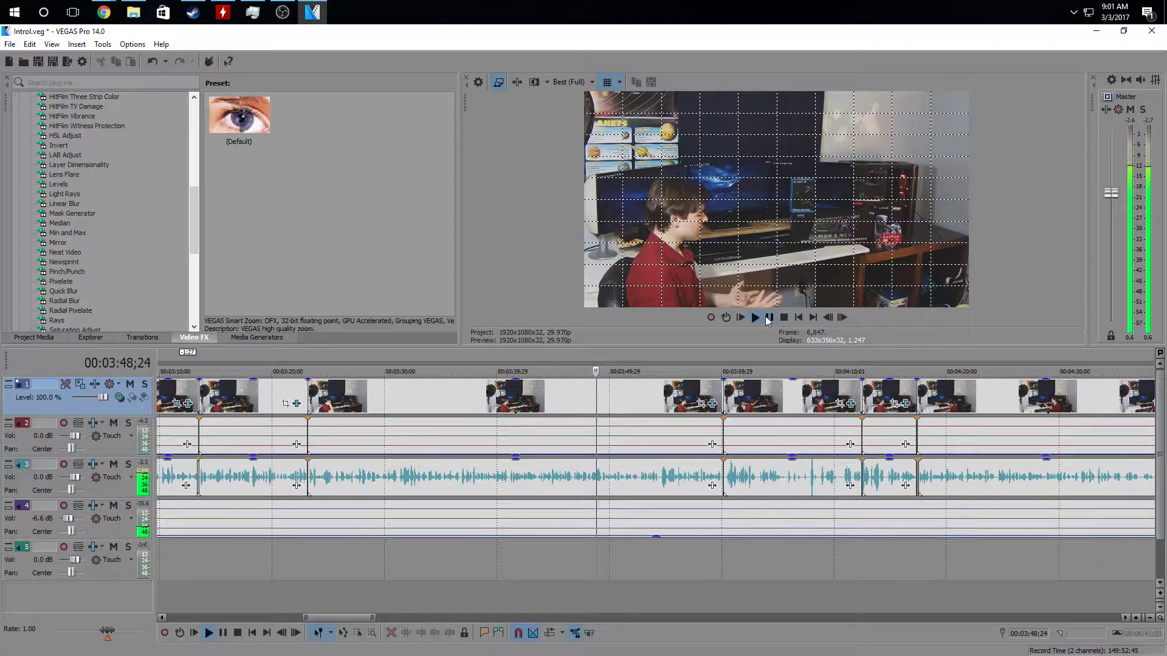
pyautogui.press('Down')
pyautogui.press('Down')
pyautogui.press('Down')
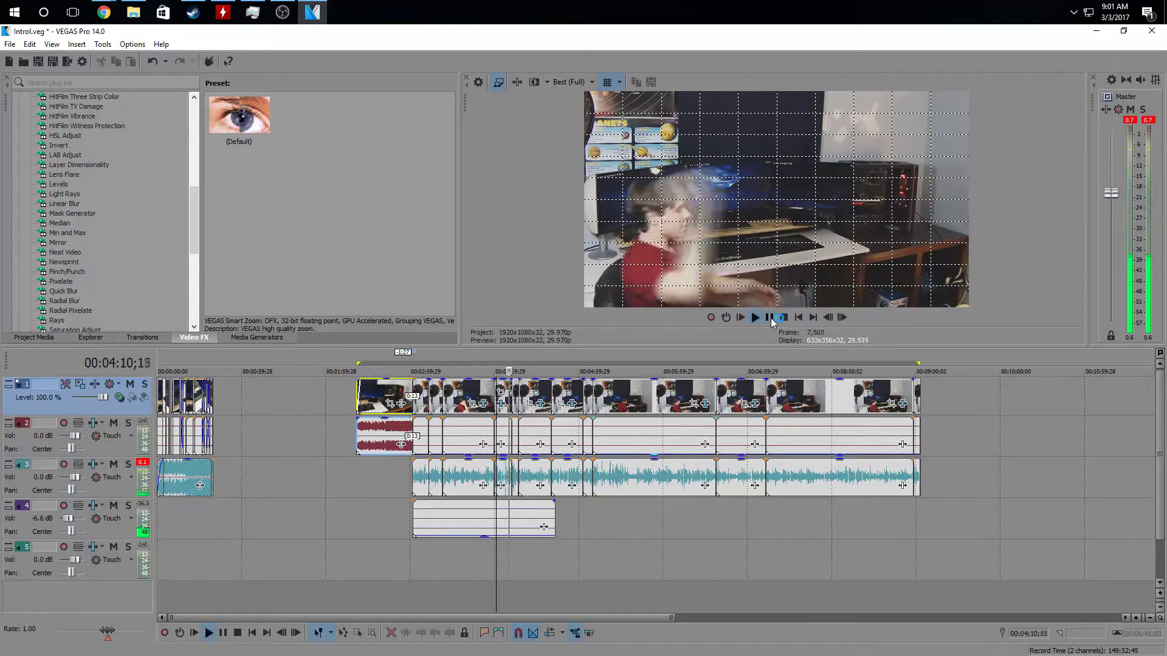
pyautogui.click(770, 317)
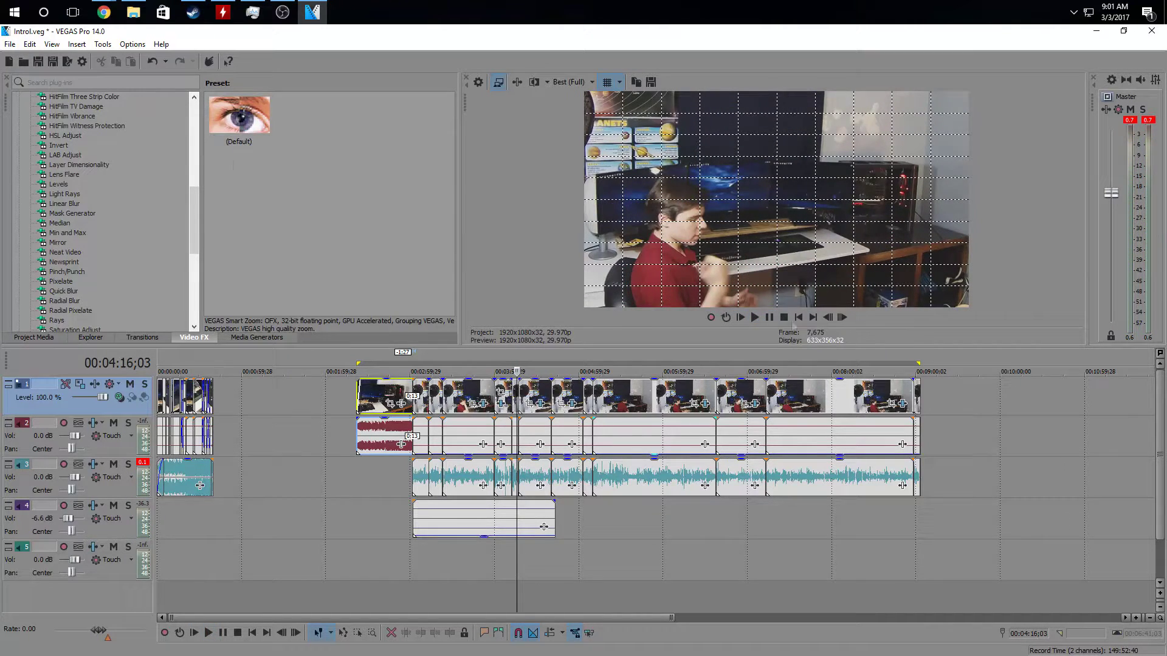
# Save the frame at 00:04:47;29 of the main footage as a JPEG snapshot named Image3
pyautogui.press('End')
pyautogui.click(467, 392)
pyautogui.click(617, 392)
pyautogui.click(568, 392)
pyautogui.press('Left')
pyautogui.press('Left')
pyautogui.press('Left')
pyautogui.press('Left')
pyautogui.press('Left')
pyautogui.press('Left')
pyautogui.press('Left')
pyautogui.press('Left')
pyautogui.press('Left')
pyautogui.press('Left')
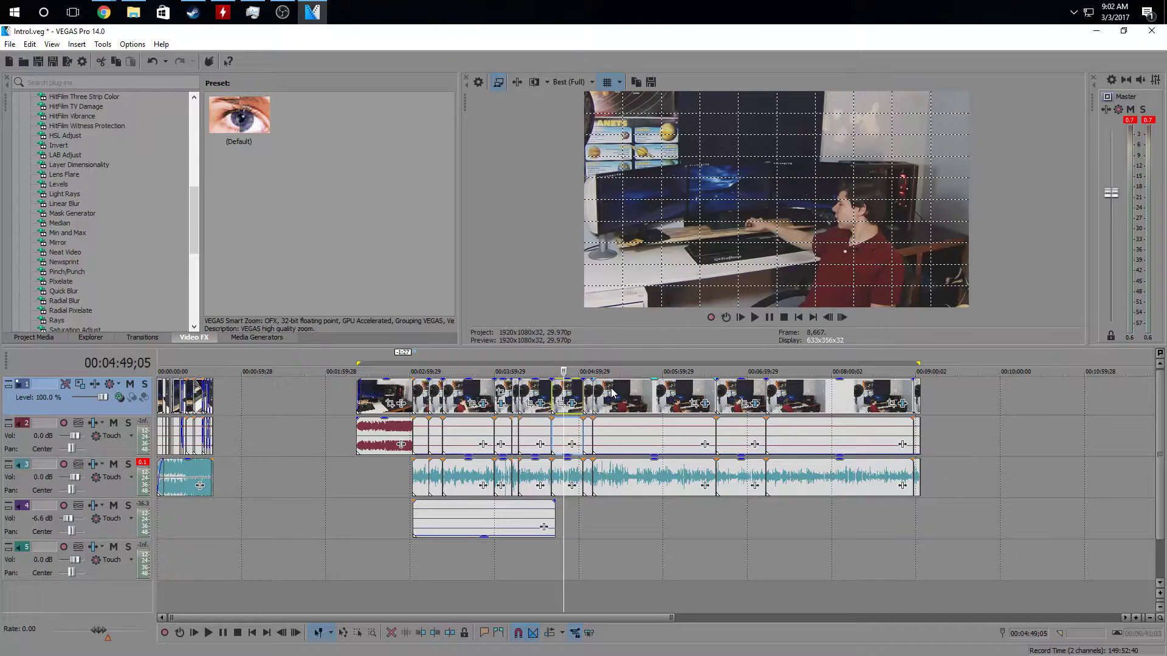
pyautogui.press('Right')
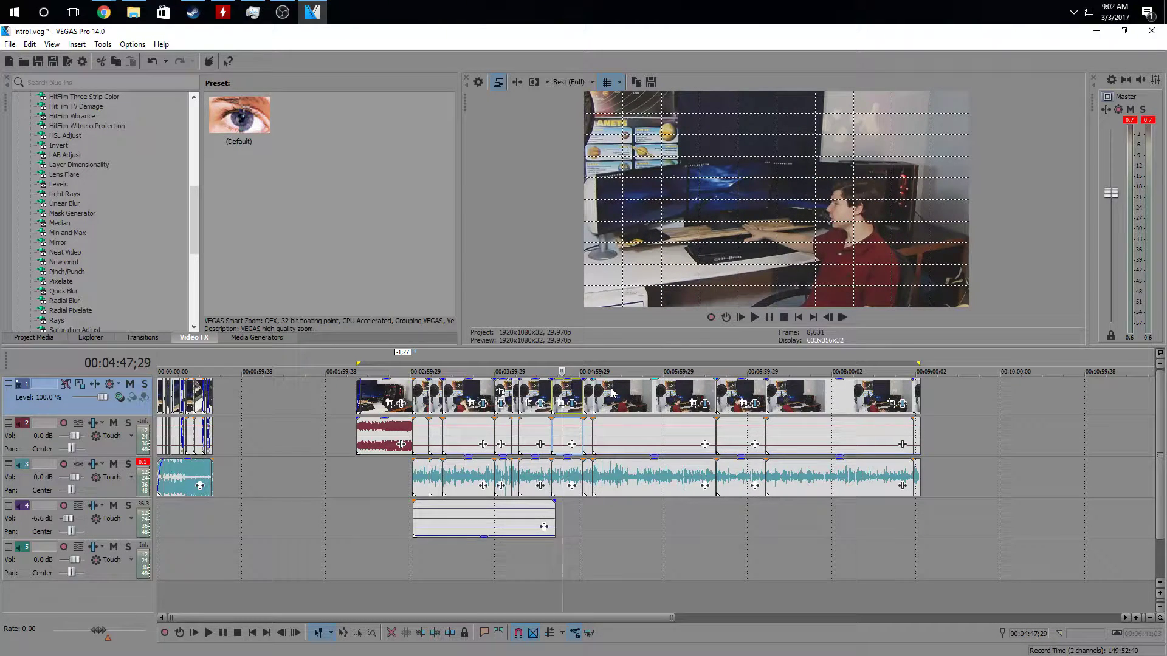
pyautogui.press('Left')
pyautogui.press('Left')
pyautogui.press('Left')
pyautogui.press('Left')
pyautogui.press('Left')
pyautogui.press('Left')
pyautogui.press('Left')
pyautogui.press('Left')
pyautogui.press('Left')
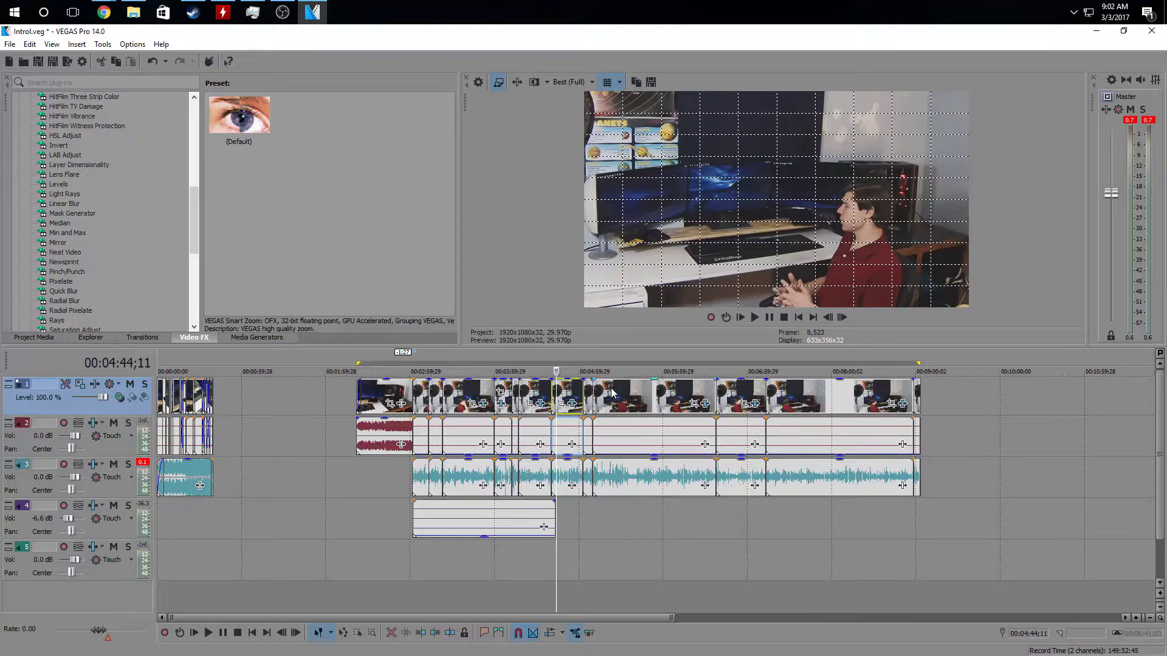
pyautogui.press('Right')
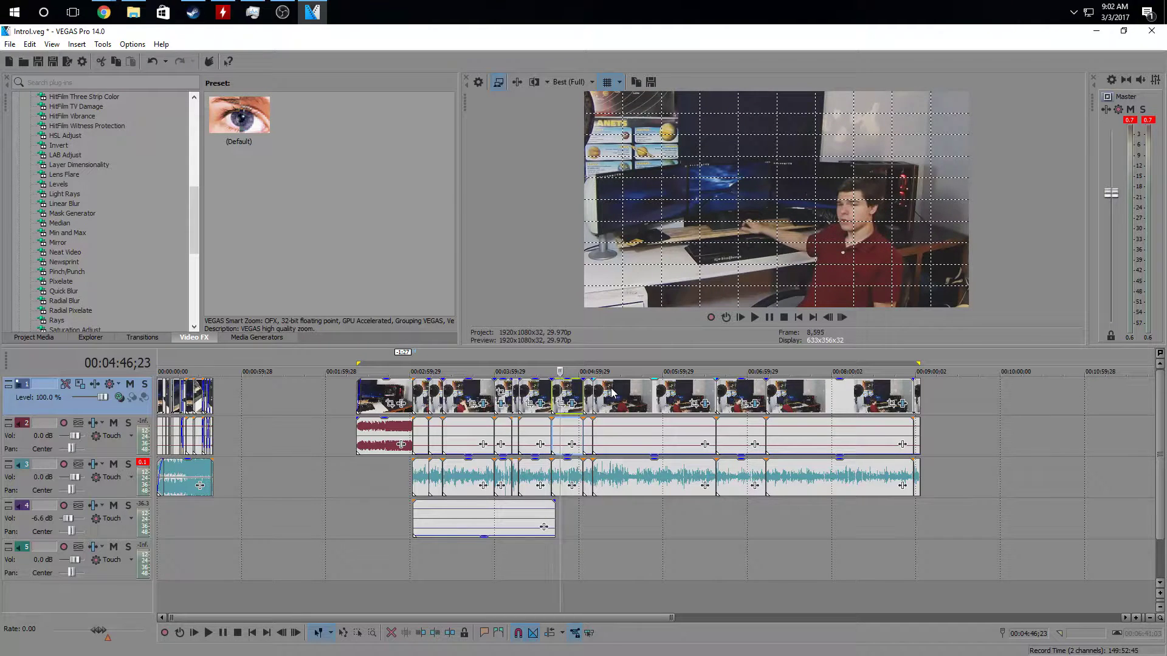
pyautogui.press('Right')
pyautogui.click(651, 82)
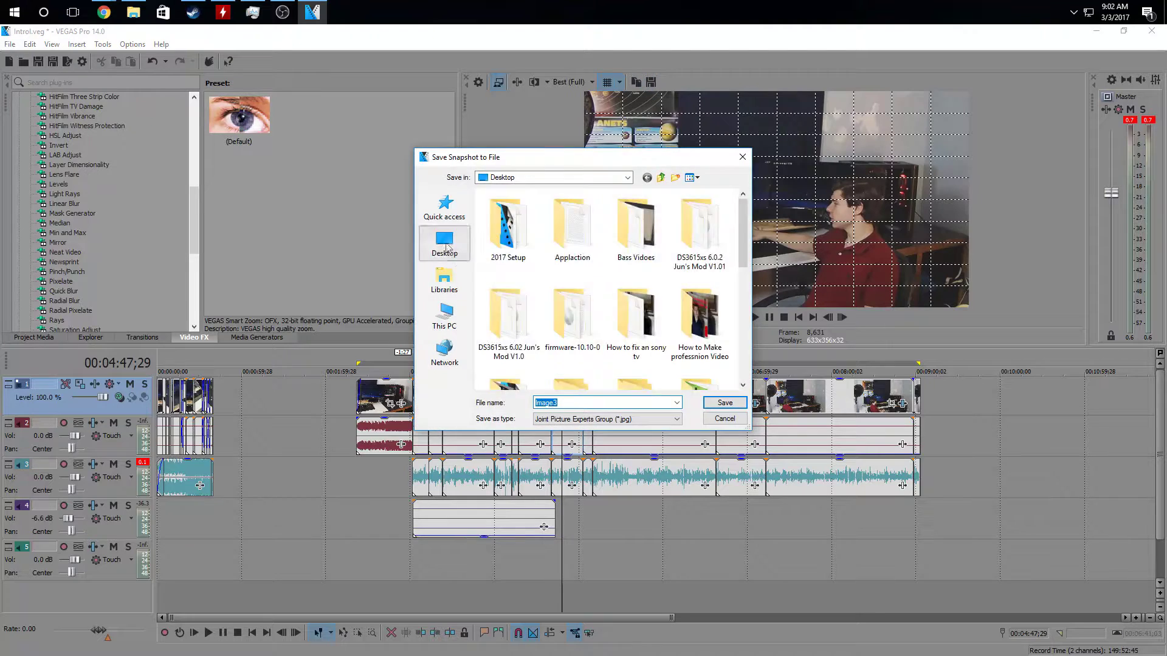
pyautogui.press('Return')
# Set up a render of the loop region as upload.mp4 with the Internet HD 1080p template, changing its average bit rate
pyautogui.click(66, 61)
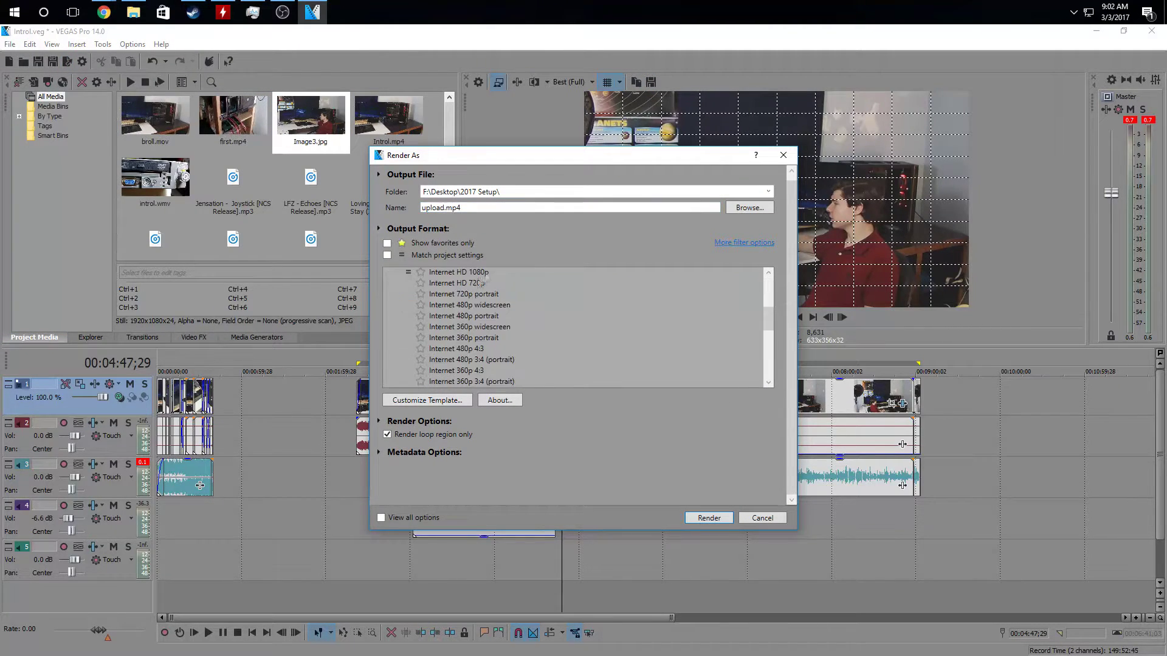
pyautogui.click(427, 400)
pyautogui.click(689, 457)
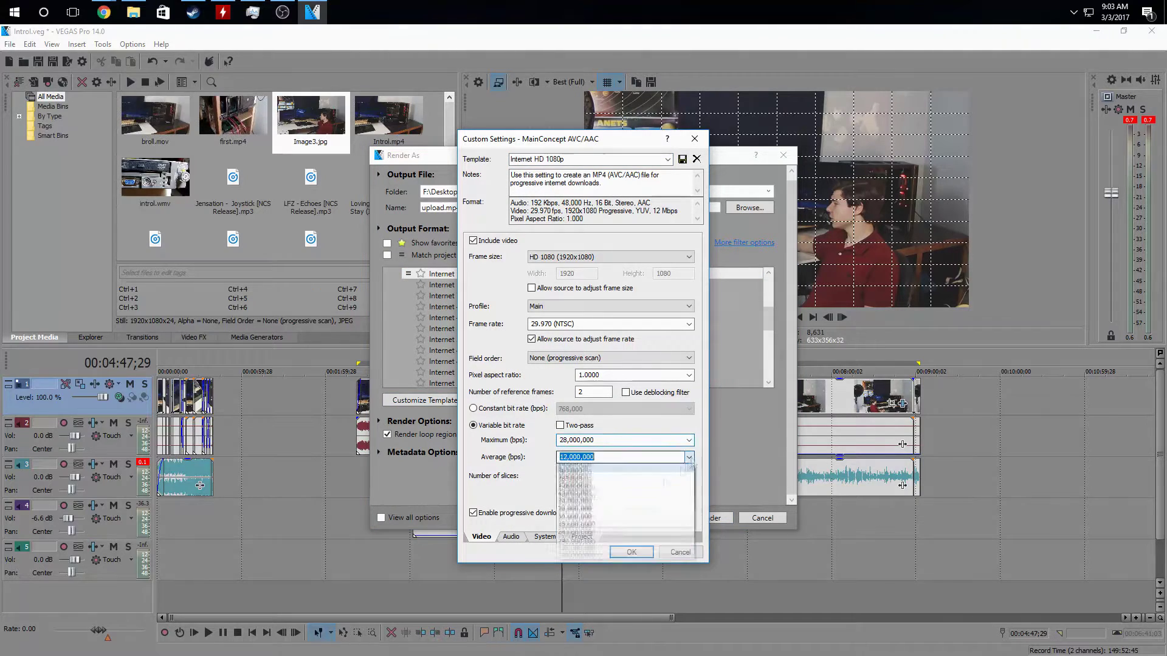
pyautogui.click(582, 508)
# Choose the video rendering quality in the template's project settings and start rendering upload.mp4 to the 2017 Setup folder
pyautogui.click(511, 536)
pyautogui.click(581, 536)
pyautogui.click(609, 246)
pyautogui.click(604, 289)
pyautogui.click(631, 551)
pyautogui.click(693, 517)
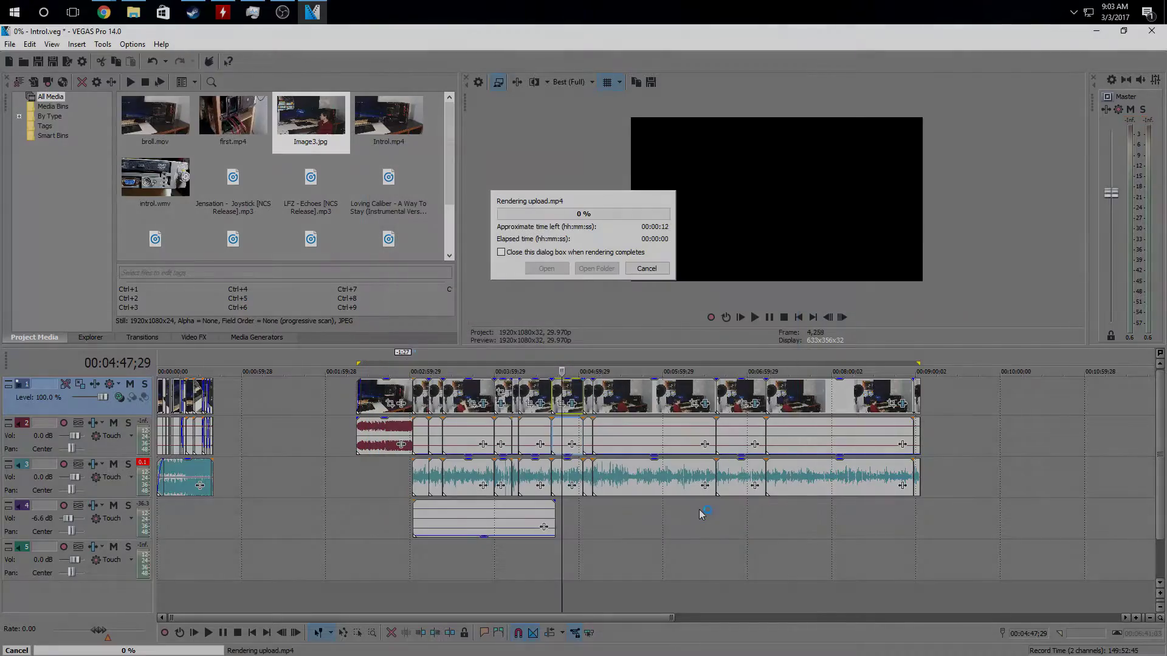